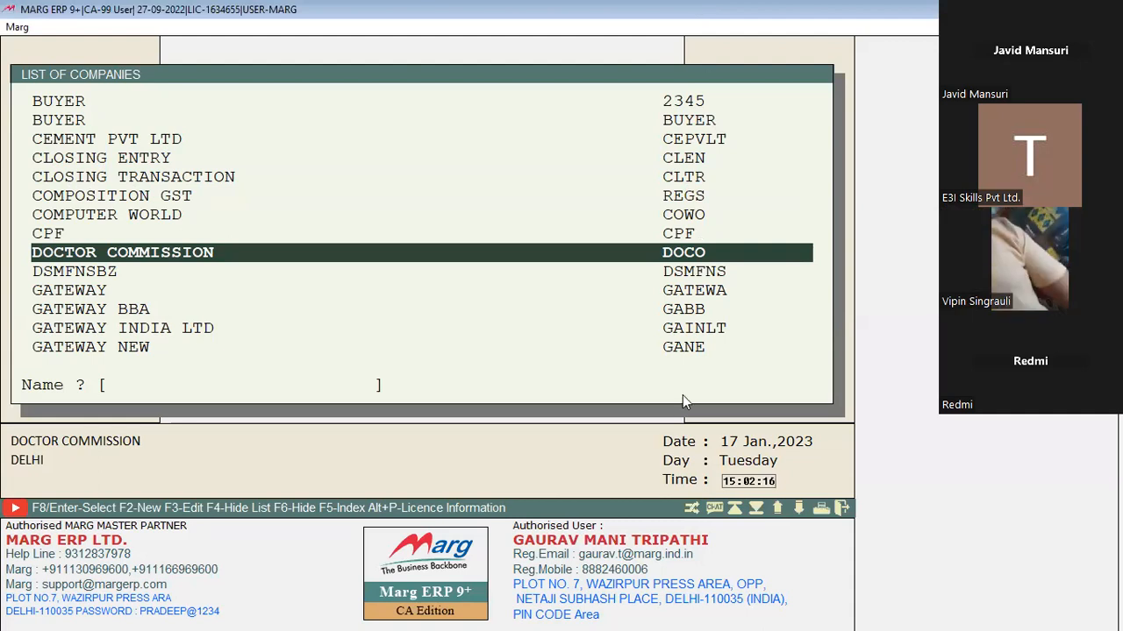
key("Down")
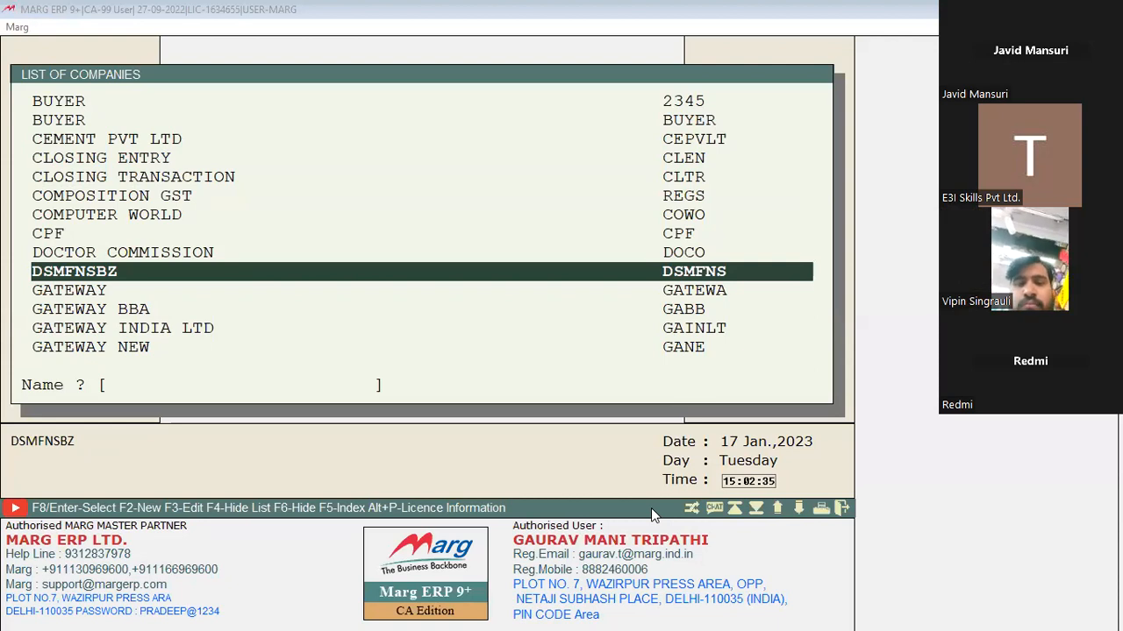
left_click(700, 7)
key("Up")
key("Up")
key("Up")
key("Up")
key("Up")
key("Up")
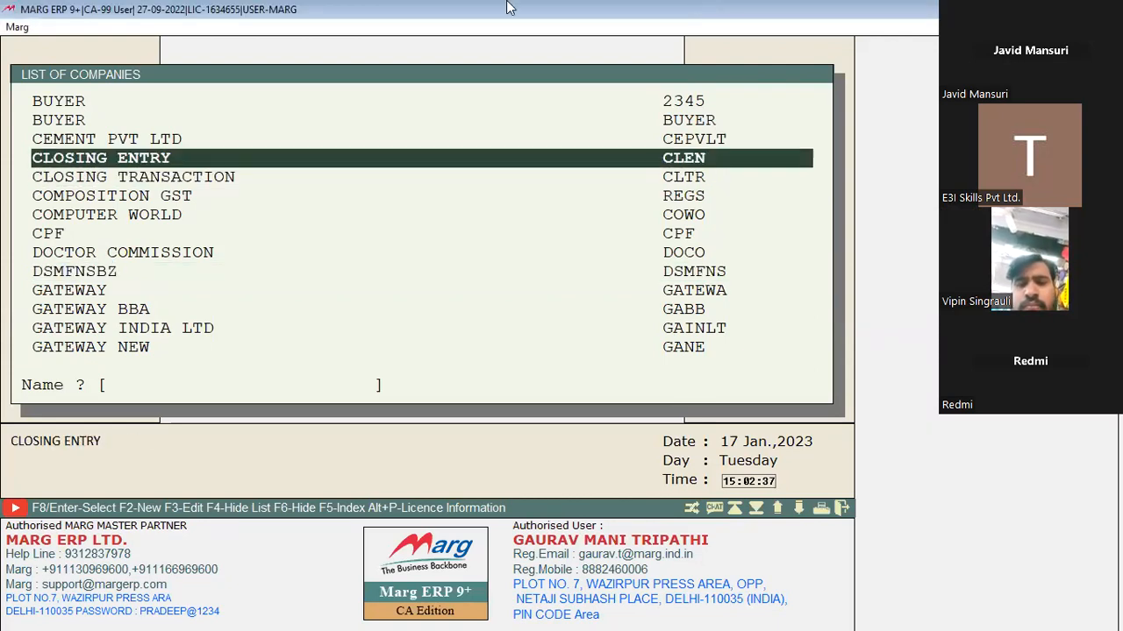
key("Up")
key("Up")
key("Up")
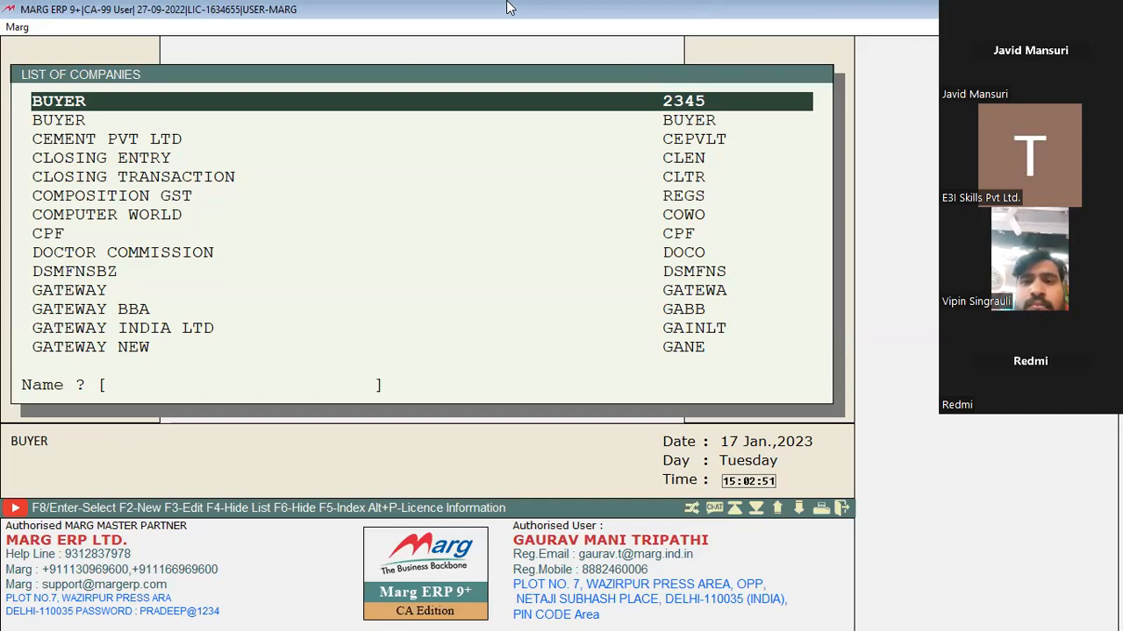
left_click(485, 145)
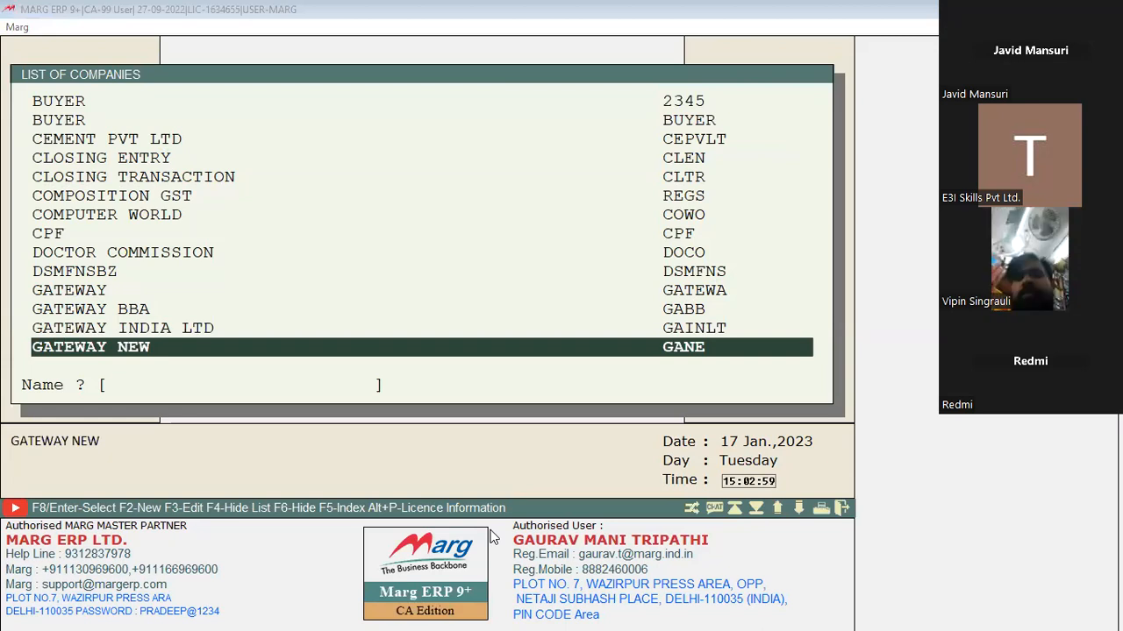
key("Up")
key("Up")
key("Up")
key("Up")
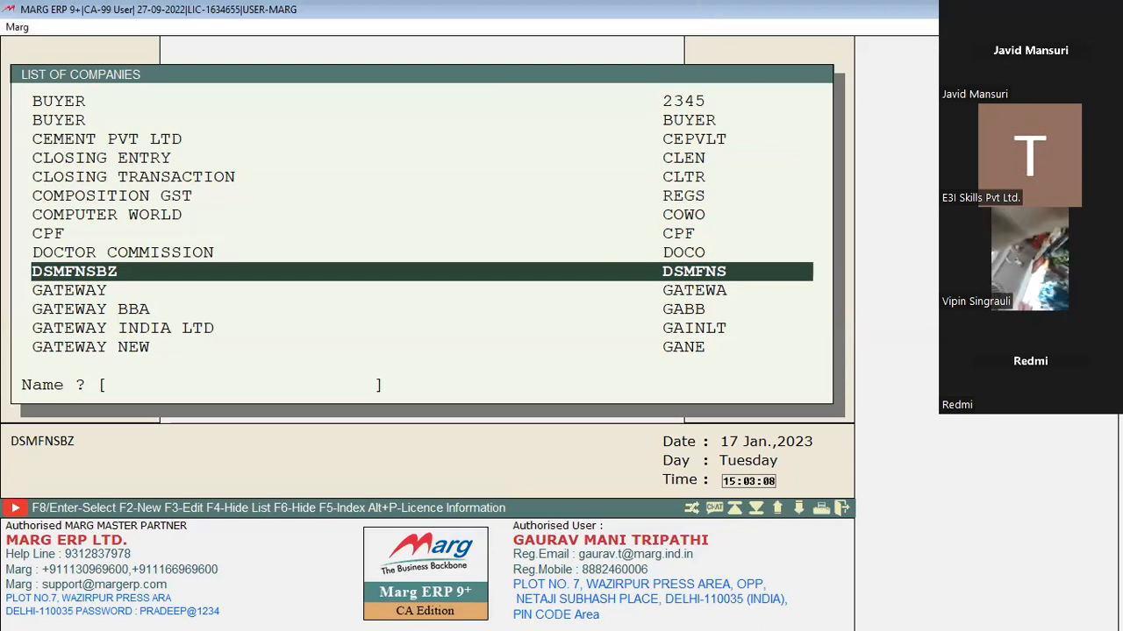
- Find the company GPL PVT LTD with code GPL in the company list and open its options
type("G")
key("Down")
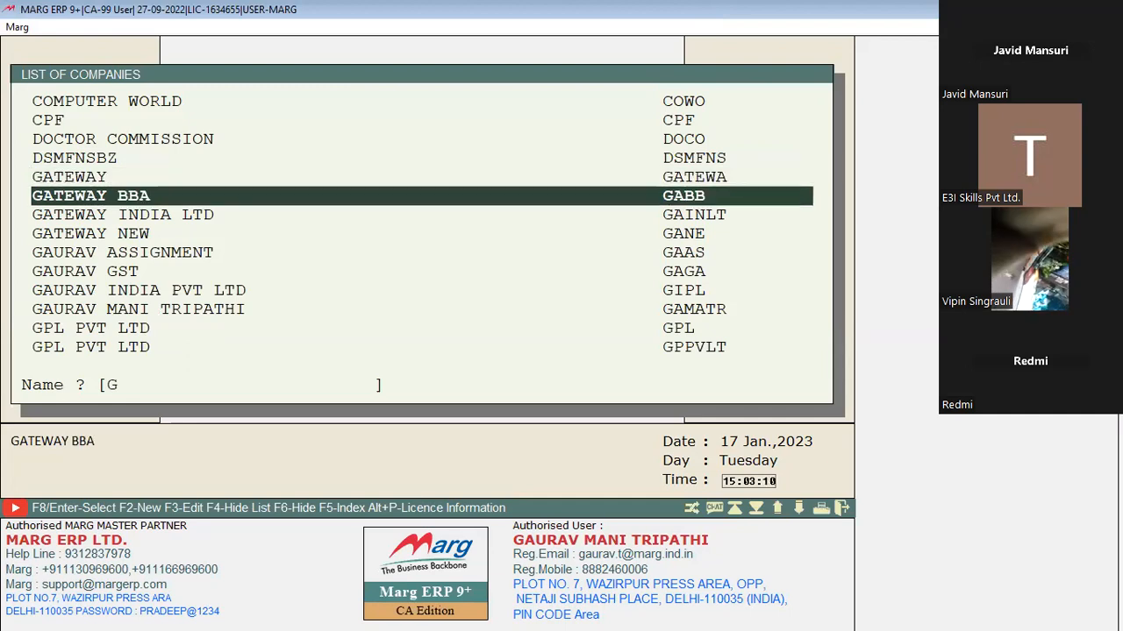
key("Down")
key("Down")
key("Down")
key("Down")
key("Down")
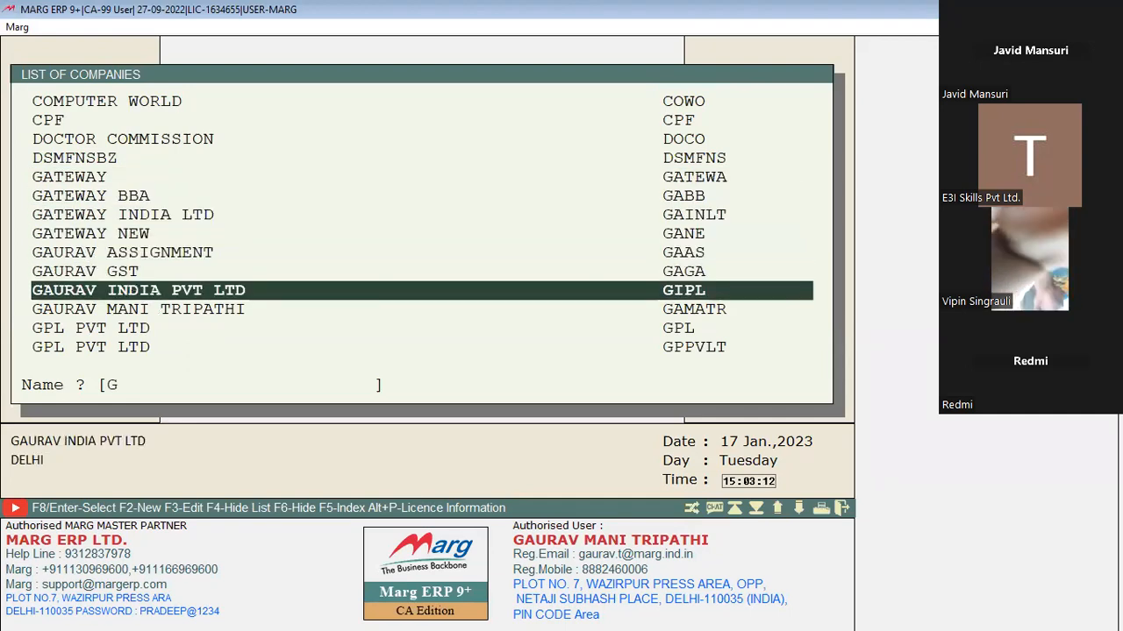
key("Down")
key("Down")
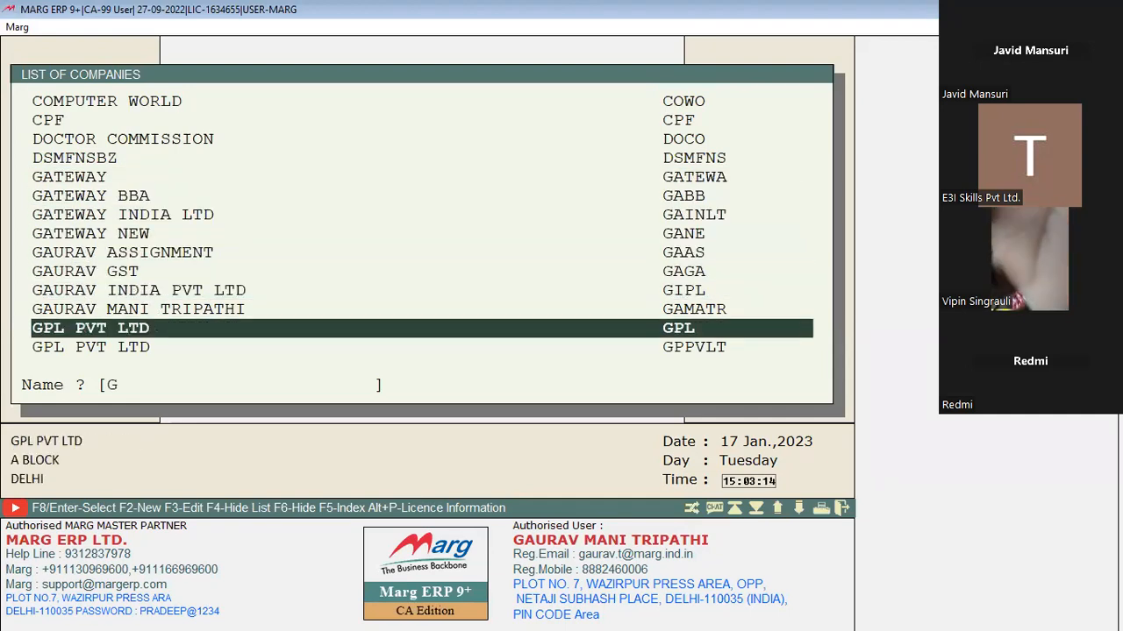
key("Return")
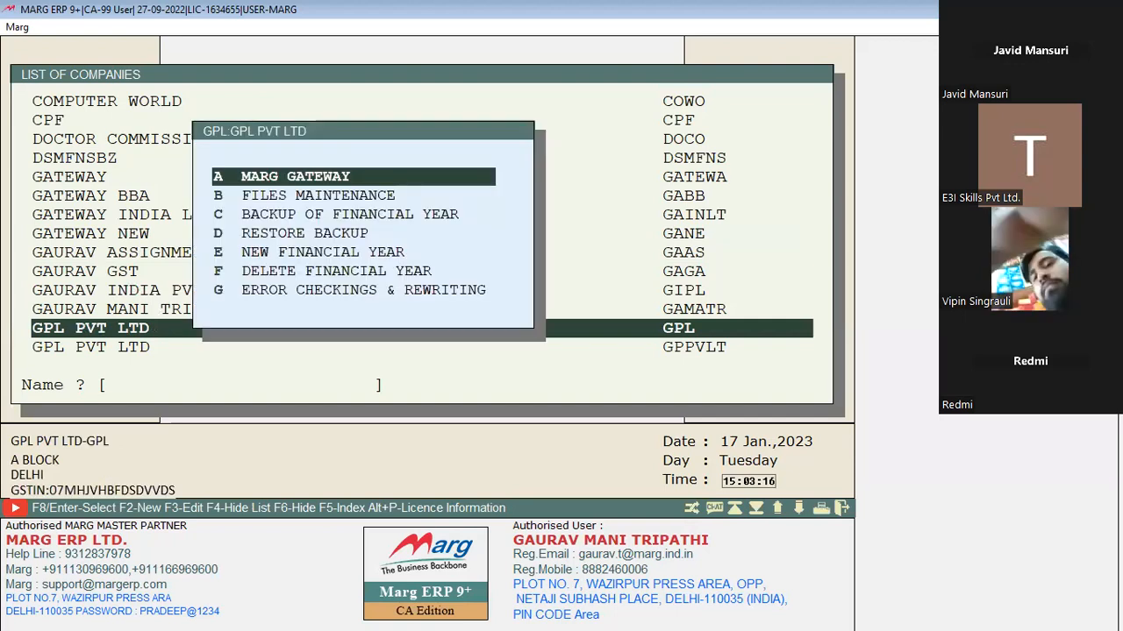
key("Escape")
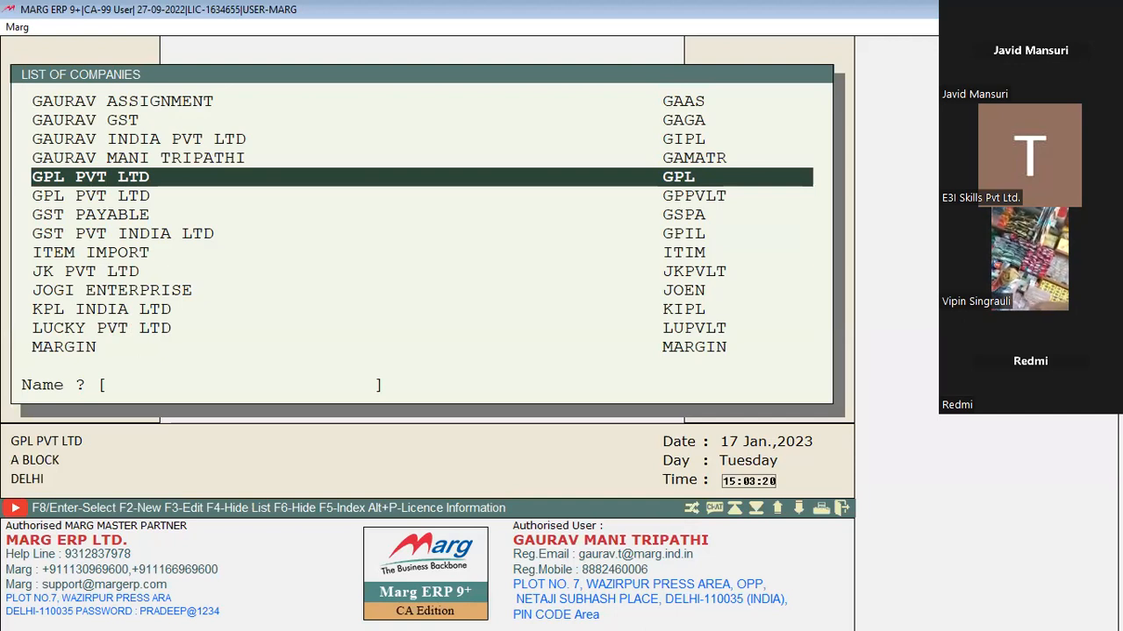
key("Return")
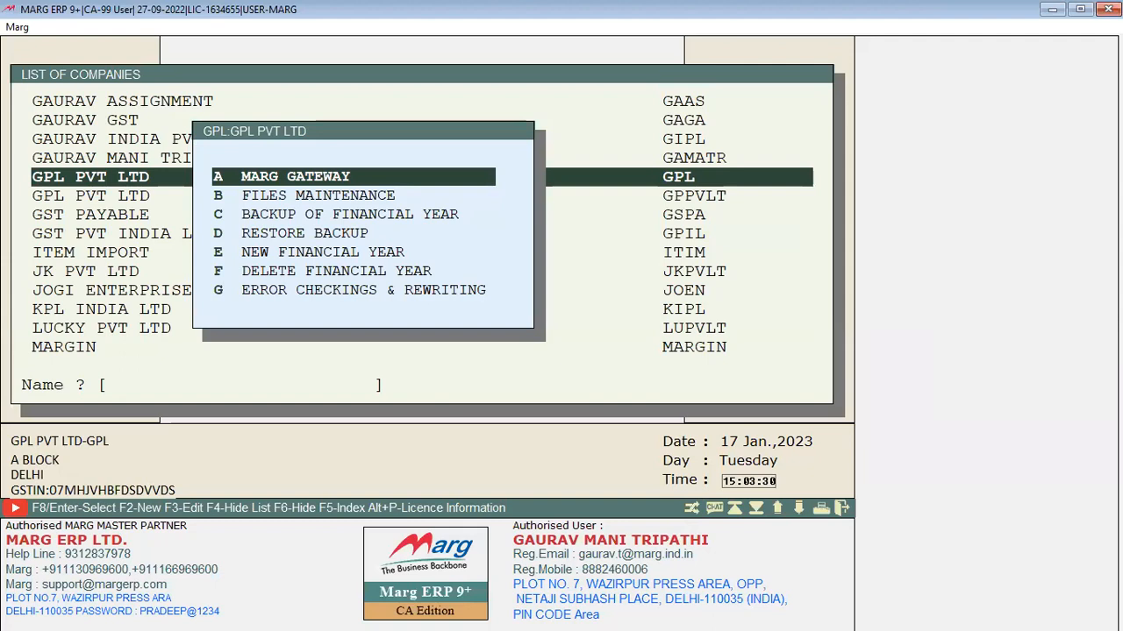
key("Down")
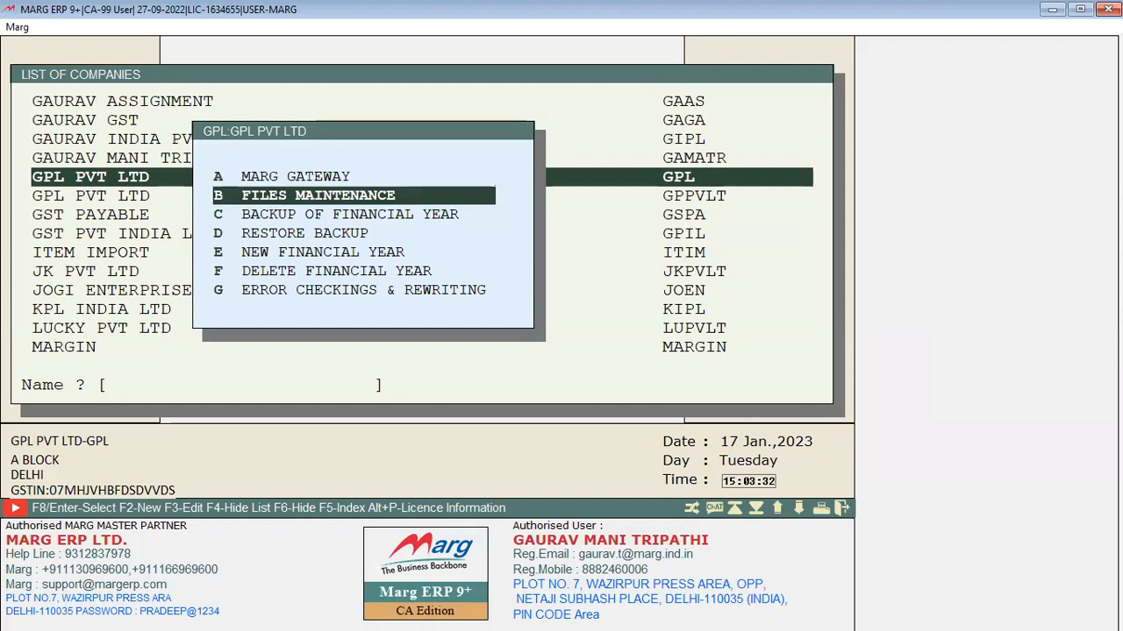
key("Down")
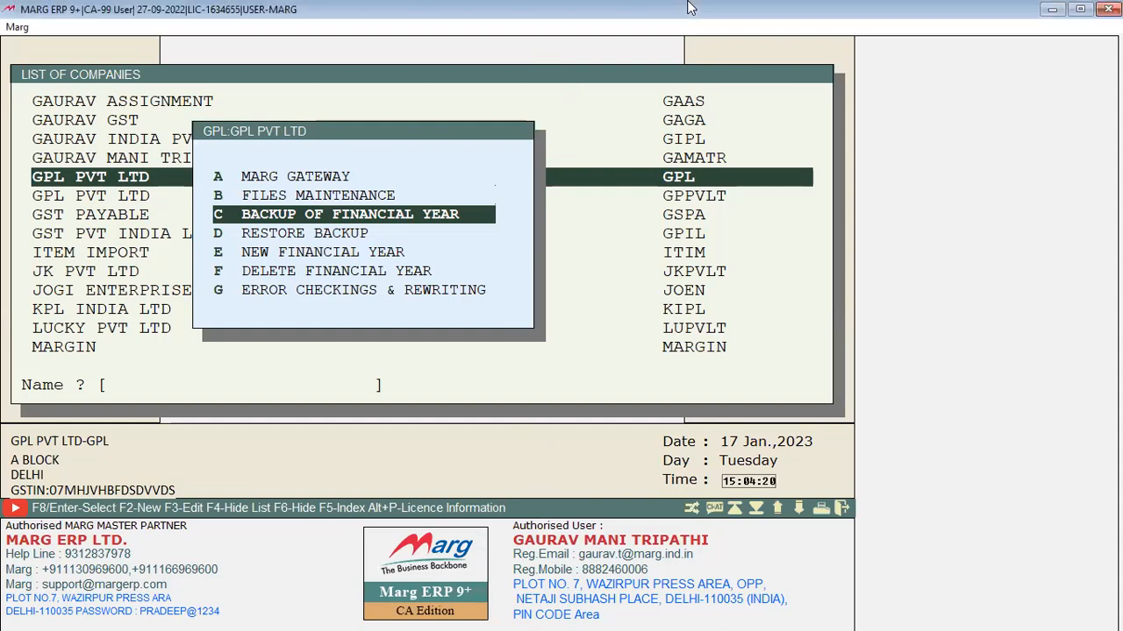
key("Escape")
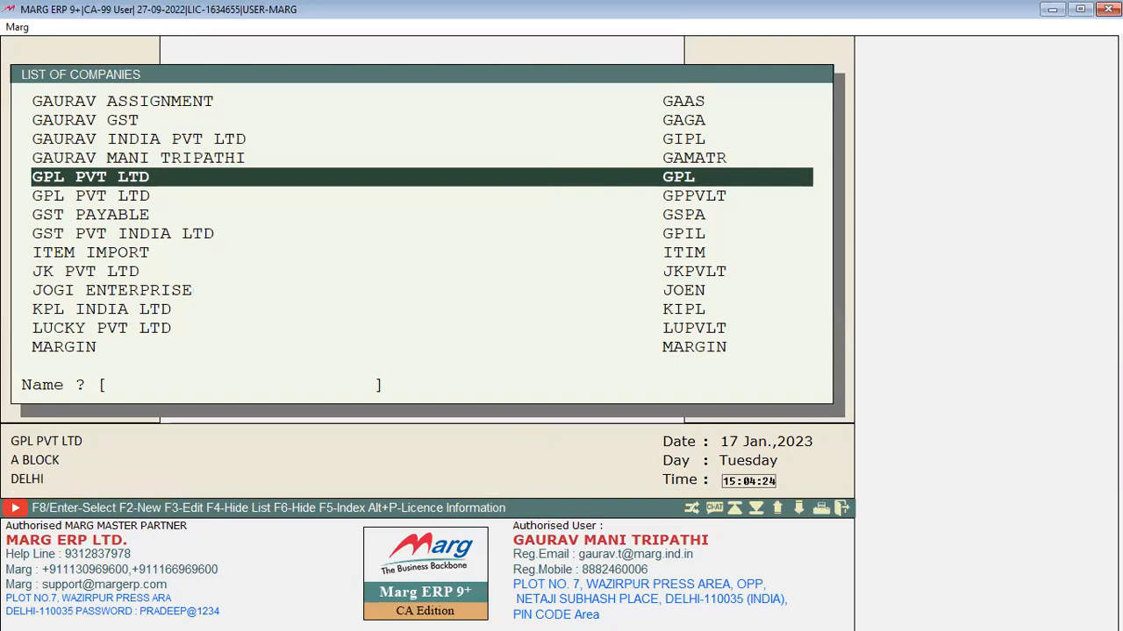
key("Return")
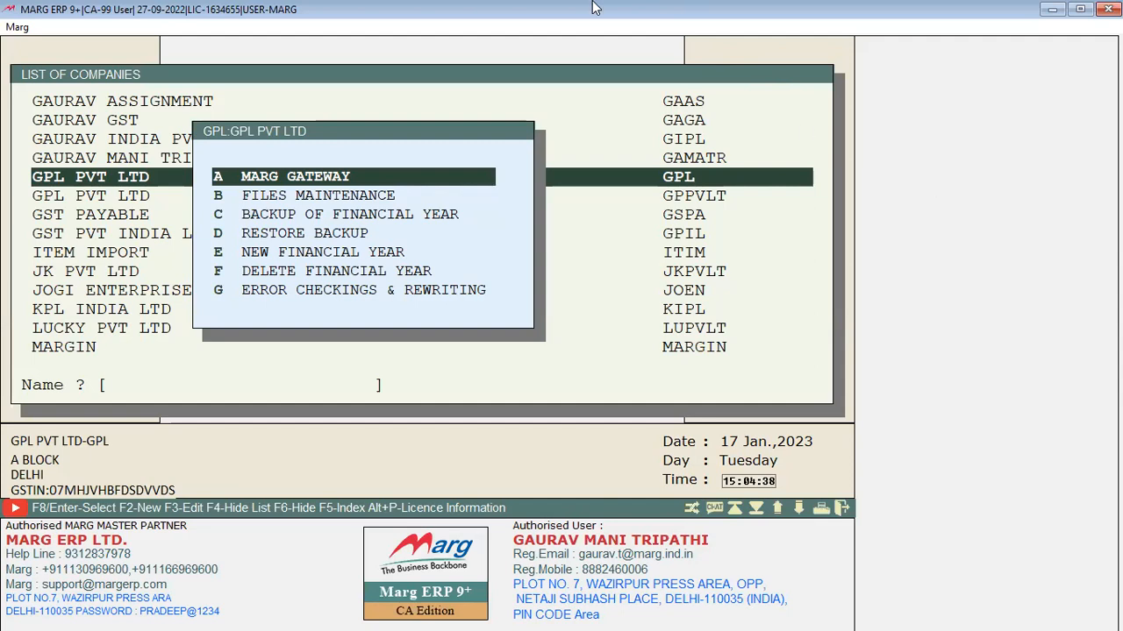
key("Escape")
key("Return")
key("Down")
key("Down")
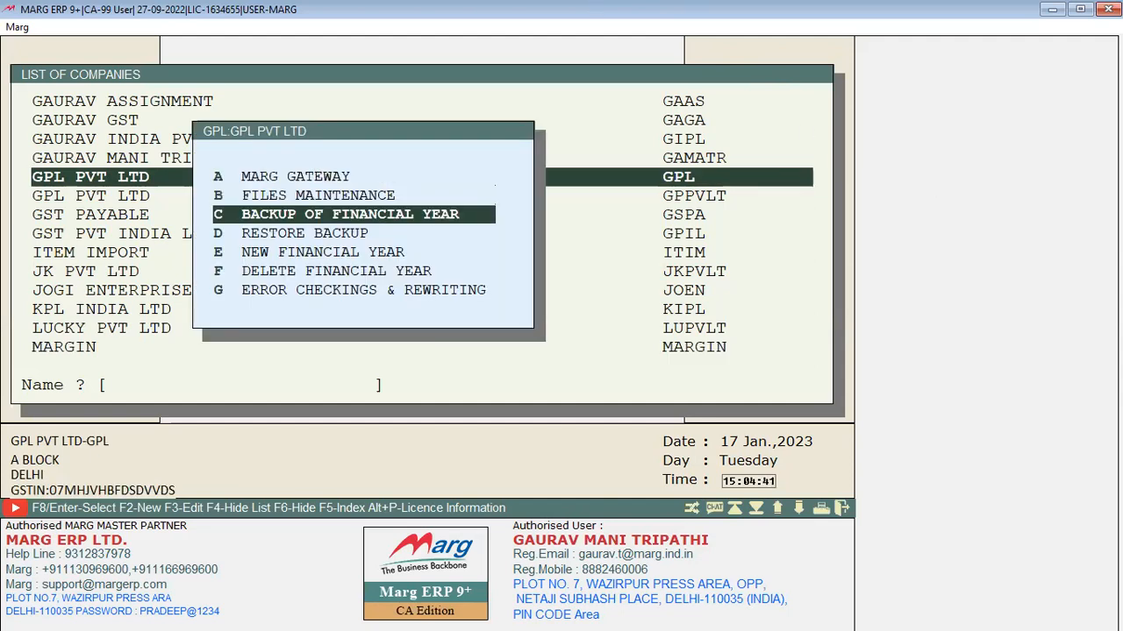
key("Escape")
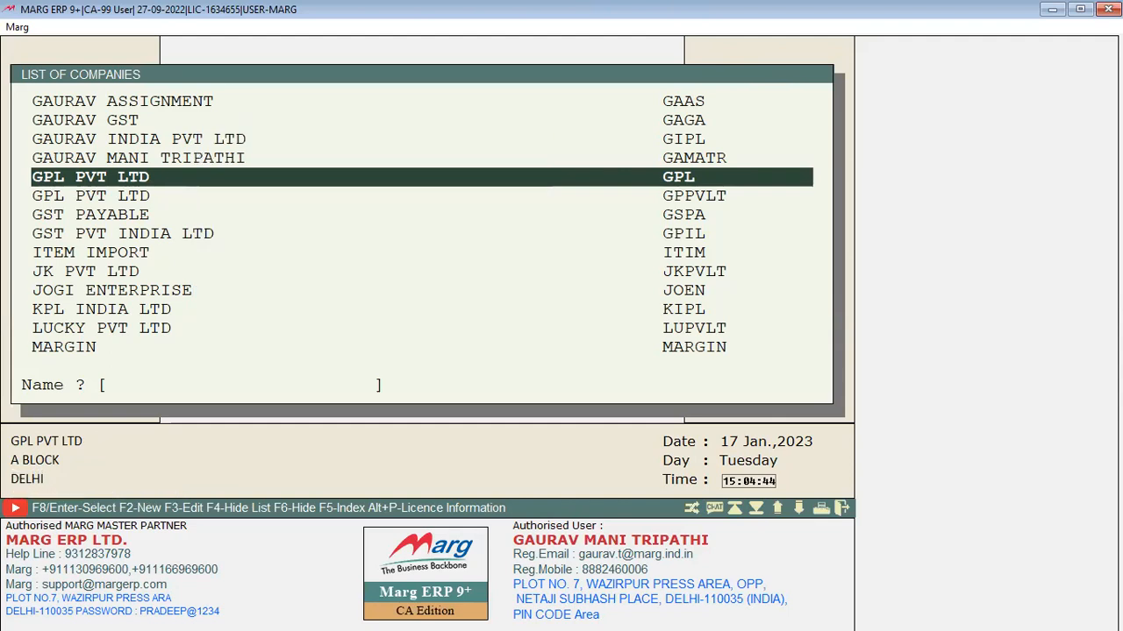
key("Down")
key("Down")
key("Down")
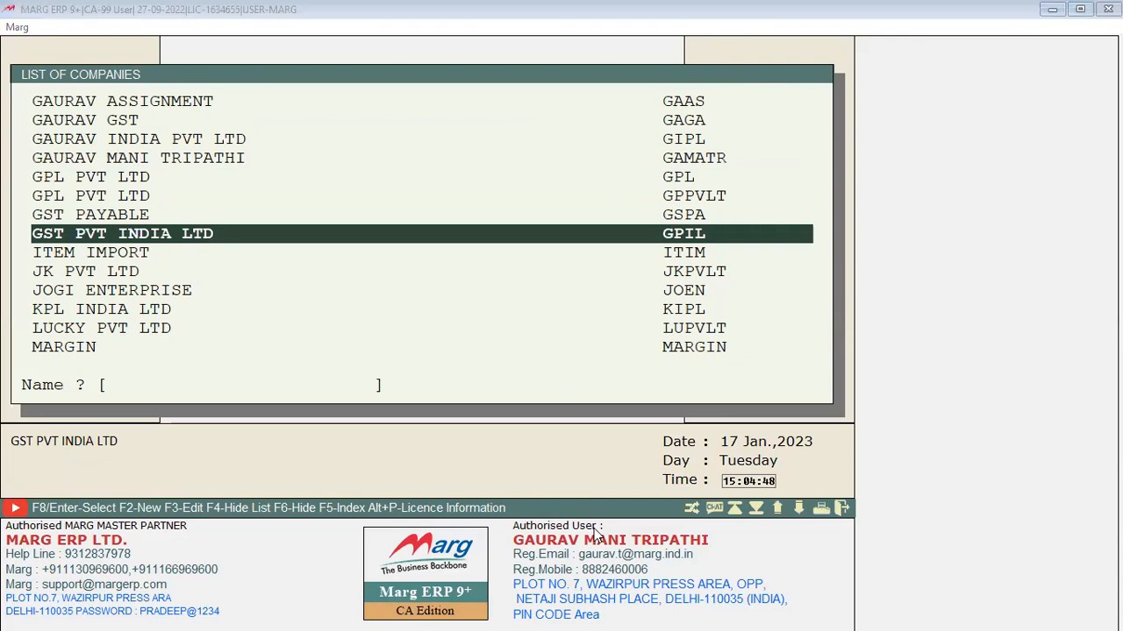
key("Up")
key("Up")
key("Up")
key("Up")
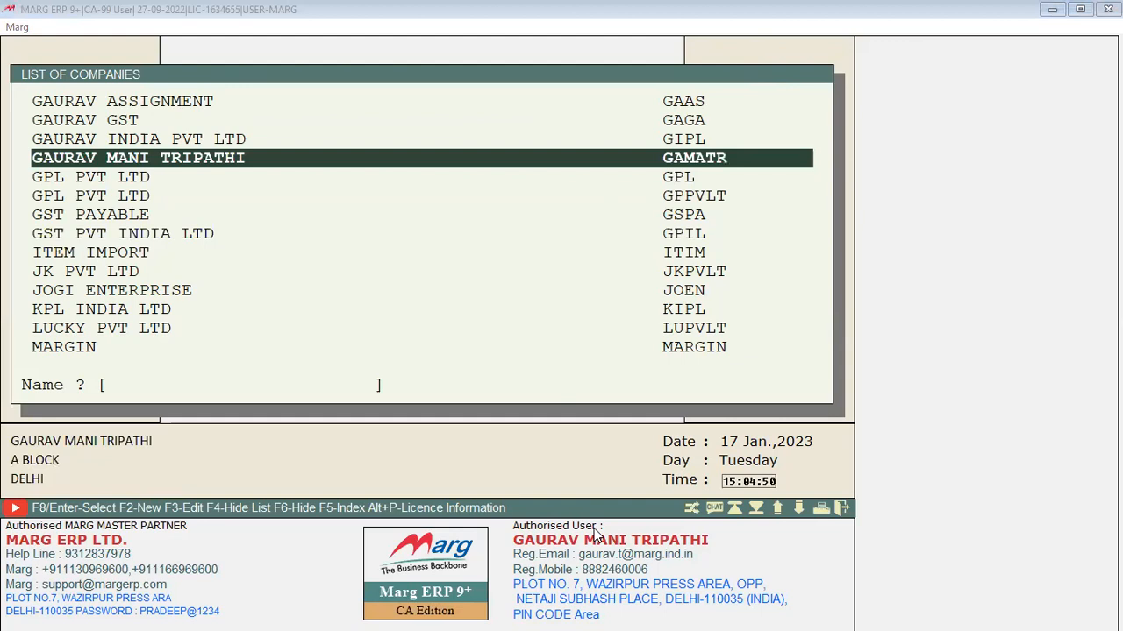
key("Down")
key("Down")
key("Down")
key("Down")
key("Down")
key("Down")
key("Down")
key("Down")
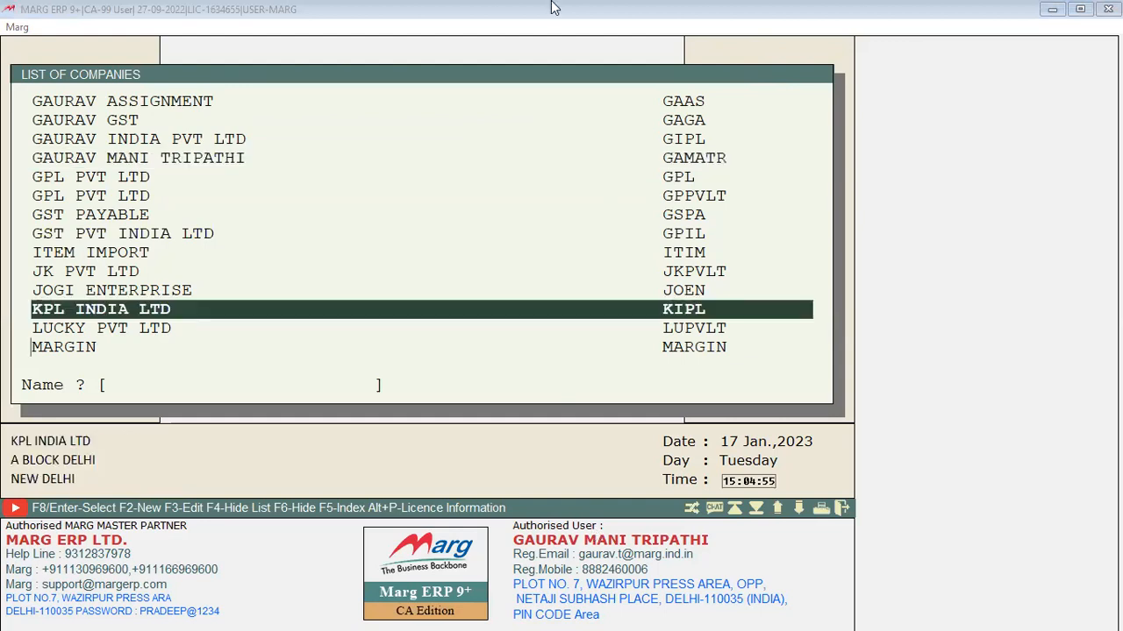
key("Up")
key("Up")
key("Up")
key("Up")
key("Up")
key("Up")
key("Up")
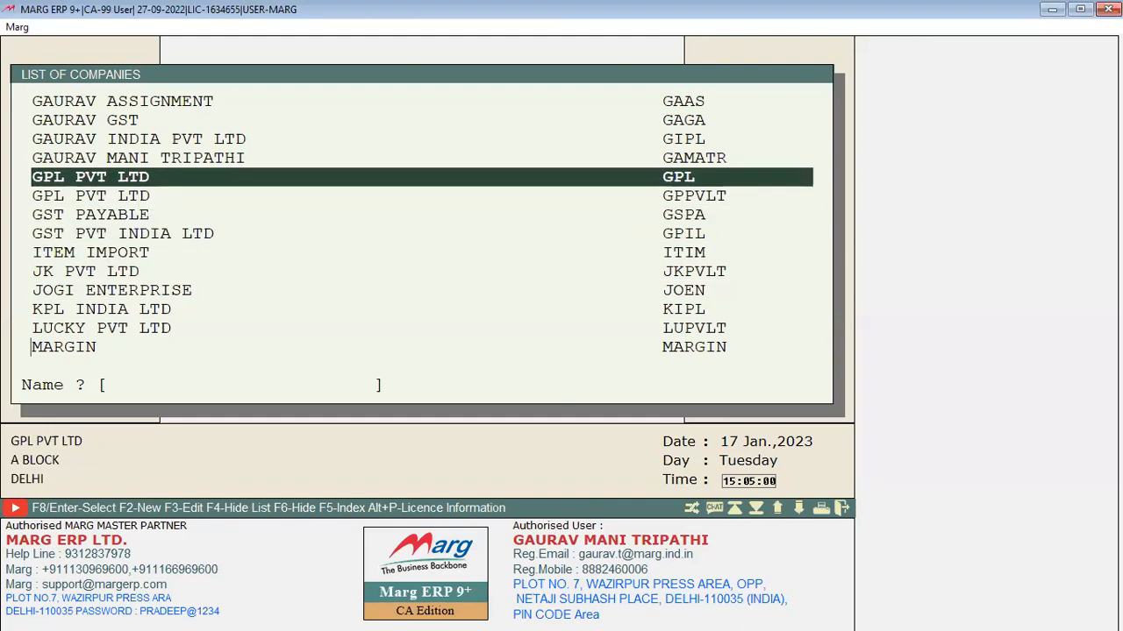
key("Return")
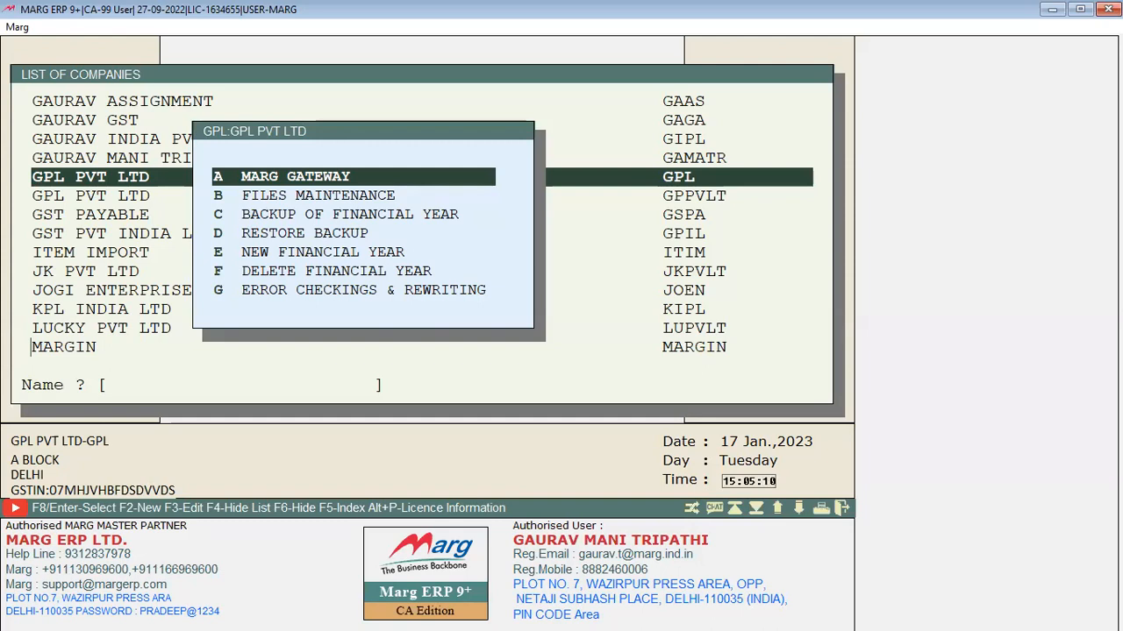
key("Down")
key("Down")
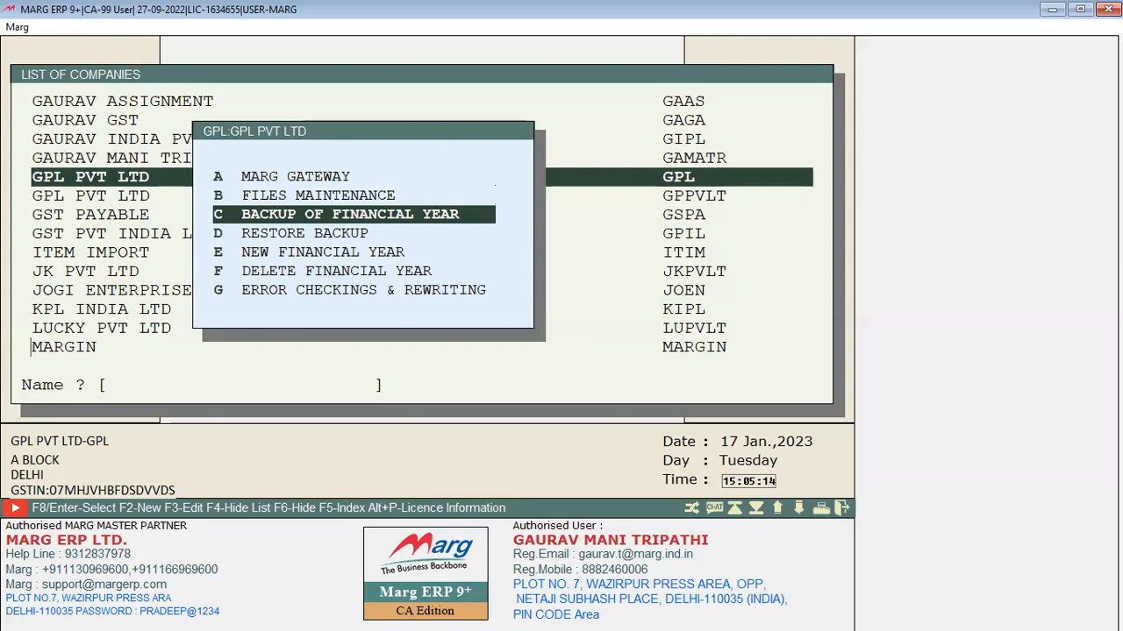
key("Escape")
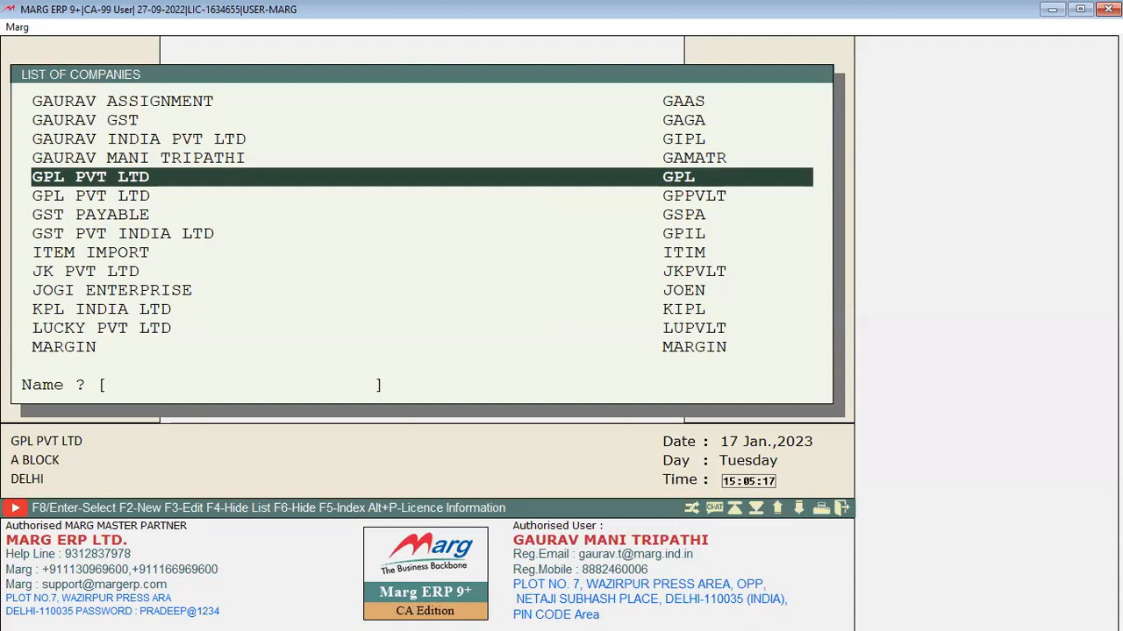
- Open the manual backup transfer settings for GPL PVT LTD's 2022-2023 financial year
key("Return")
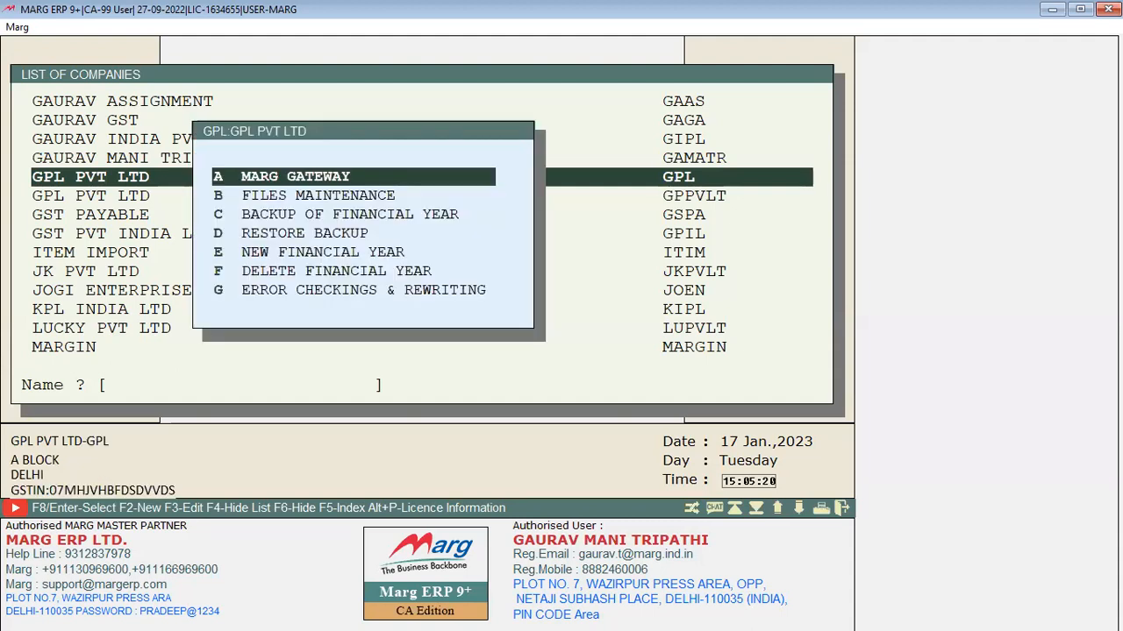
key("Down")
key("Down")
key("Return")
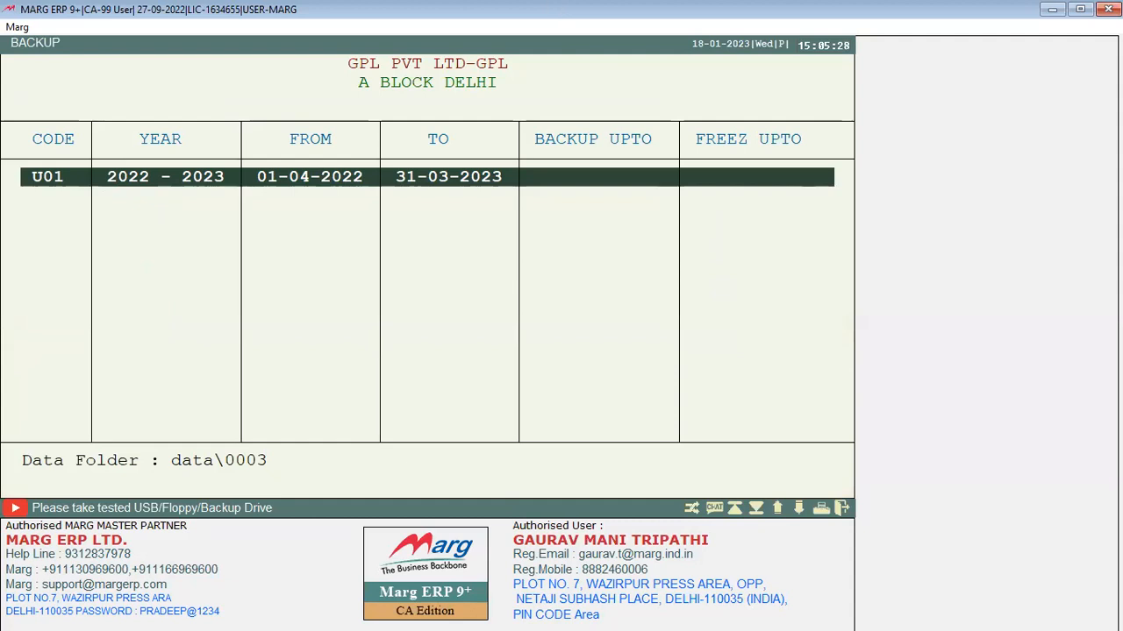
key("Return")
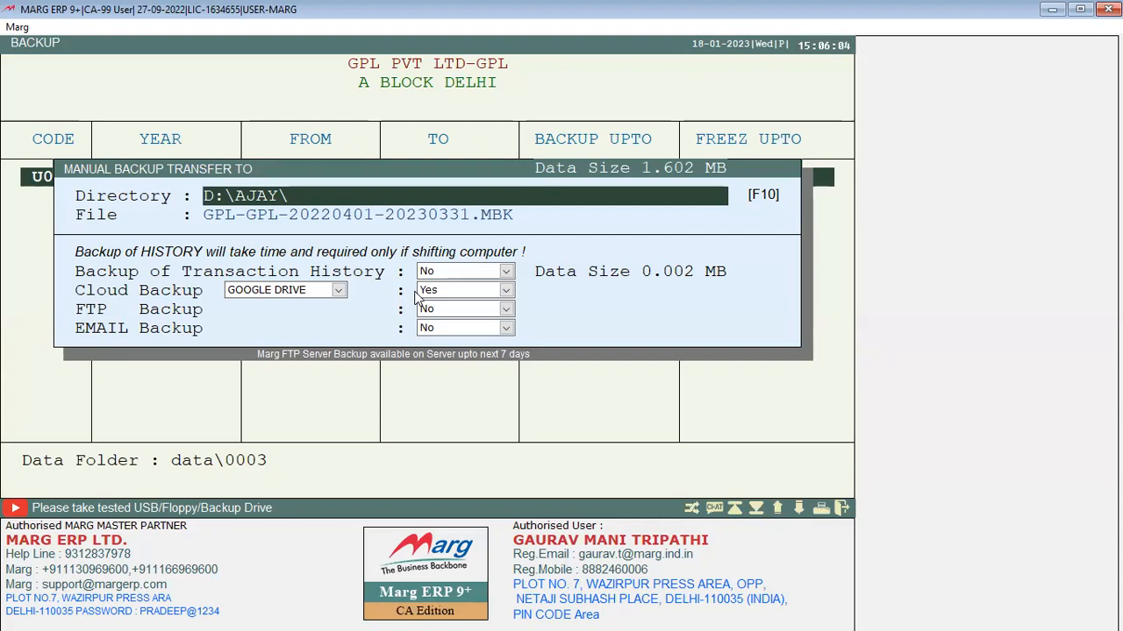
- Examine the backup's directory, transaction history and cloud backup settings, and leave the backup without running it
key("Return")
key("Return")
key("Return")
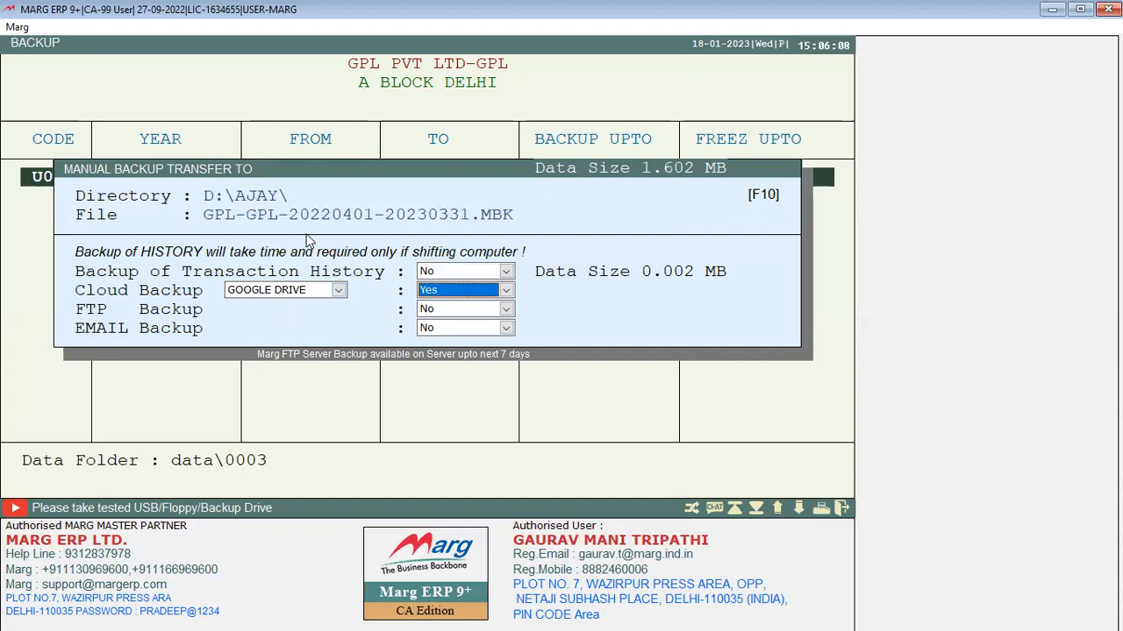
key("Escape")
key("Escape")
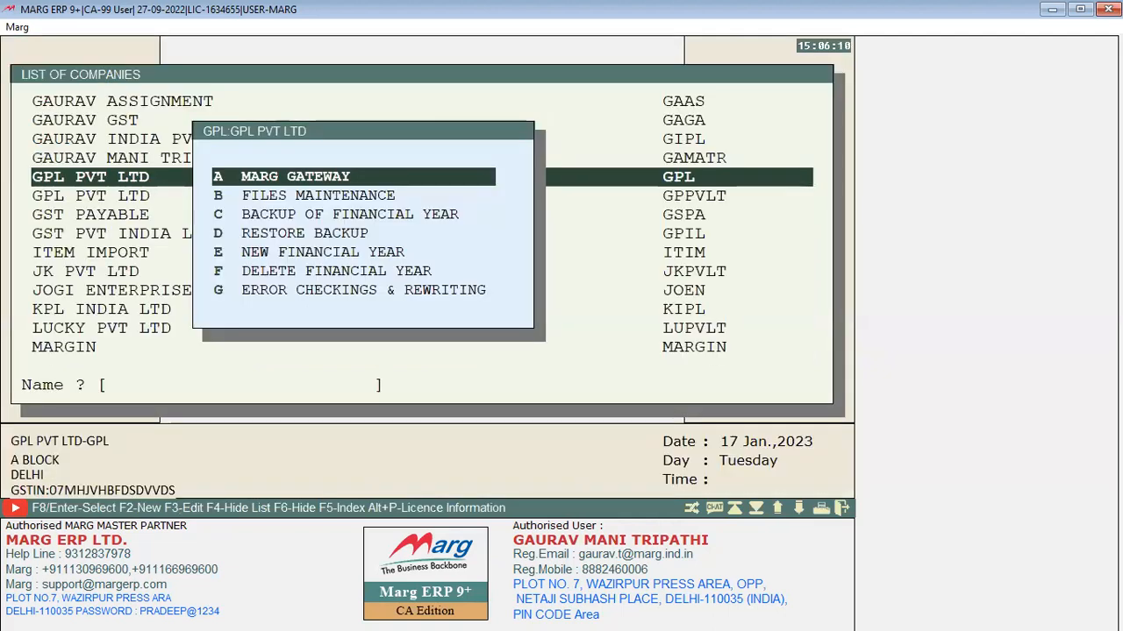
key("Down")
key("Down")
key("Down")
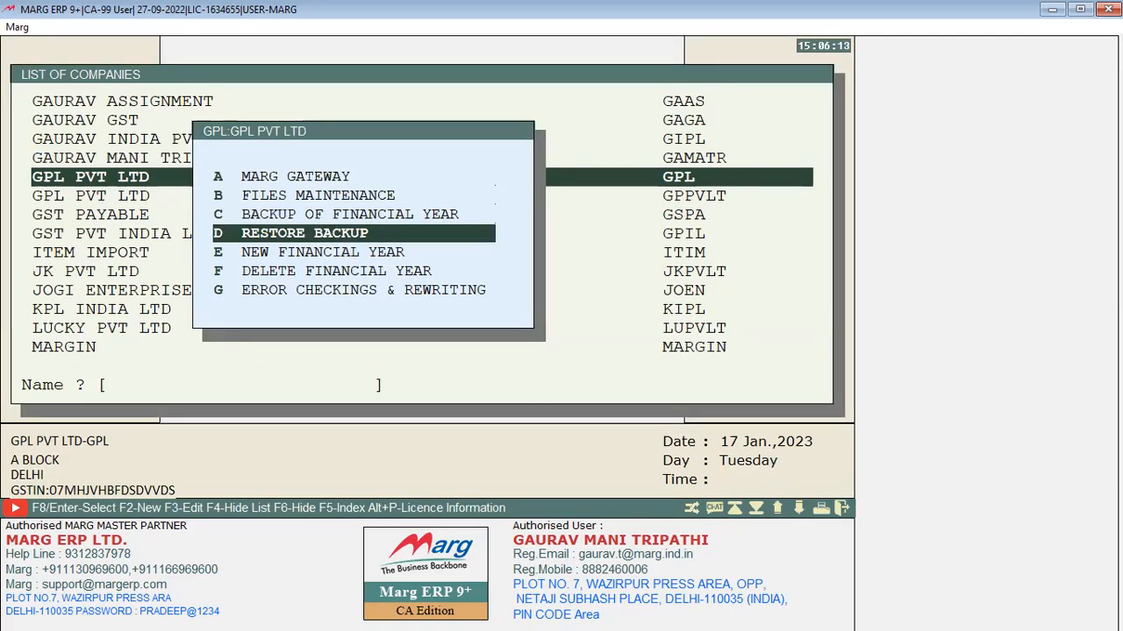
key("Down")
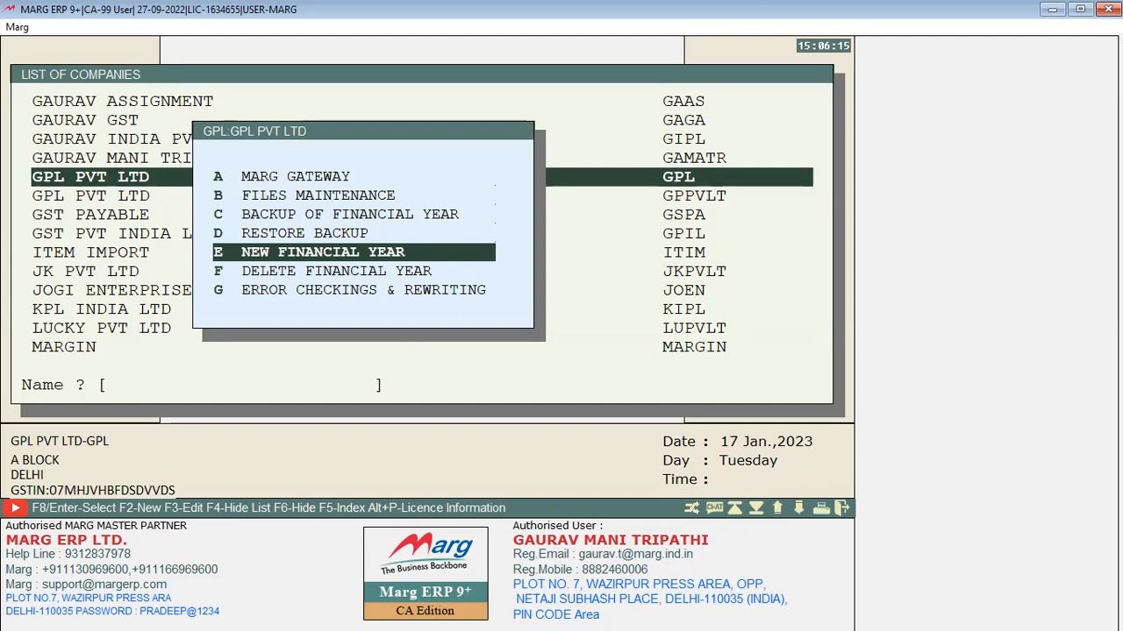
key("Down")
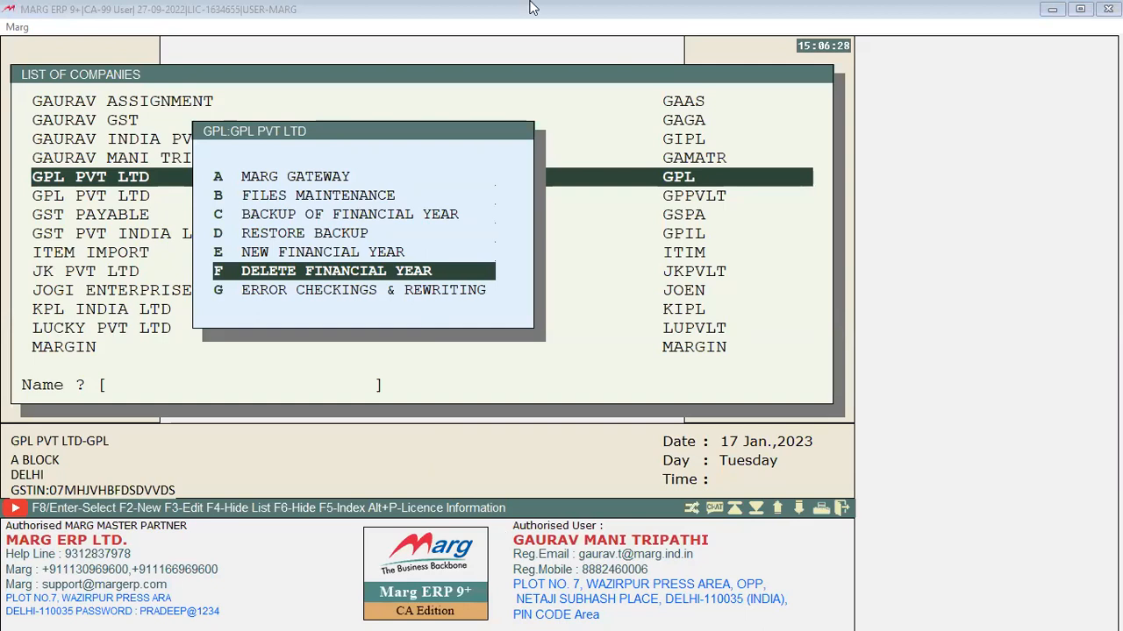
key("Escape")
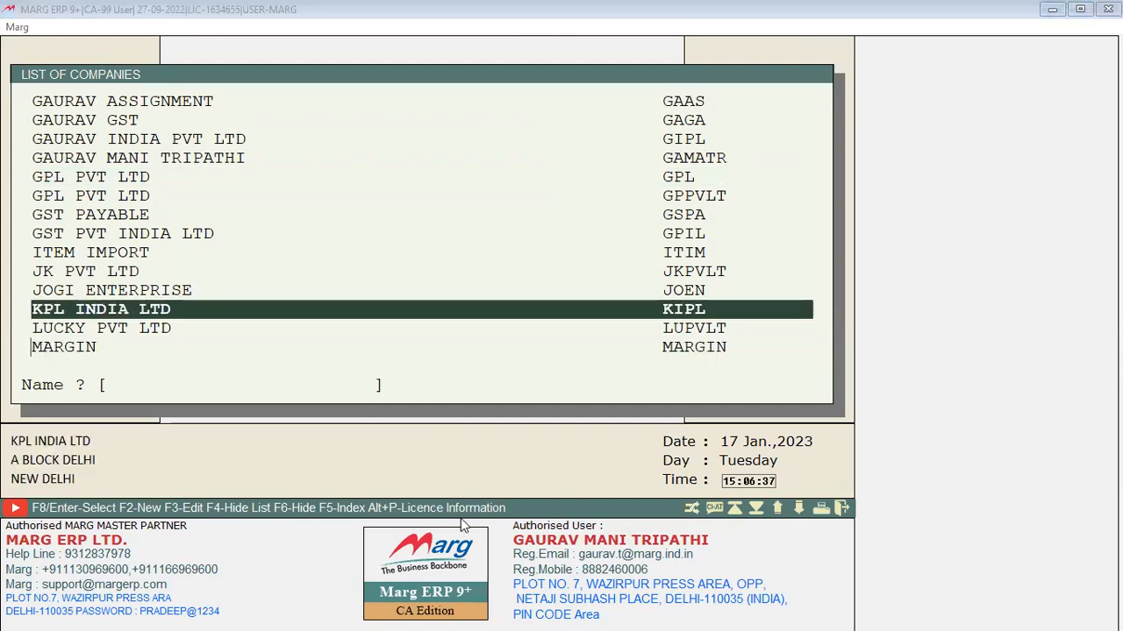
key("Up")
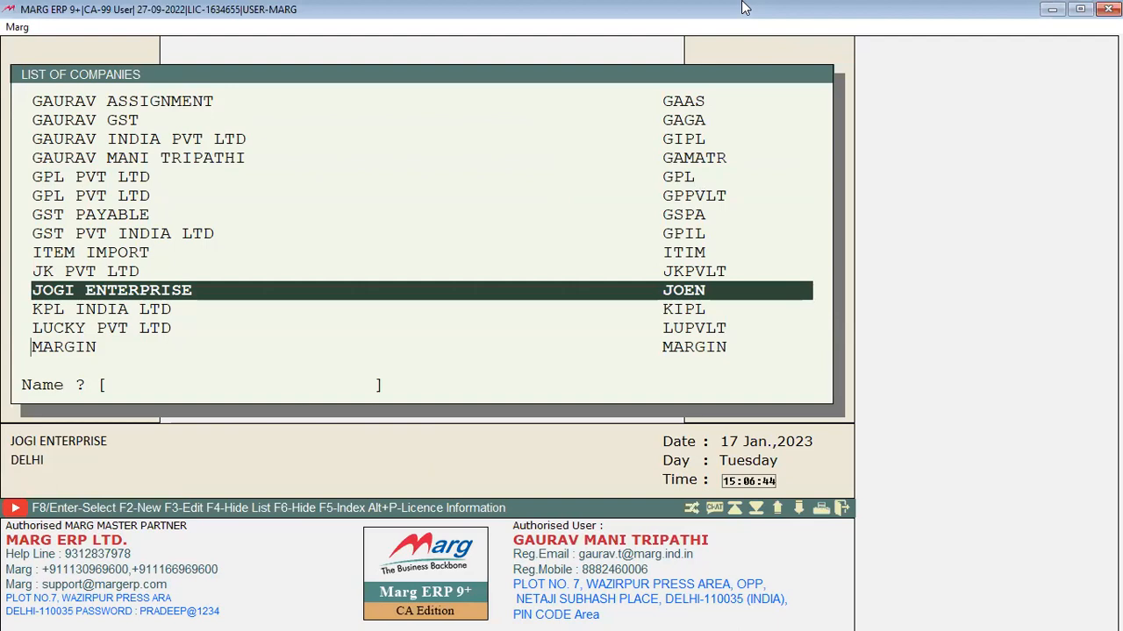
- Find the company GPL PVT LTD with code GPL in the company list and open its options
type("G")
key("Down")
key("Down")
key("Down")
key("Down")
key("Down")
key("Down")
key("Down")
key("Down")
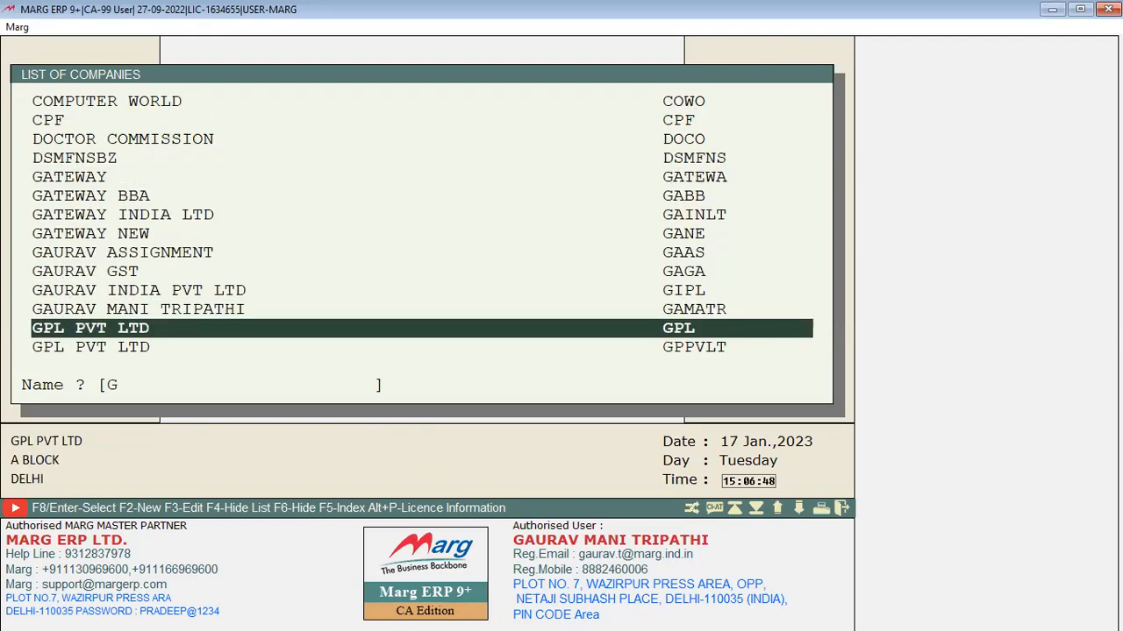
key("Return")
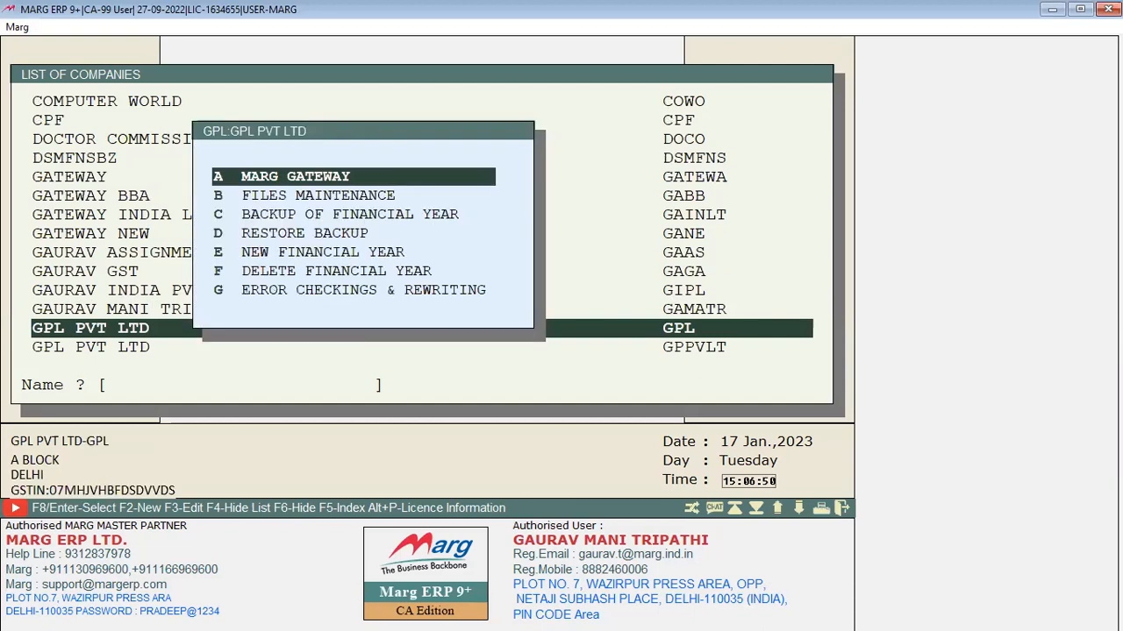
- View the financial years available for backup in GPL PVT LTD and return to the company list
key("Down")
key("Down")
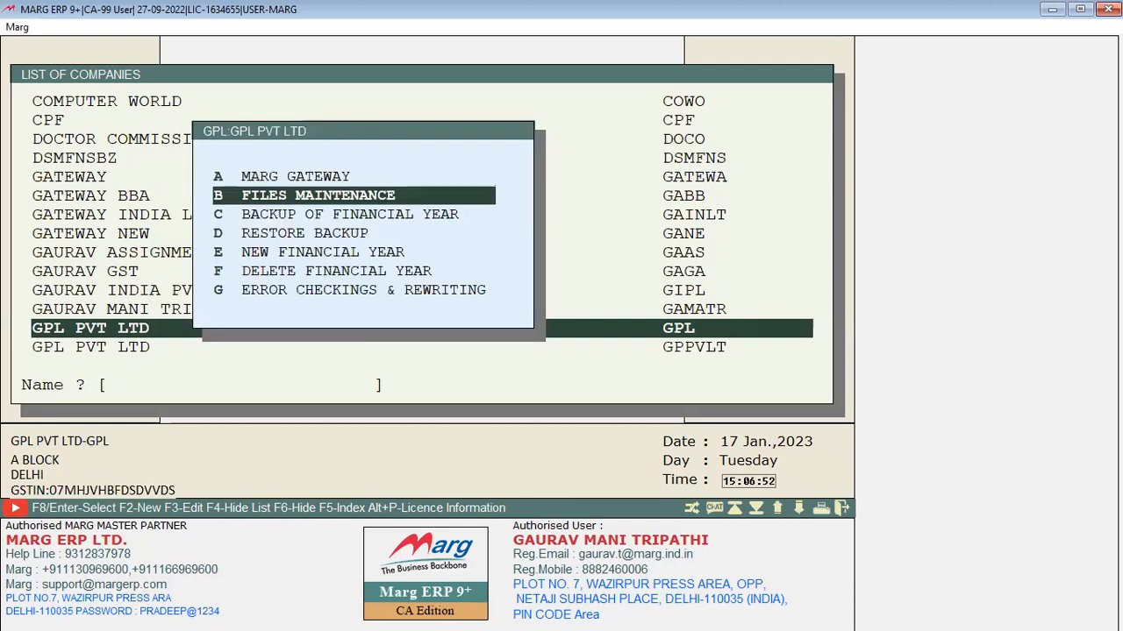
key("Return")
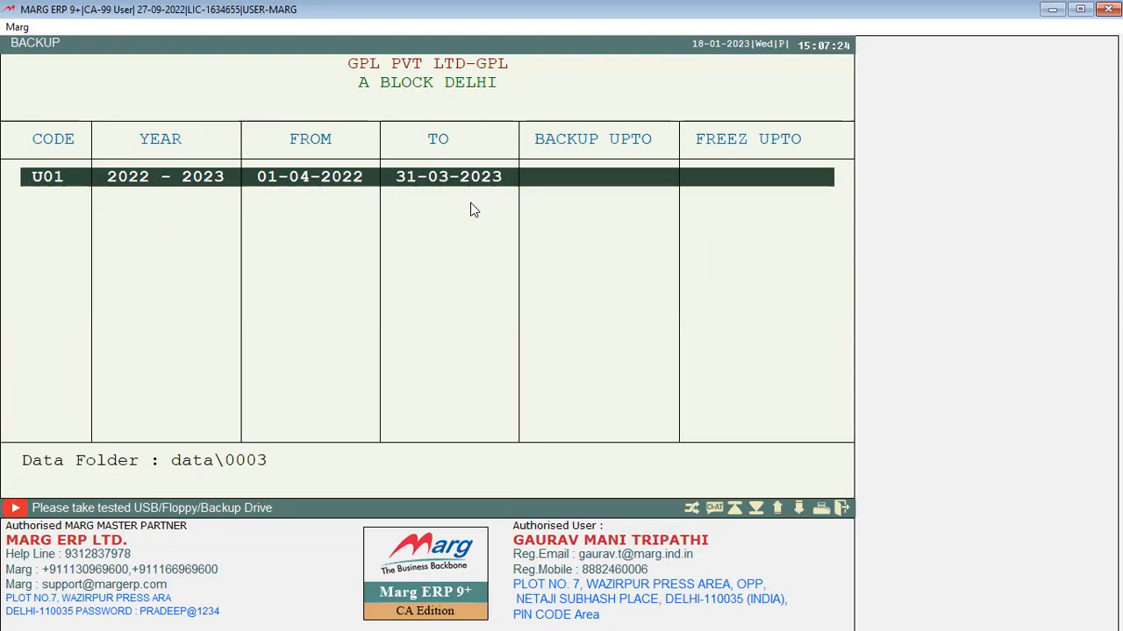
key("Escape")
key("Escape")
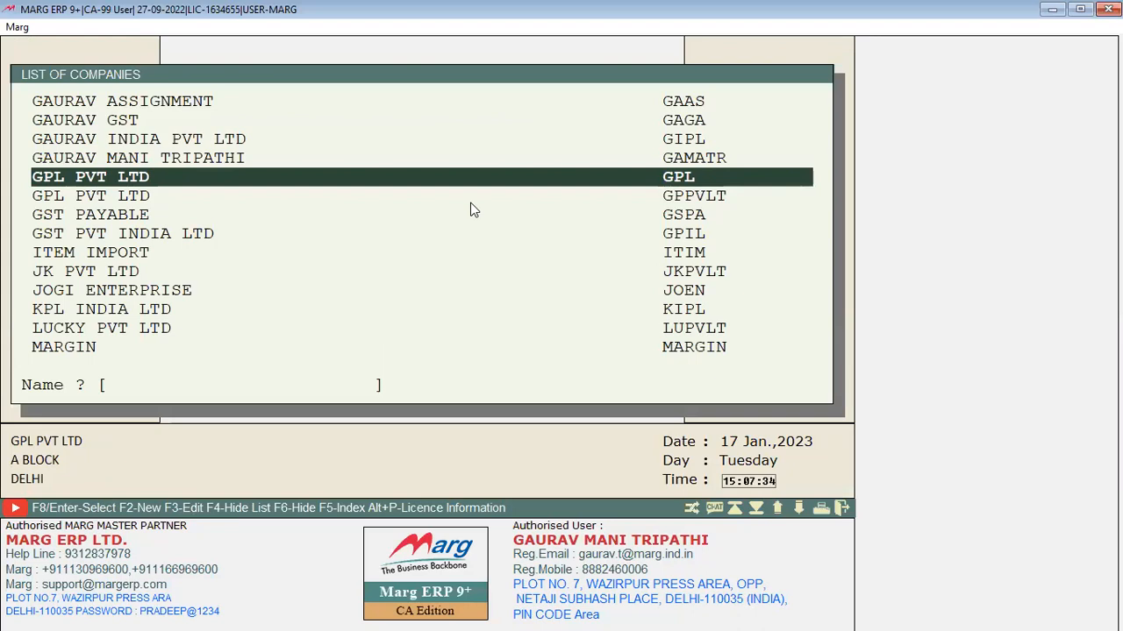
- Reopen GPL PVT LTD's options and confirm creation of a new financial year from 01-04-2023 to 31-03-2024
key("Return")
key("Escape")
key("Return")
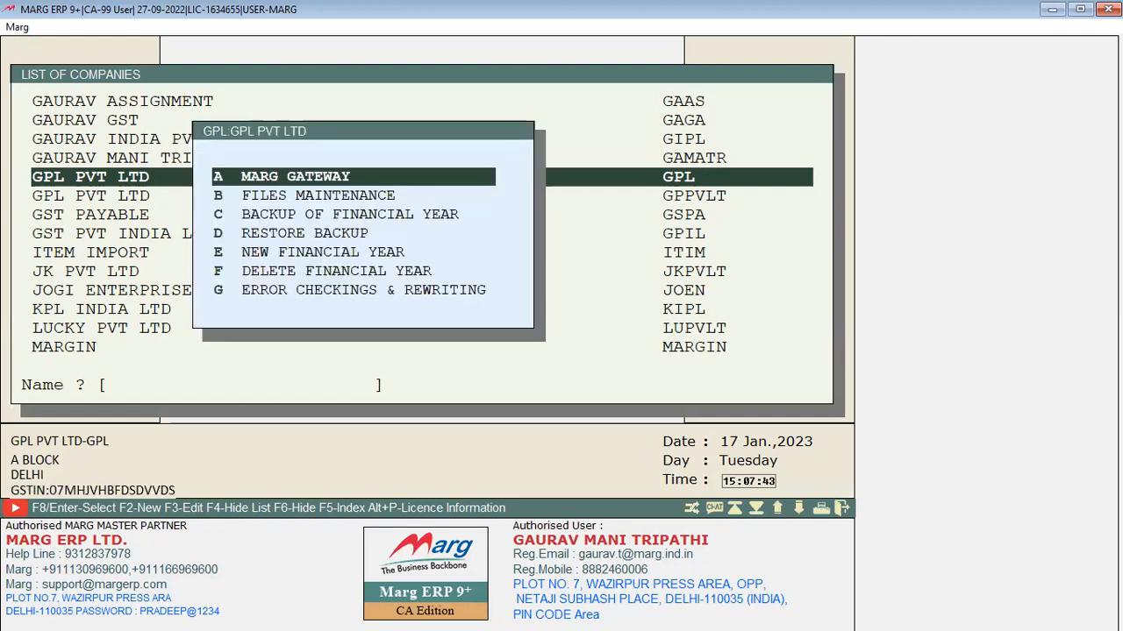
key("Down")
key("Down")
key("Down")
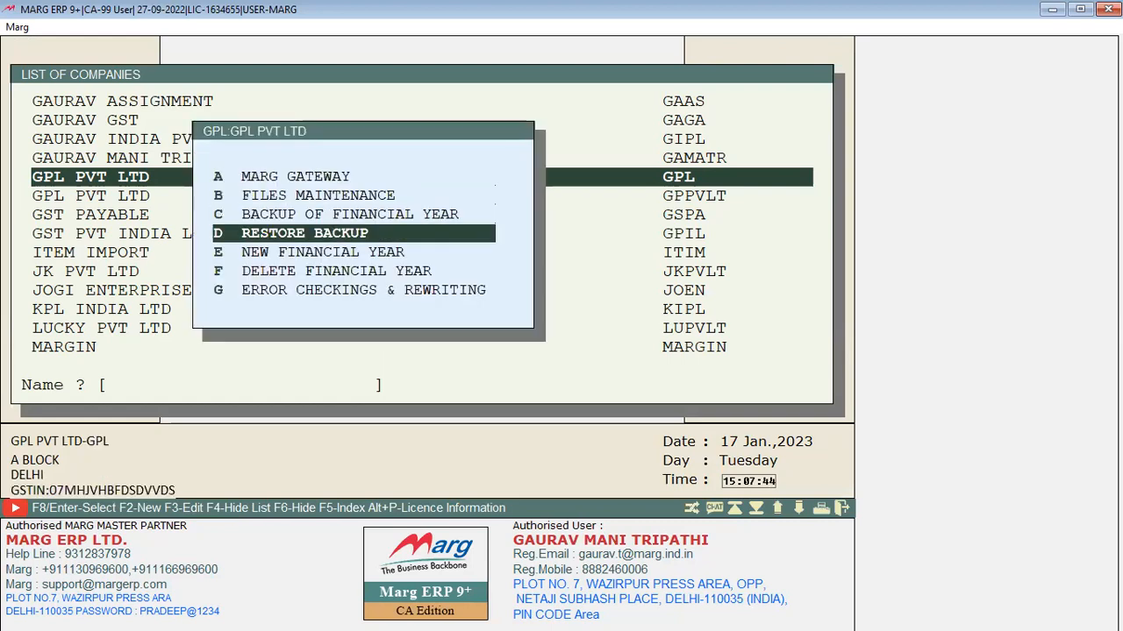
key("Down")
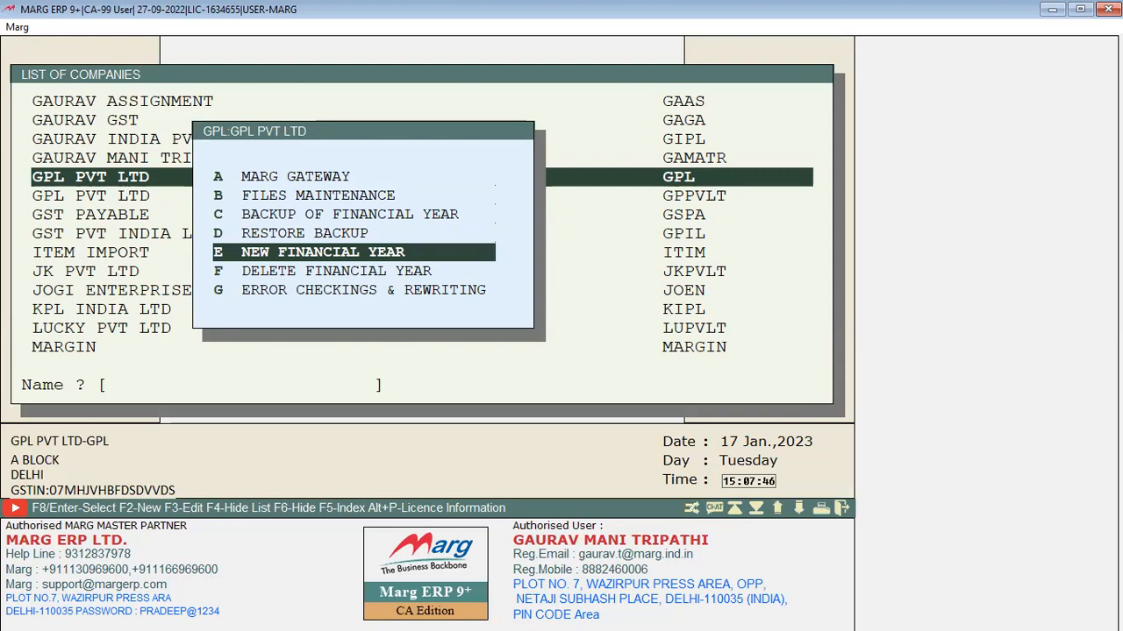
key("Return")
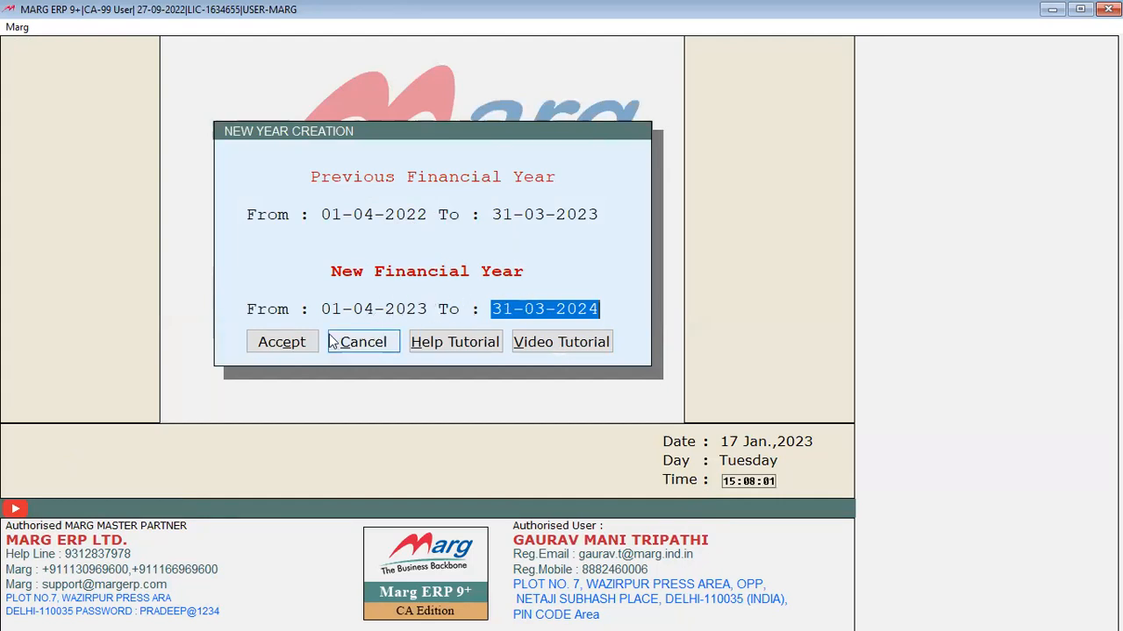
left_click(297, 340)
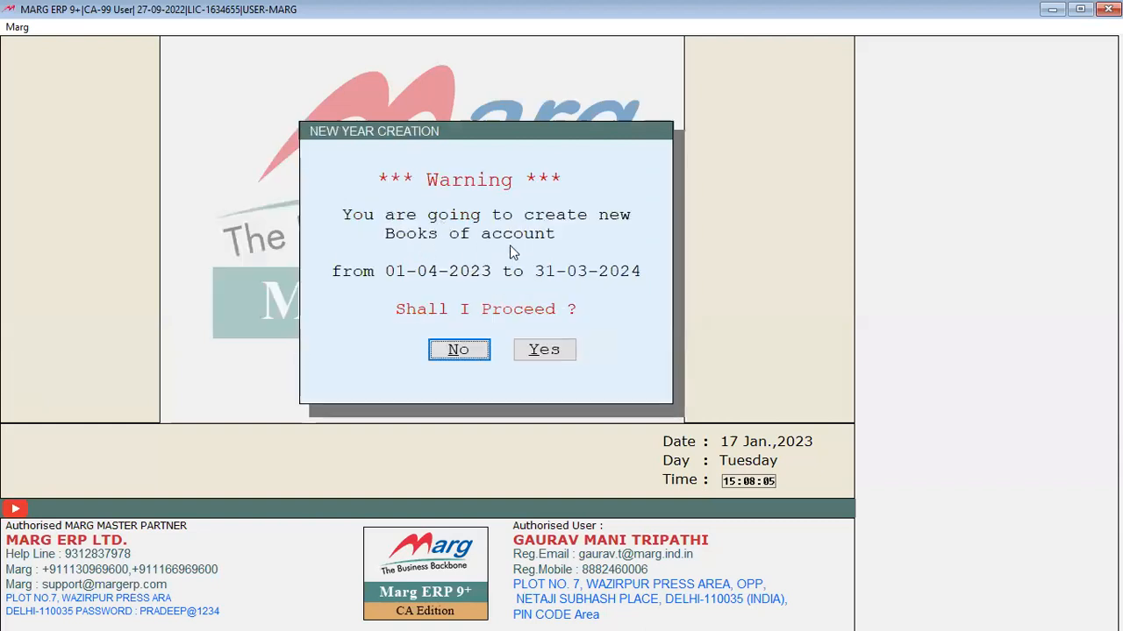
left_click(542, 350)
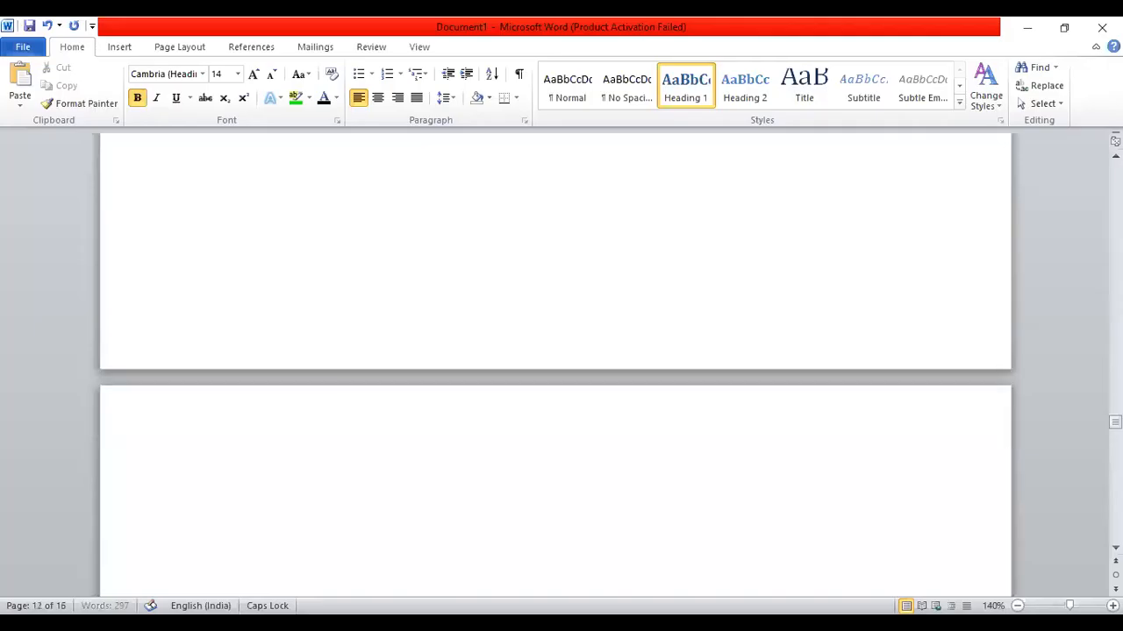
- Switch to the Word document and enlarge the font to size 26 for new text on blank page 12
scroll(555, 351, "down", 2)
key("BackSpace")
key("BackSpace")
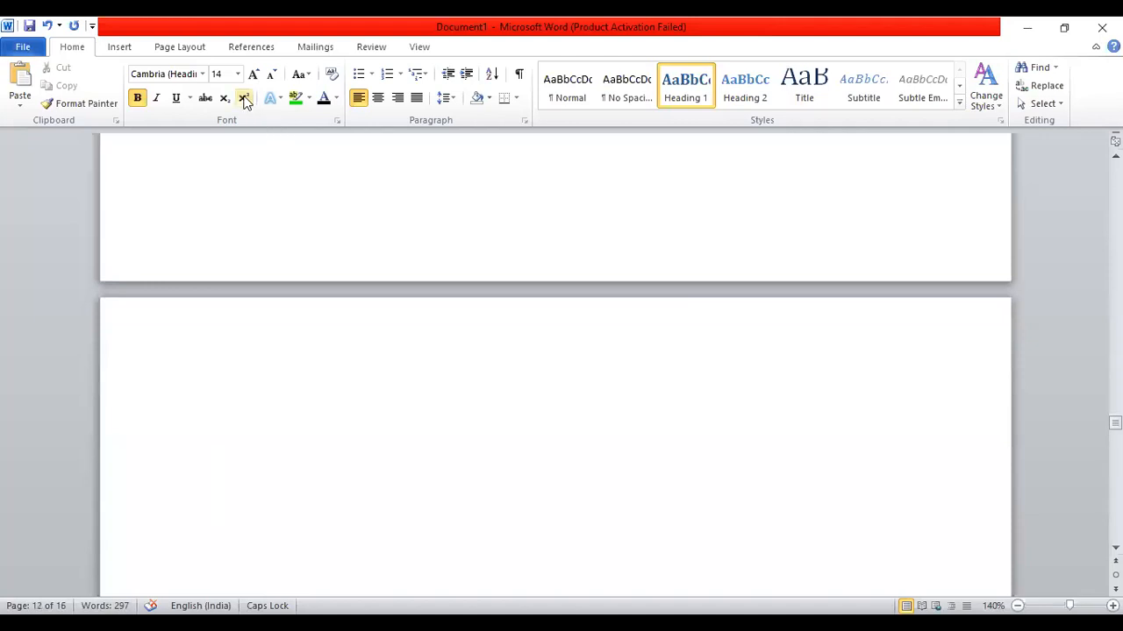
left_click(252, 76)
left_click(253, 75)
left_click(253, 75)
left_click(253, 75)
left_click(252, 76)
left_click(252, 76)
- Write INCOME, EXPENSE, ASSETS and LIABILTIES on four separate lines
type("INCOME")
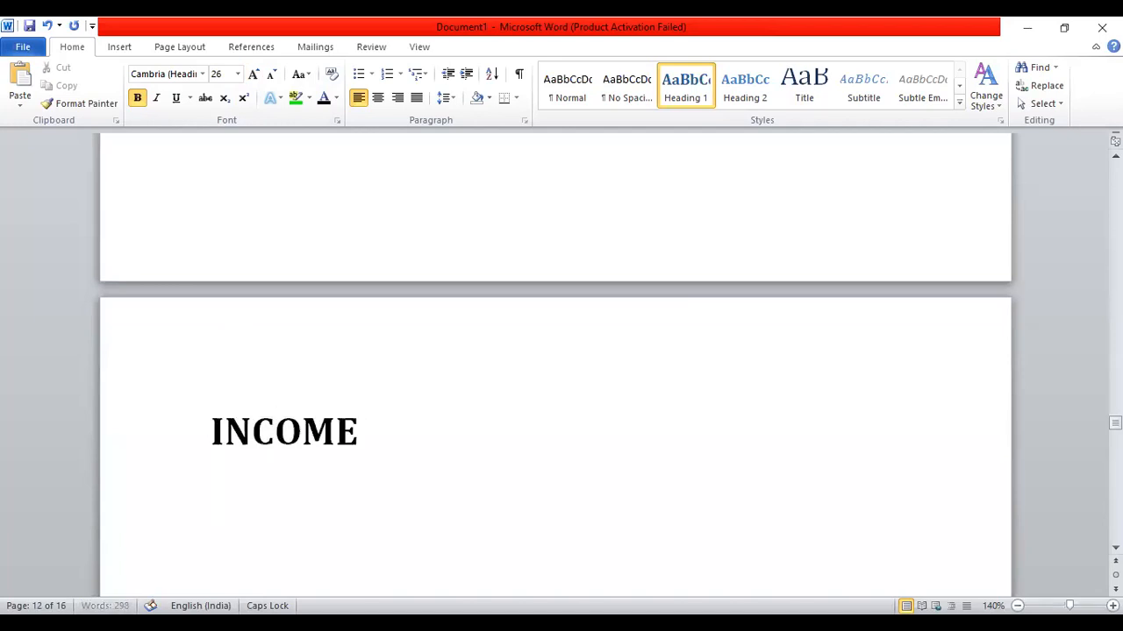
key("Return")
type("EXPENSE")
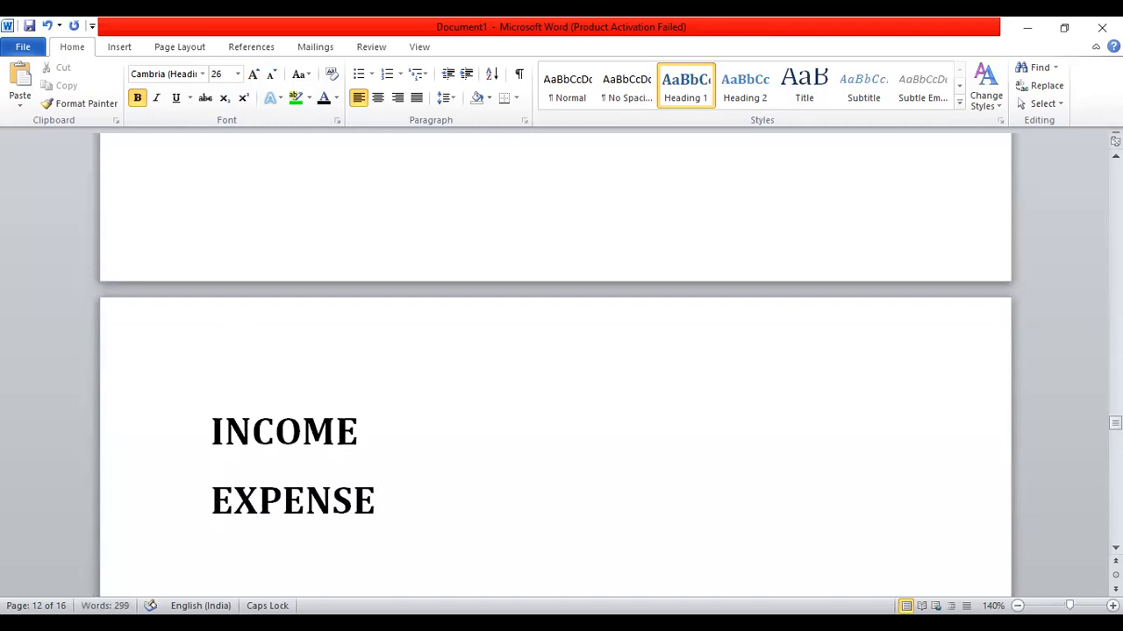
key("Return")
type("ASSETS")
key("Return")
type("LIABILTIES")
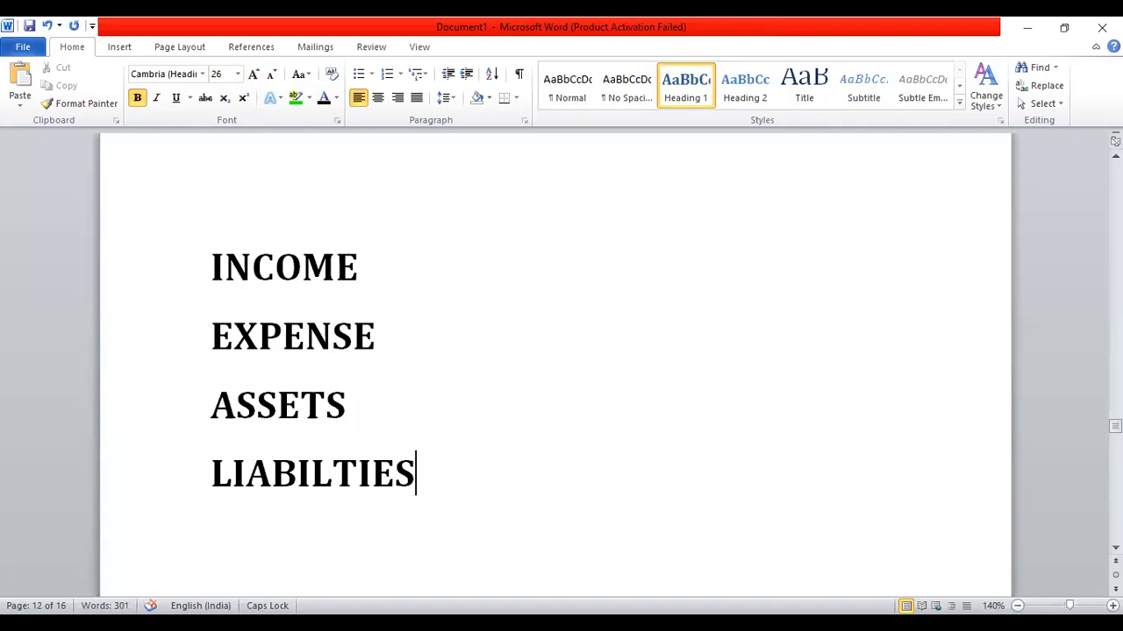
- Add the lines "ONE FY--------- NEW FY" and "2022-23---------2023-24" above INCOME
left_click(205, 267)
key("Return")
key("Up")
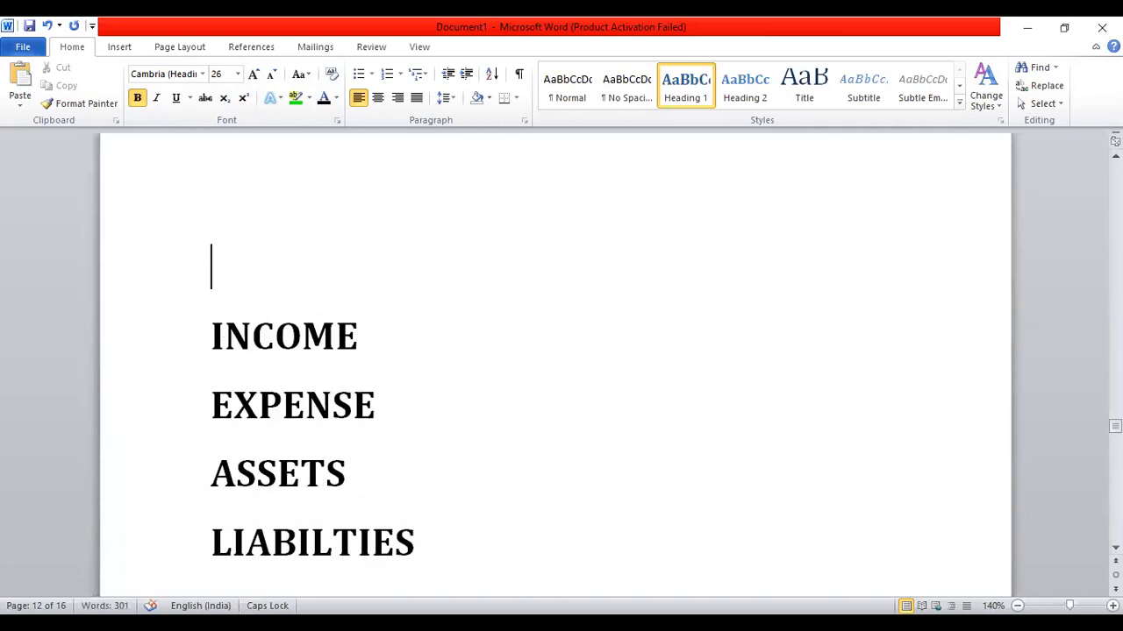
type("ONE FY---------")
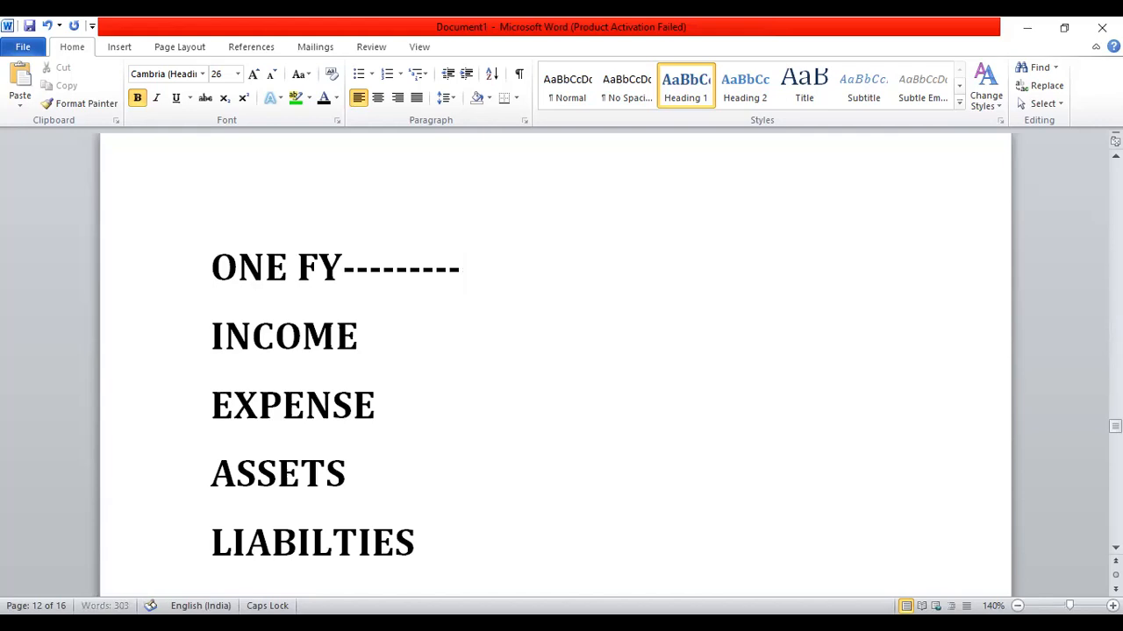
type(" NEW")
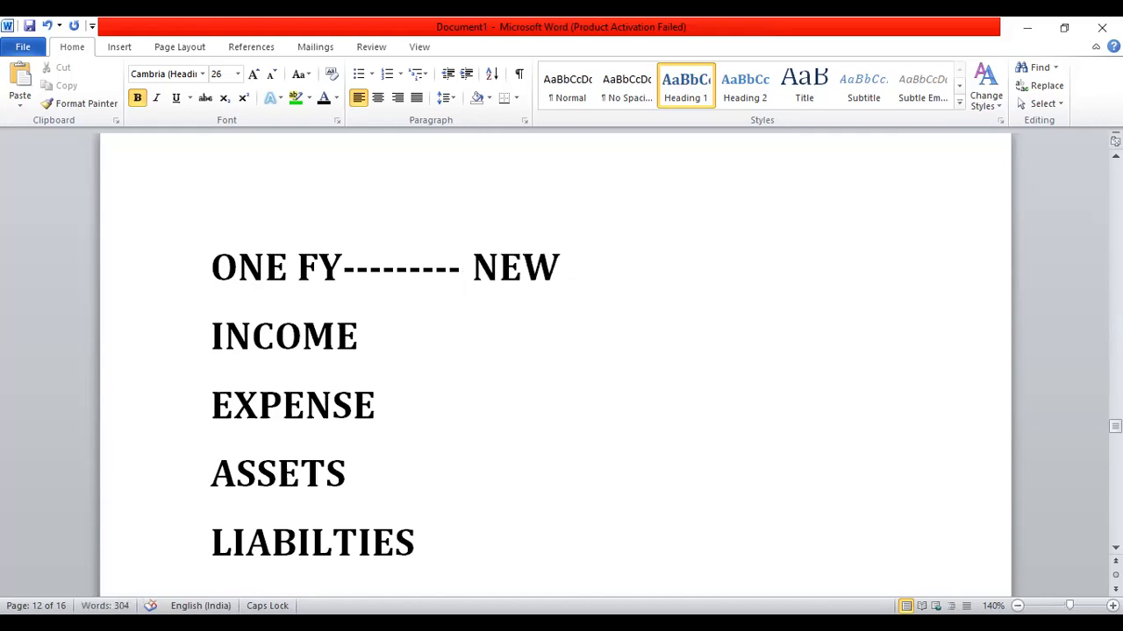
type(" FY")
key("Return")
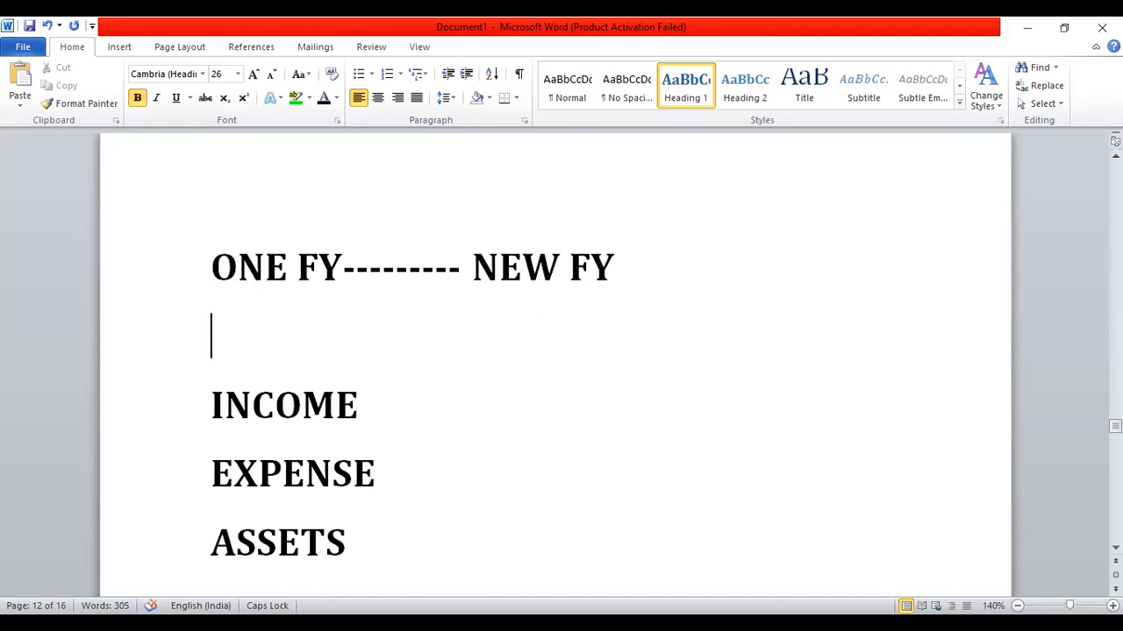
type("2022-23---------2023-24")
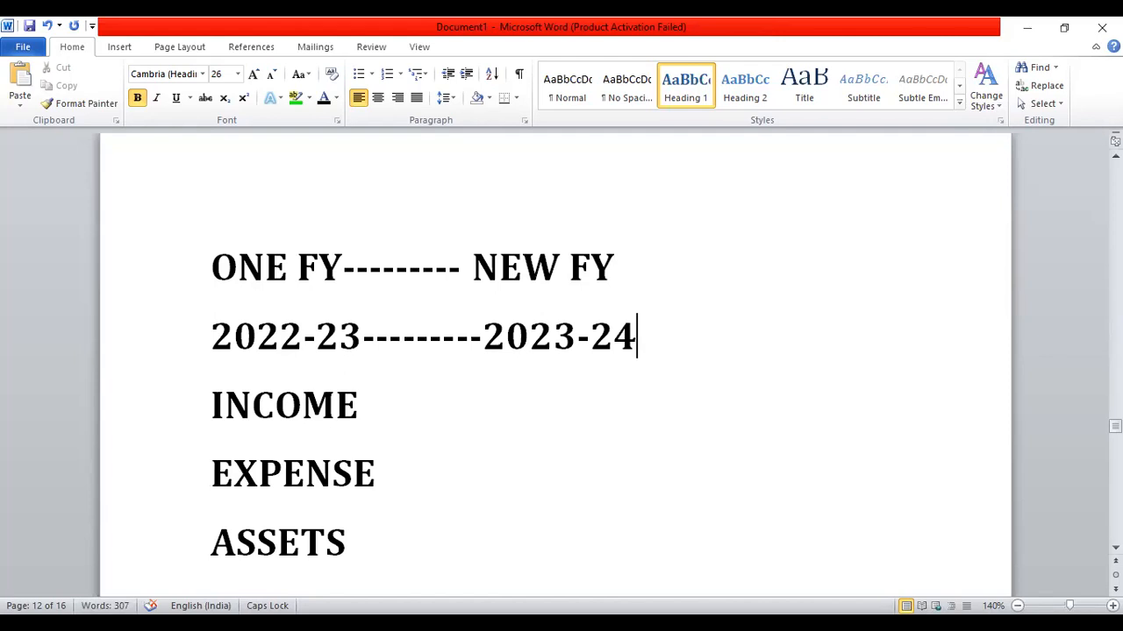
- Insert a page break below the LIABILTIES line to start a new page
key("Down")
key("Down")
key("Down")
key("Down")
key("Down")
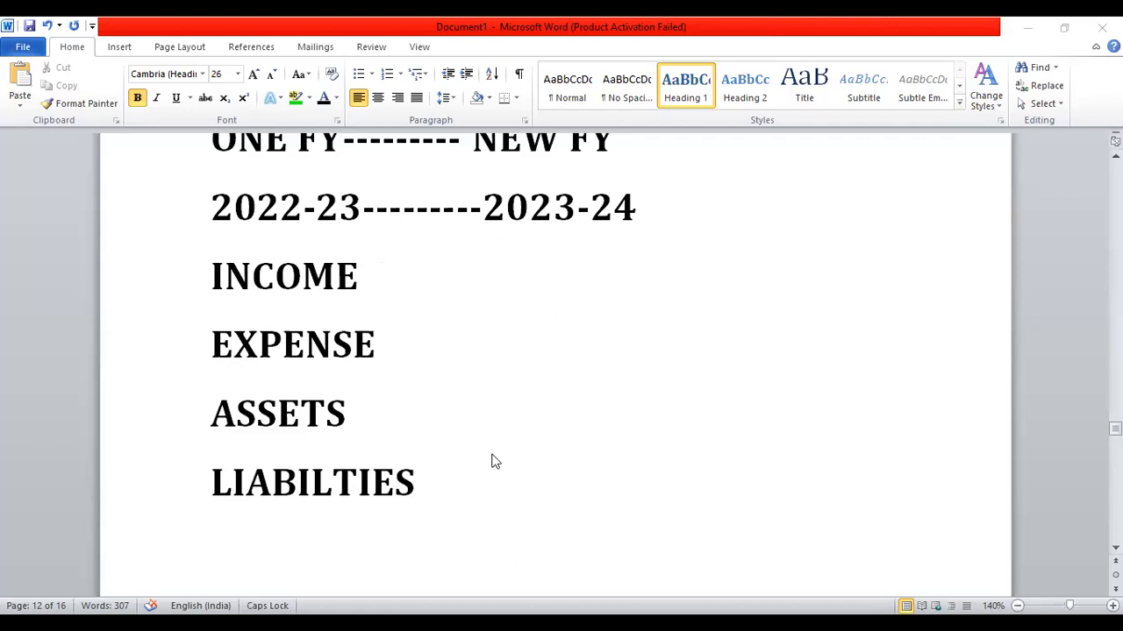
key("ctrl+Return")
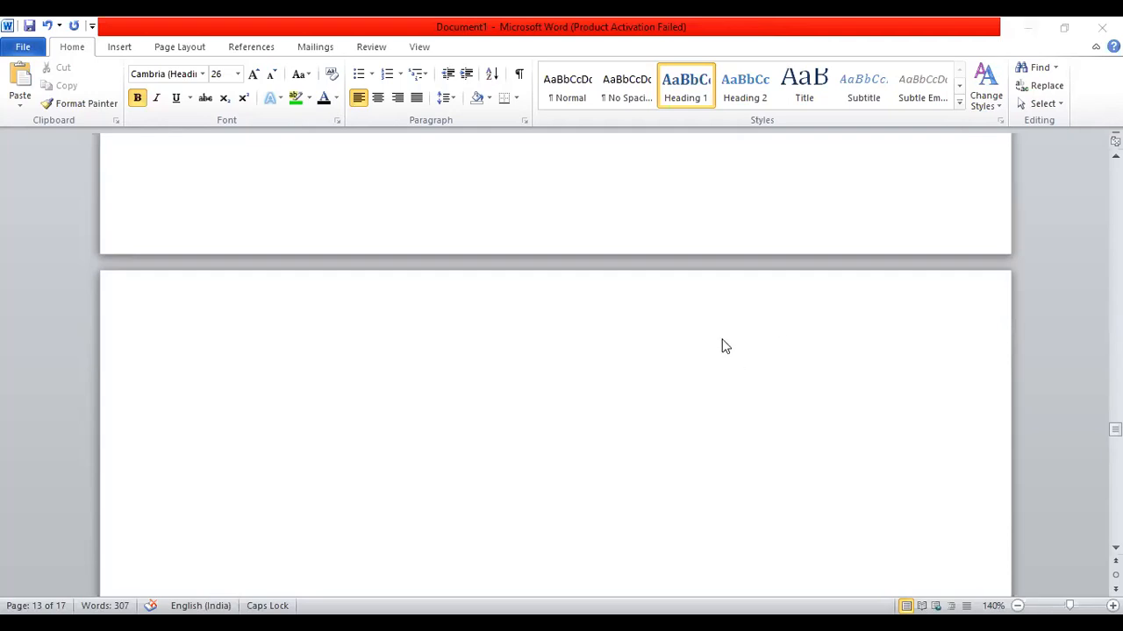
left_click(510, 344)
key("Down")
key("Down")
key("Up")
key("Up")
key("Up")
key("Up")
key("Up")
key("Up")
key("Up")
key("Up")
key("Up")
key("Up")
key("Up")
key("Up")
key("Down")
key("Down")
key("Down")
key("Down")
key("Down")
key("Down")
key("Down")
key("Down")
key("Down")
key("Down")
key("Down")
key("Down")
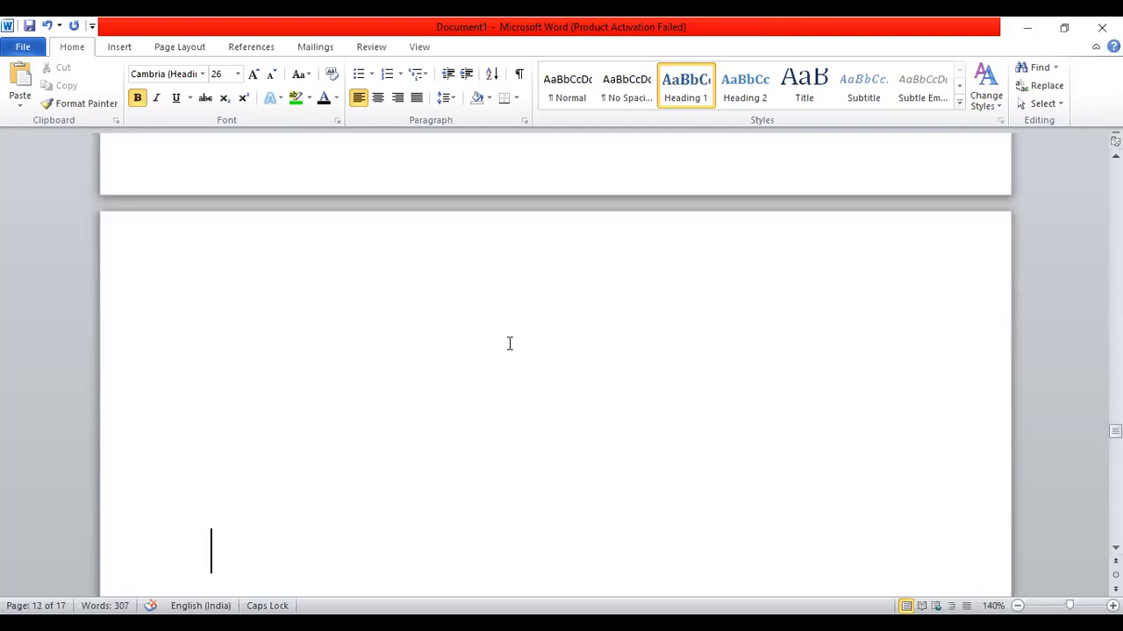
scroll(509, 344, "down", 3)
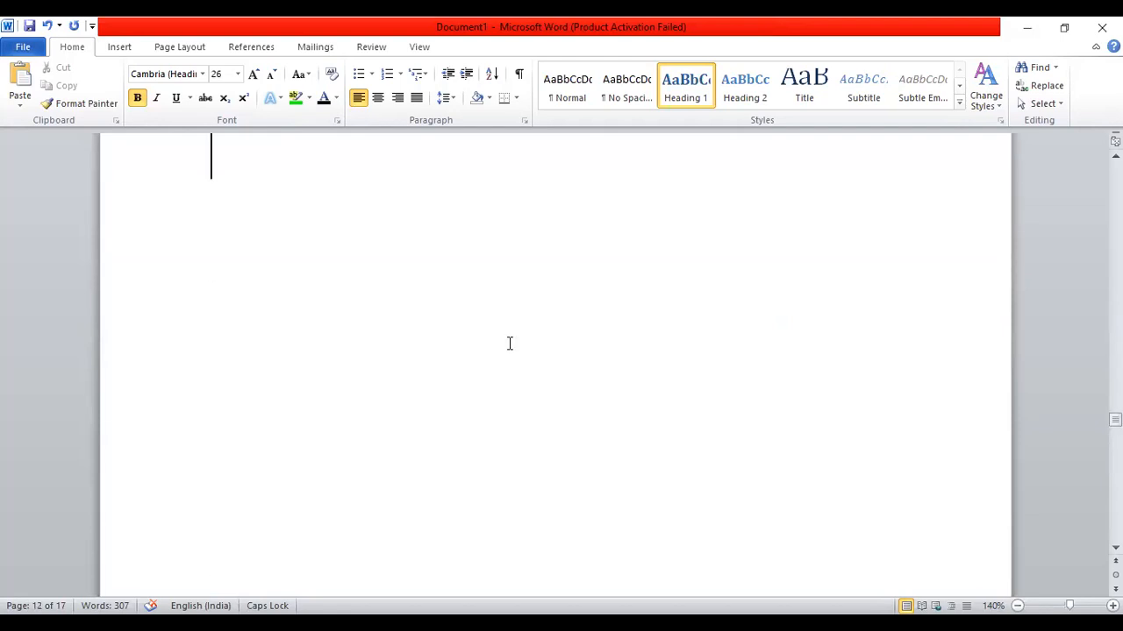
scroll(510, 344, "up", 3)
scroll(510, 344, "down", 2)
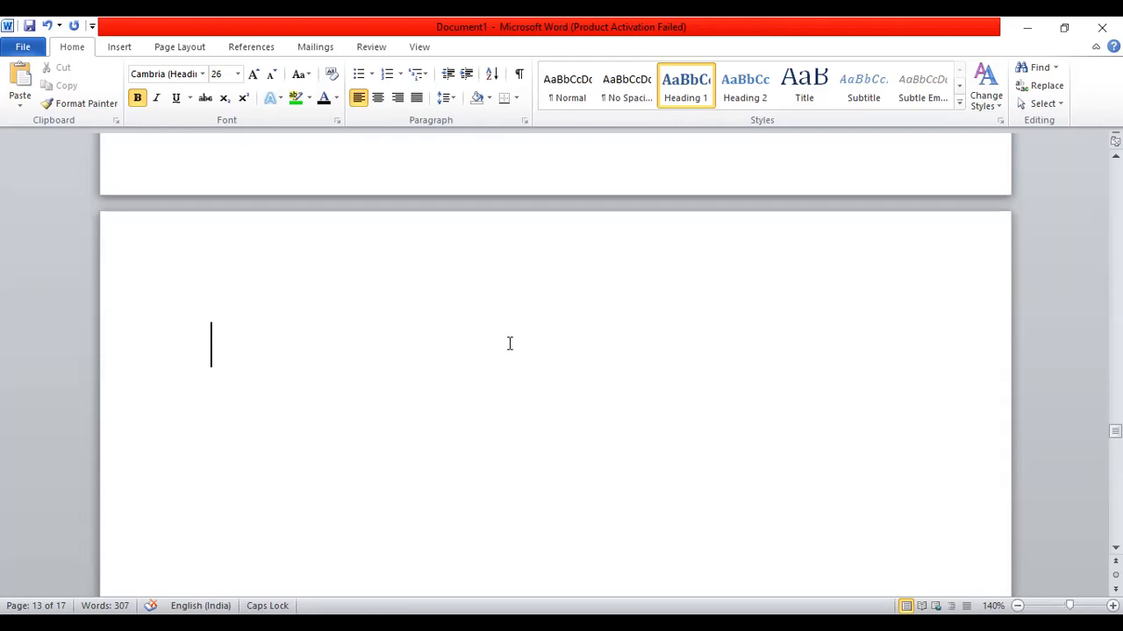
- Write the heading BUSINESS on blank page 13 with the year range "2022- 2023" on the line below
type("BUSINESS")
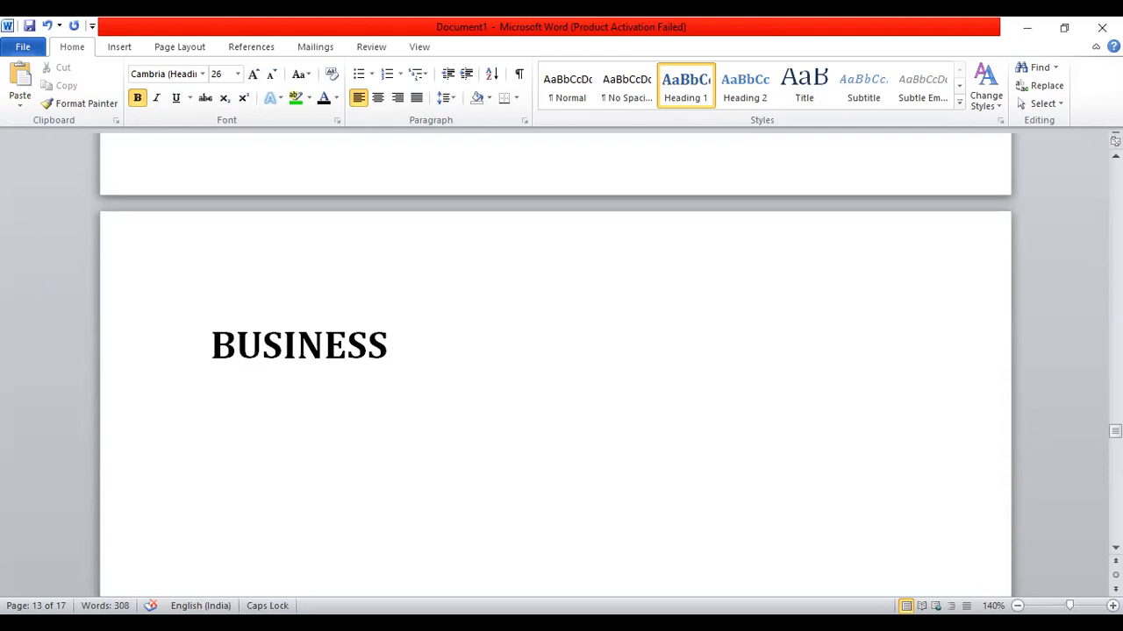
type("20")
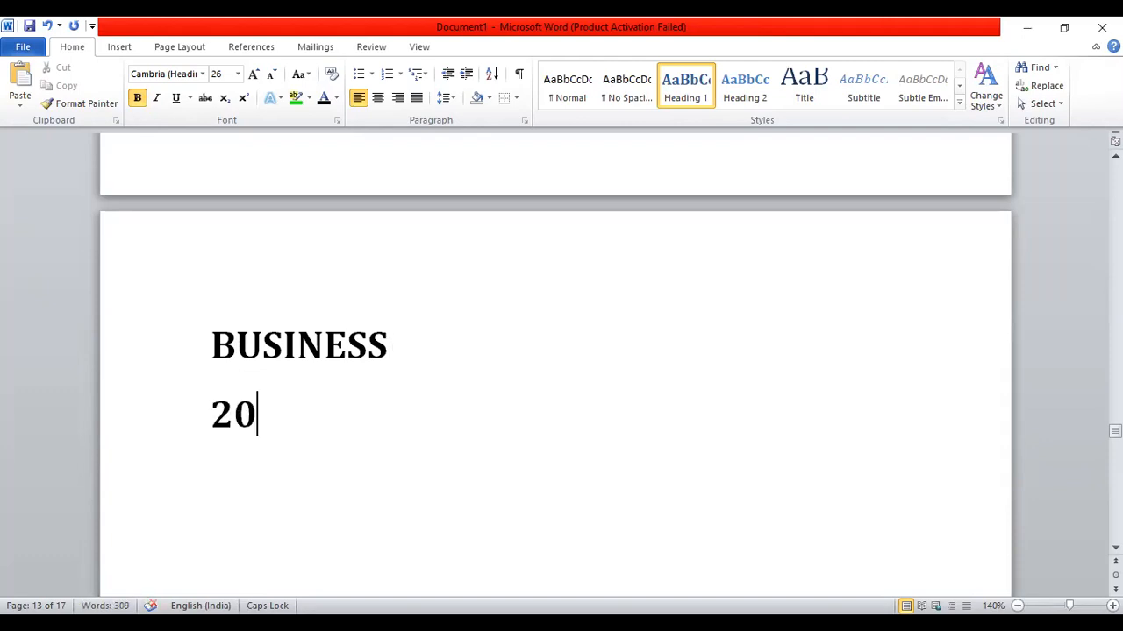
type("220")
key("BackSpace")
type("-    2023")
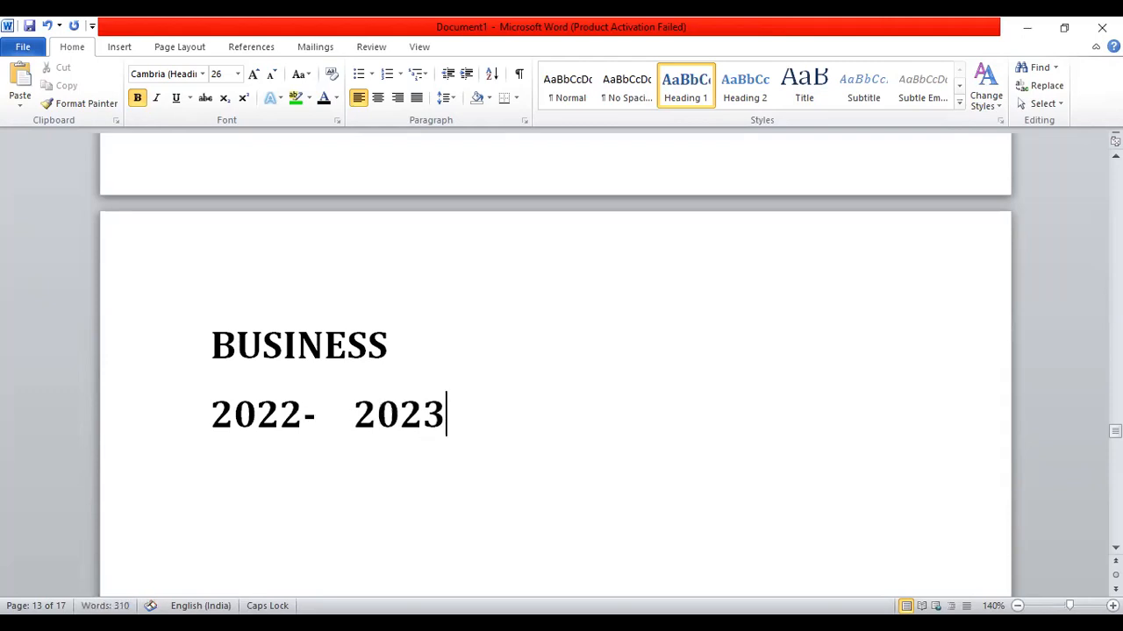
- Add the date line "31 MARCH 2023" directly below the year range
key("Return")
key("Return")
key("Return")
key("Return")
key("BackSpace")
key("BackSpace")
key("BackSpace")
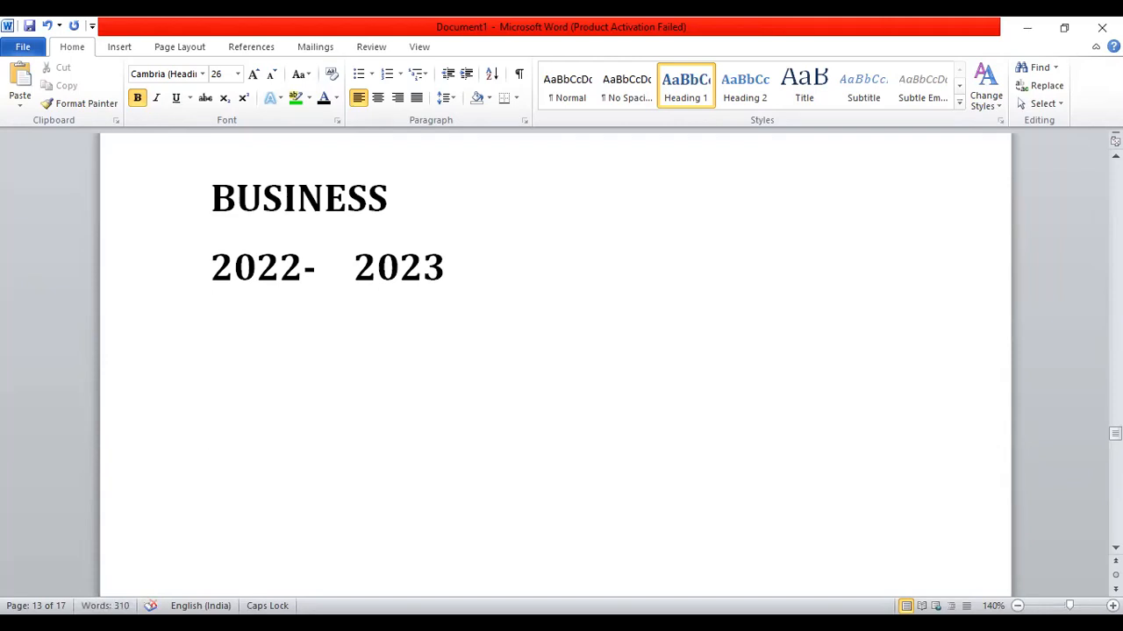
type("31 M")
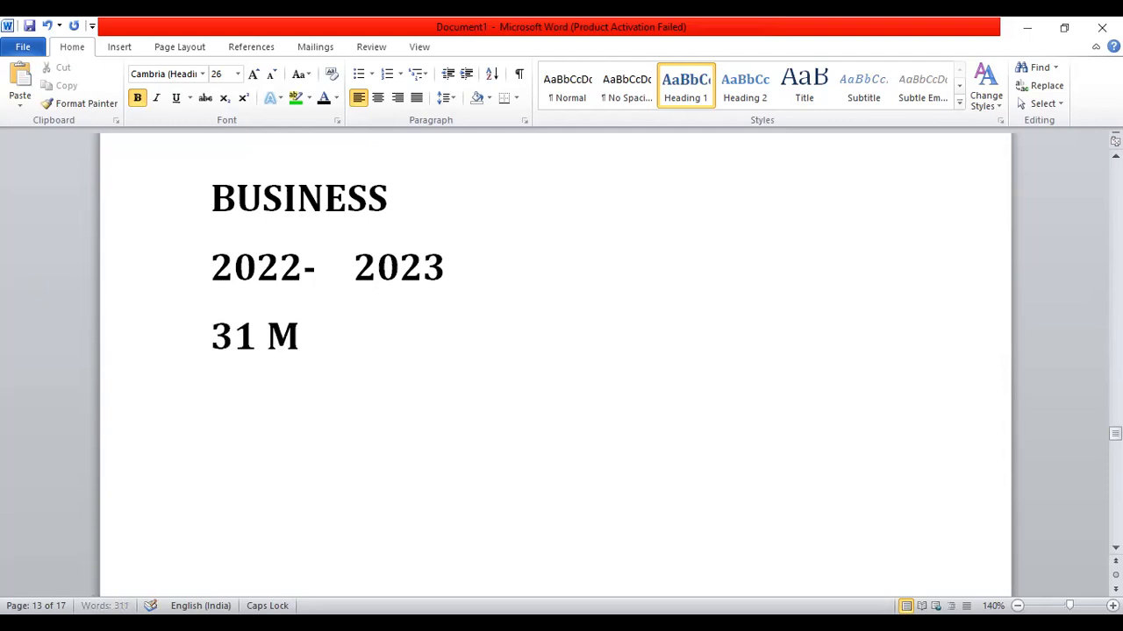
type("ARCH 2023")
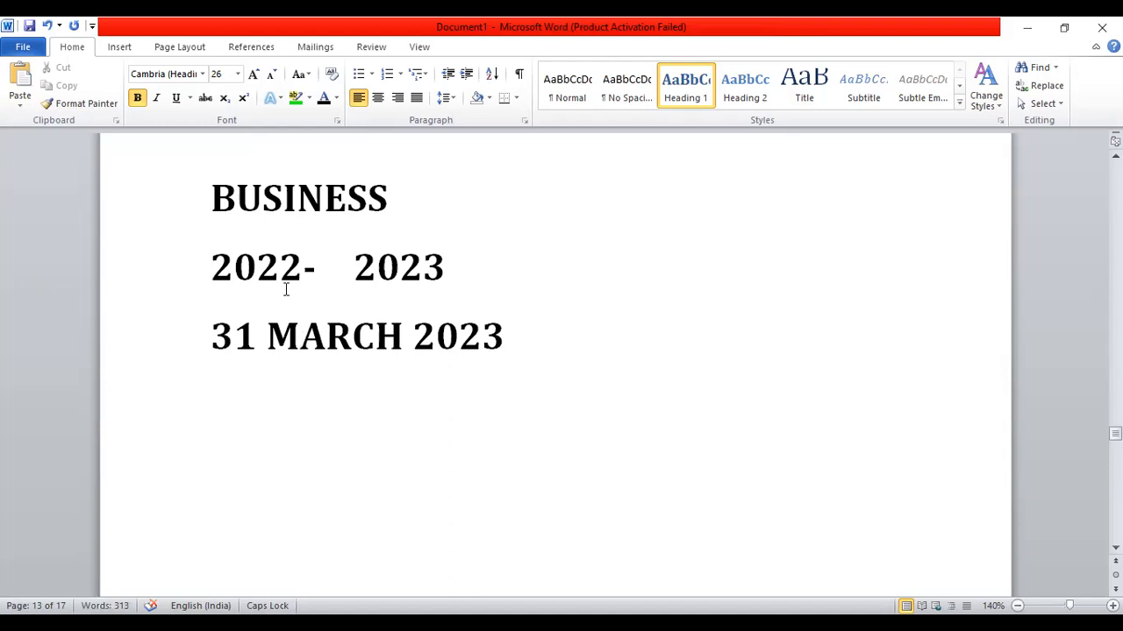
- Complete the year range under BUSINESS with day and month so it reads 1 APRIL 2022- 31 MARCH 2023
left_click(211, 267)
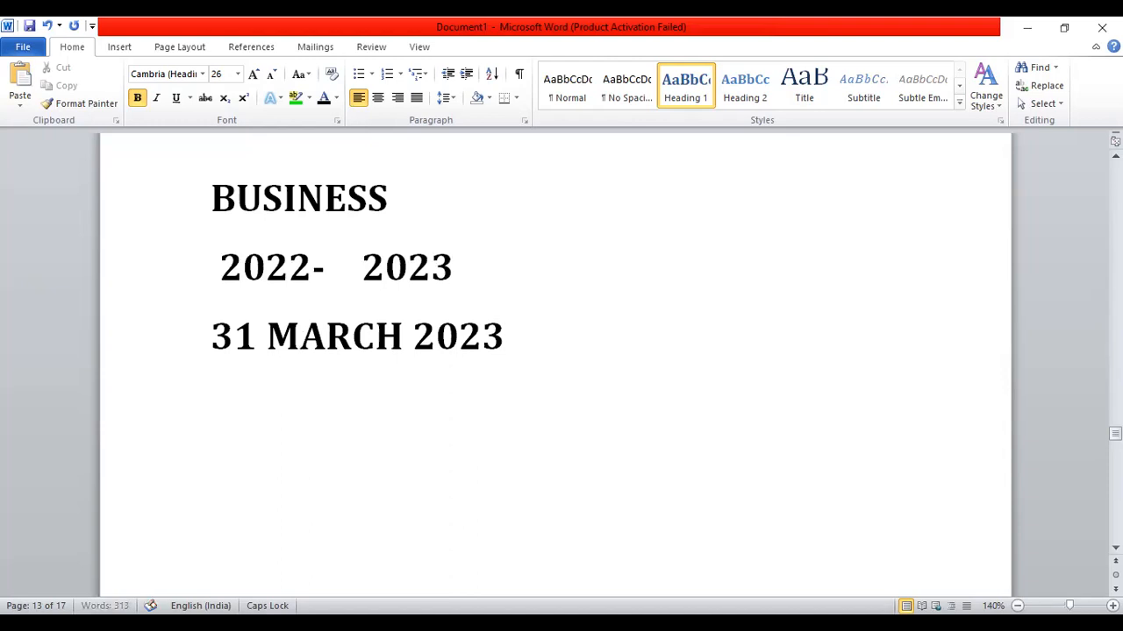
type("1 APRIL")
key("Right")
key("Right")
key("Right")
key("Right")
key("Right")
key("Right")
key("Right")
type("31 MARC")
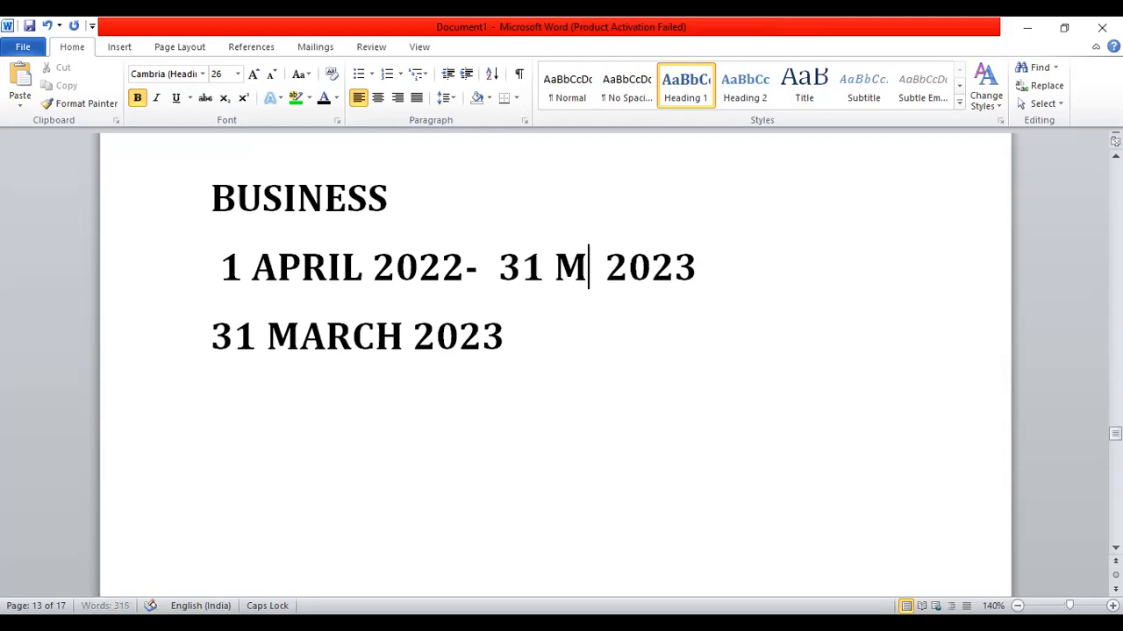
type("H")
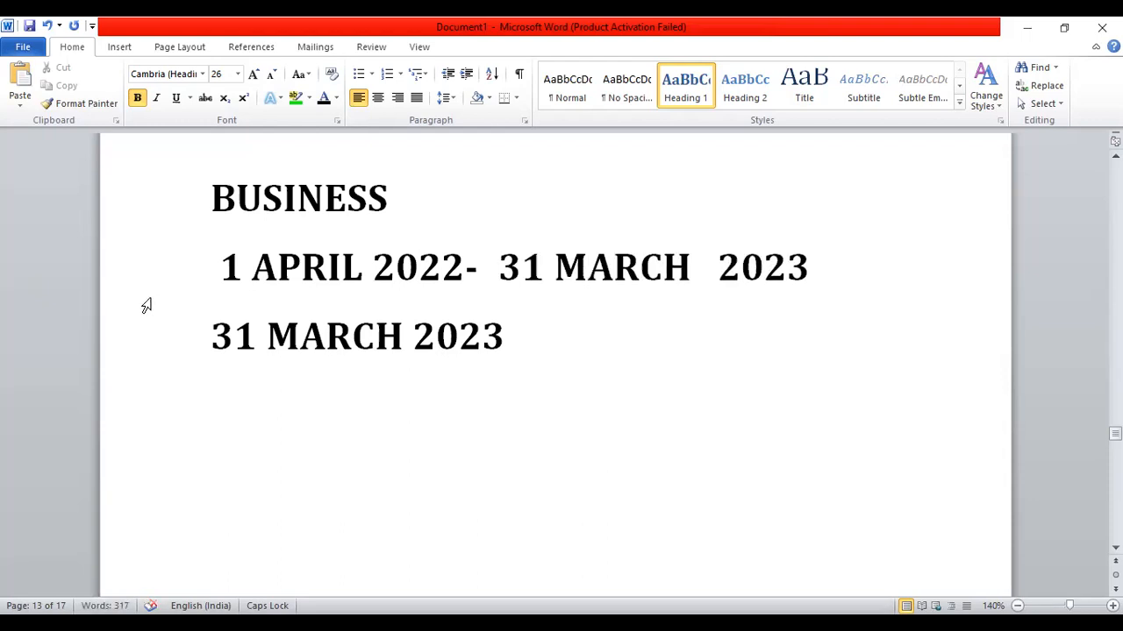
- Highlight the separate line 31 MARCH 2023 in green
left_click_drag(212, 337, 494, 335)
left_click(296, 98)
left_click(519, 338)
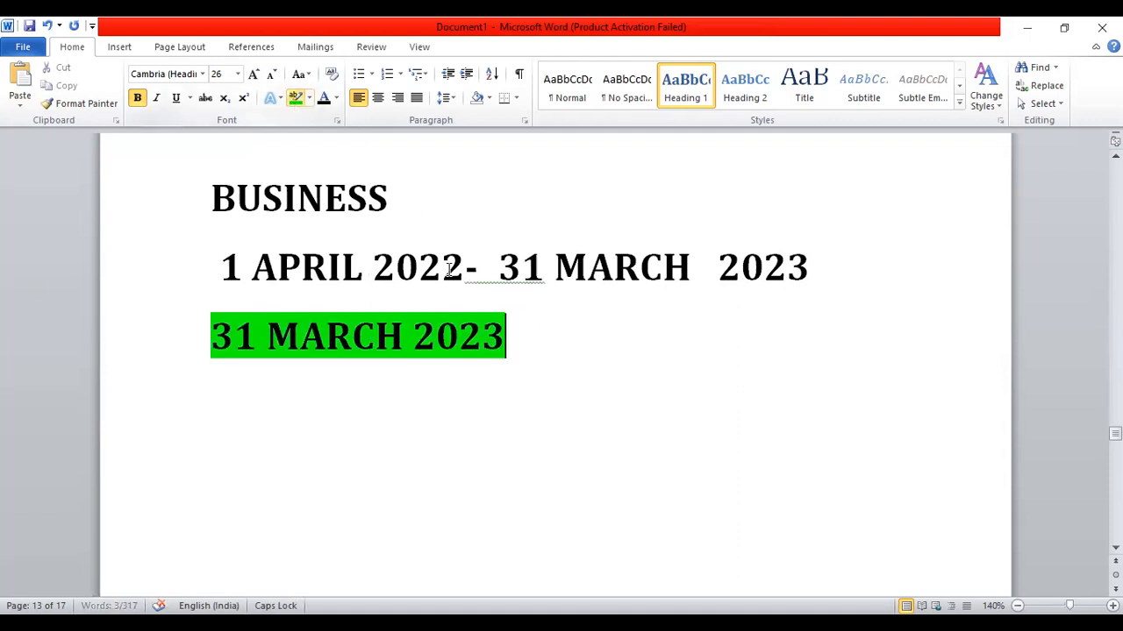
- Add entry lines LEGAL FEE (INCOME) 200000, OFFICE RENT(EXPENSE) 60000 and CAR 100000 below the green 31 MARCH 2023, joining names and amounts with dashes
key("Return")
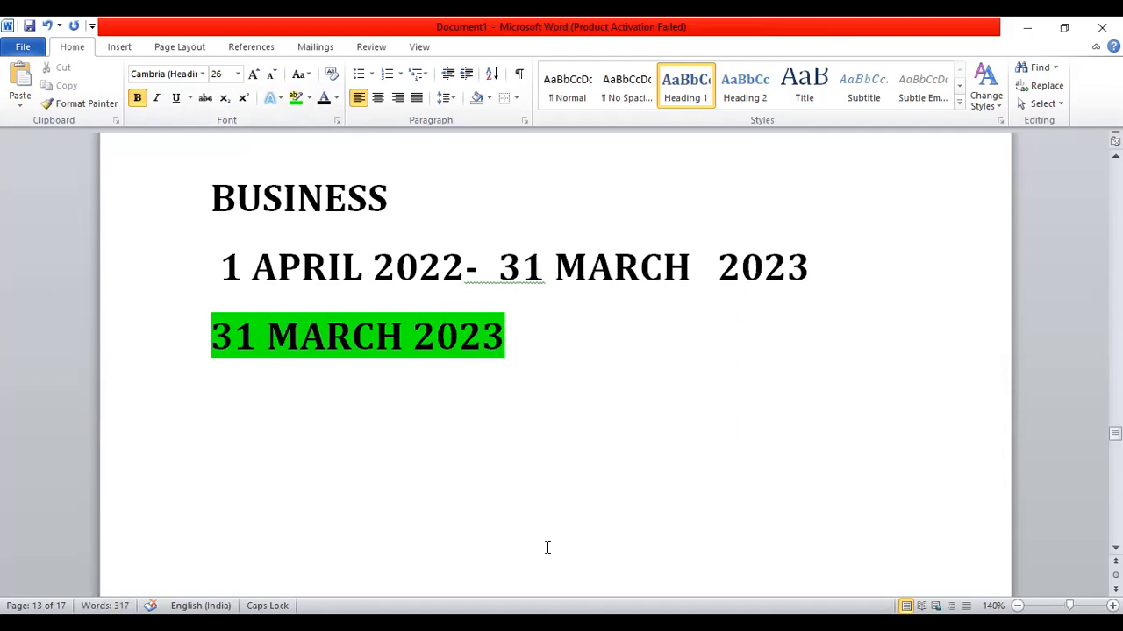
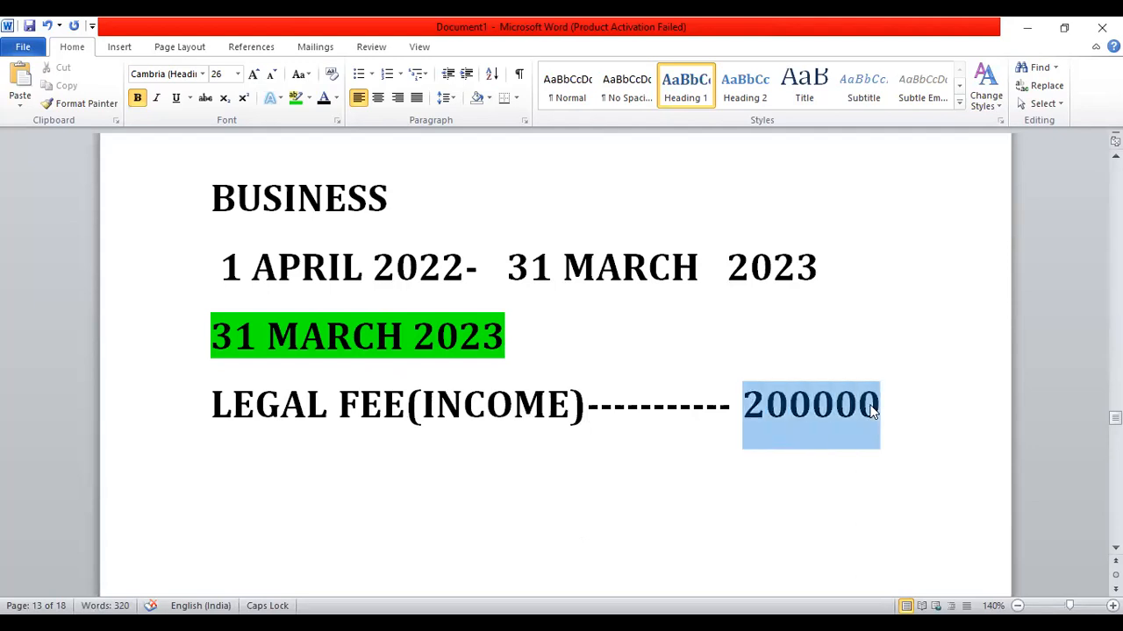
key("Right")
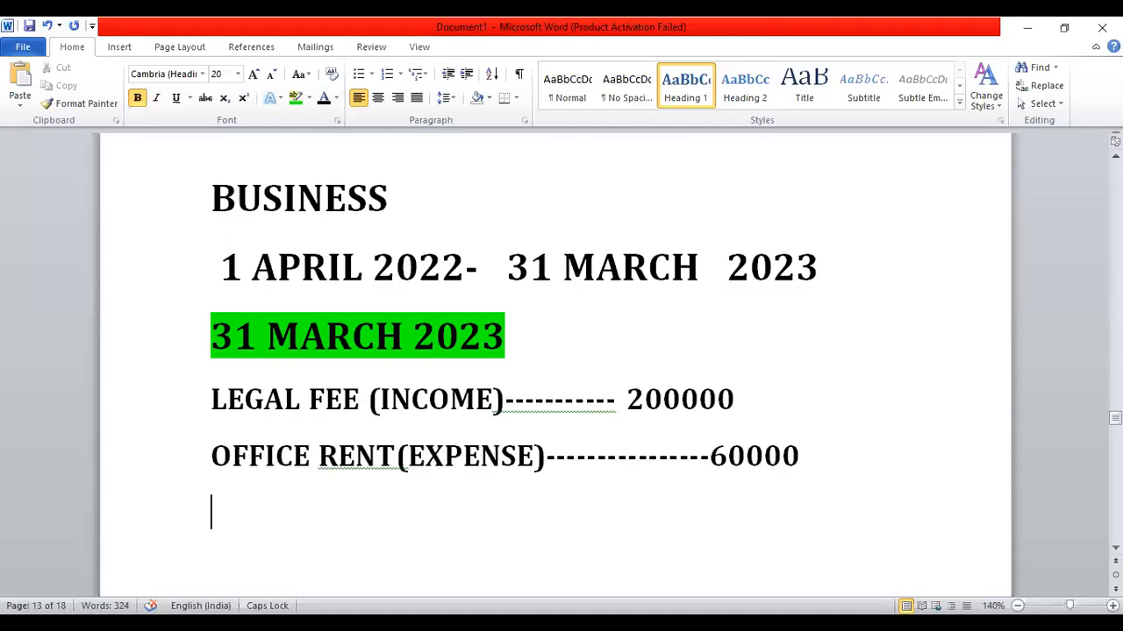
type("CAR")
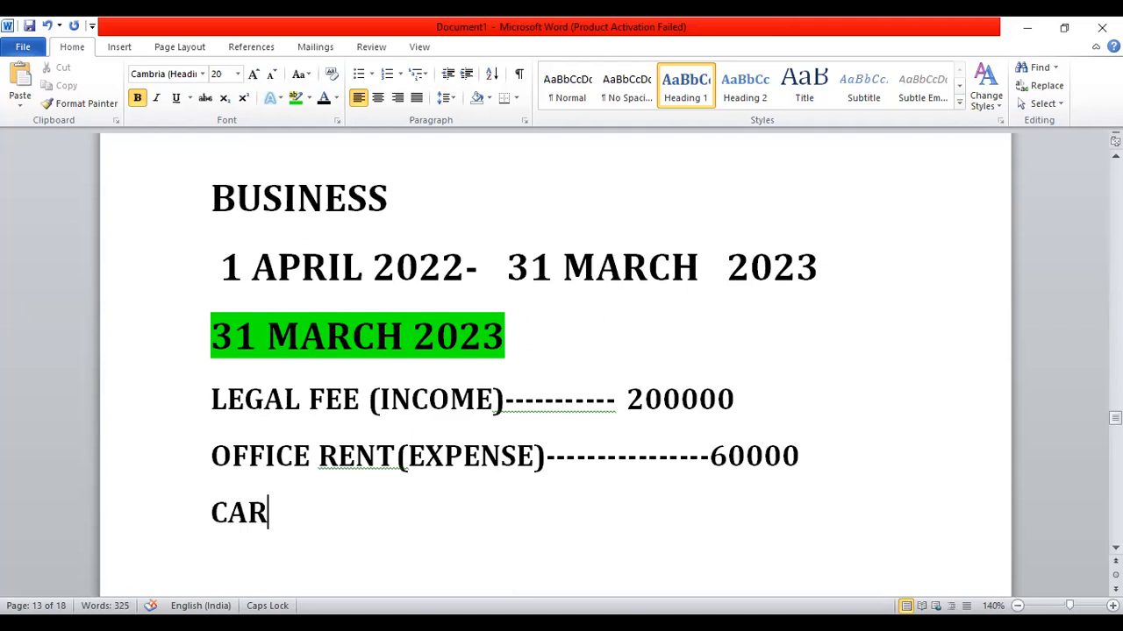
type("-------------------------------------1")
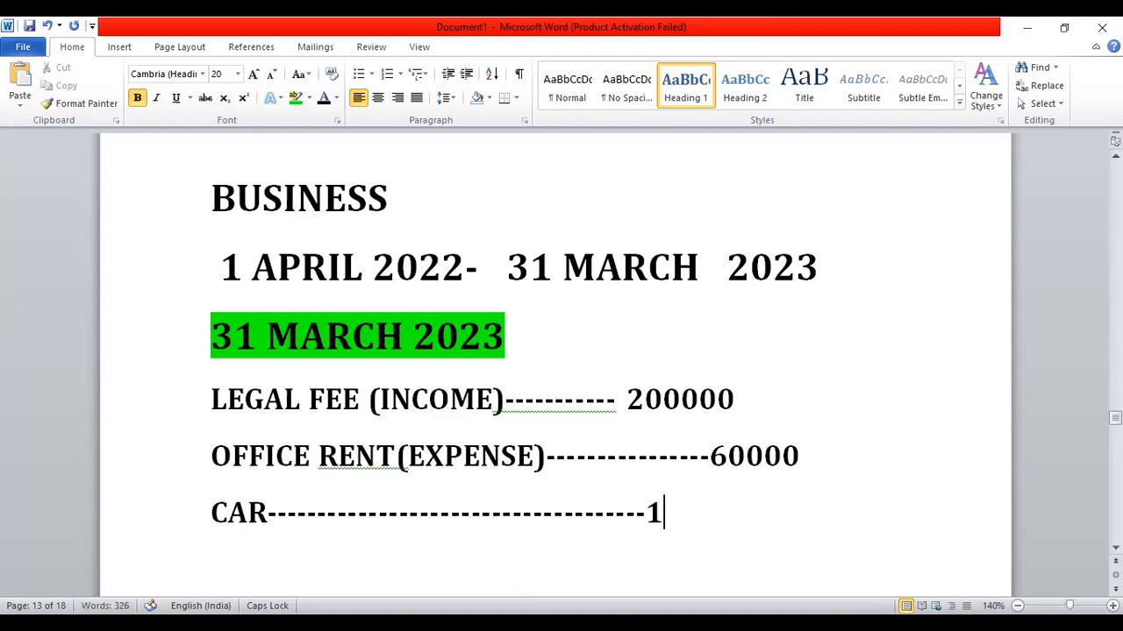
type("00000")
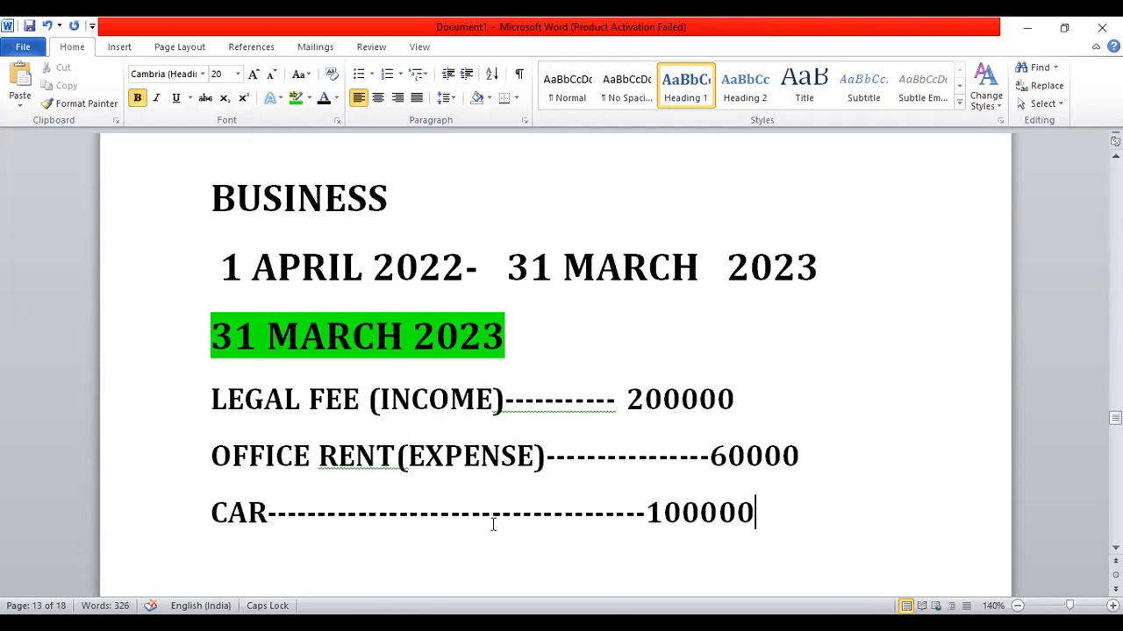
- Label the CAR entry as (FIXED ASSET) and shorten its dashes so the amount fits on the same line
left_click(269, 512)
type("(FU")
key("BackSpace")
type("IX")
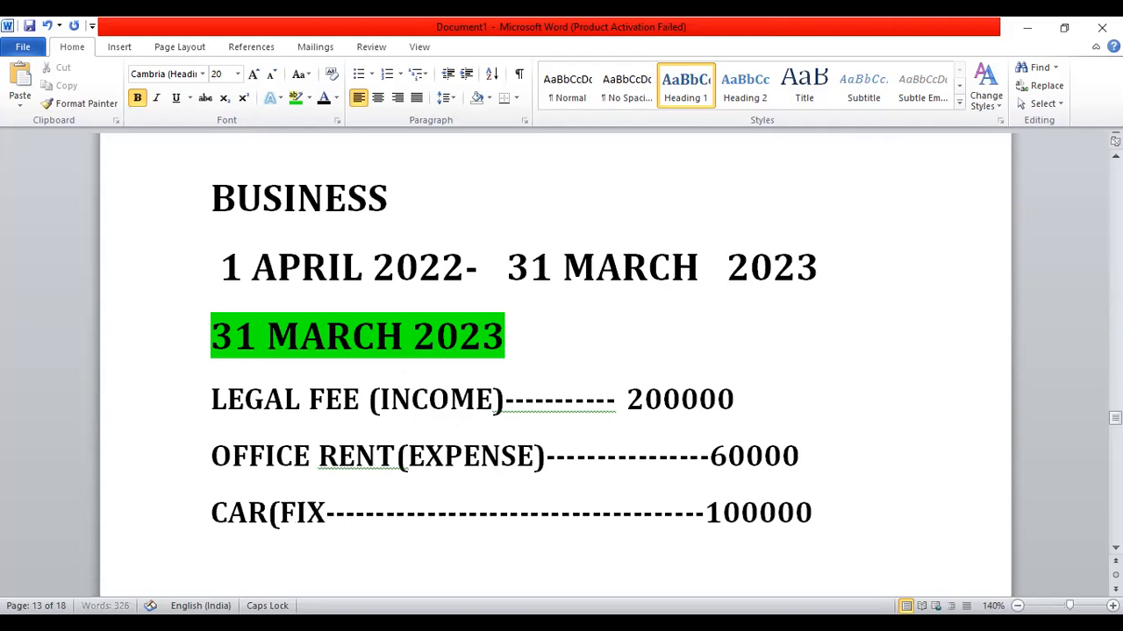
type("ED ASSET")
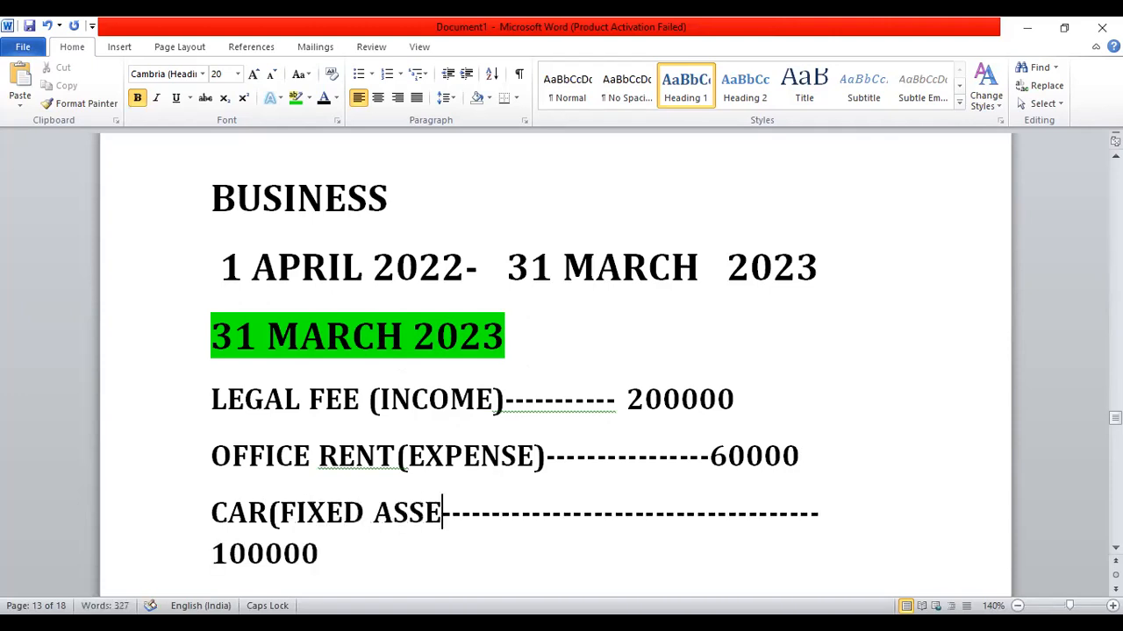
type(")")
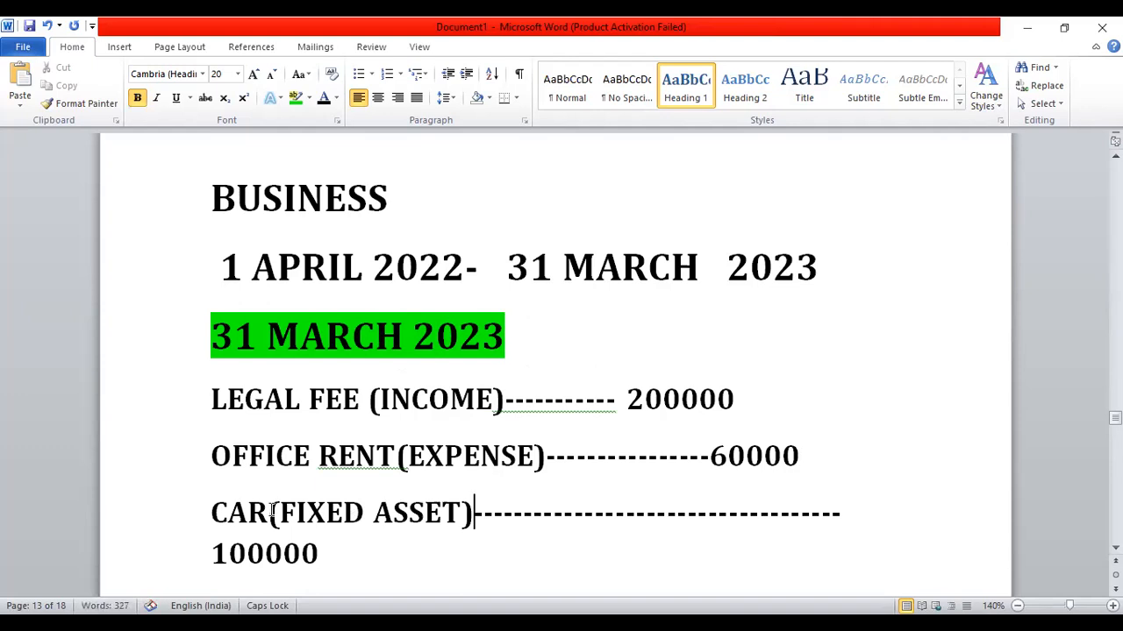
key("Delete")
left_click(505, 517)
key("Delete")
key("Delete")
key("Delete")
- Add the entry HDFC BANK LOAN with dashes and the amount 100000 below the CAR line
left_click(890, 514)
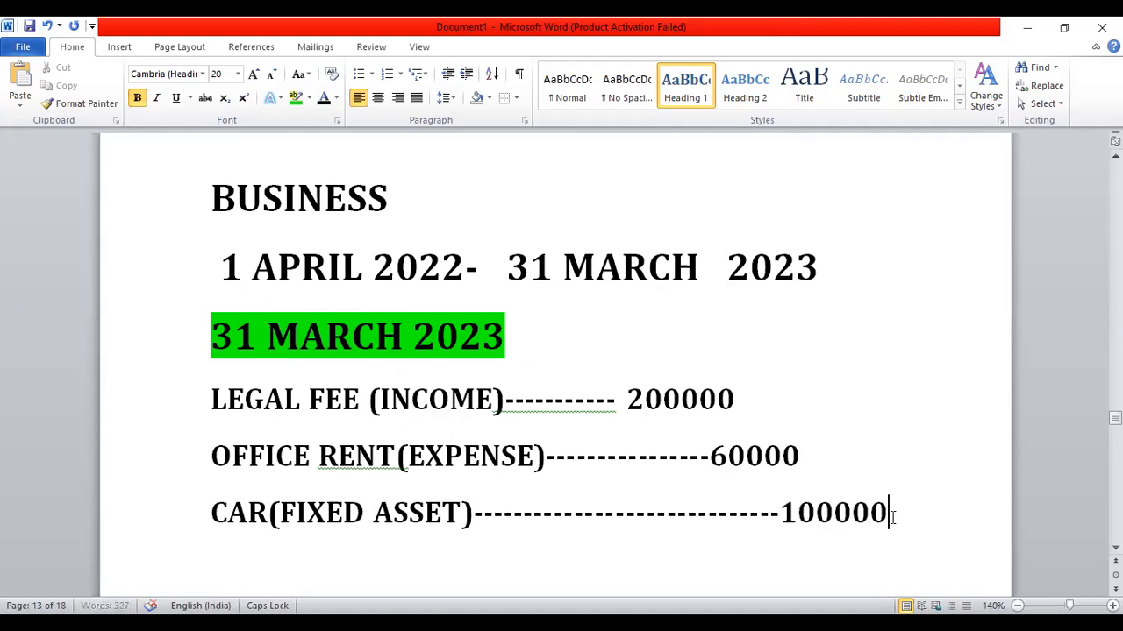
key("Return")
key("Return")
key("BackSpace")
type("HDFC BAN")
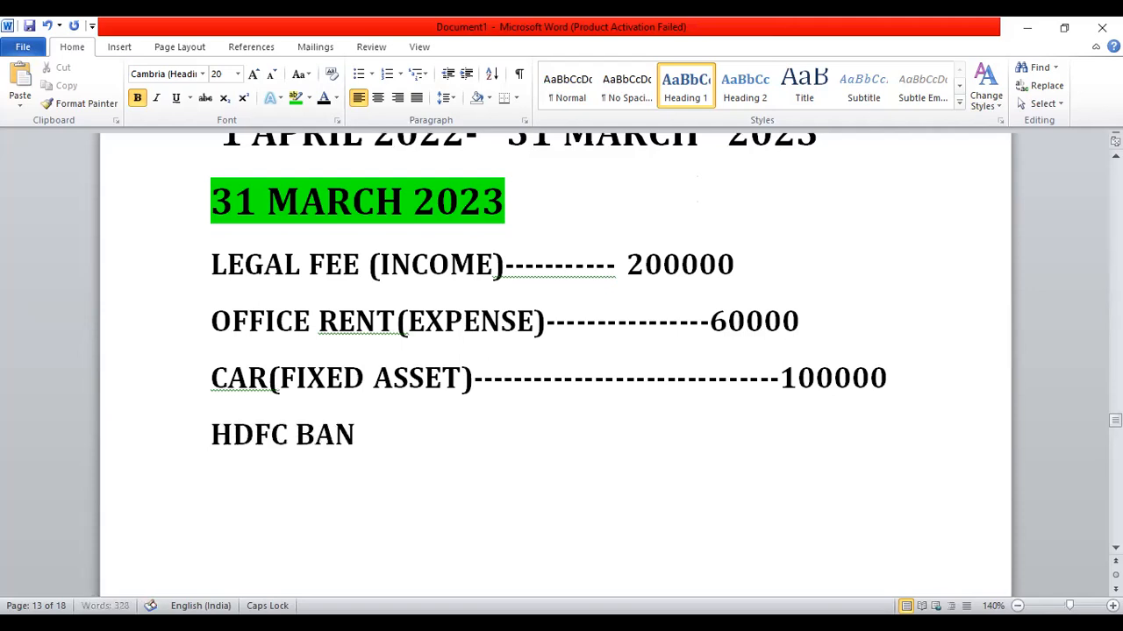
type("K LOAN")
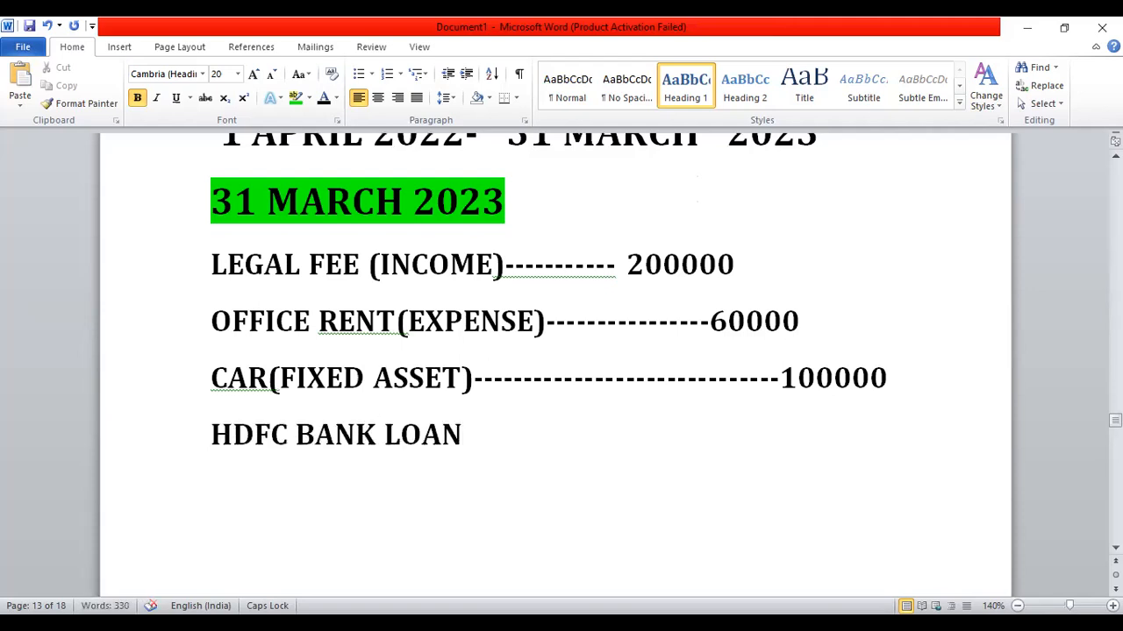
type("--------------------100000")
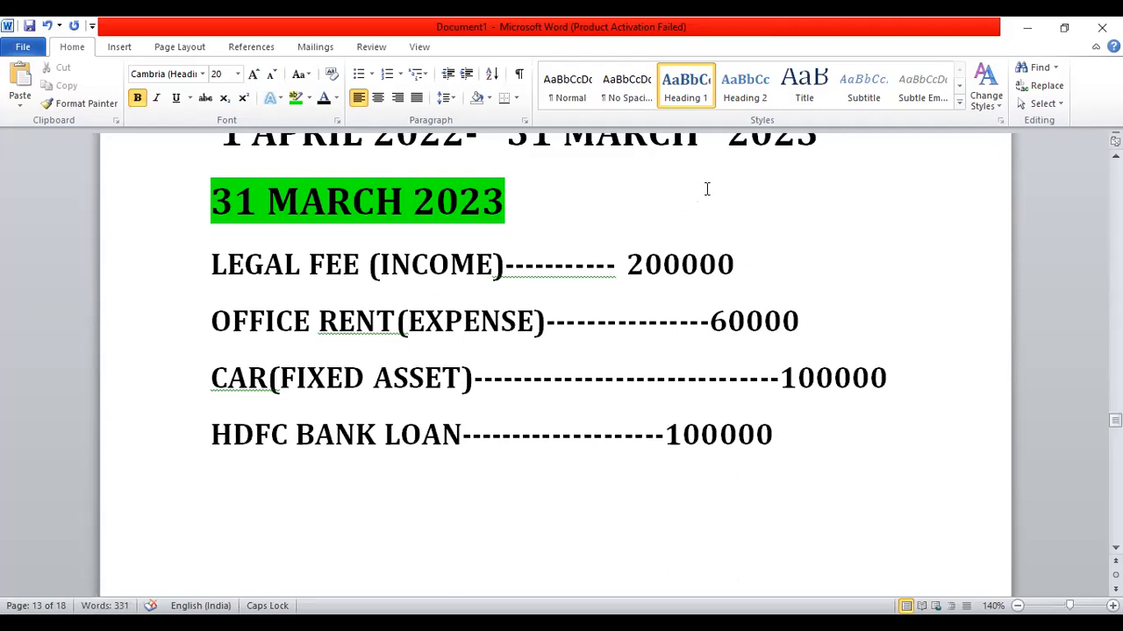
- Label the HDFC BANK LOAN entry as (LIABILITIES) and trim its dashes before the amount
left_click(471, 440)
type("(LIA")
type("BILITIES")
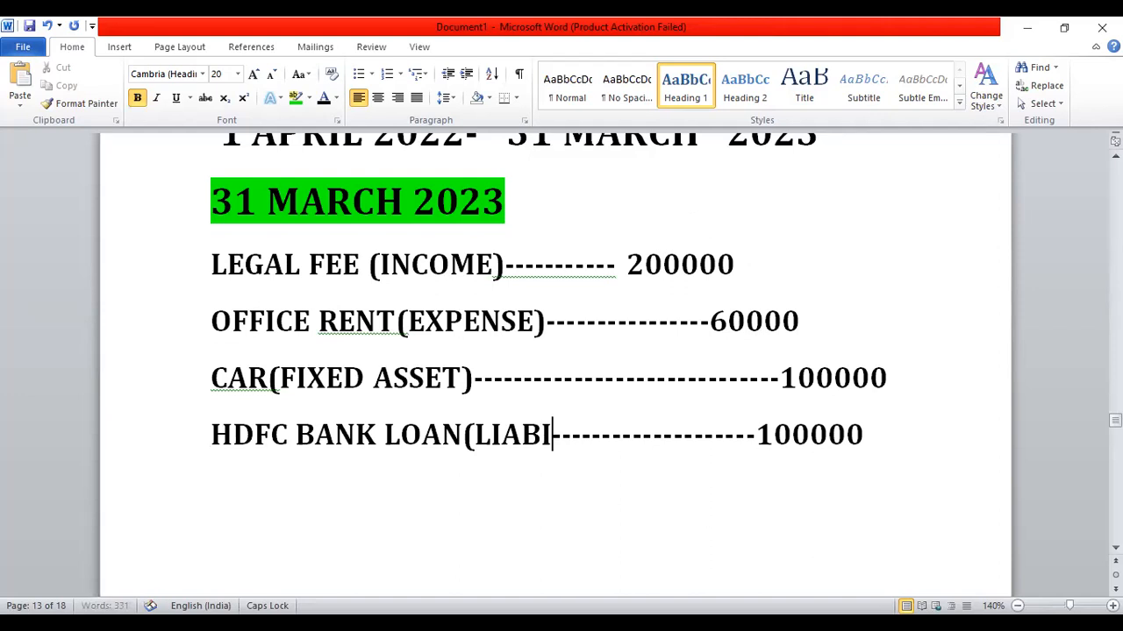
type(")")
key("Delete")
key("Delete")
key("Delete")
key("Delete")
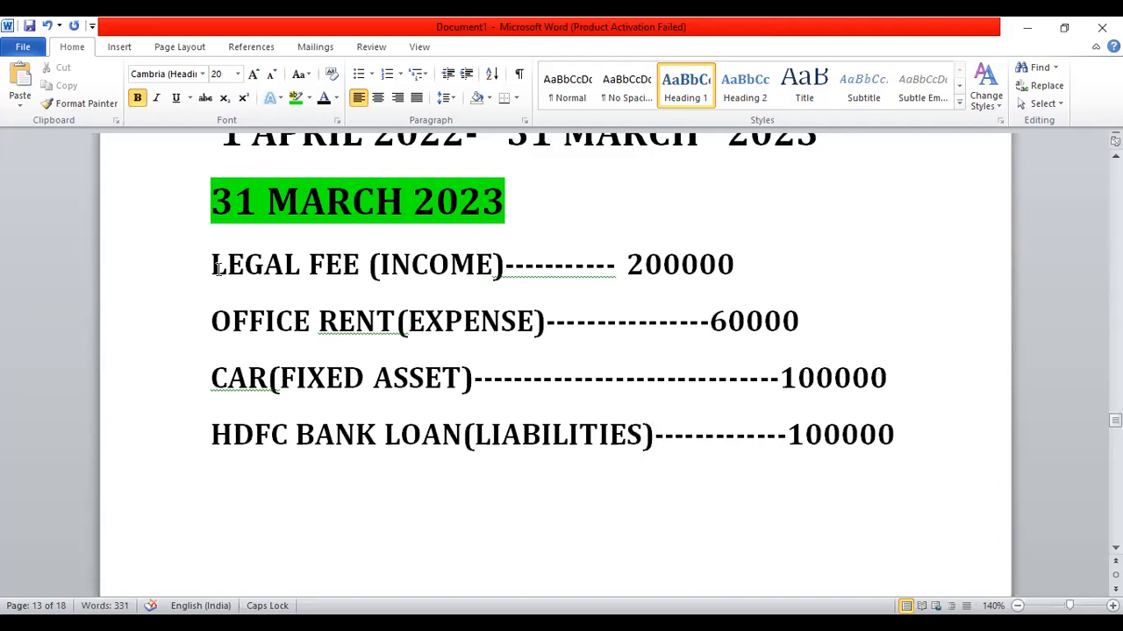
left_click_drag(212, 266, 746, 281)
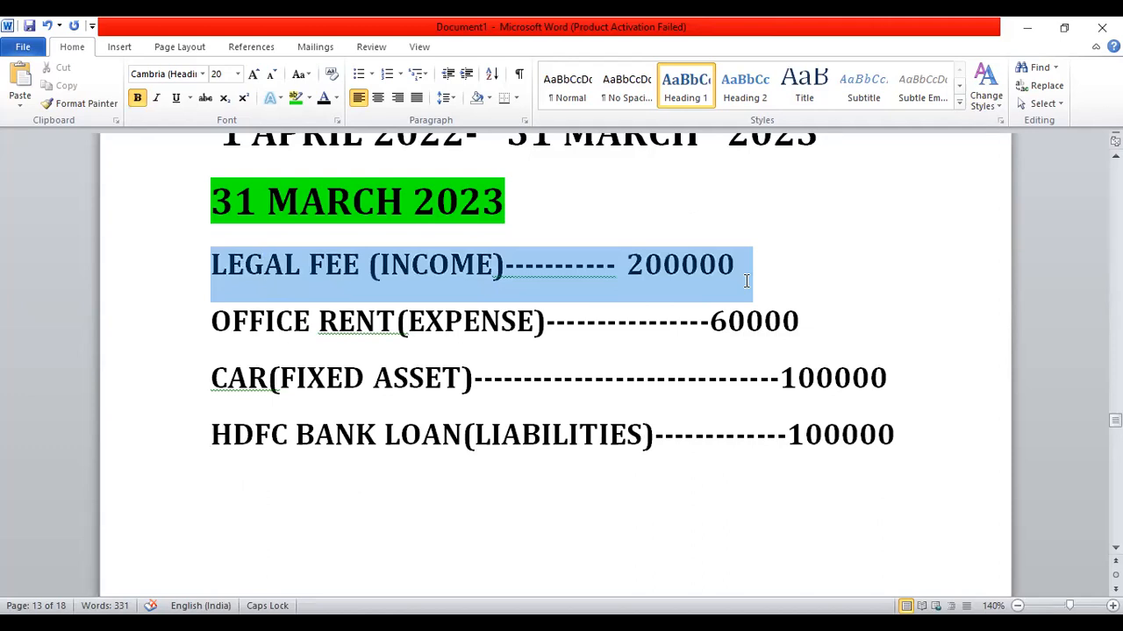
left_click_drag(288, 315, 826, 329)
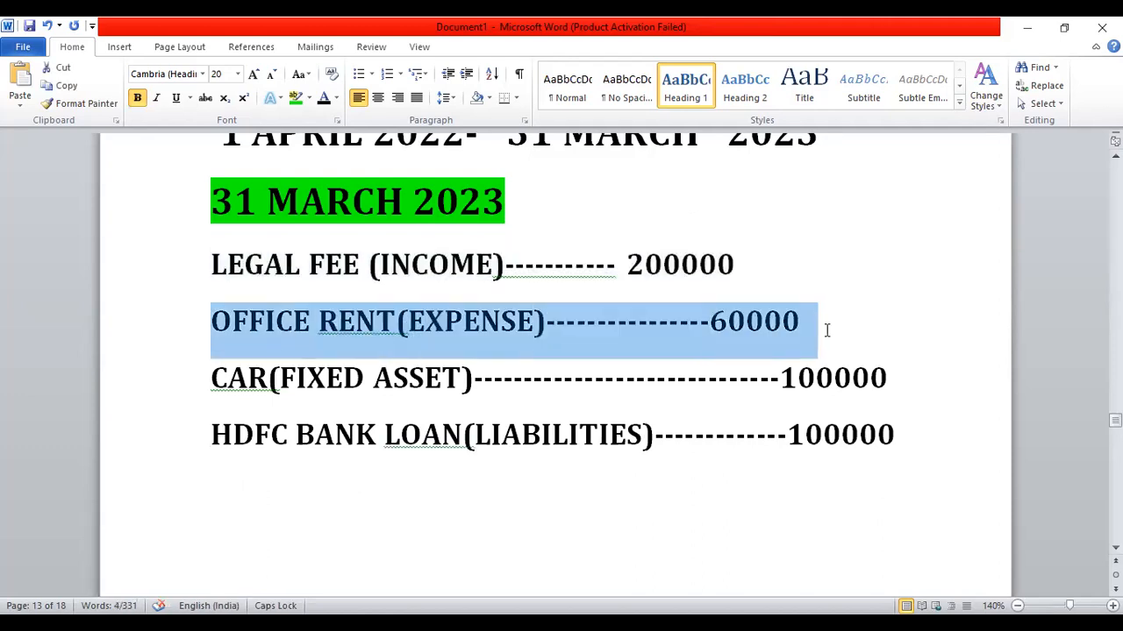
left_click_drag(328, 384, 835, 374)
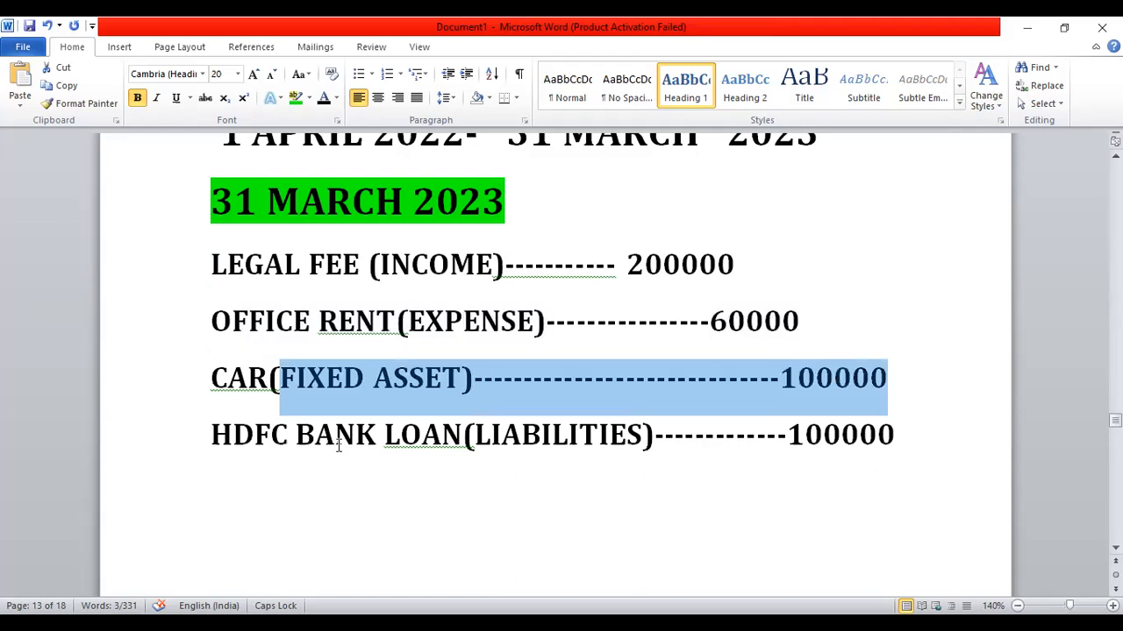
left_click_drag(622, 428, 780, 445)
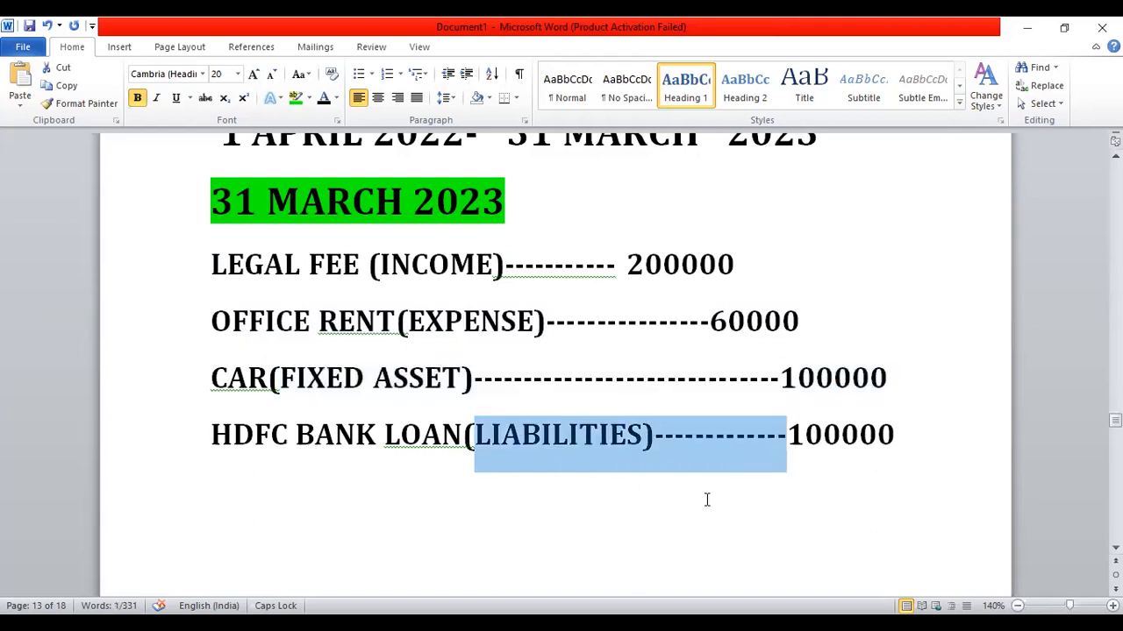
left_click(672, 527)
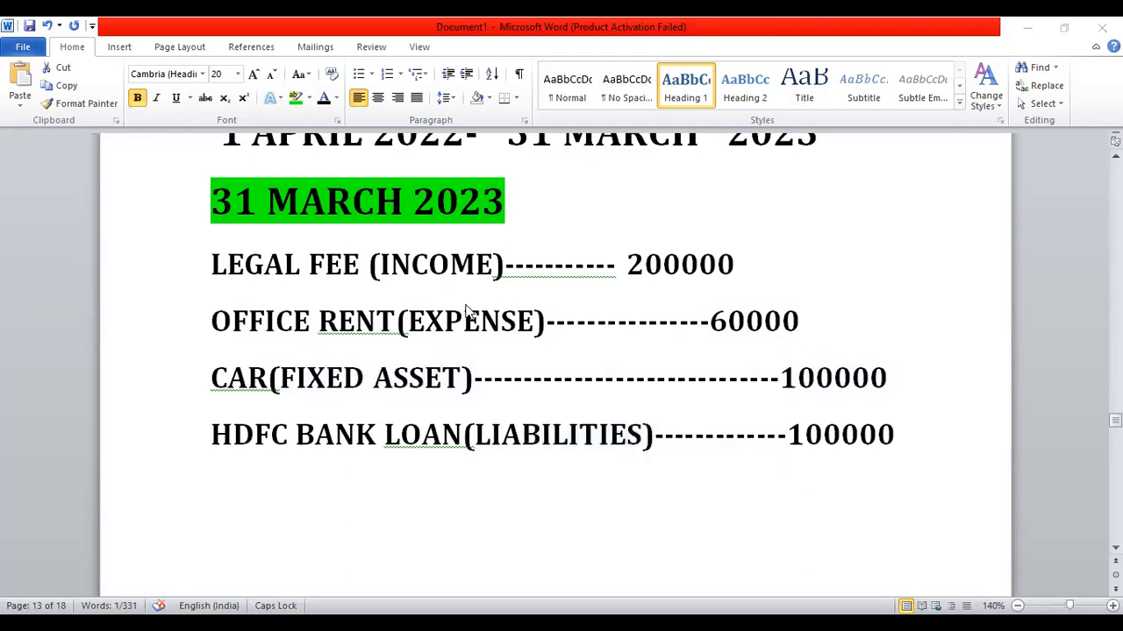
- Shrink the text from the 1 APRIL 2022 year range through the HDFC BANK LOAN line, bringing the four entries to 12 pt
key("Up")
key("Up")
key("Up")
key("Up")
left_click_drag(229, 157, 704, 375)
left_click_drag(867, 453, 899, 461)
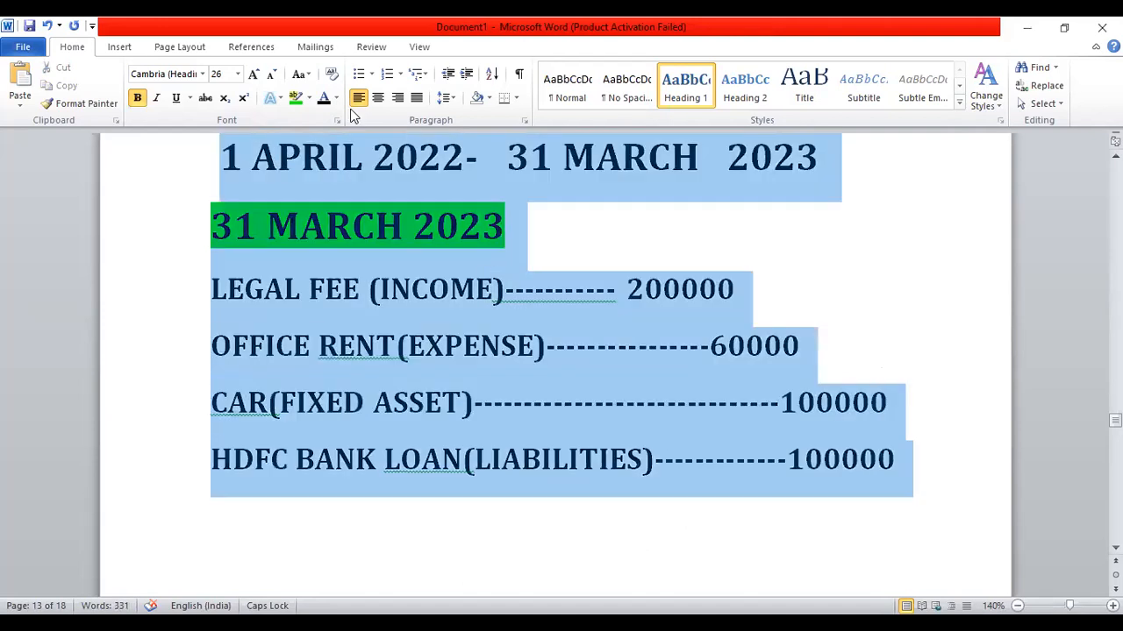
left_click(274, 79)
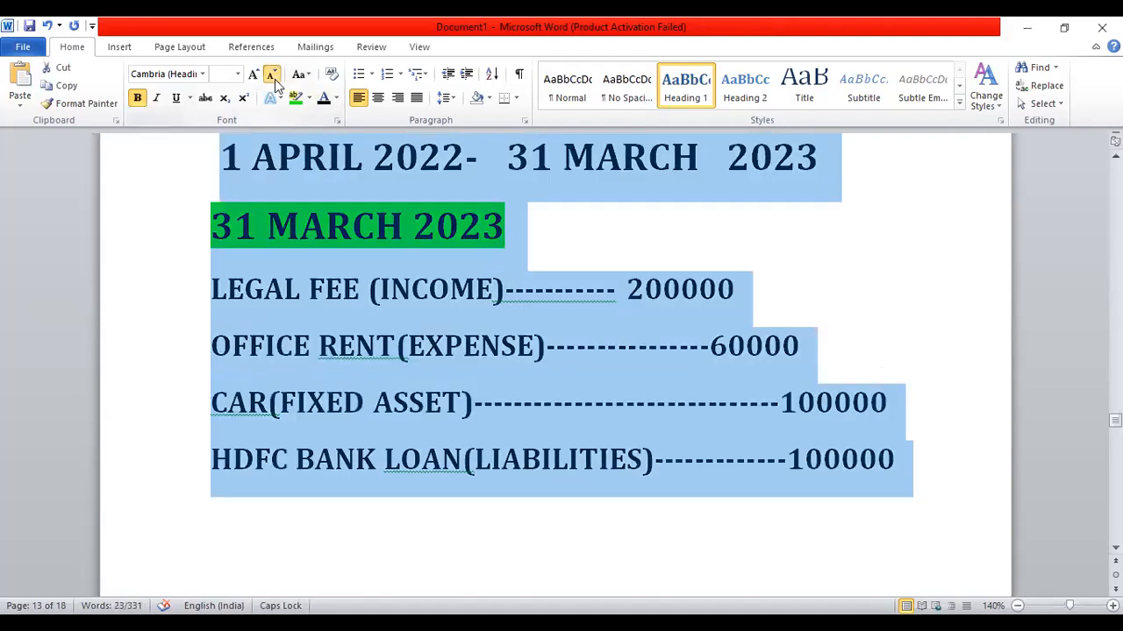
left_click(274, 79)
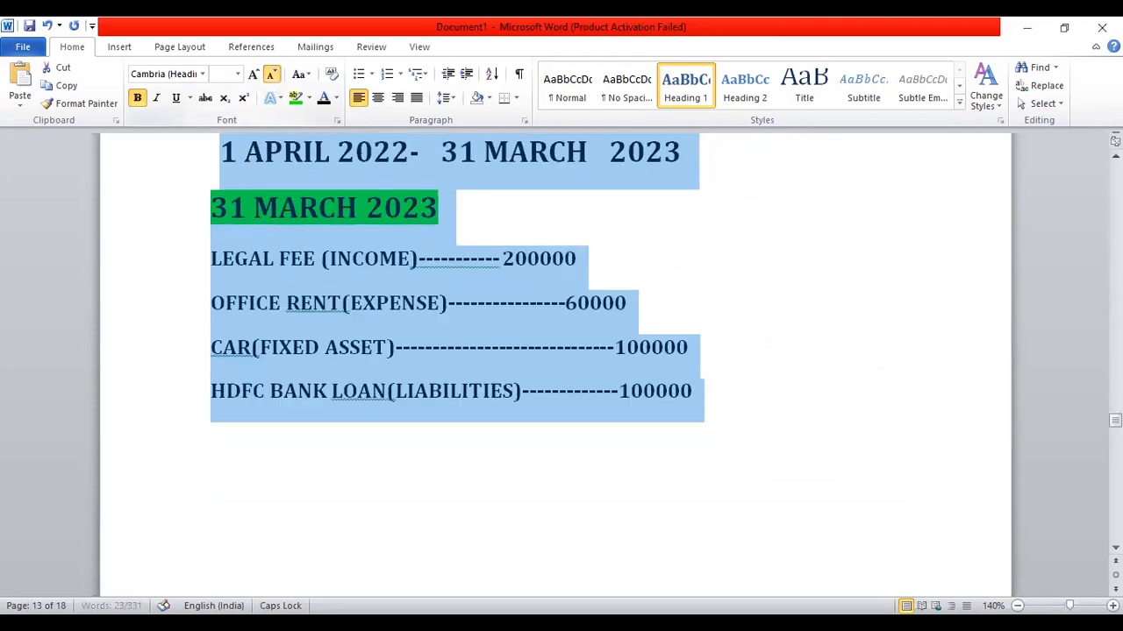
- Write the year range 1 APRIL 2023----- 31 MARCH 2024 below the entries, with 1 APRIL 2023 on the following line
left_click(654, 469)
type("1")
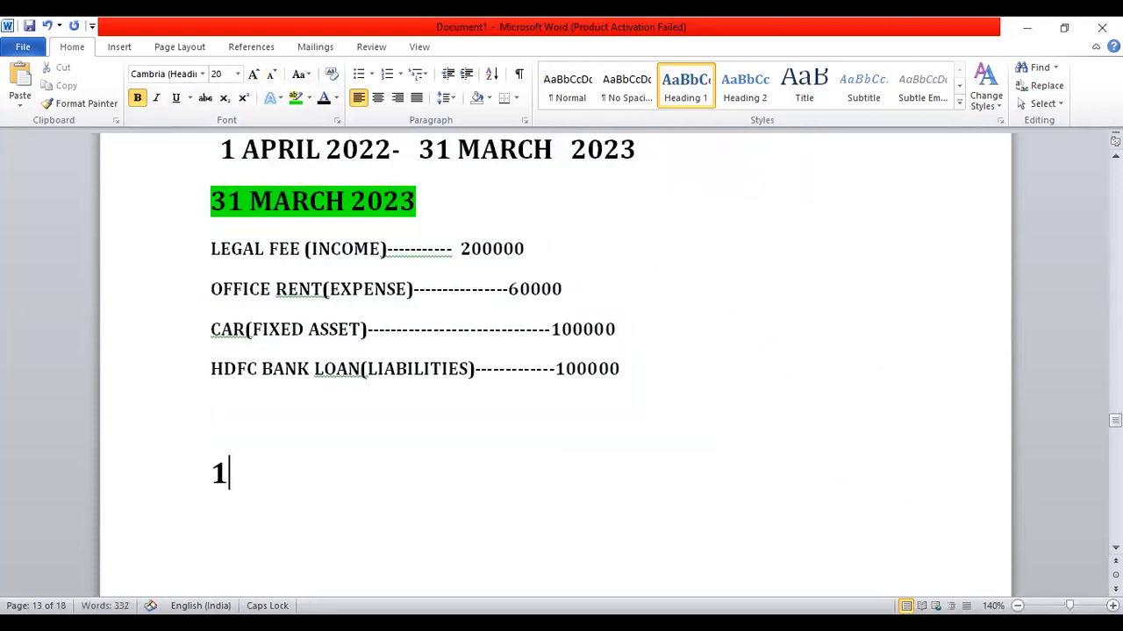
type(" APRIL")
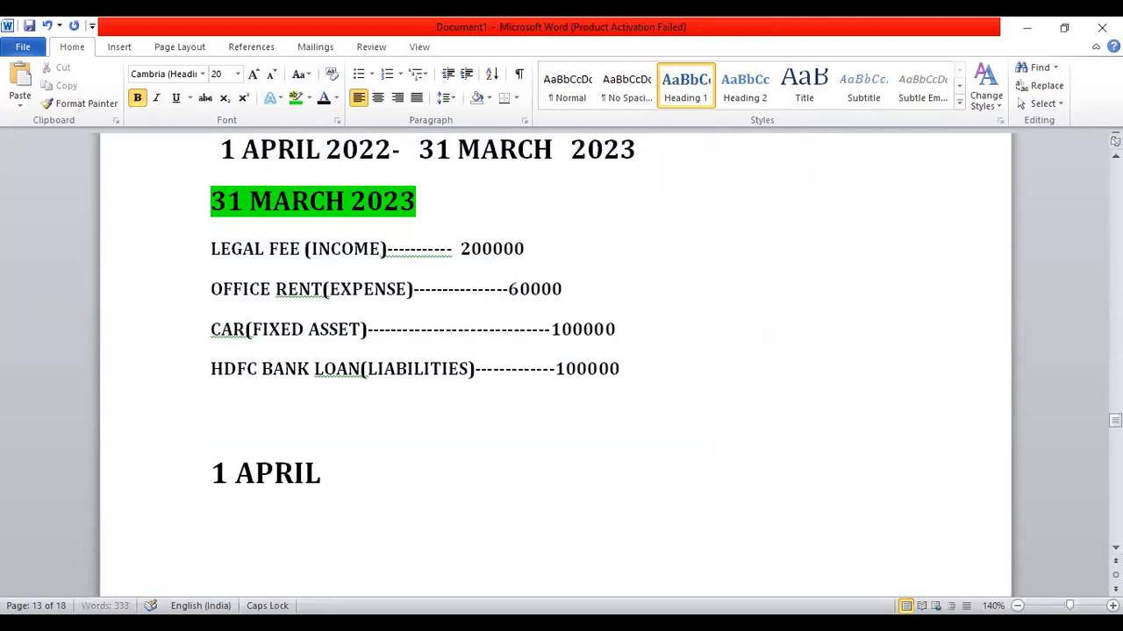
type(" 2023-")
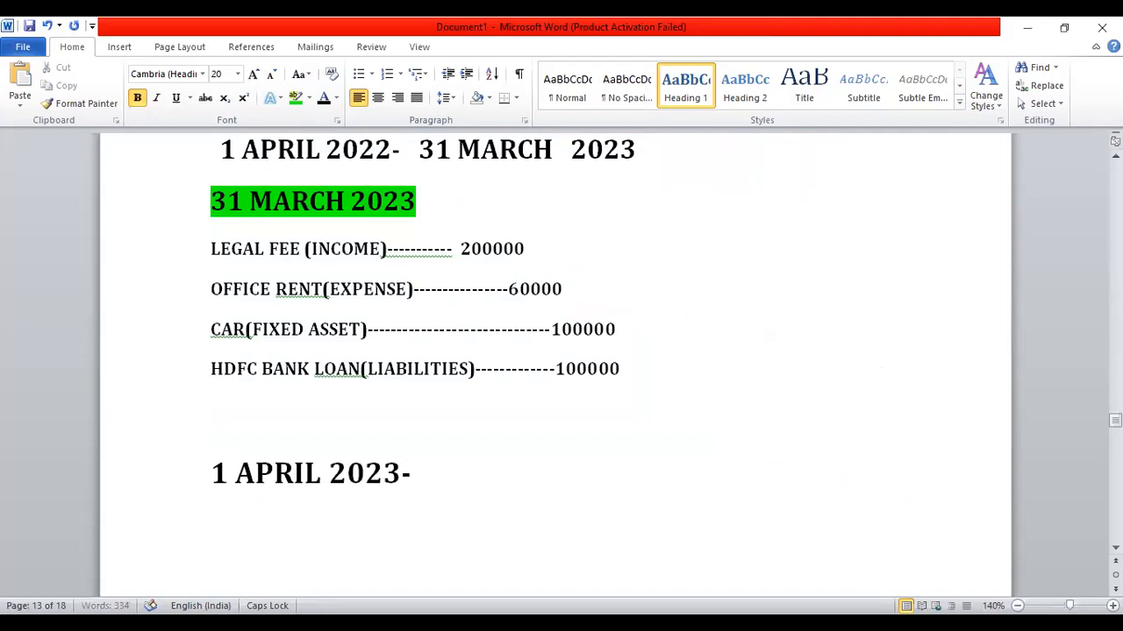
type("---- 31 M")
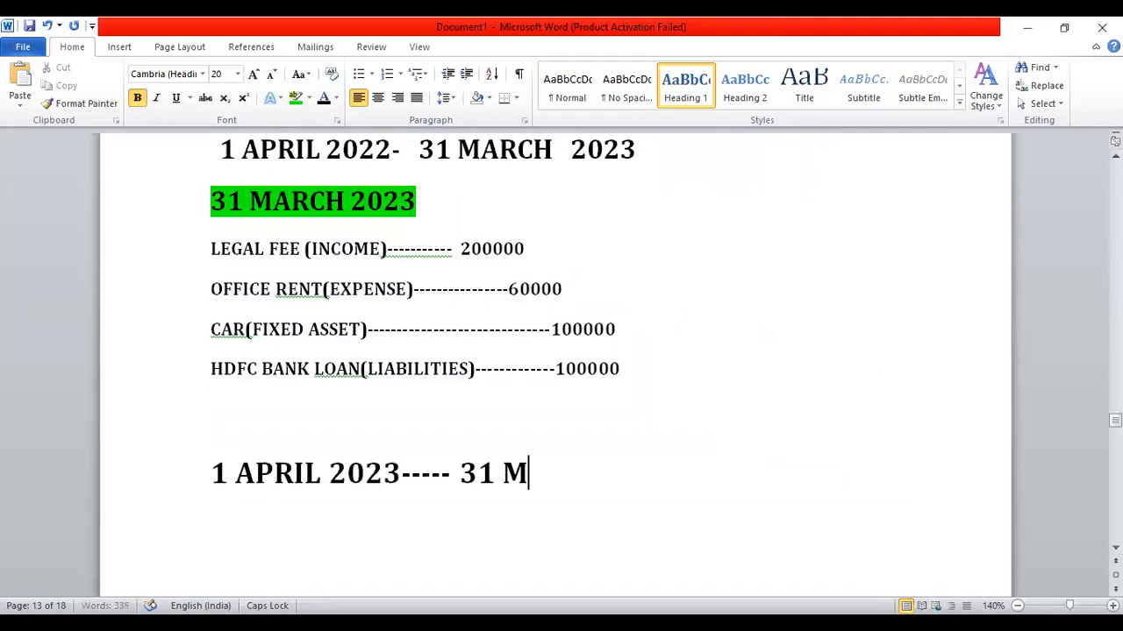
type("ARCH 2024")
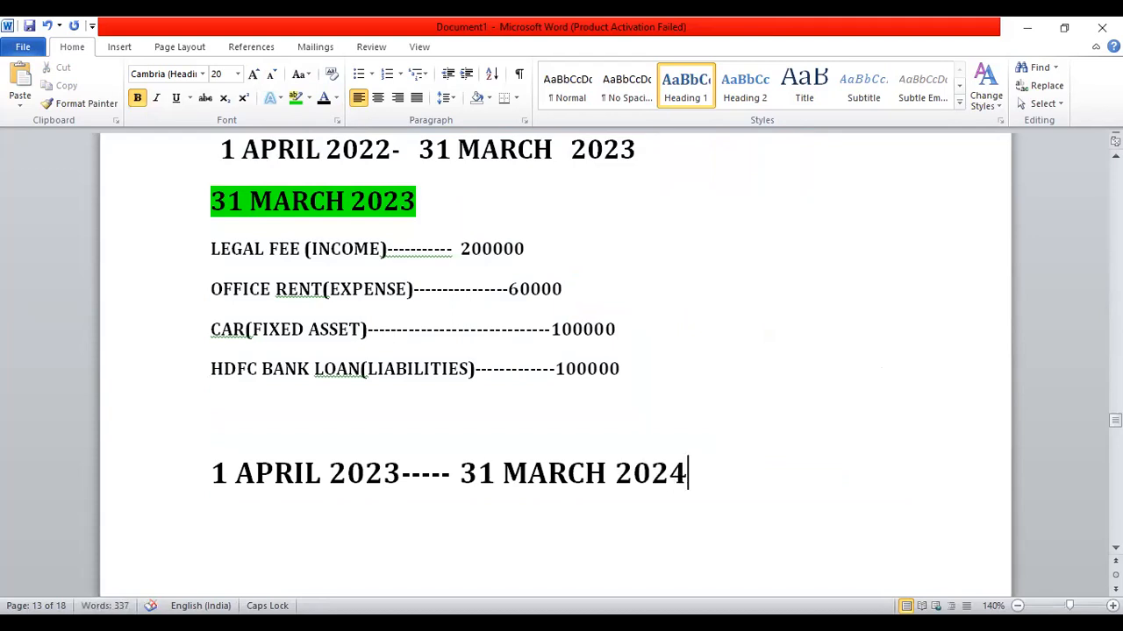
key("Return")
type("1 APRIL 2023")
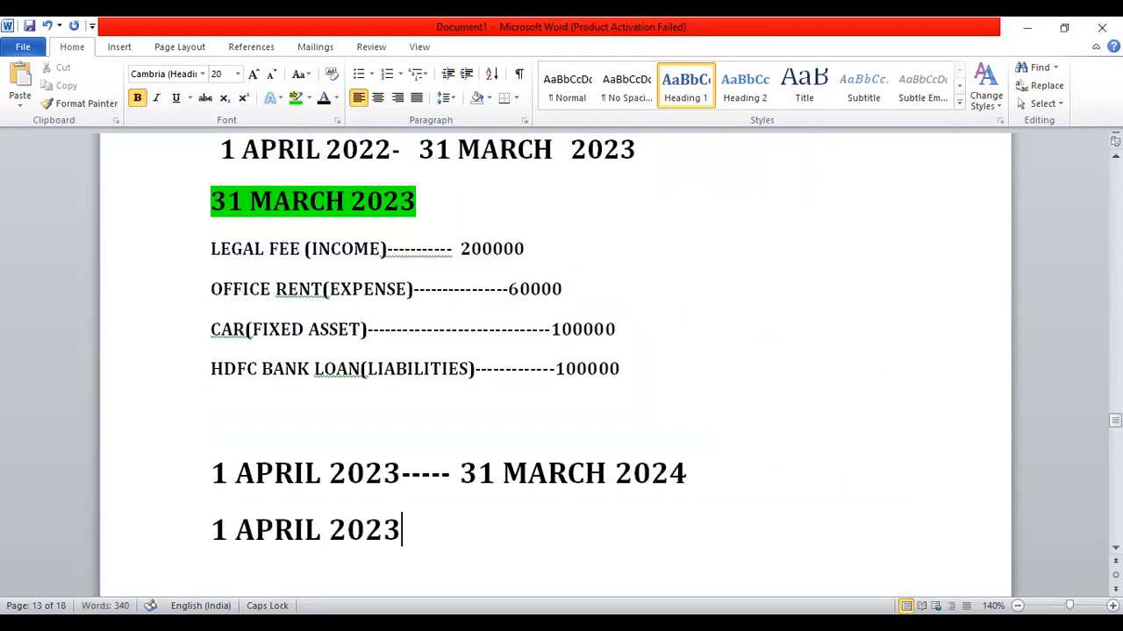
- Ignore the grammar flag once on the dashes in the LEGAL FEE (INCOME) line
left_click(416, 254)
right_click(386, 252)
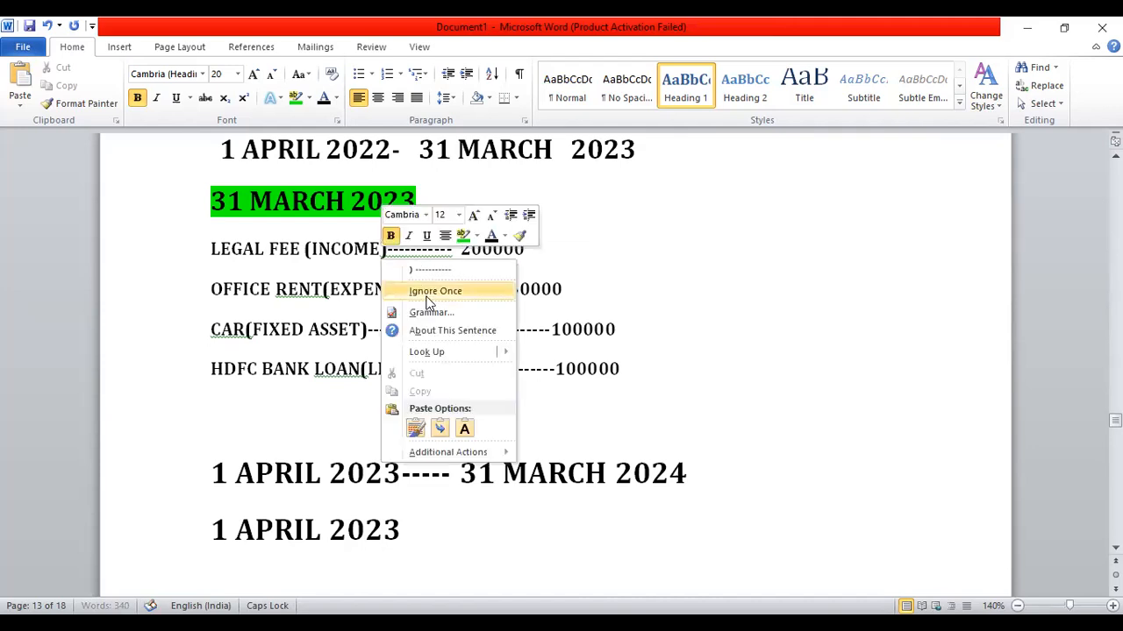
left_click(427, 290)
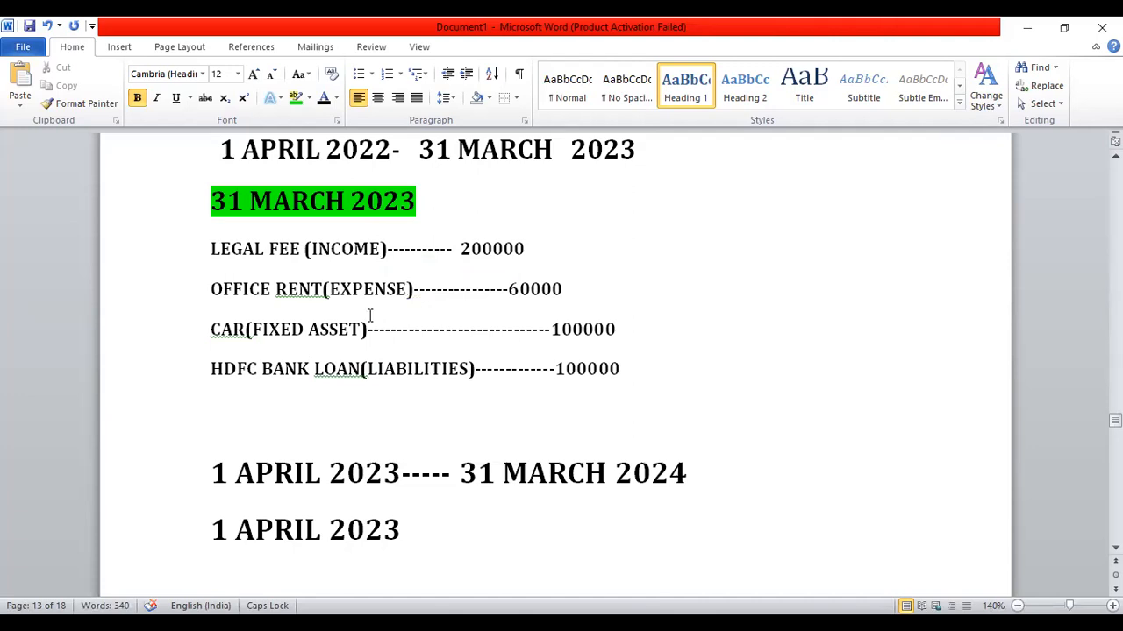
- Copy the four entries from LEGAL FEE to HDFC BANK LOAN and paste them below the 1 APRIL 2023 line
key("shift+Right")
key("shift+Right")
key("shift+Right")
key("shift+Right")
left_click_drag(369, 315, 617, 375)
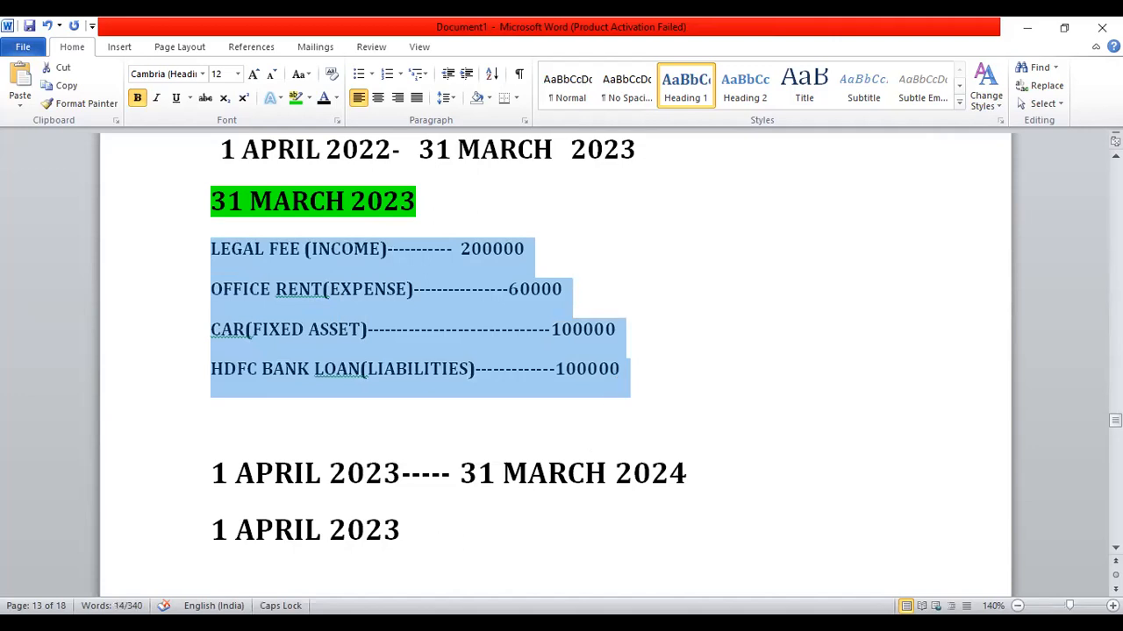
left_click(429, 534)
key("Return")
key("Return")
key("Return")
key("BackSpace")
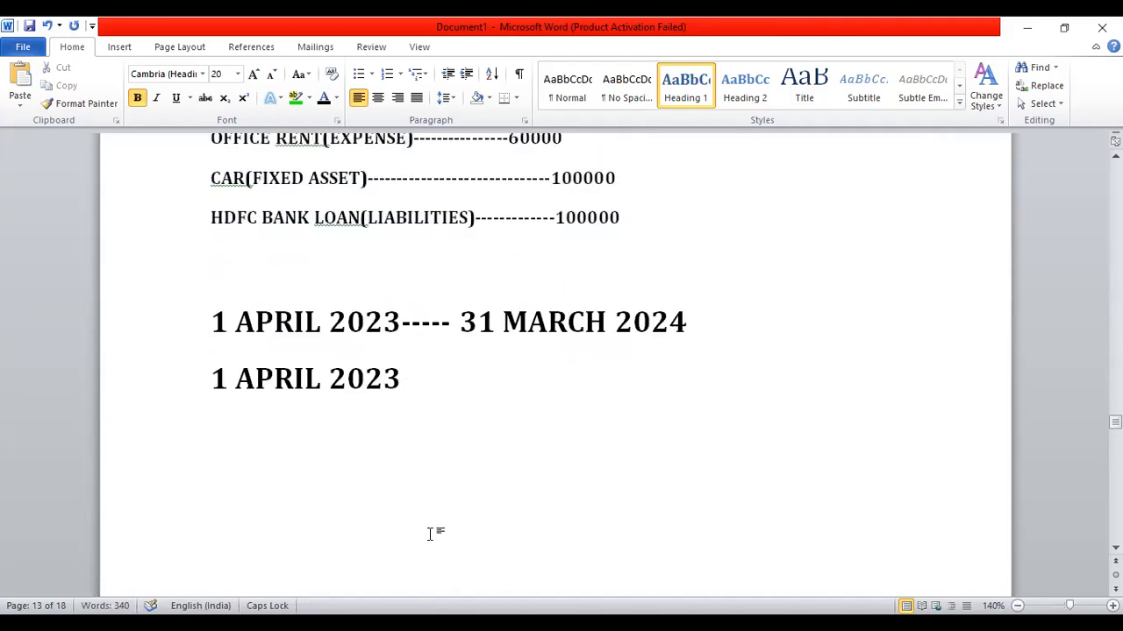
type("LEGAL FEE (INCOME)-----------  200000 OFFICE RENT(EXPENSE)----------------60000 CAR(FIXED ASSET)-----------------------------100000 HDFC BANK LOAN(LIABILITIES)------------100000")
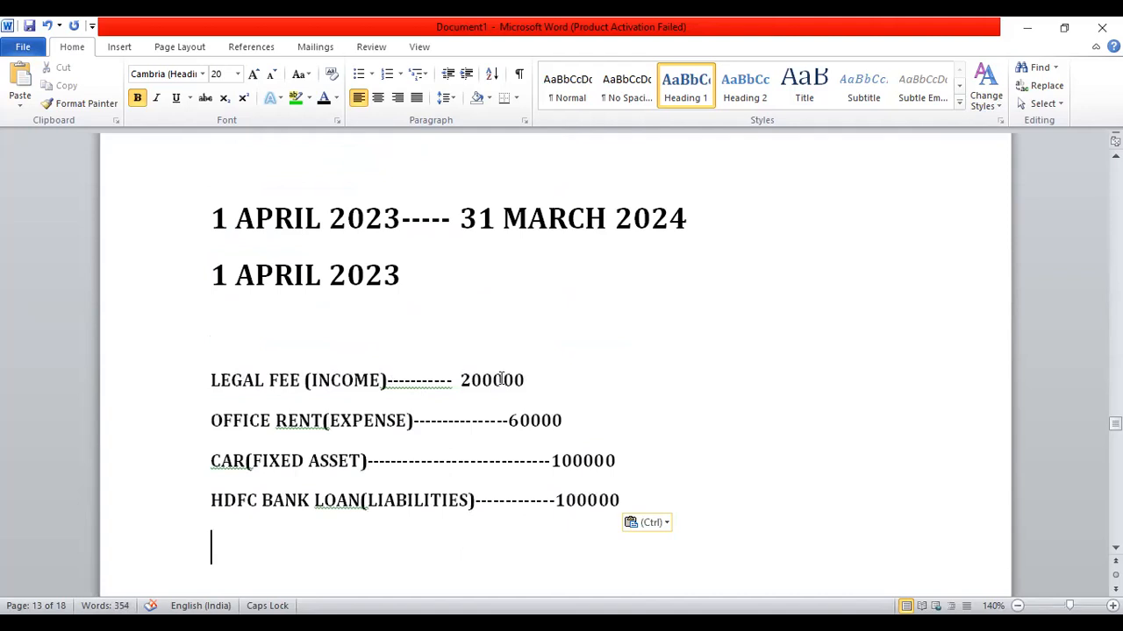
left_click_drag(553, 377, 505, 384)
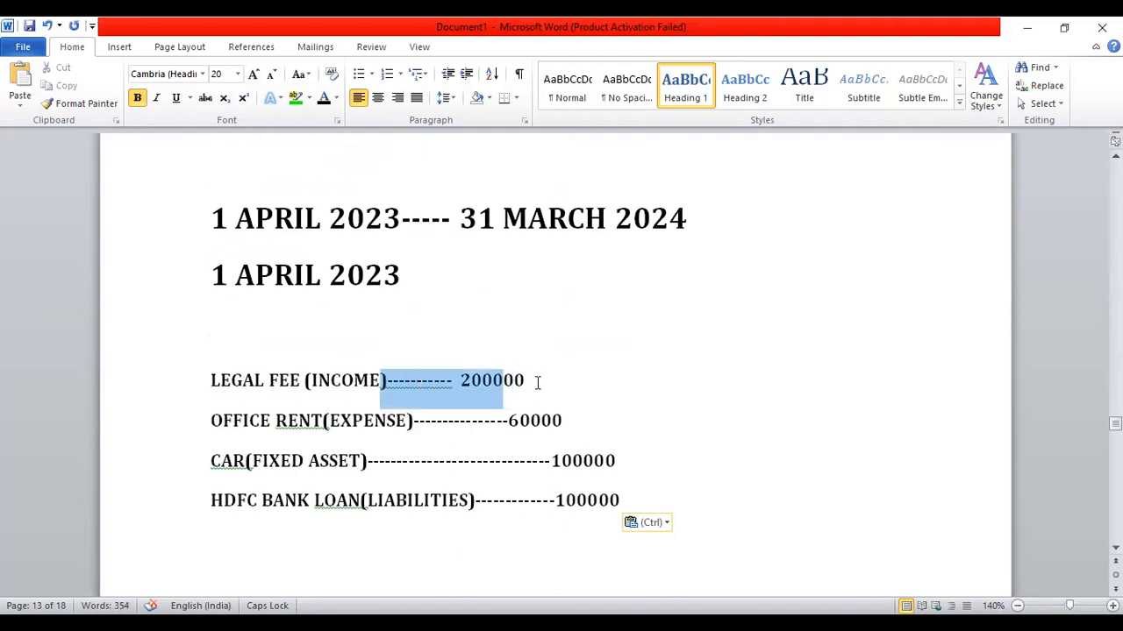
- Delete the amounts 200000 and 60000 from the LEGAL FEE and OFFICE RENT lines below 1 APRIL 2023
key("End")
key("BackSpace")
key("BackSpace")
key("BackSpace")
key("BackSpace")
key("BackSpace")
key("BackSpace")
key("BackSpace")
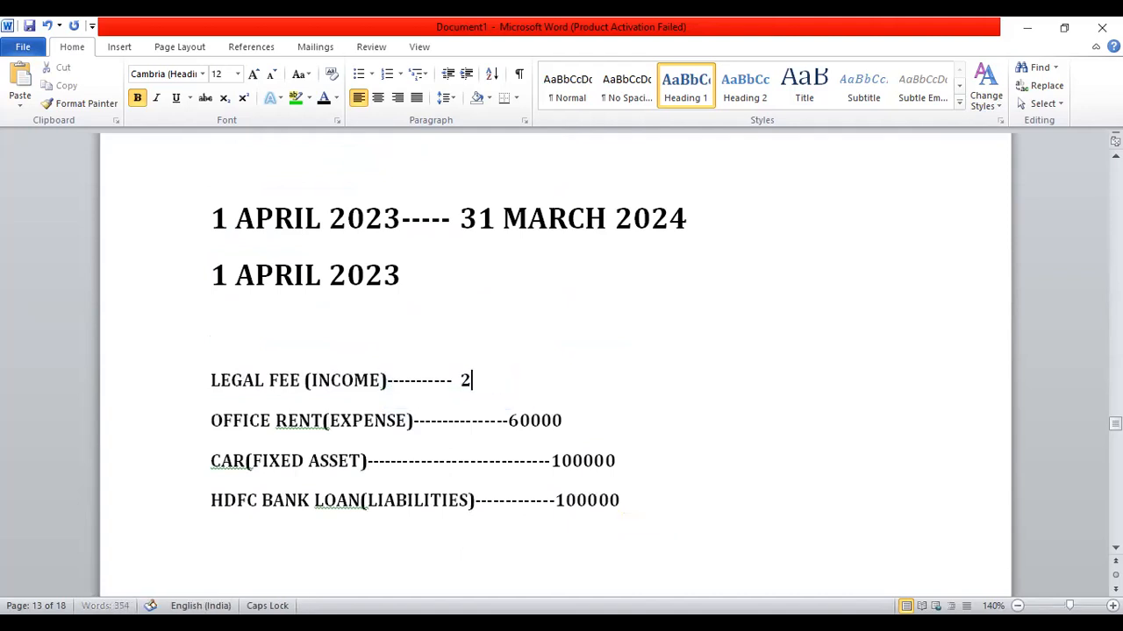
left_click(564, 419)
key("BackSpace")
key("BackSpace")
key("BackSpace")
key("BackSpace")
key("BackSpace")
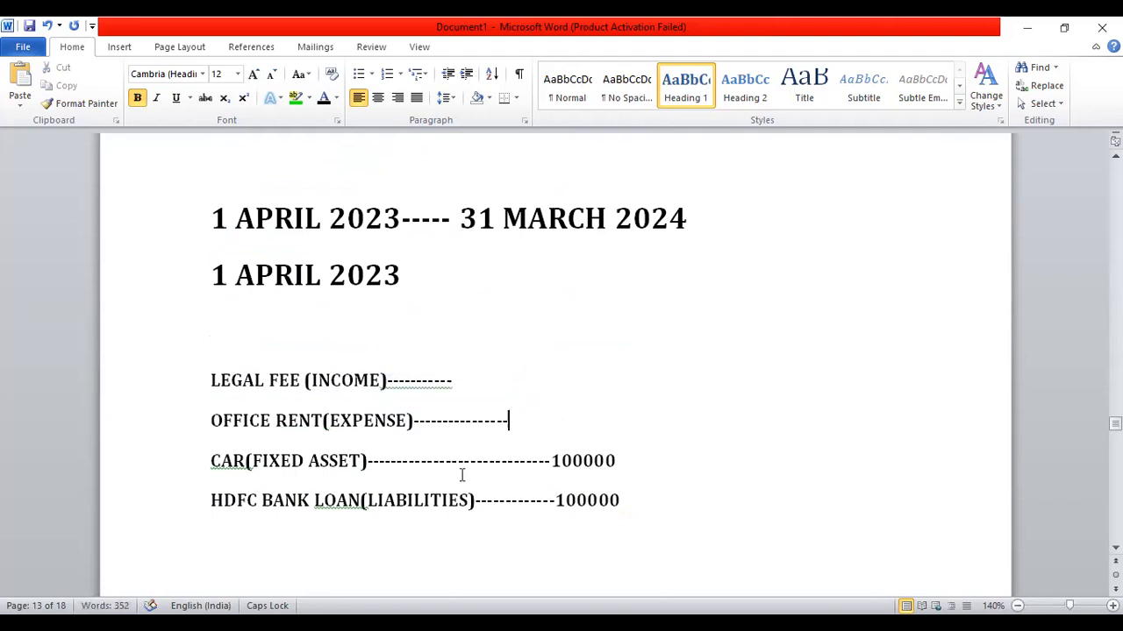
- Append (OPENING BAL) after the 100000 amounts on the CAR and HDFC BANK LOAN lines below 1 APRIL 2023
left_click(632, 457)
type("(0PENING BAL)")
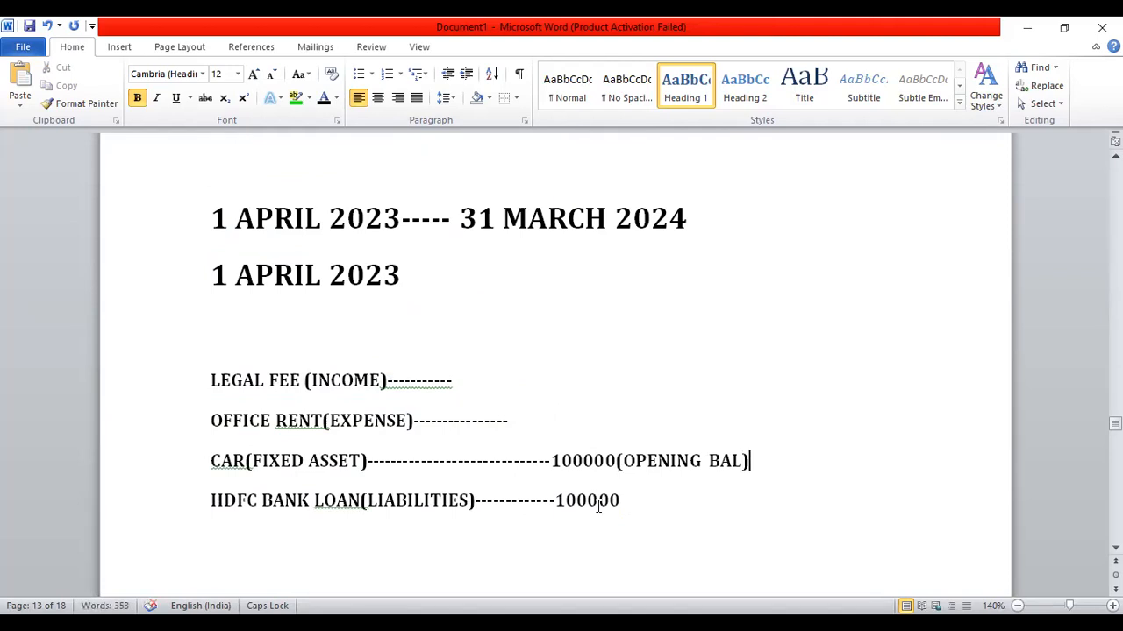
left_click(637, 506)
type("(OPENING")
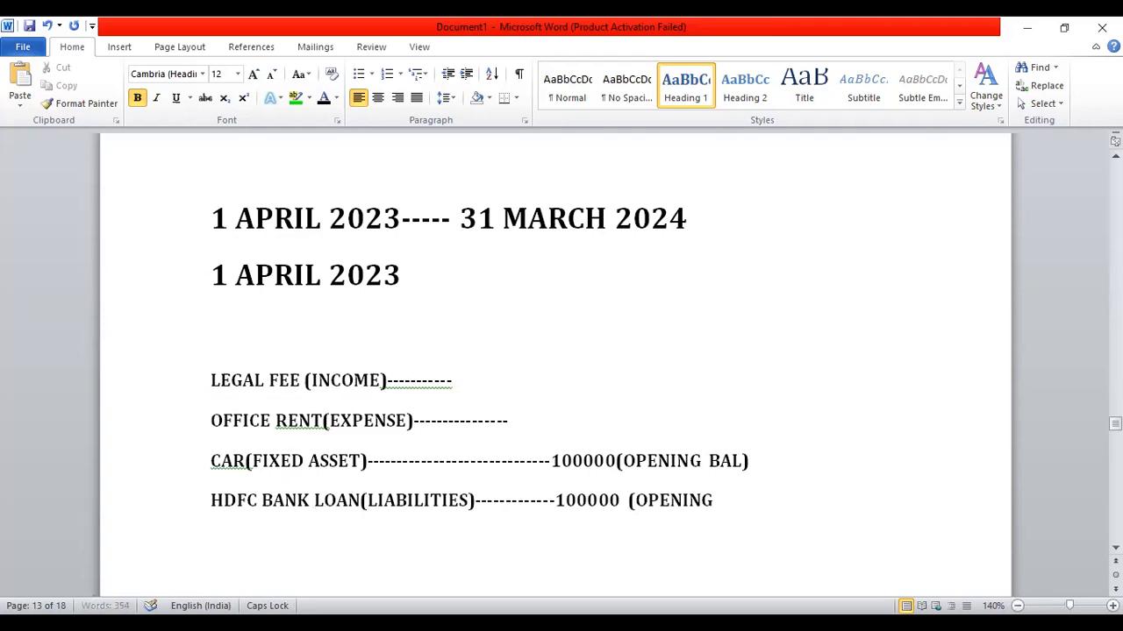
type(" BAL)")
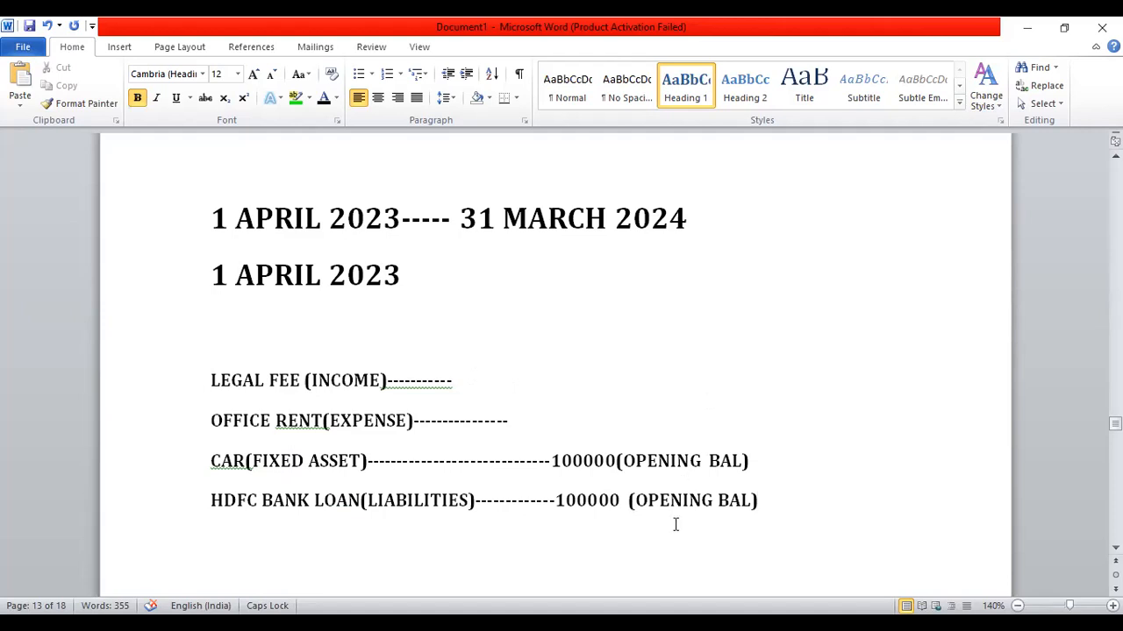
- Switch to Marg ERP and start a new company named LEGAL FIRM
key("alt+Tab")
key("alt+Tab")
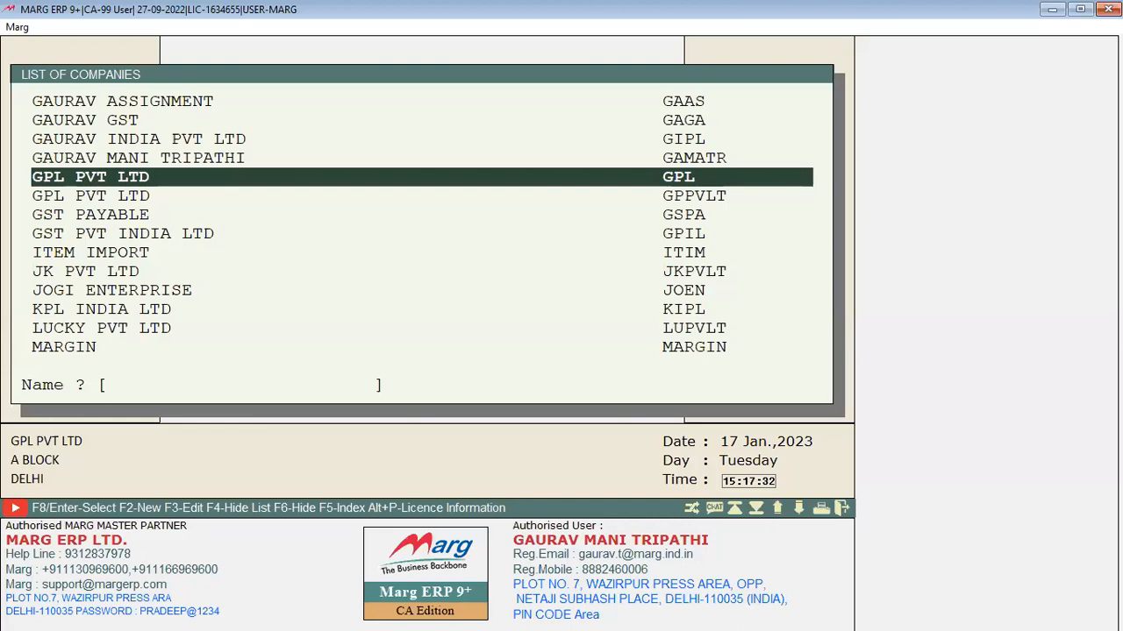
key("F2")
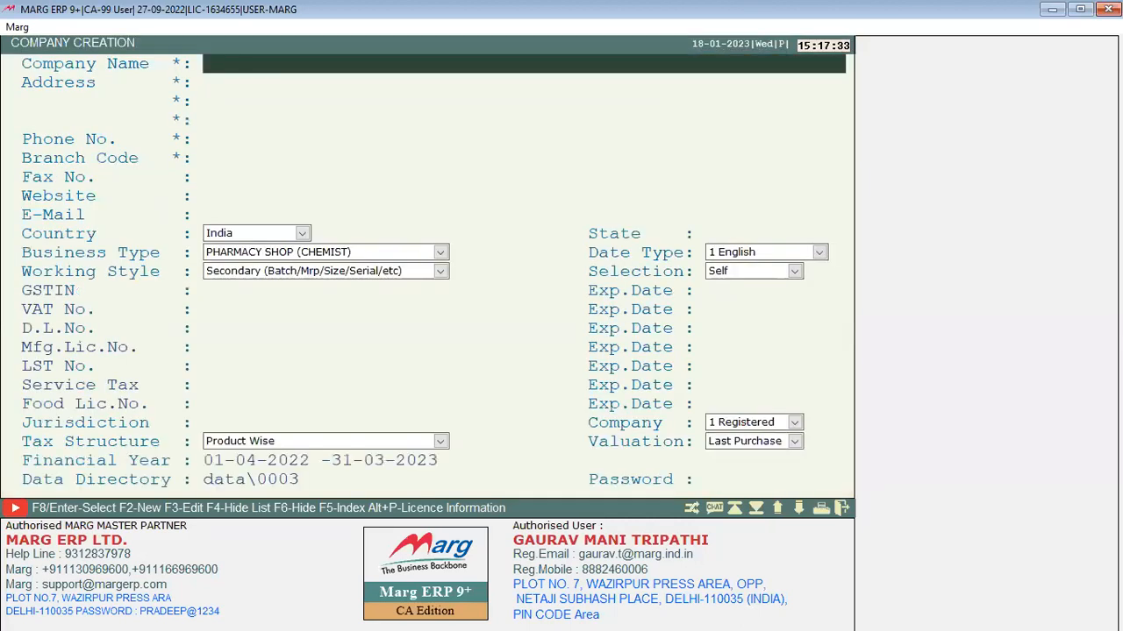
type("LEGAL F")
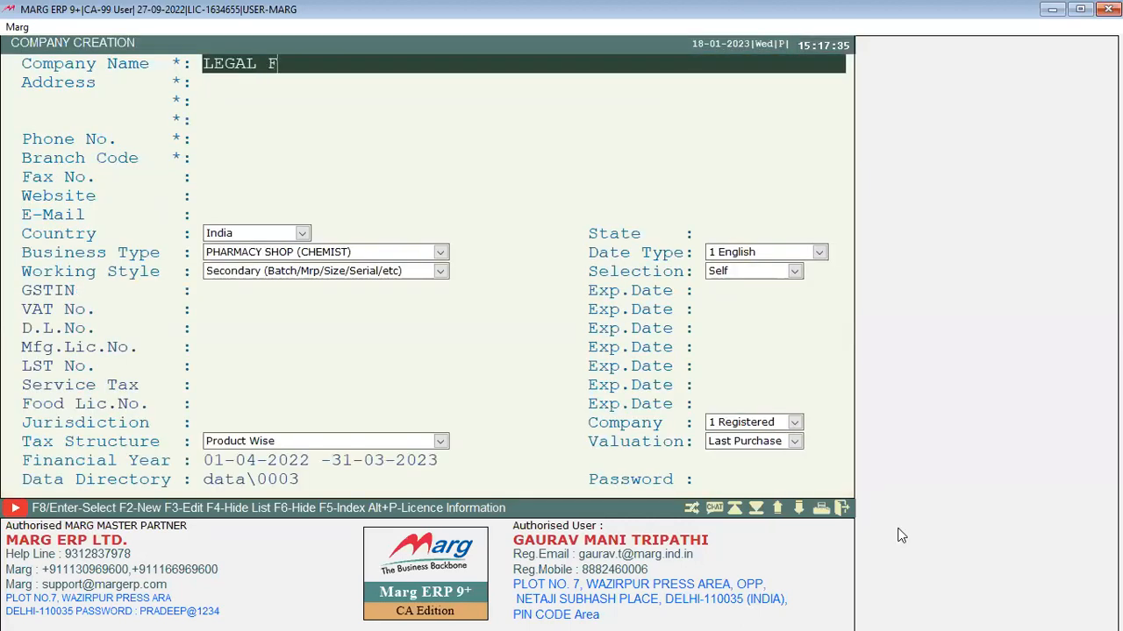
type("IRM")
- Accept the defaults through the address and contact details, and set the company's state to 07-DELHI
key("Return")
key("Return")
key("Return")
key("Return")
key("Return")
key("Return")
key("Return")
key("Return")
key("Return")
key("Return")
type("07")
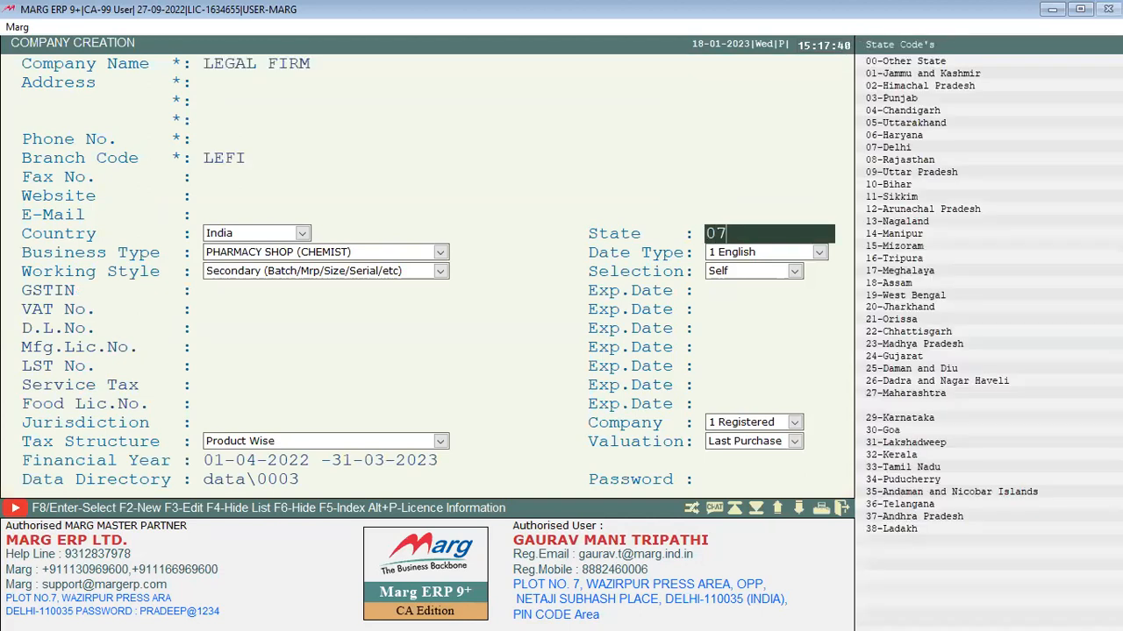
key("Return")
- Set the business type to PHARMA DISTRIBUTION [BATCH] and fill in the company's GSTIN
key("Up")
key("Return")
key("Return")
key("Return")
key("Return")
type("07ASAJMDDGSAJ")
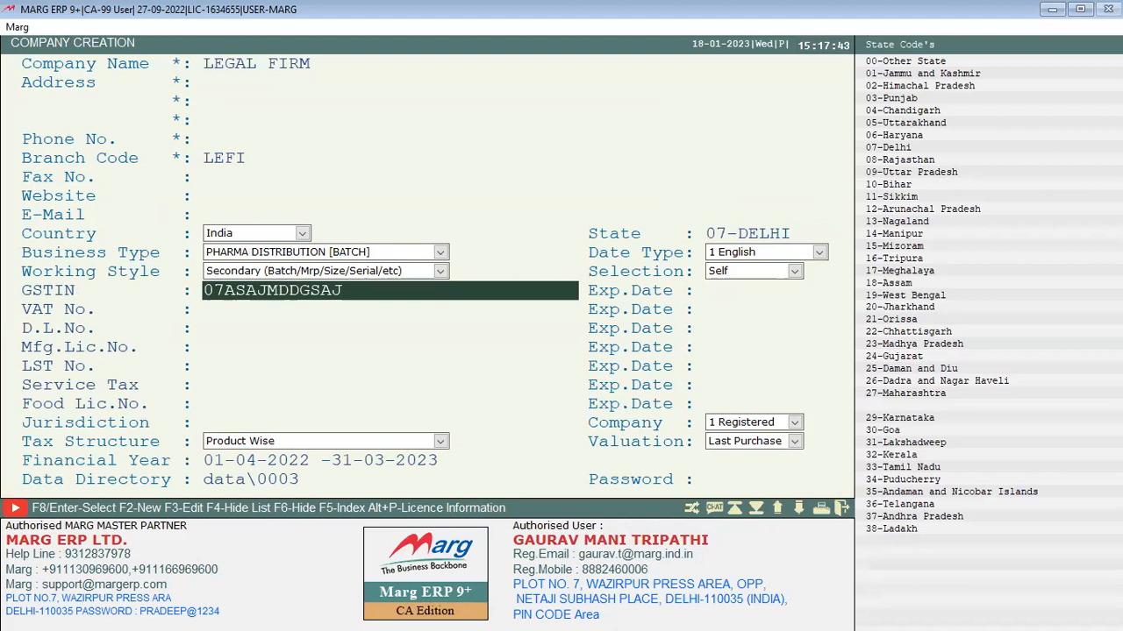
key("Return")
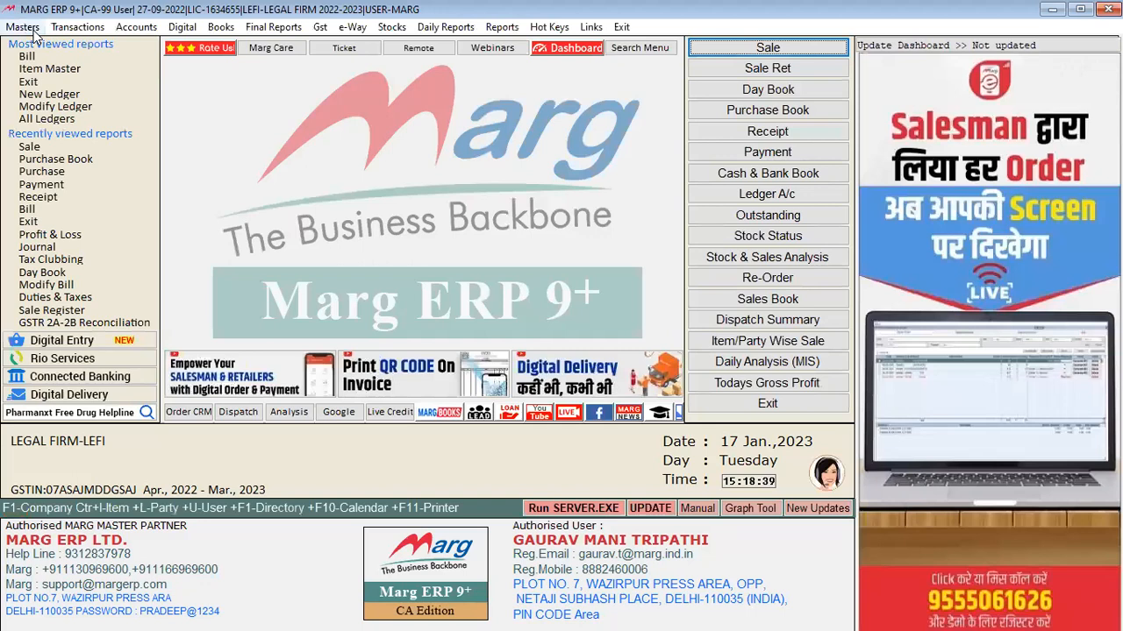
- Create a ledger named OFFICE RENT under the EXPENSES (Indirect) (Admin. Expenses) group
left_click(33, 30)
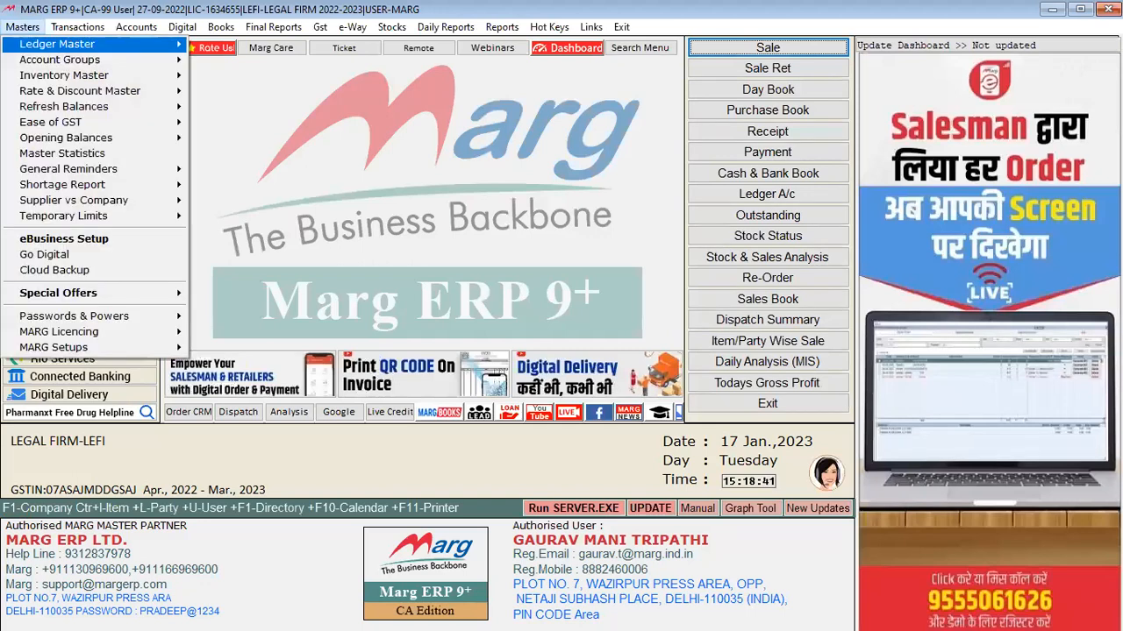
key("Return")
key("Return")
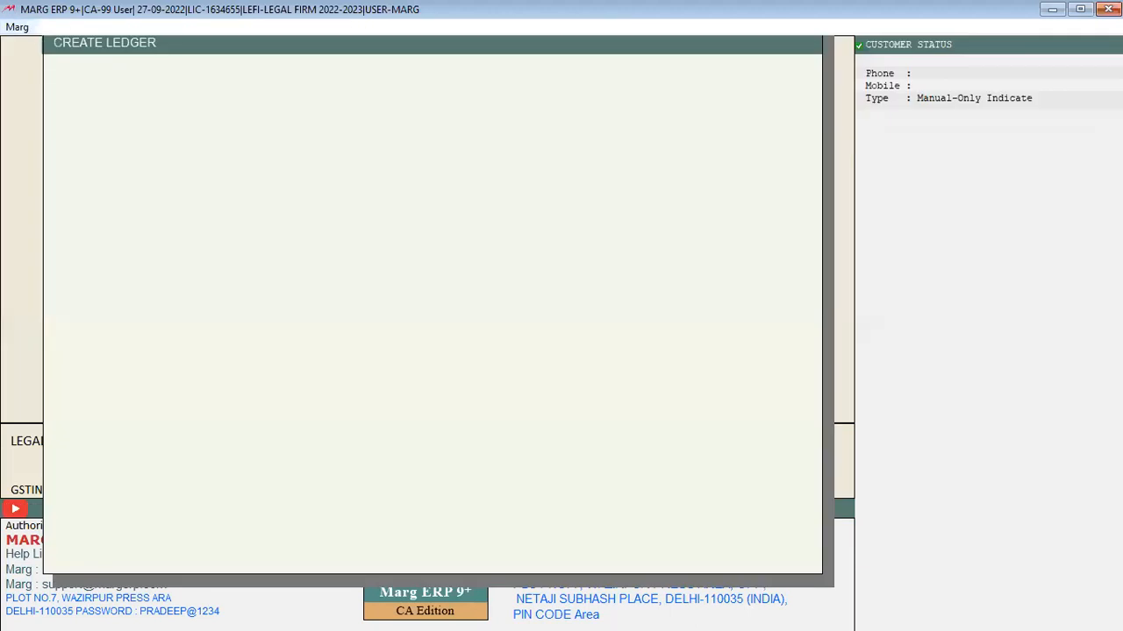
key("Down")
key("Down")
key("Down")
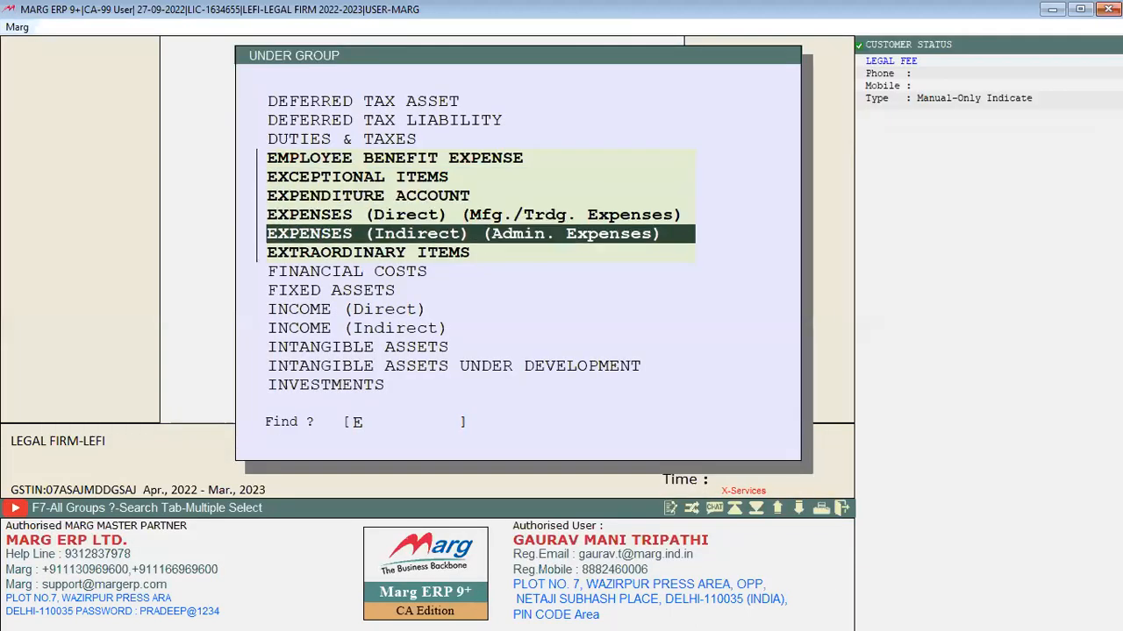
key("Return")
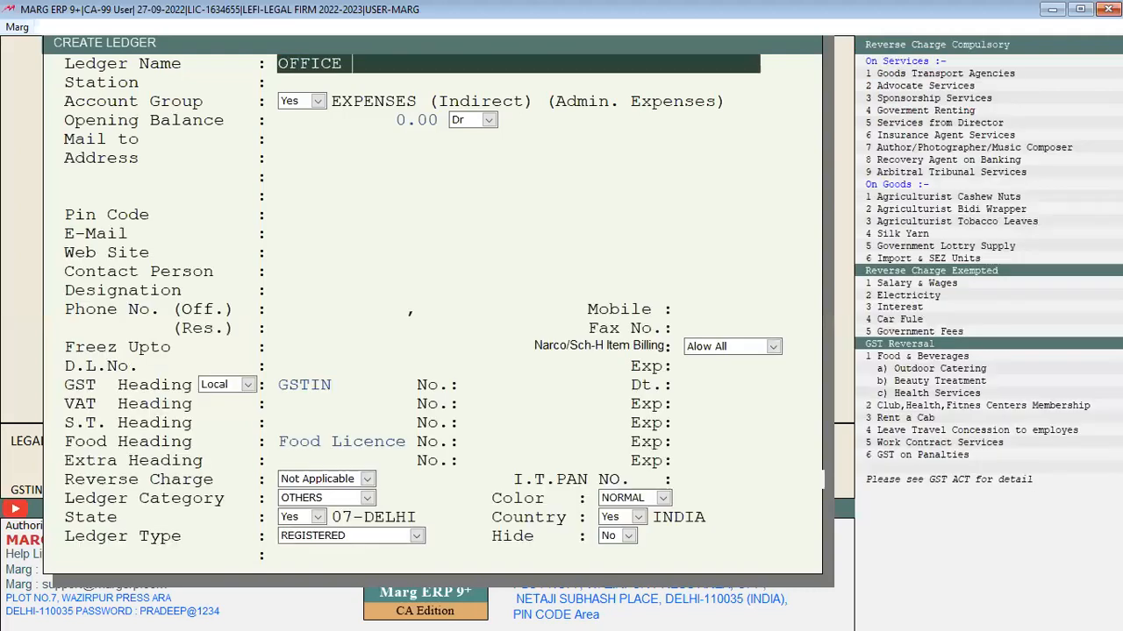
type("RENT")
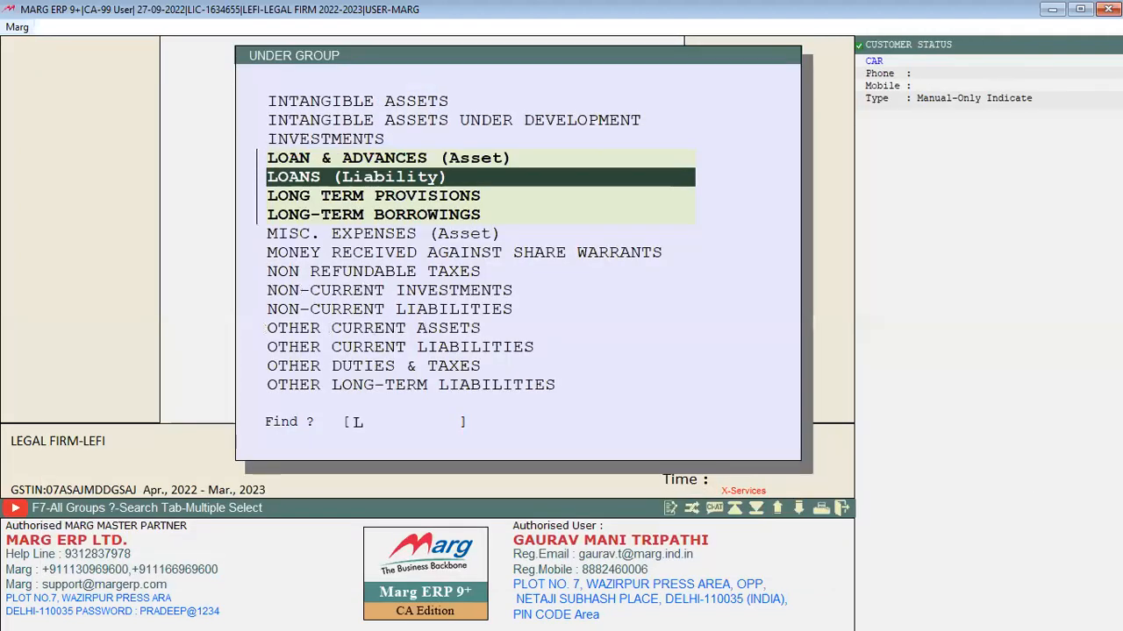
- Create a ledger named HDFC BANK LOAN under LOANS (Liability) with an opening balance of 100000 Cr
key("Return")
type("HD")
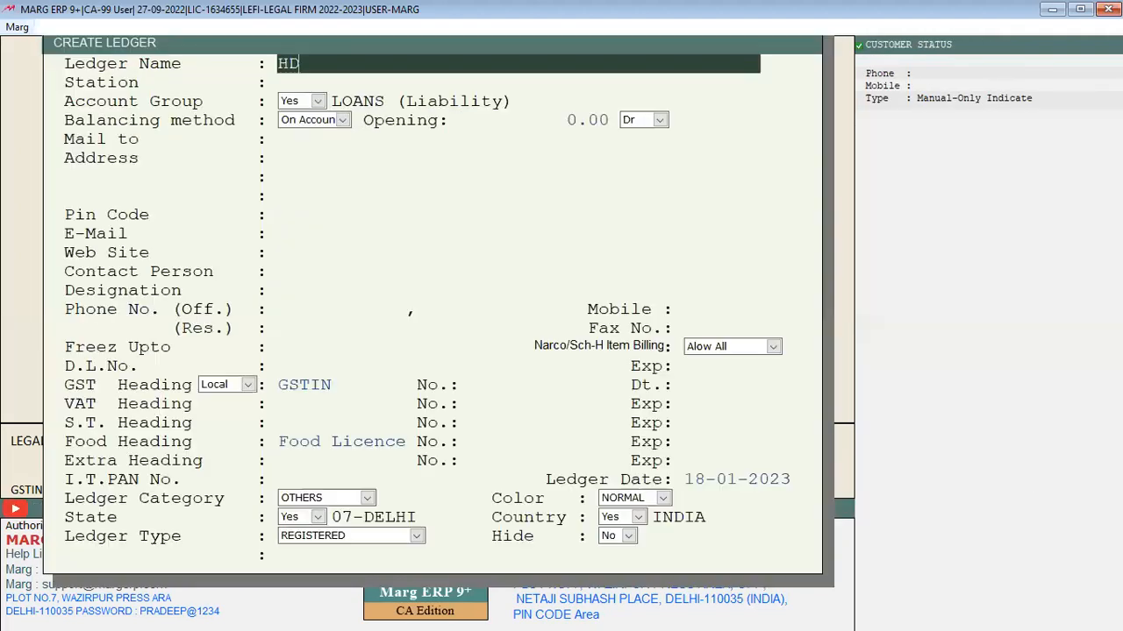
type("FC BANK LOAN")
key("Return")
type("100000")
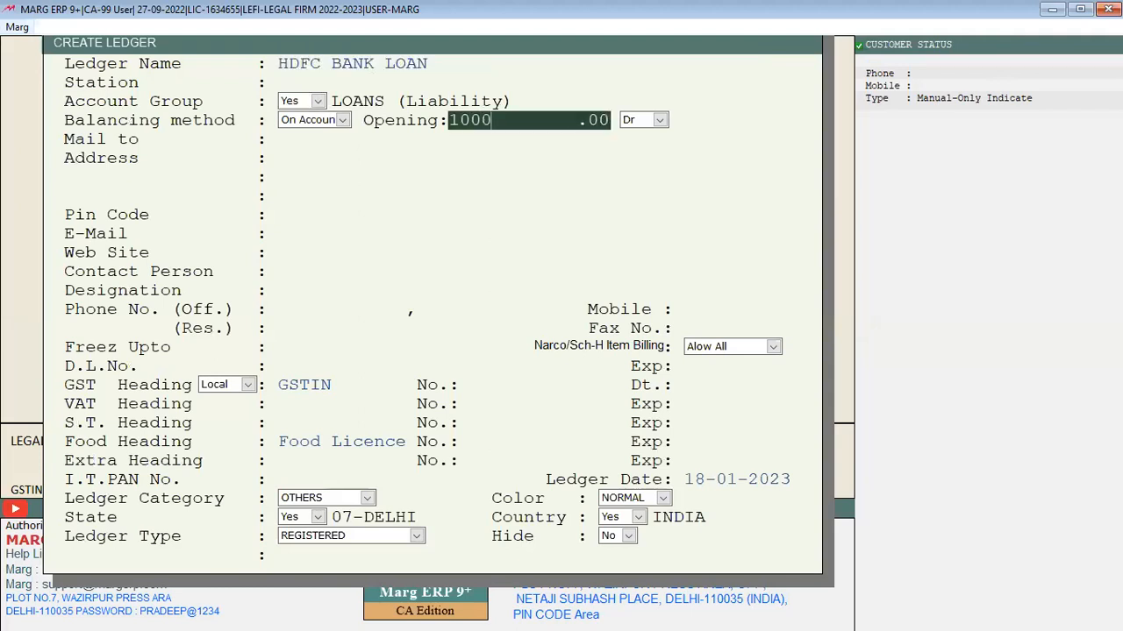
key("Return")
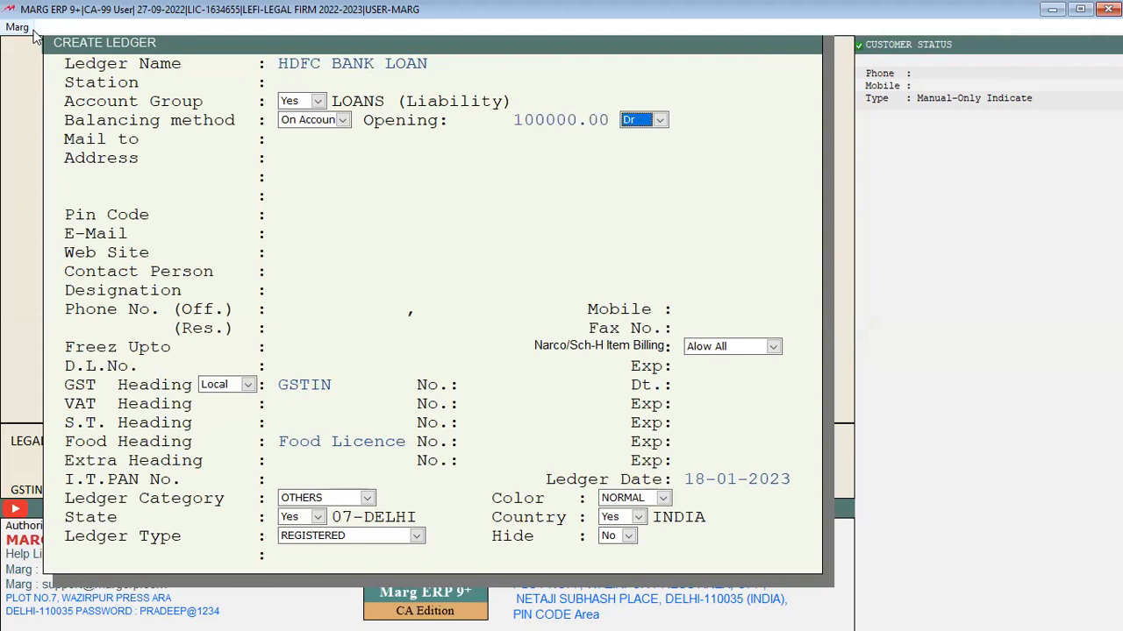
key("Escape")
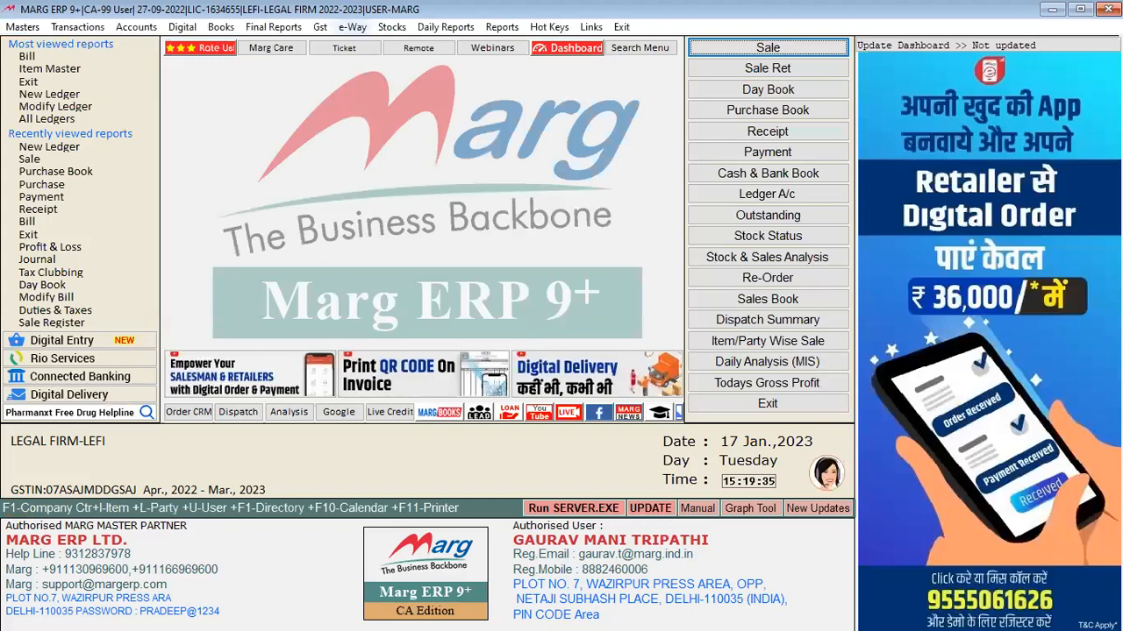
- Review the debit and credit balances of the CAR, HDFC BANK LOAN, LEGAL FEE and OFFICE RENT ledgers
key("ctrl+l")
key("Escape")
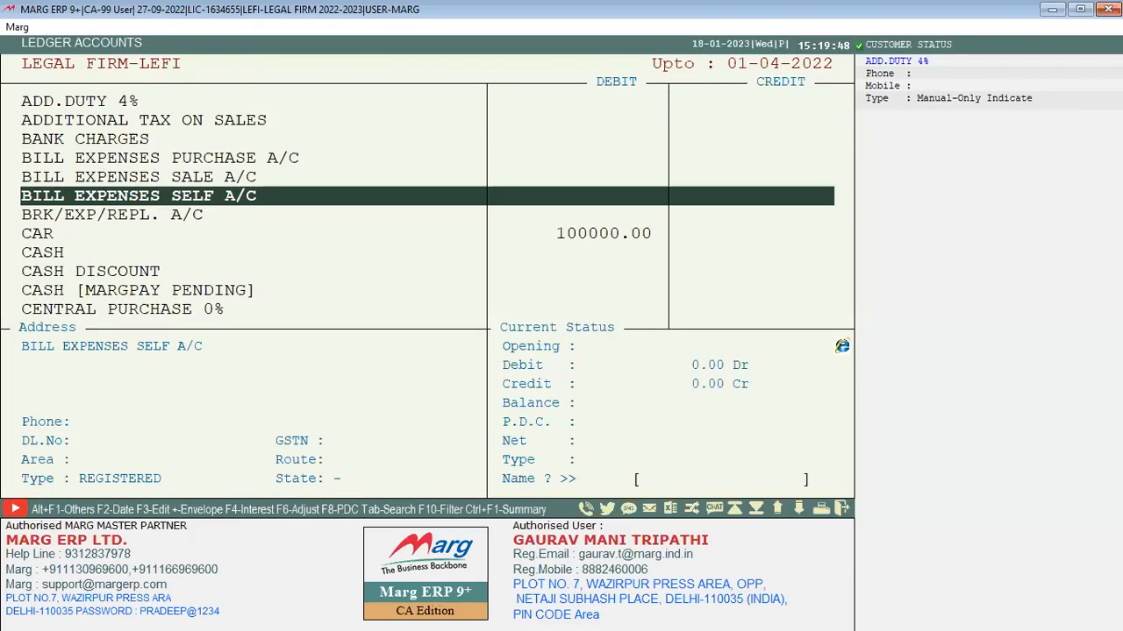
key("Up")
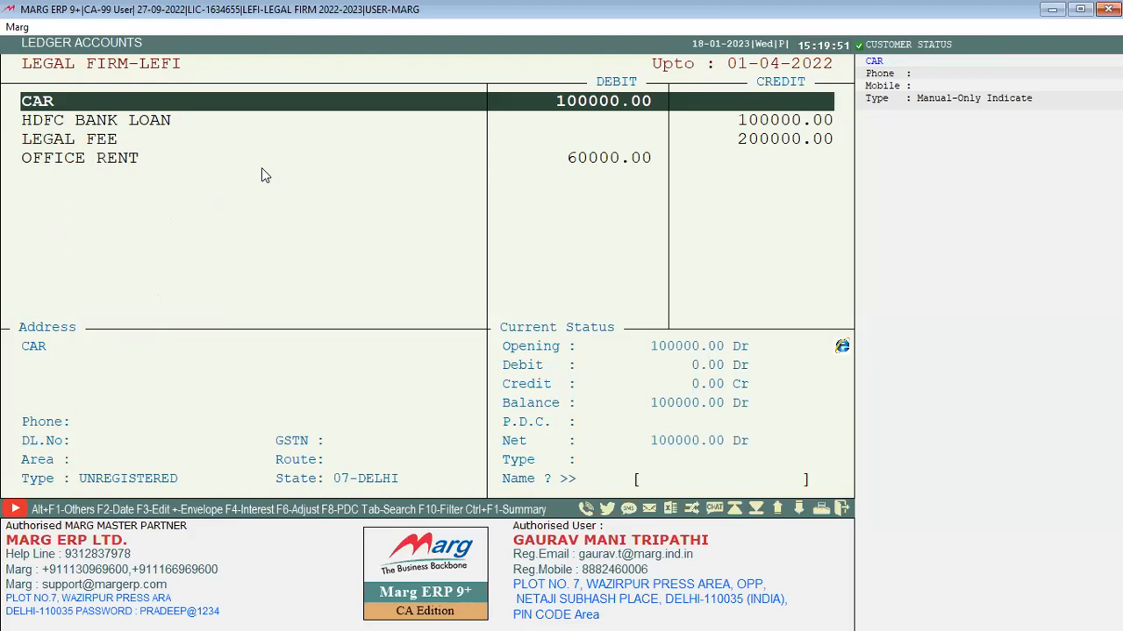
key("Down")
key("Down")
key("Up")
key("Up")
left_click(732, 155)
left_click(729, 143)
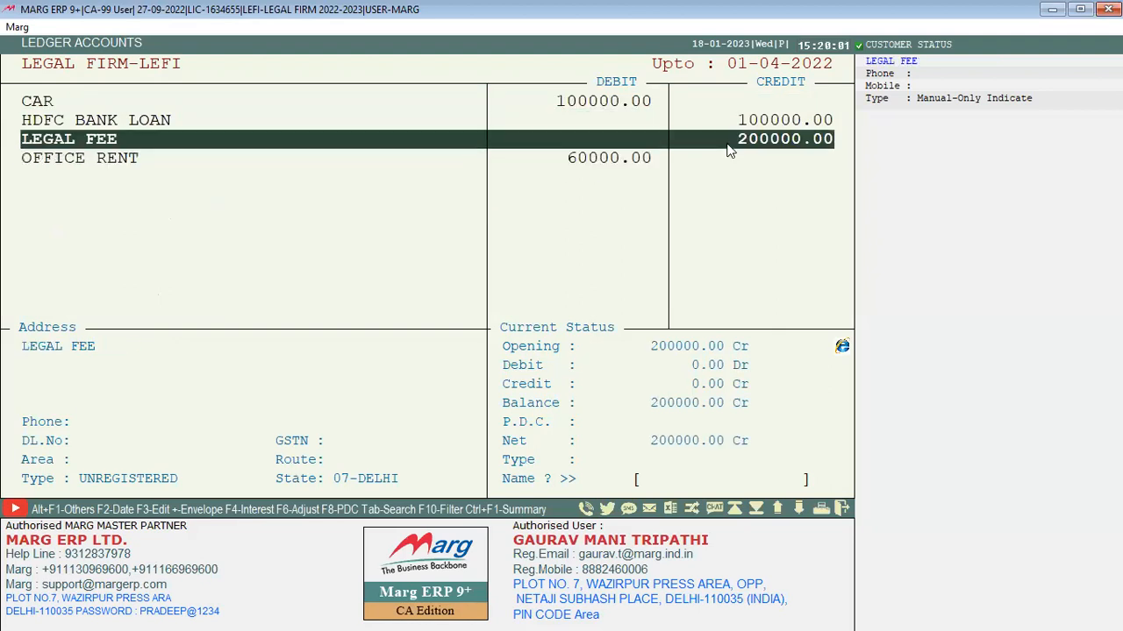
left_click(749, 124)
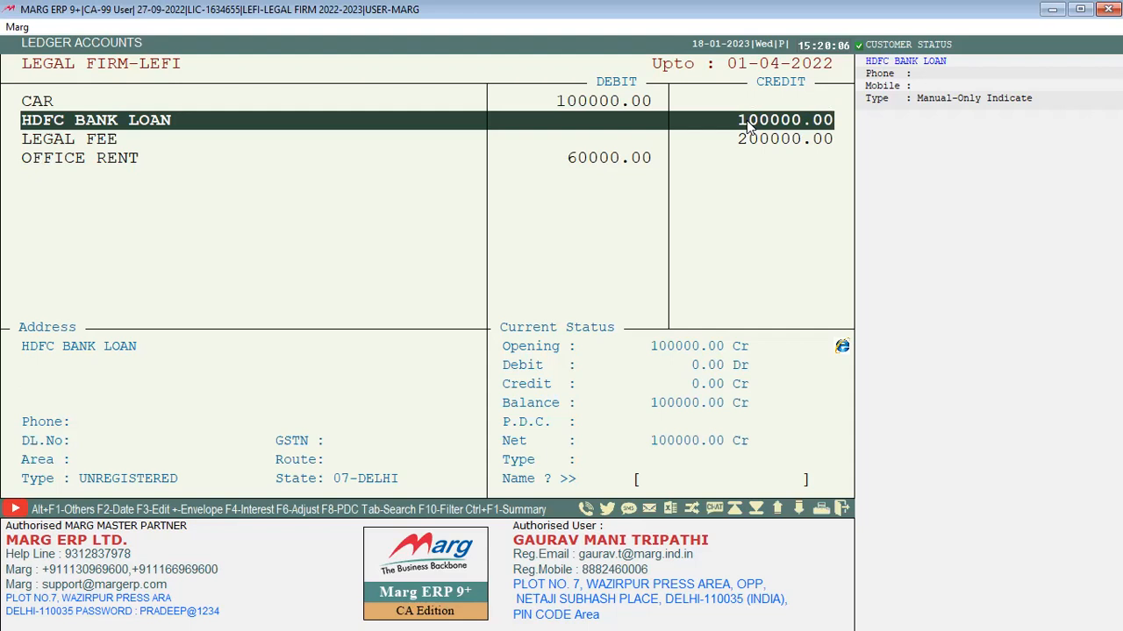
key("Escape")
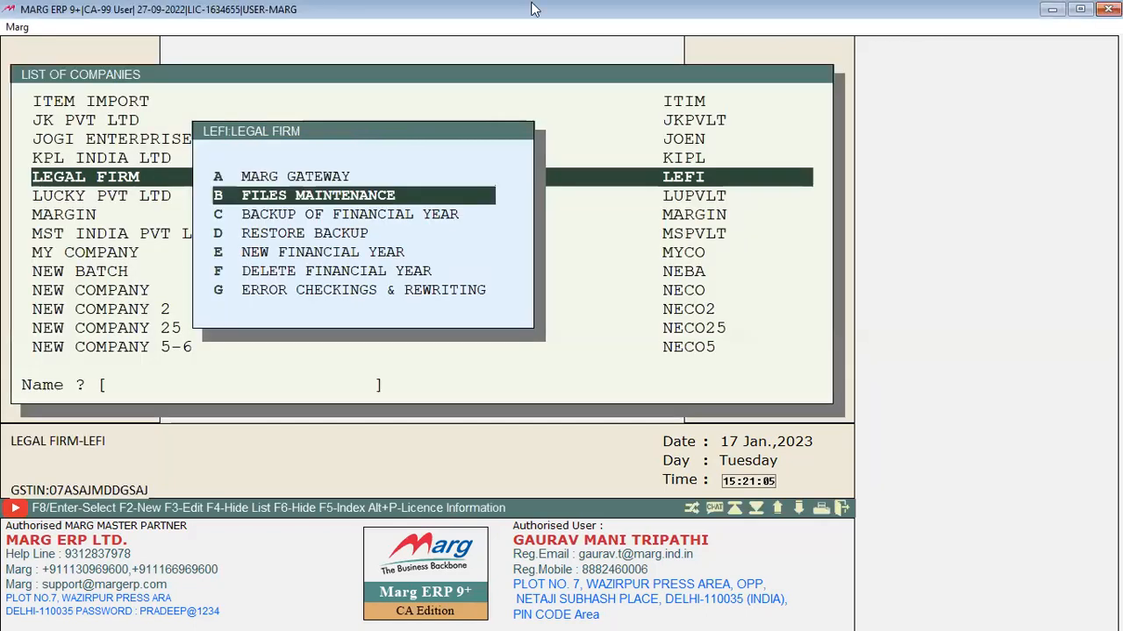
- Return to LEGAL FIRM and check its ledger balances again, down to OFFICE RENT
key("Escape")
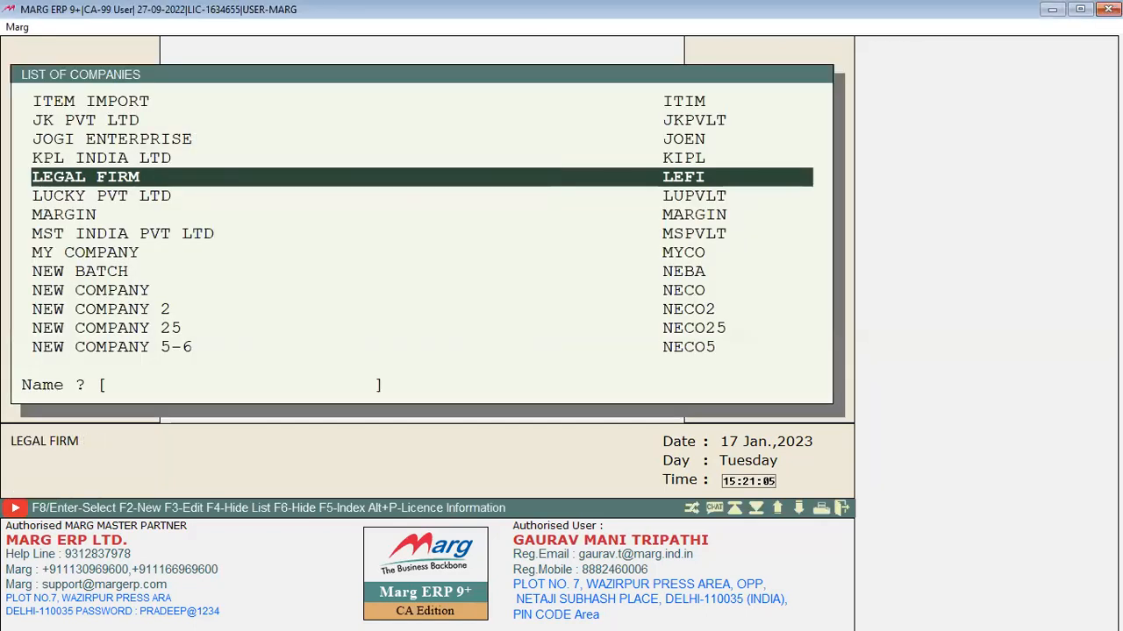
key("Escape")
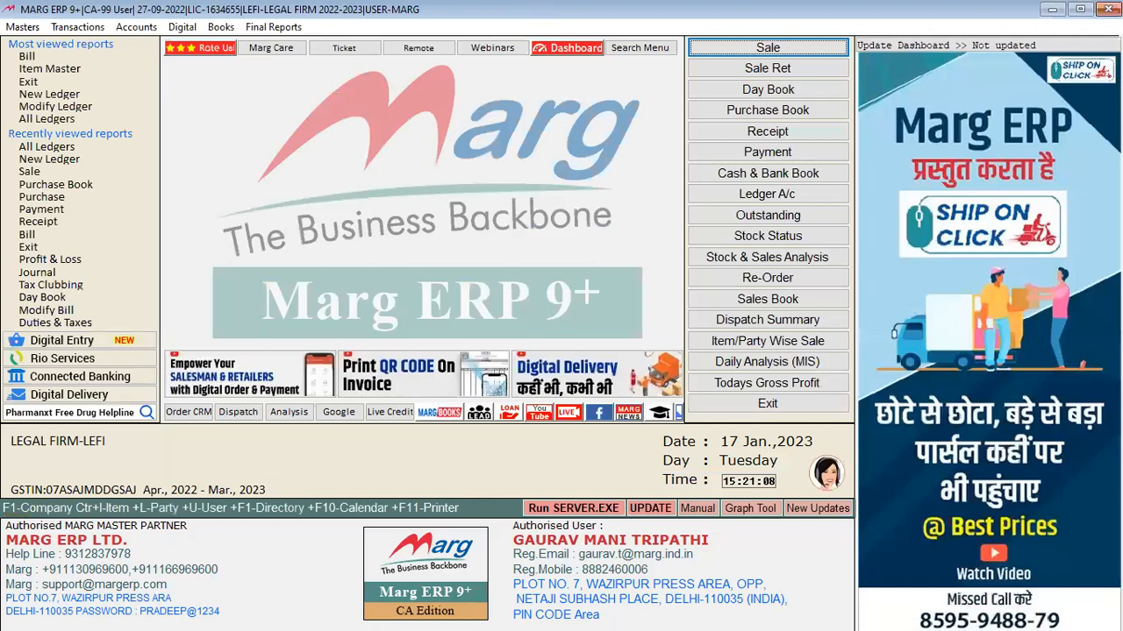
key("ctrl+l")
key("Down")
key("Down")
key("Down")
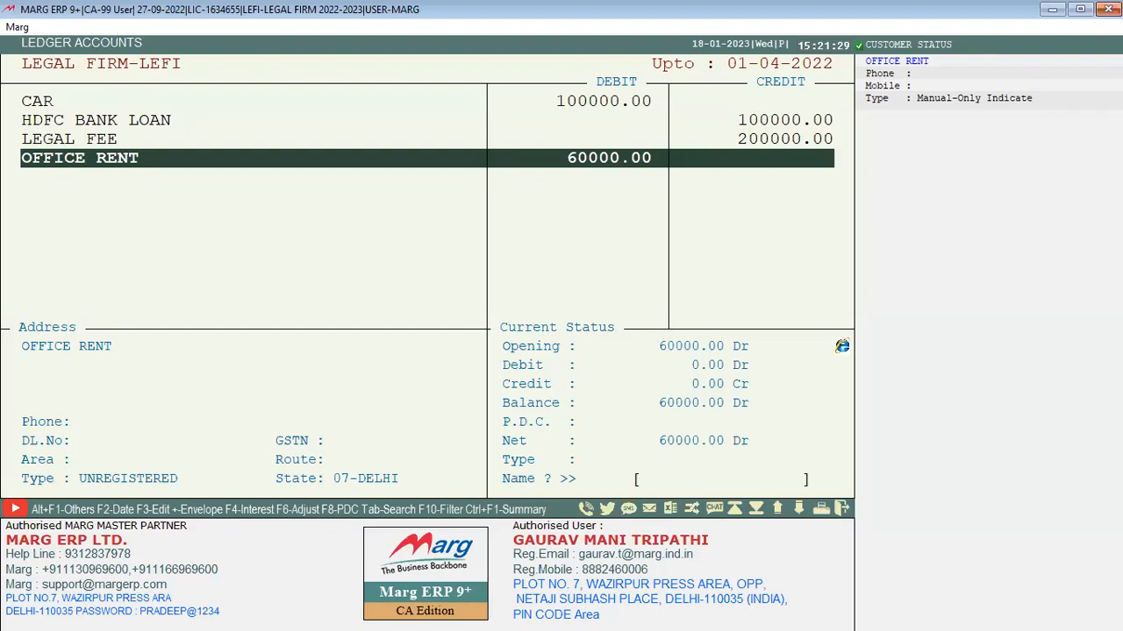
key("Escape")
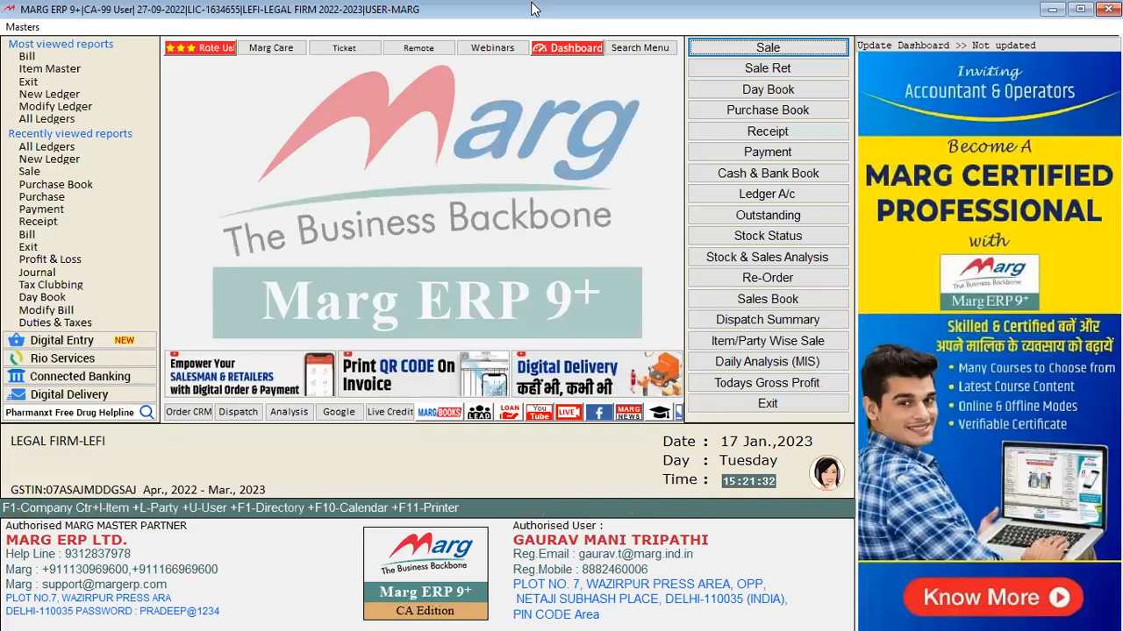
- Create LEGAL FIRM's new financial year 01-04-2023 to 31-03-2024, accepting the default balance and challan transfer options
key("Escape")
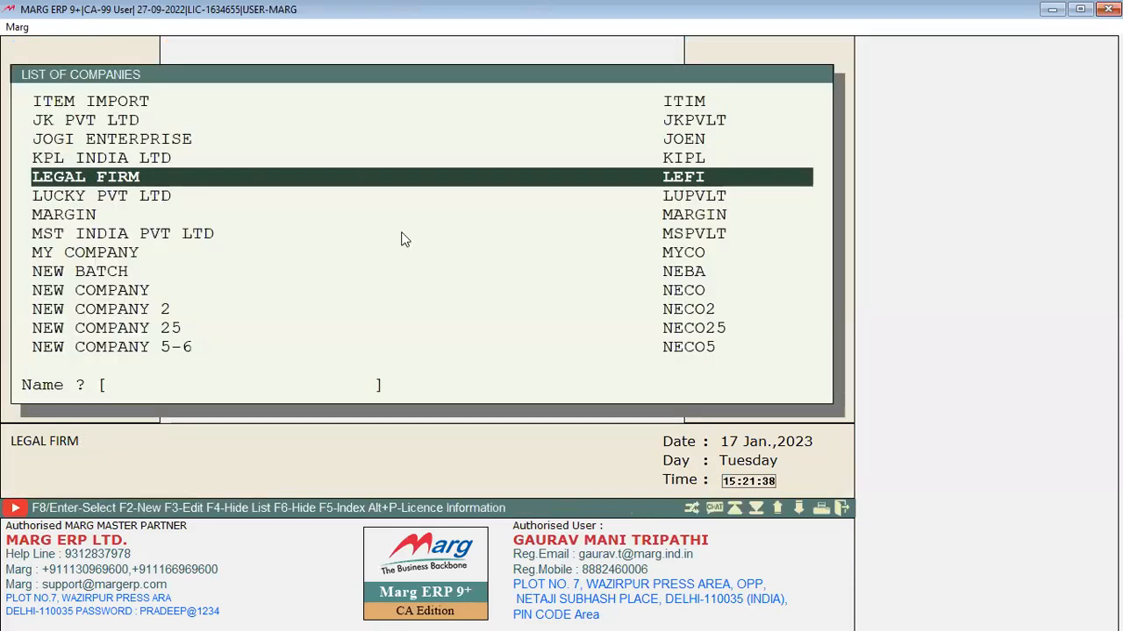
key("Return")
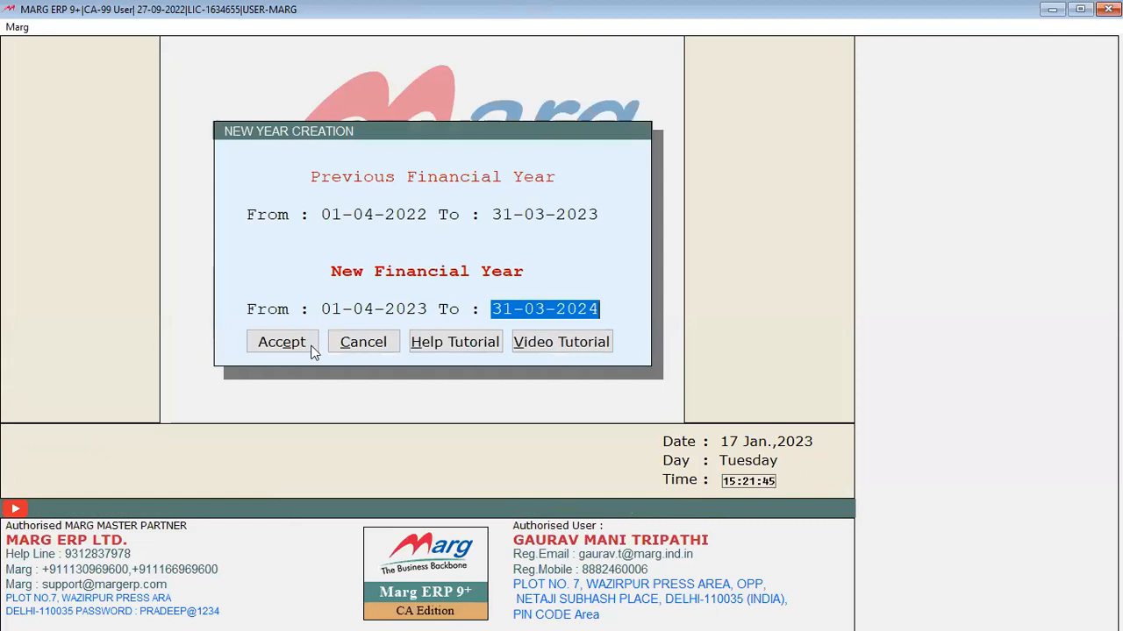
left_click(263, 356)
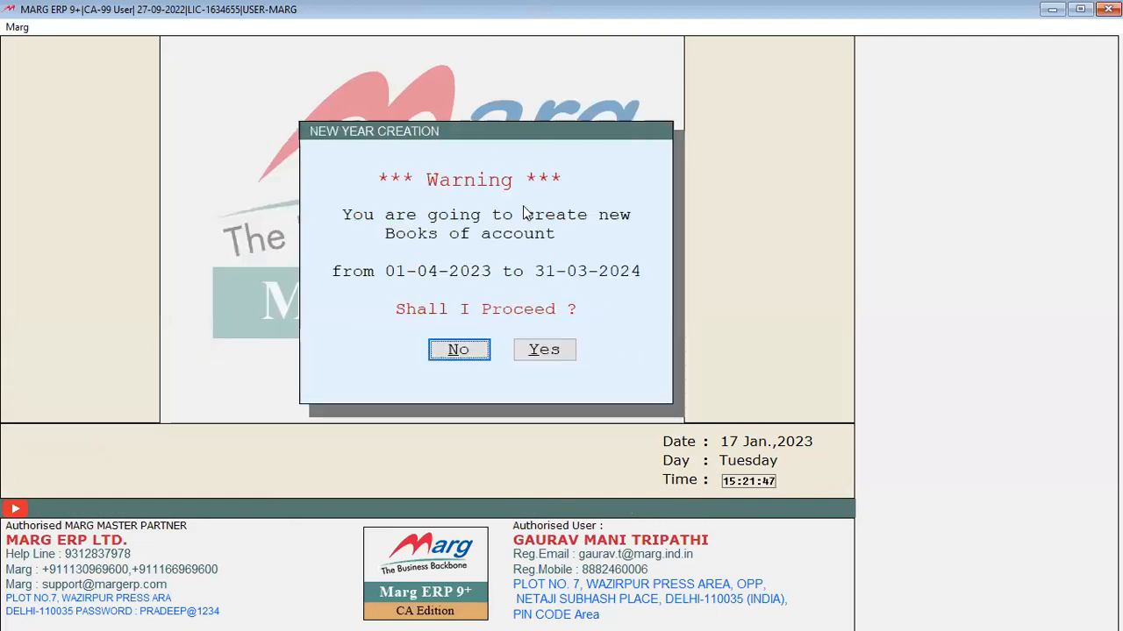
left_click(542, 354)
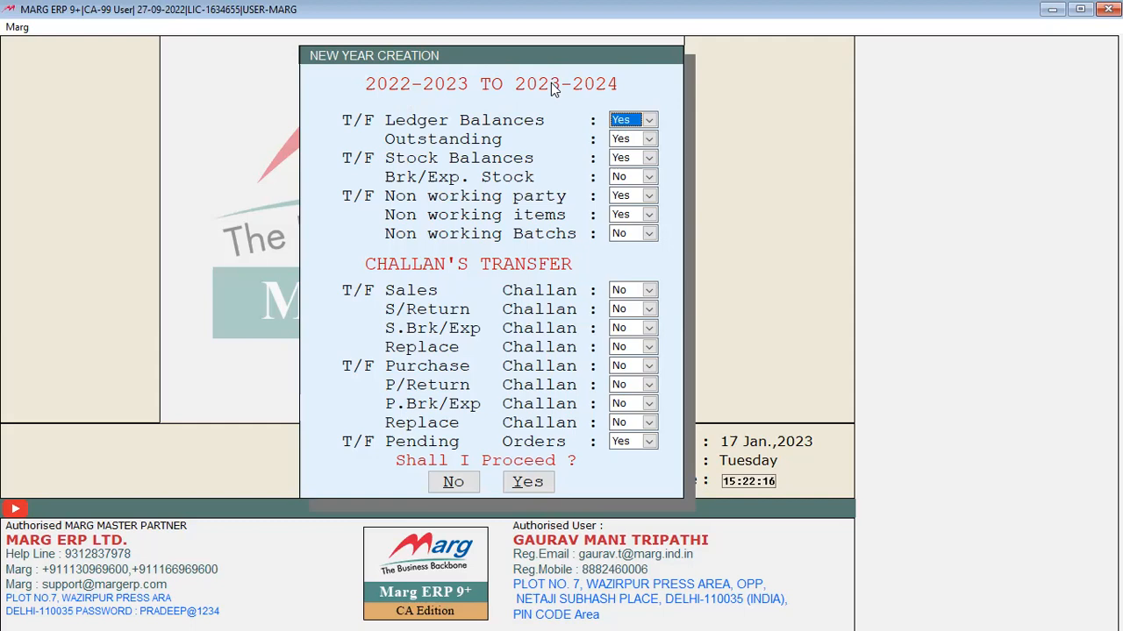
left_click(529, 478)
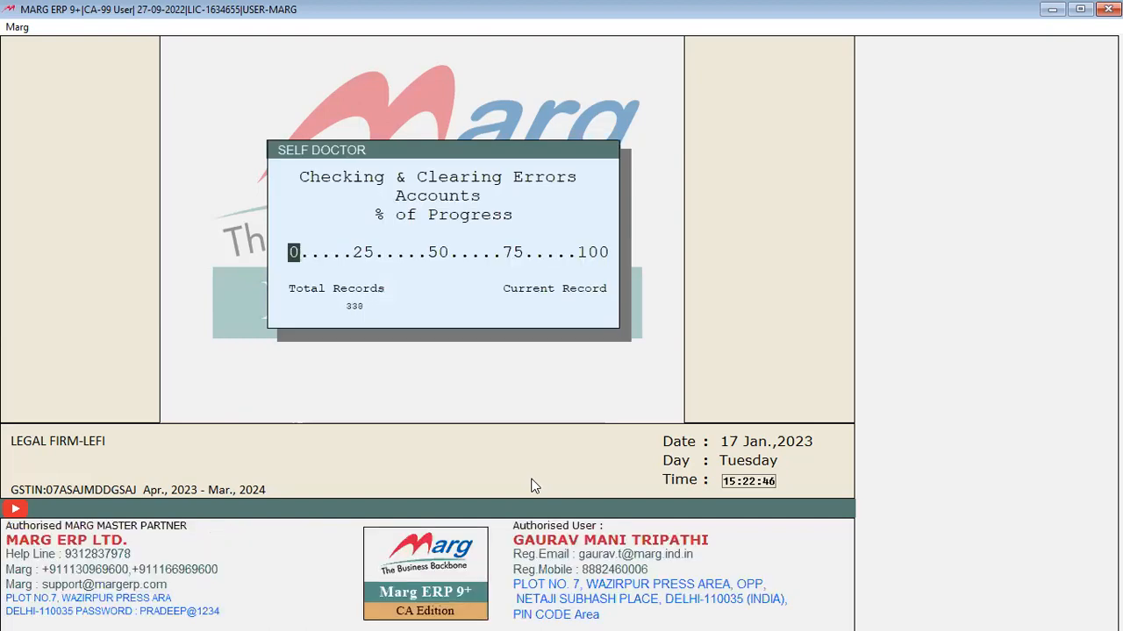
- Return to the company list and select LEGAL FIRM again once its year creation has run
key("Escape")
key("Escape")
key("Return")
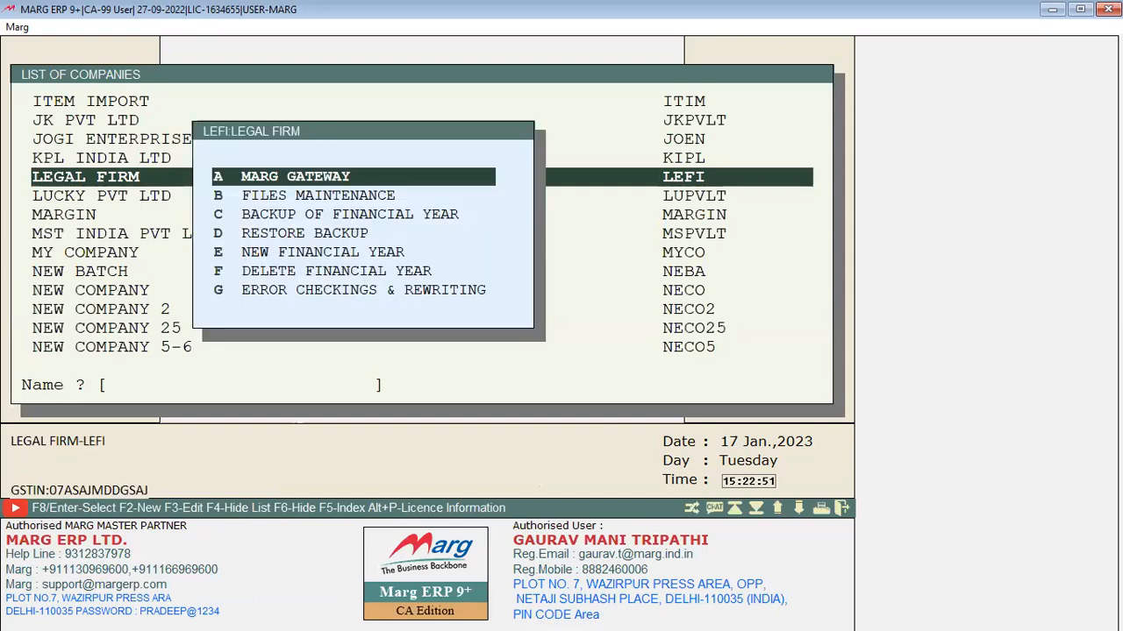
key("Return")
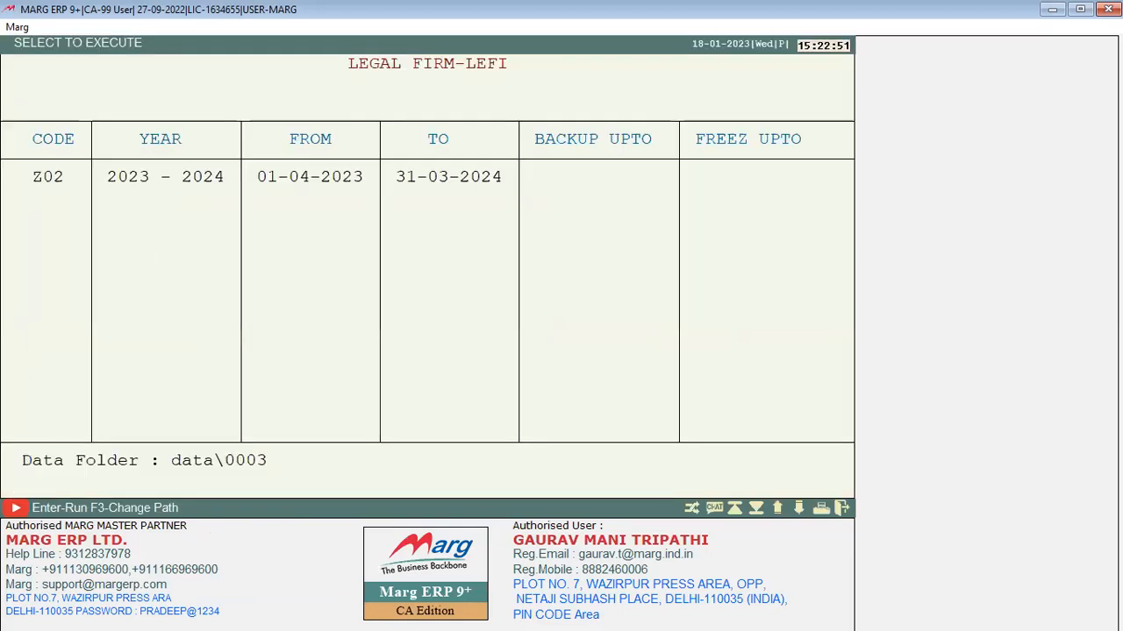
key("Return")
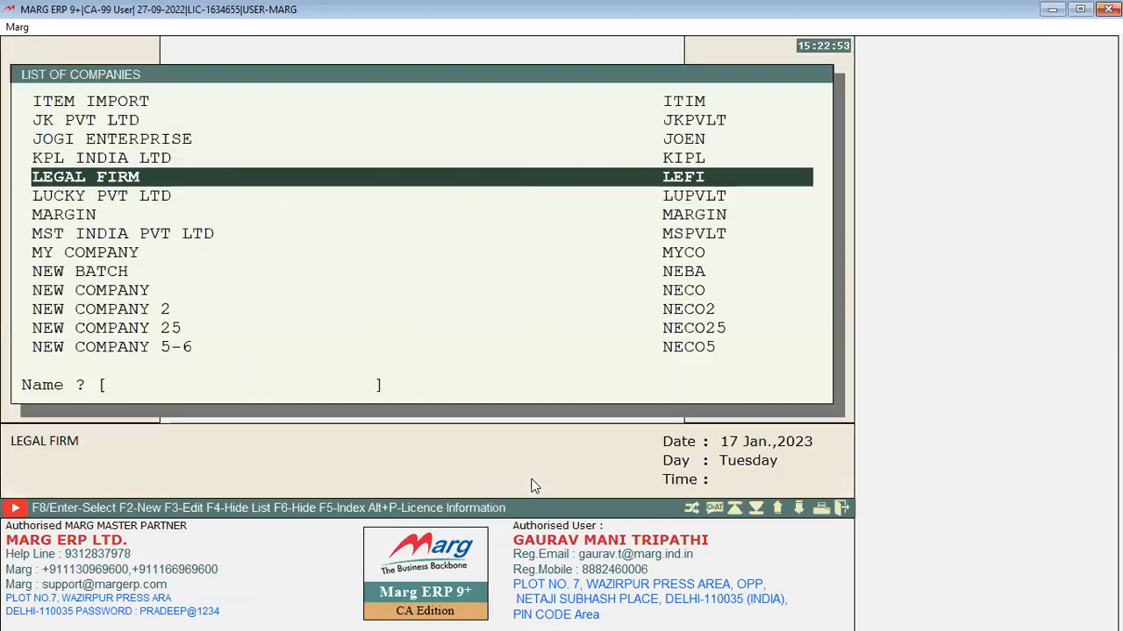
key("Return")
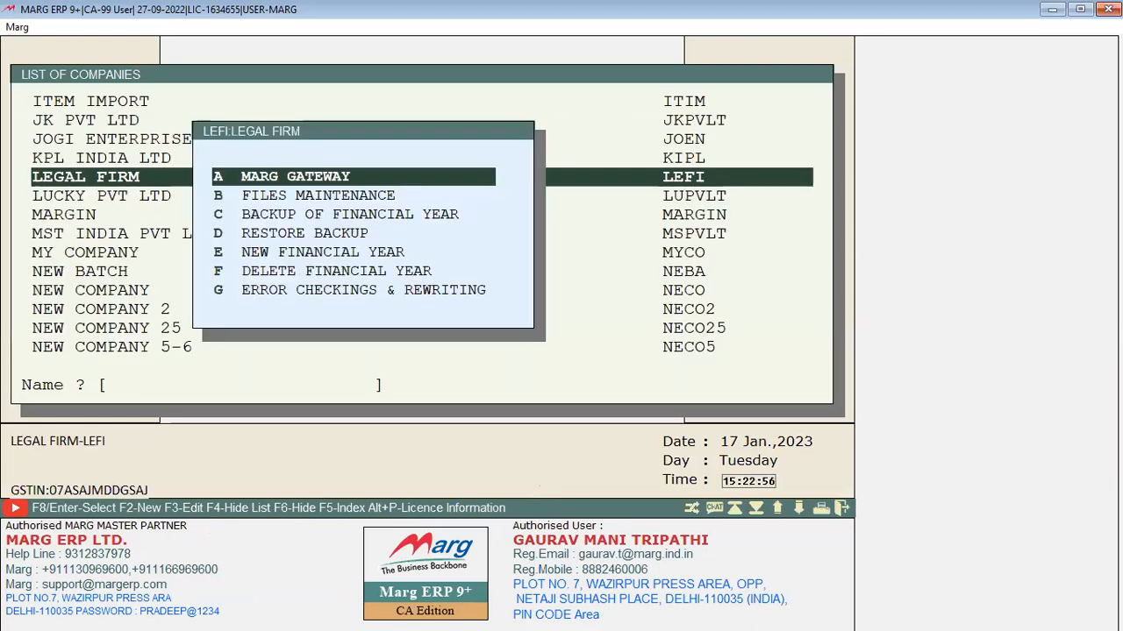
- Open LEGAL FIRM's 2023-2024 financial year and dismiss the Business Type setup
key("Return")
key("Down")
key("Up")
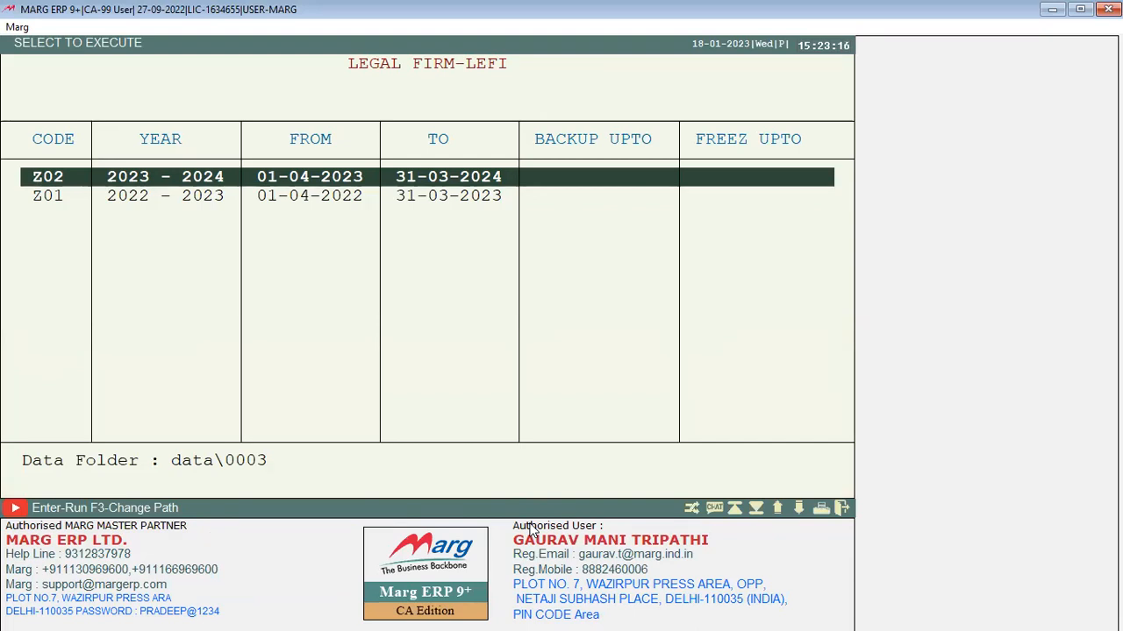
key("Down")
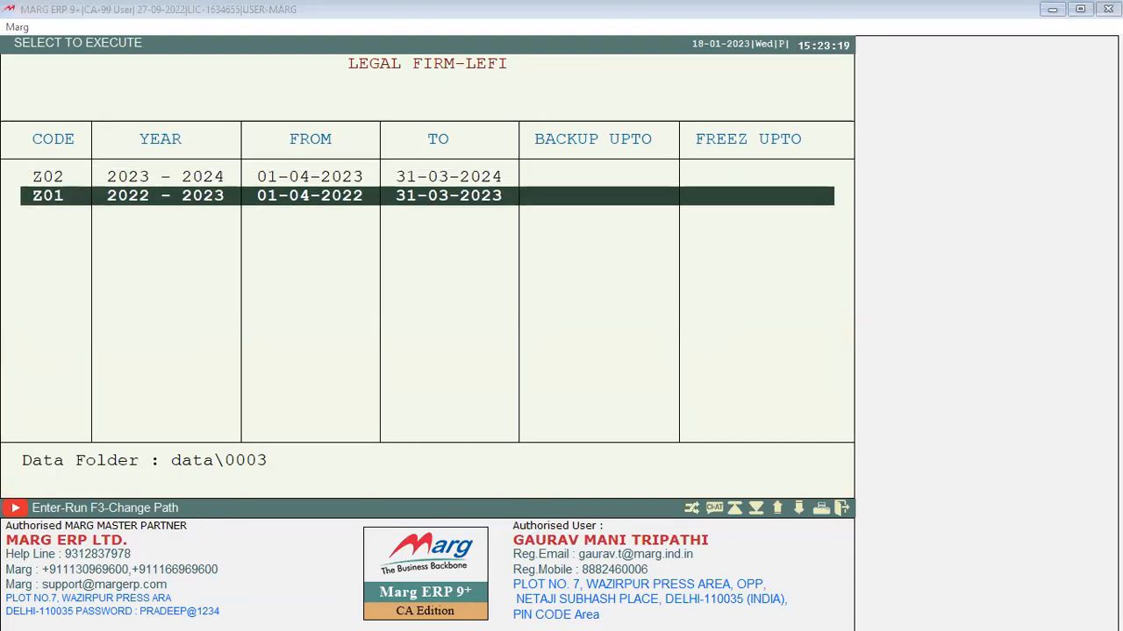
key("Up")
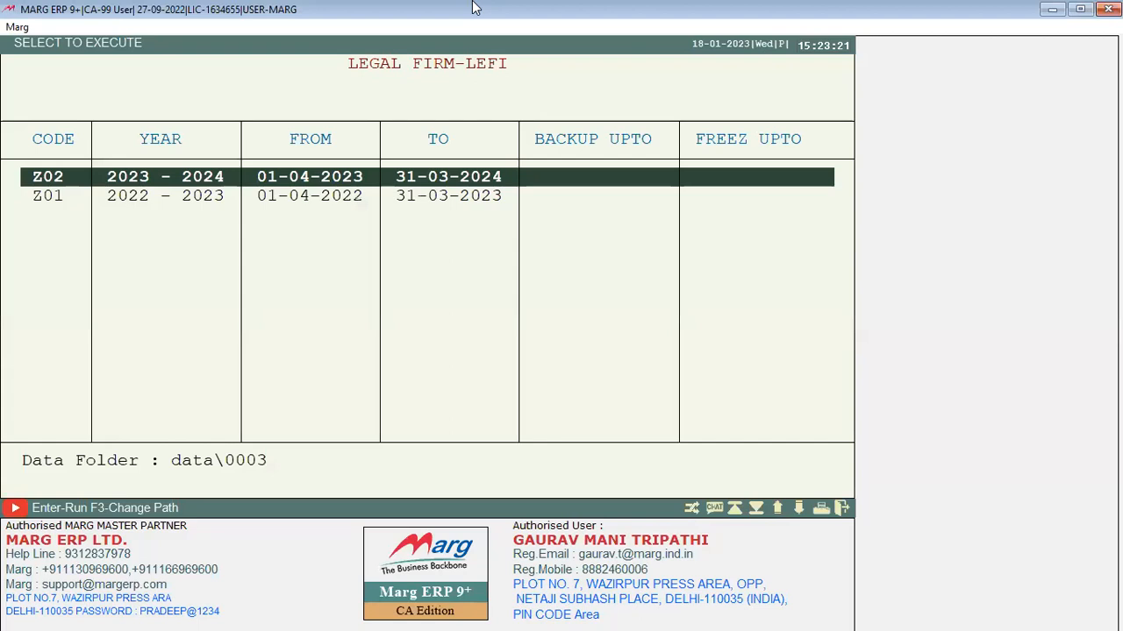
key("Return")
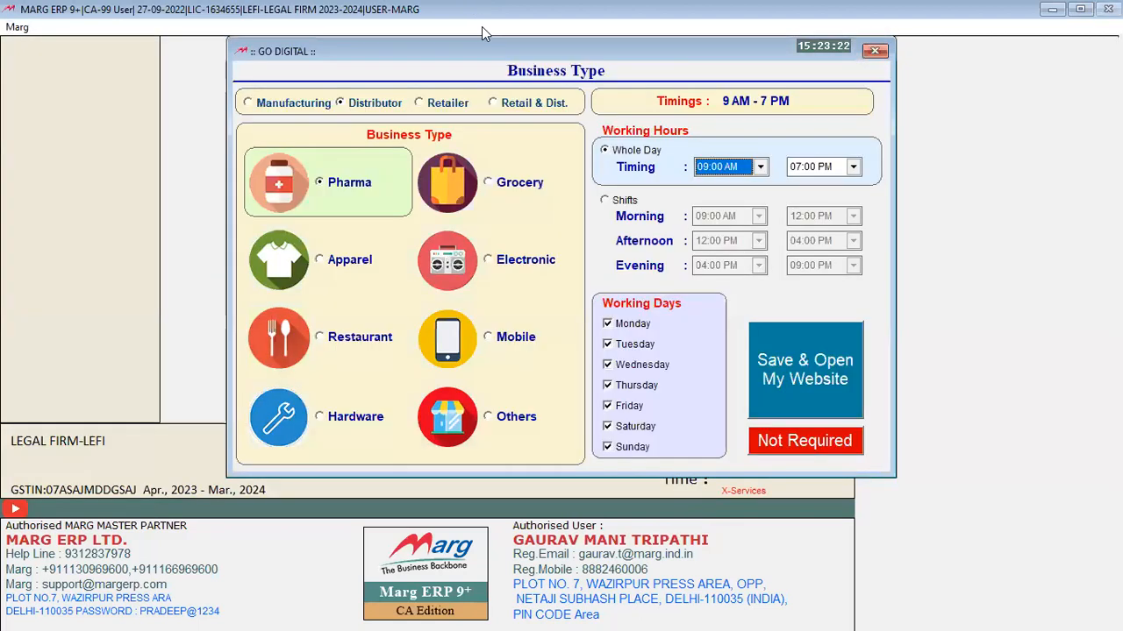
key("Escape")
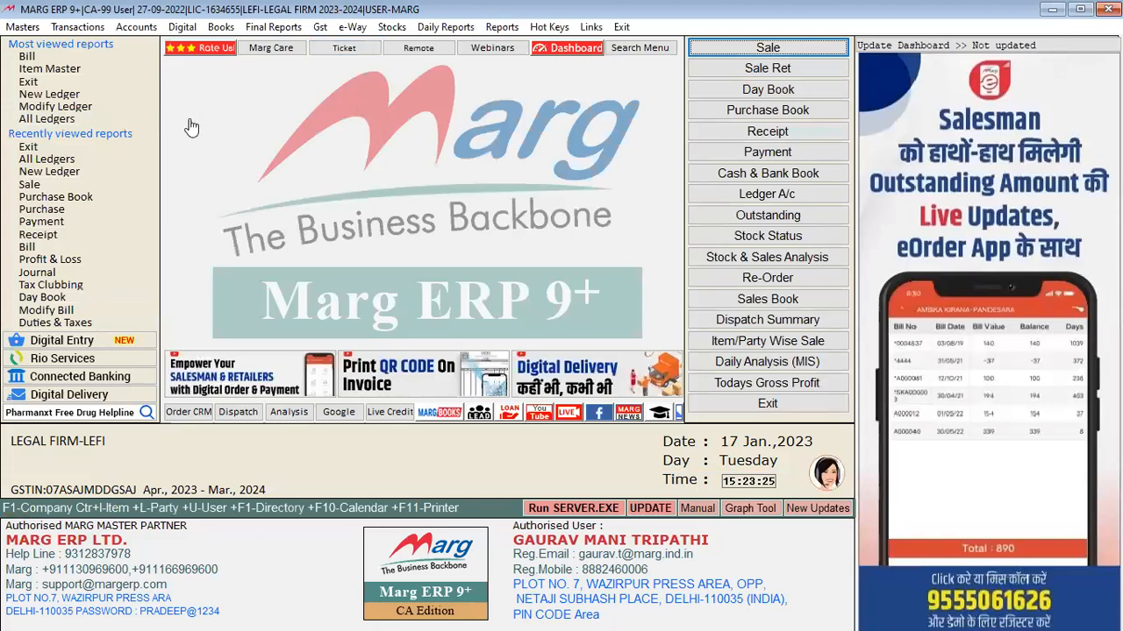
- Check the LEGAL FEE and OFFICE RENT balances in the ledger list of the 2023-2024 year
left_click(220, 28)
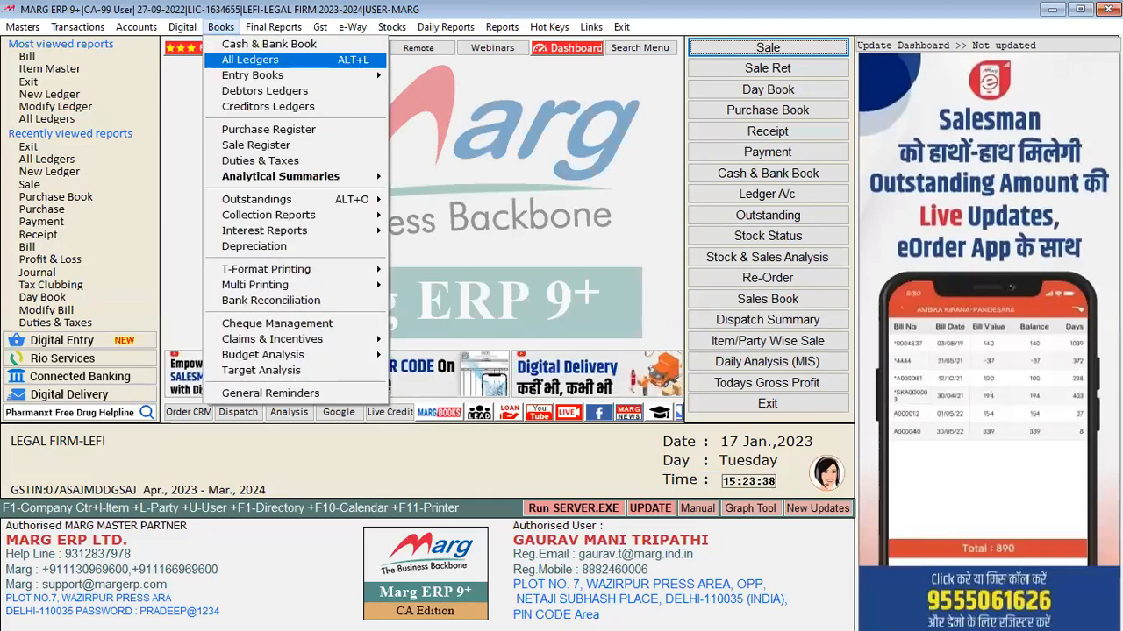
key("Return")
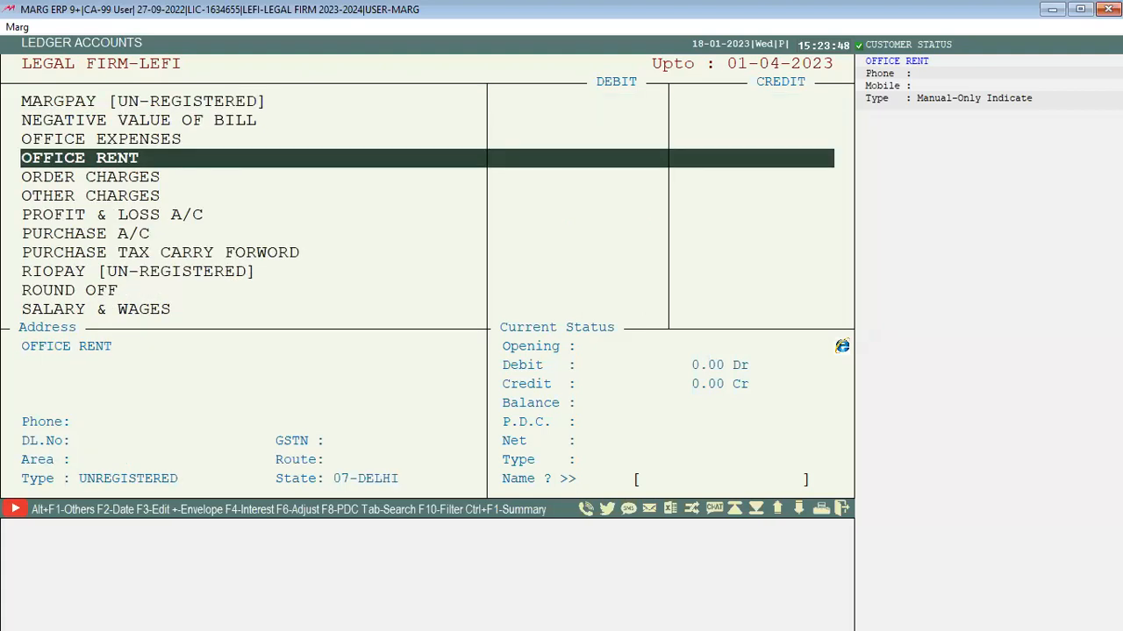
type("L")
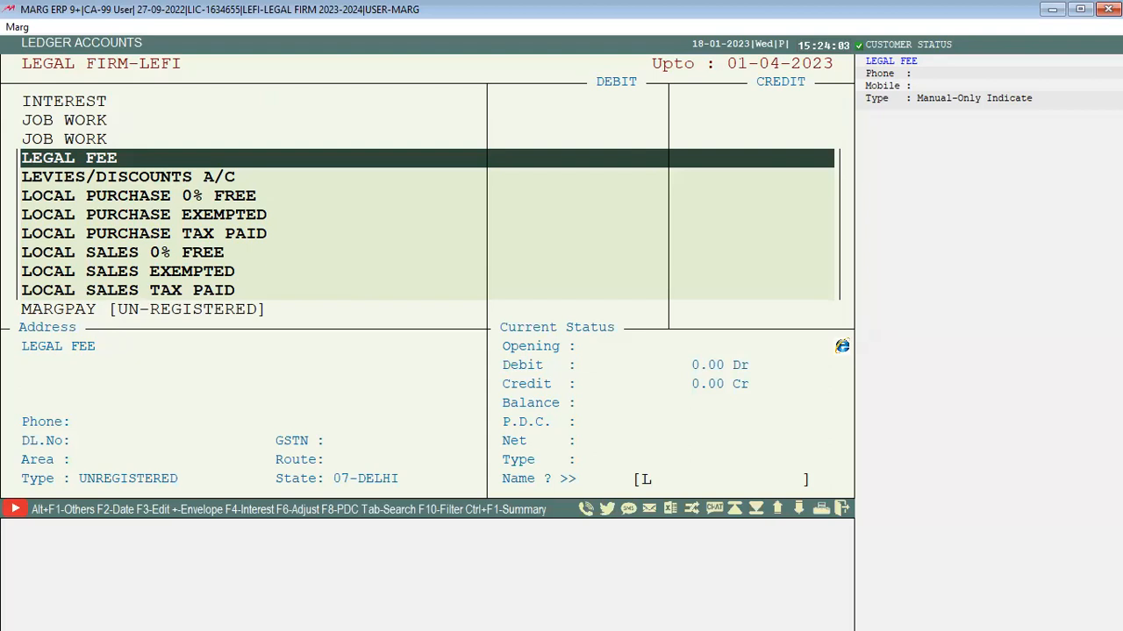
type("O")
key("BackSpace")
key("BackSpace")
type("O")
key("Down")
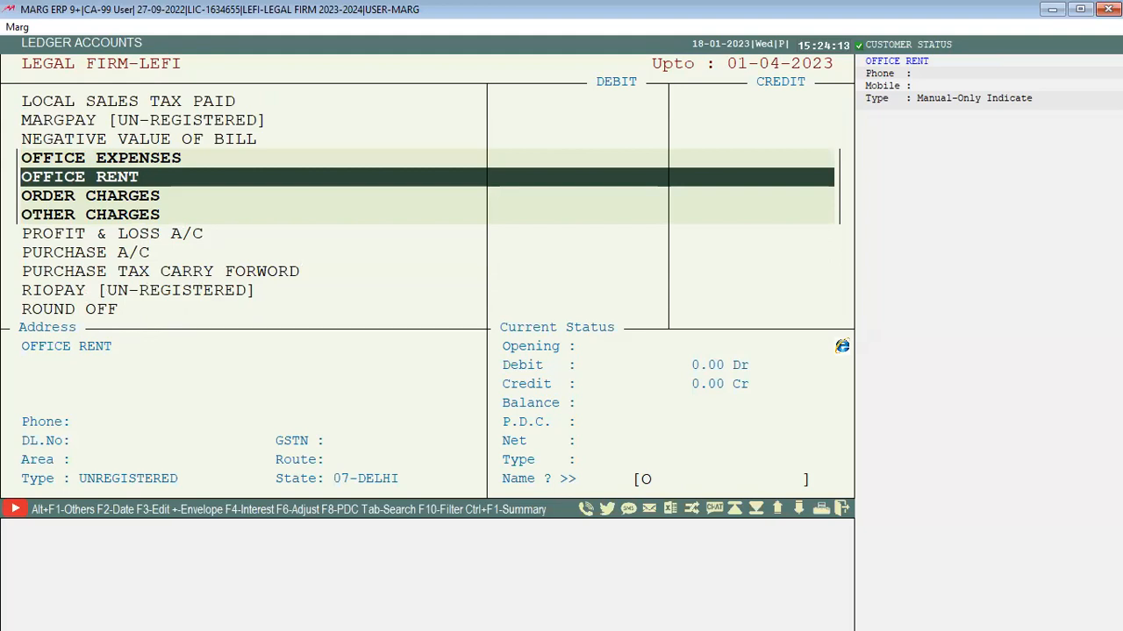
- Find the CAR ledger and compare its opening and debit balances with the ledgers listed below it
key("BackSpace")
type("C")
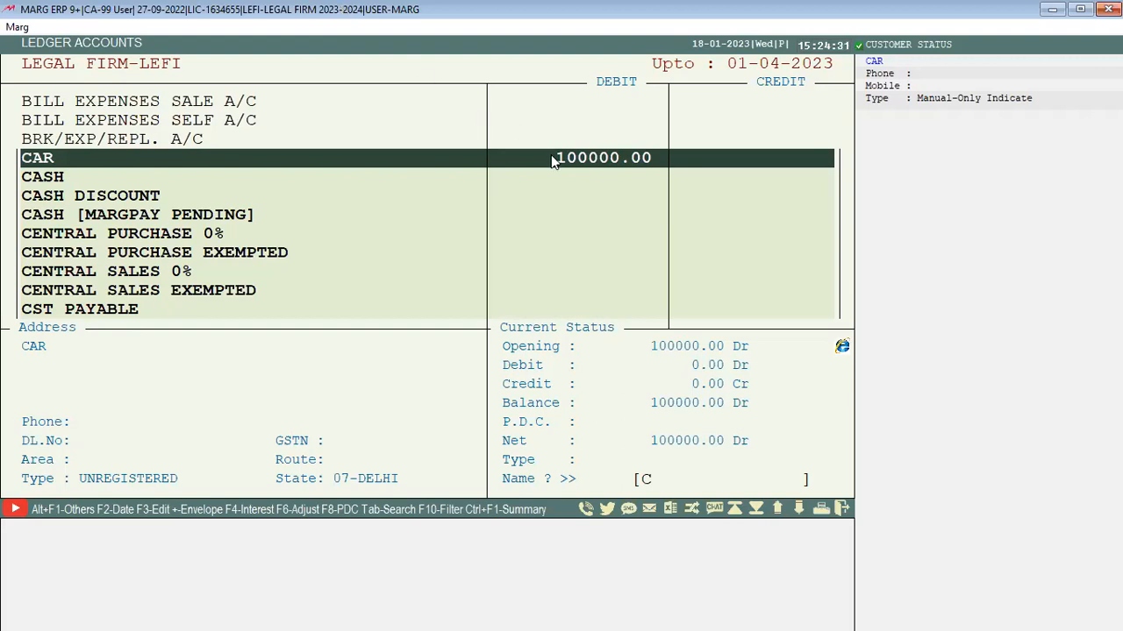
key("Up")
key("Down")
key("Down")
key("Down")
key("Down")
key("Down")
key("Down")
key("Down")
key("Down")
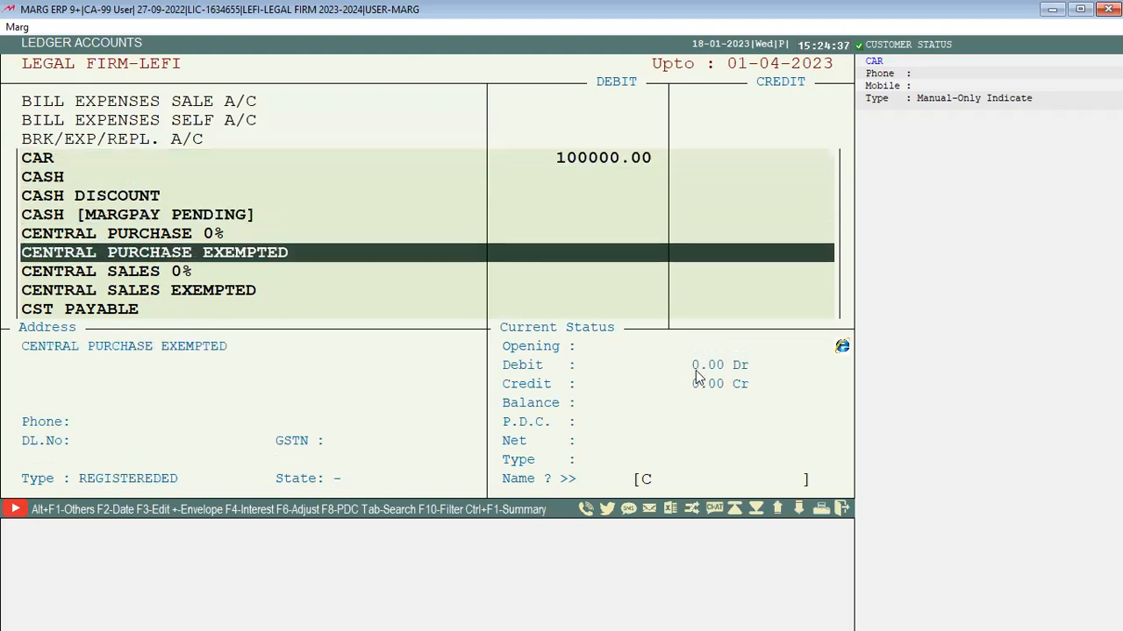
key("Up")
key("Up")
key("Up")
key("Up")
key("Up")
key("Up")
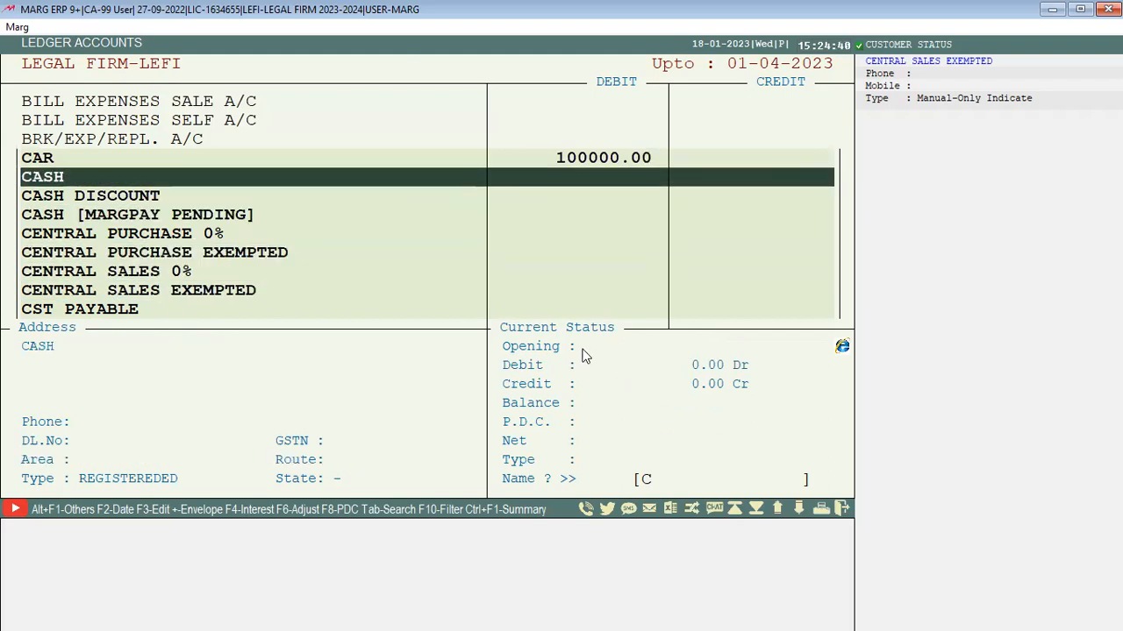
key("Up")
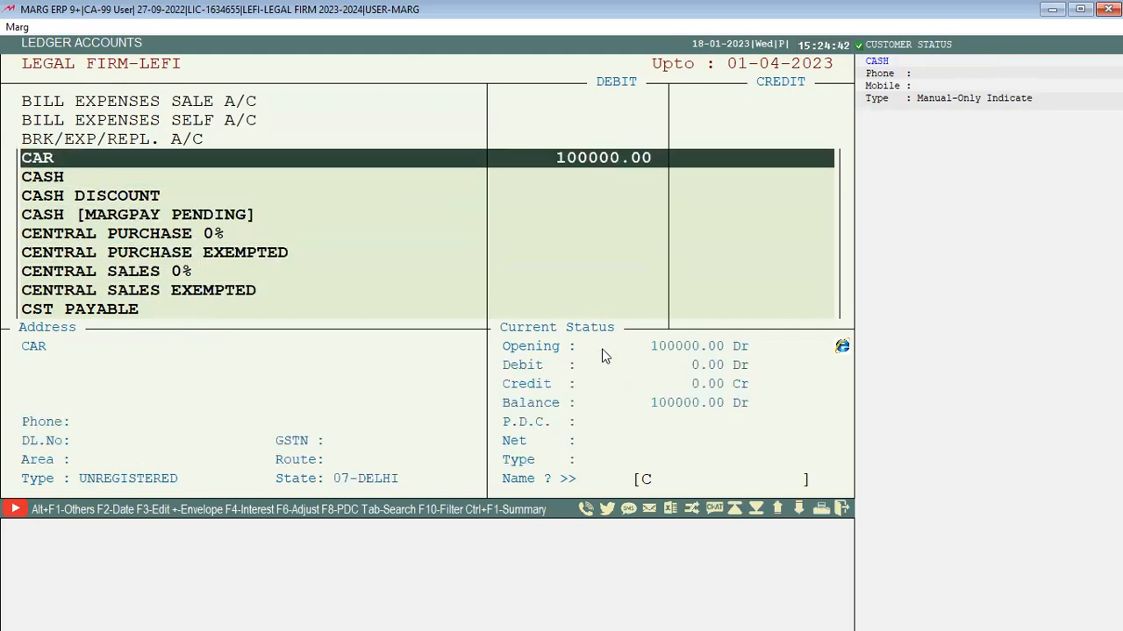
key("Down")
key("Down")
key("Down")
key("Down")
key("Down")
key("Down")
key("Down")
key("Down")
key("Up")
key("Up")
key("Up")
key("Up")
key("Up")
key("Up")
key("Up")
key("Up")
key("Up")
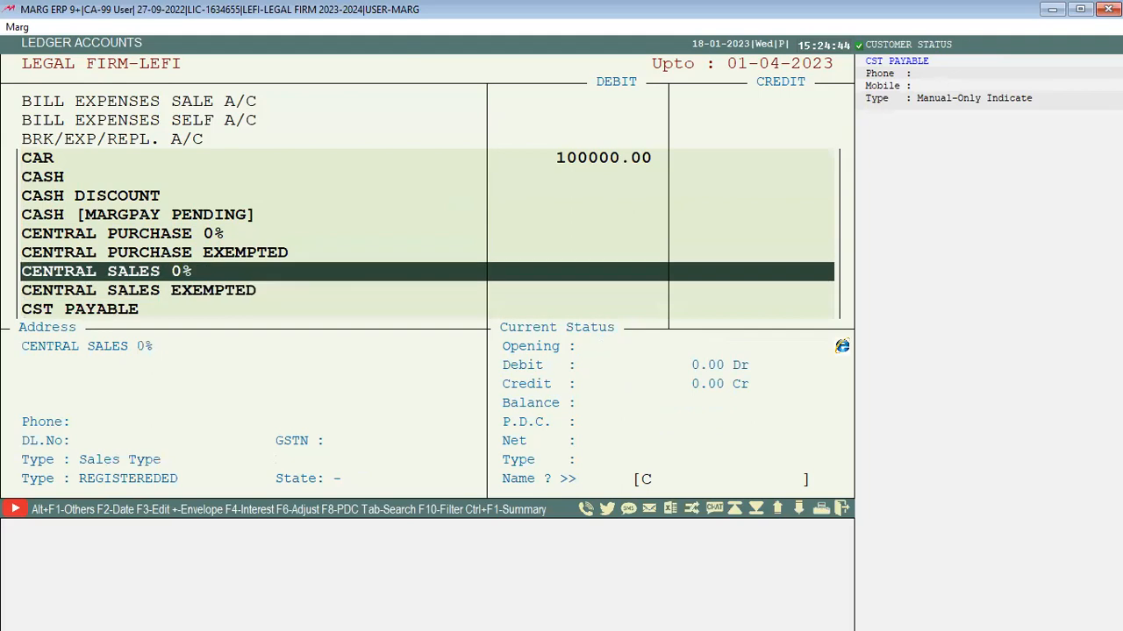
key("Down")
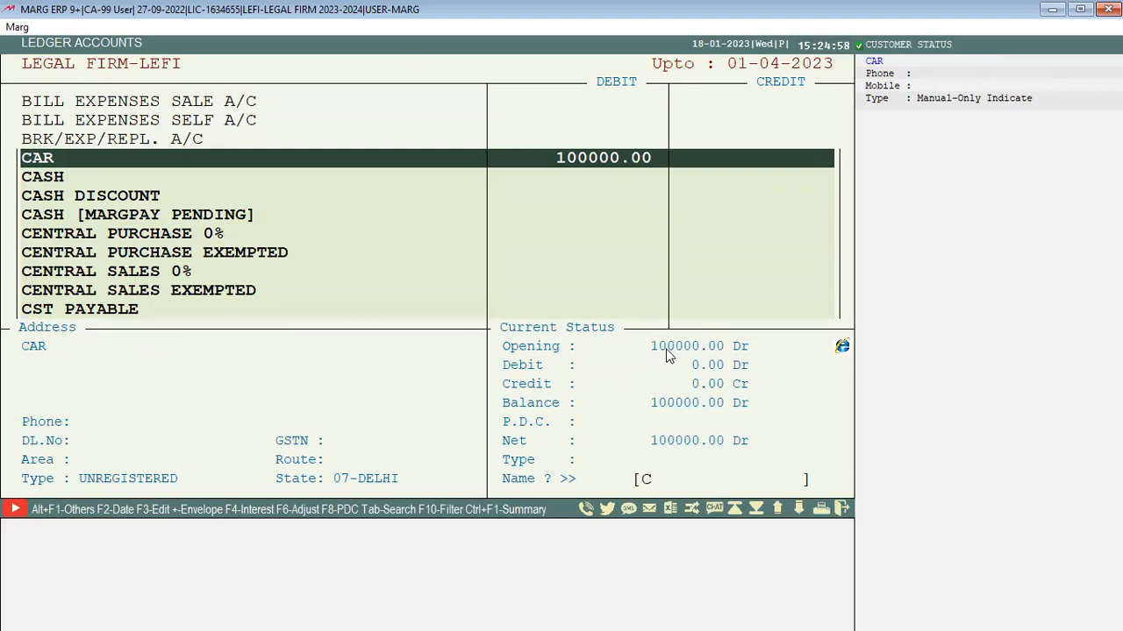
key("Escape")
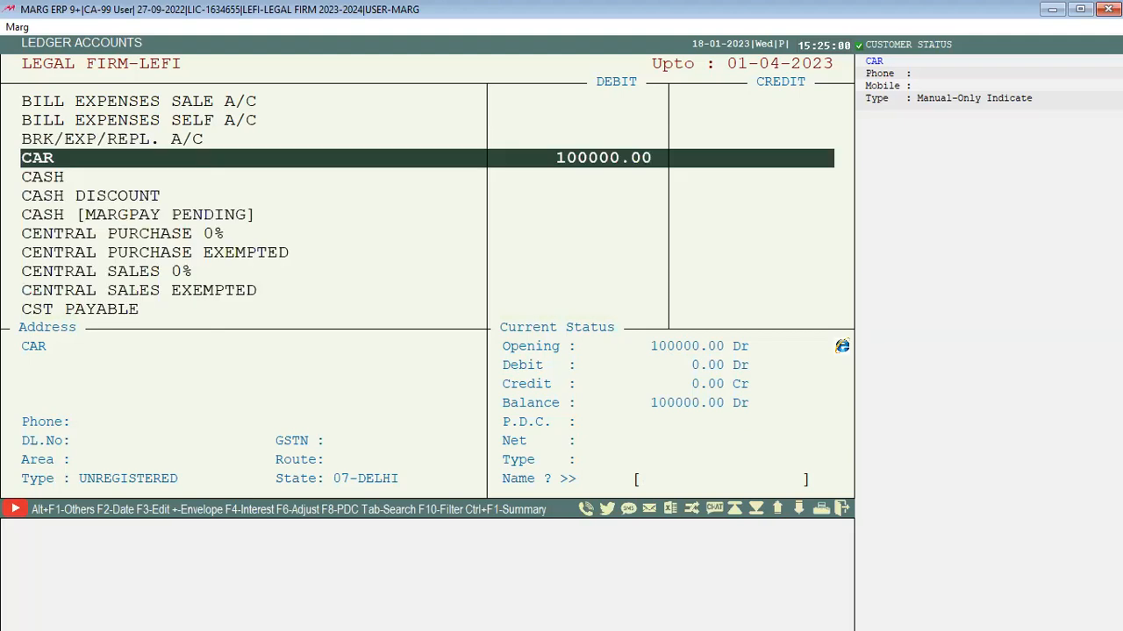
- Find the HDFC BANK LOAN ledger and check its opening and credit balances
type("H")
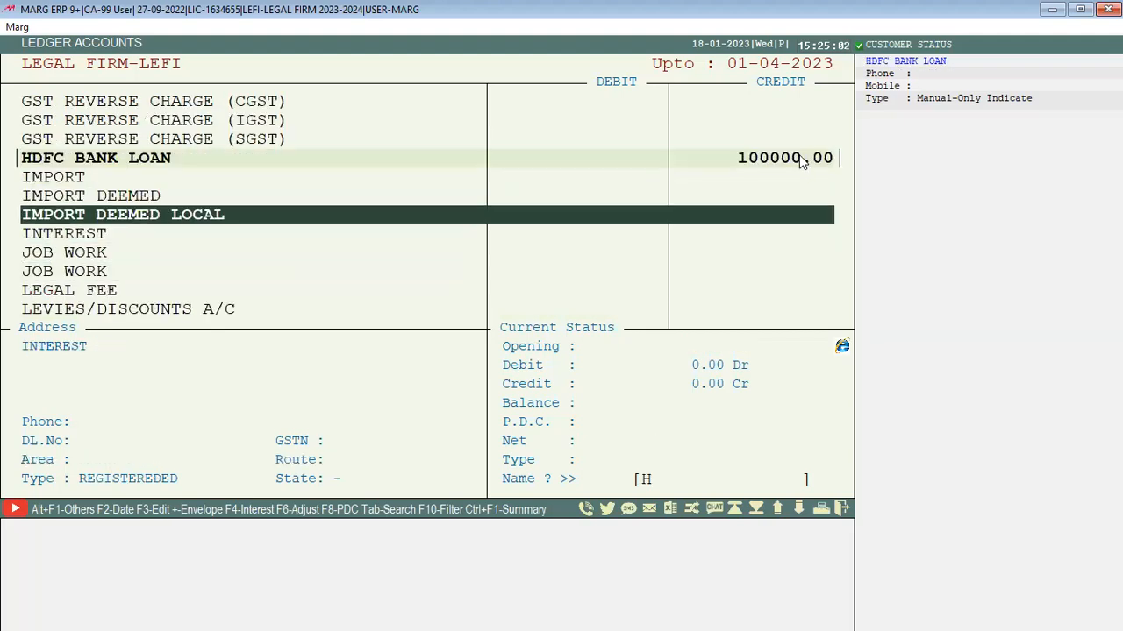
key("Up")
key("Up")
key("Up")
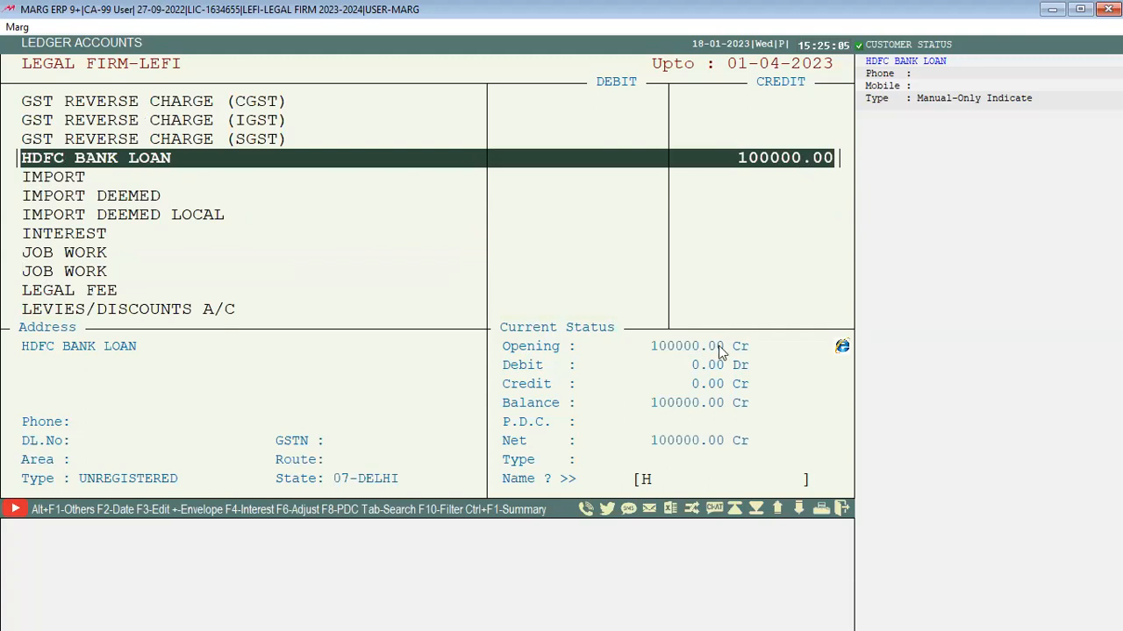
key("Return")
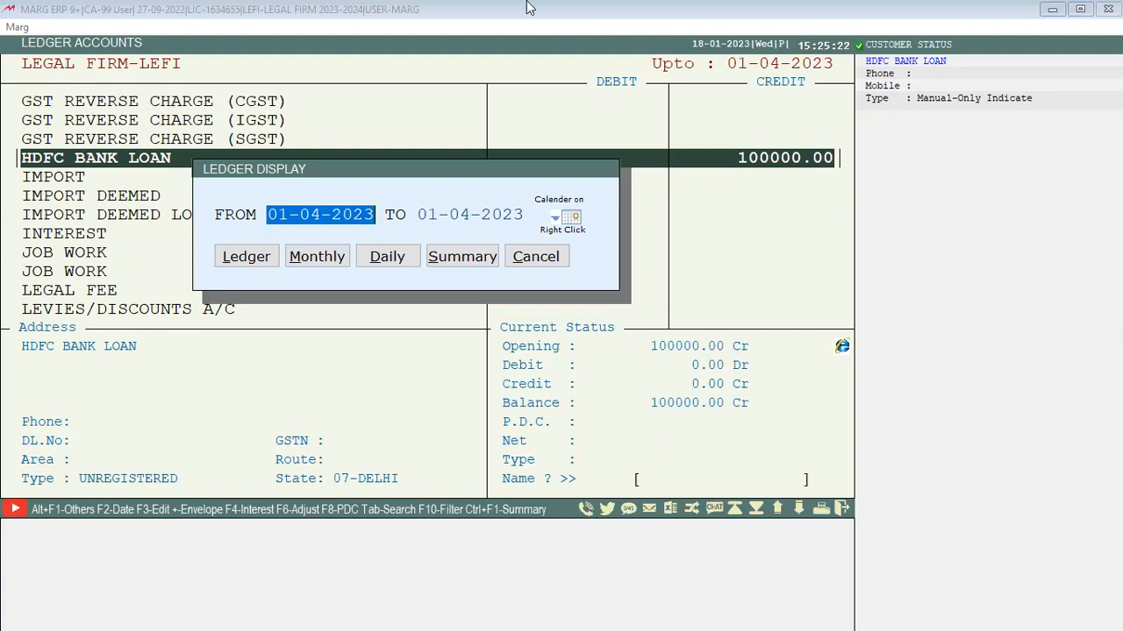
key("Escape")
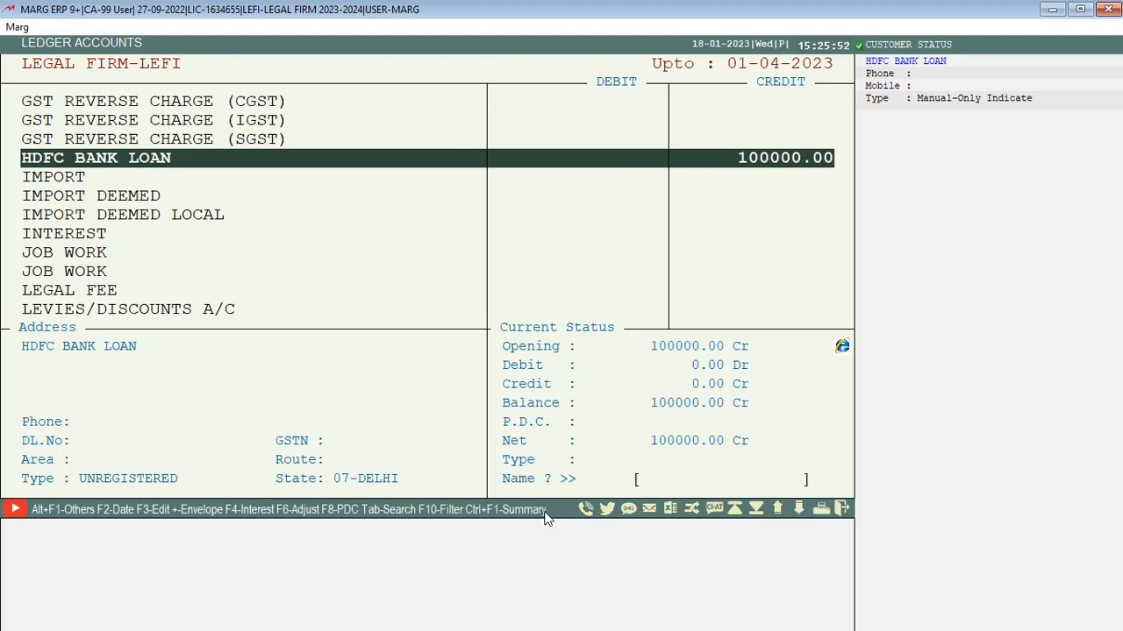
key("Up")
key("Up")
key("Down")
key("Down")
key("Down")
key("Down")
key("Down")
key("Down")
key("Down")
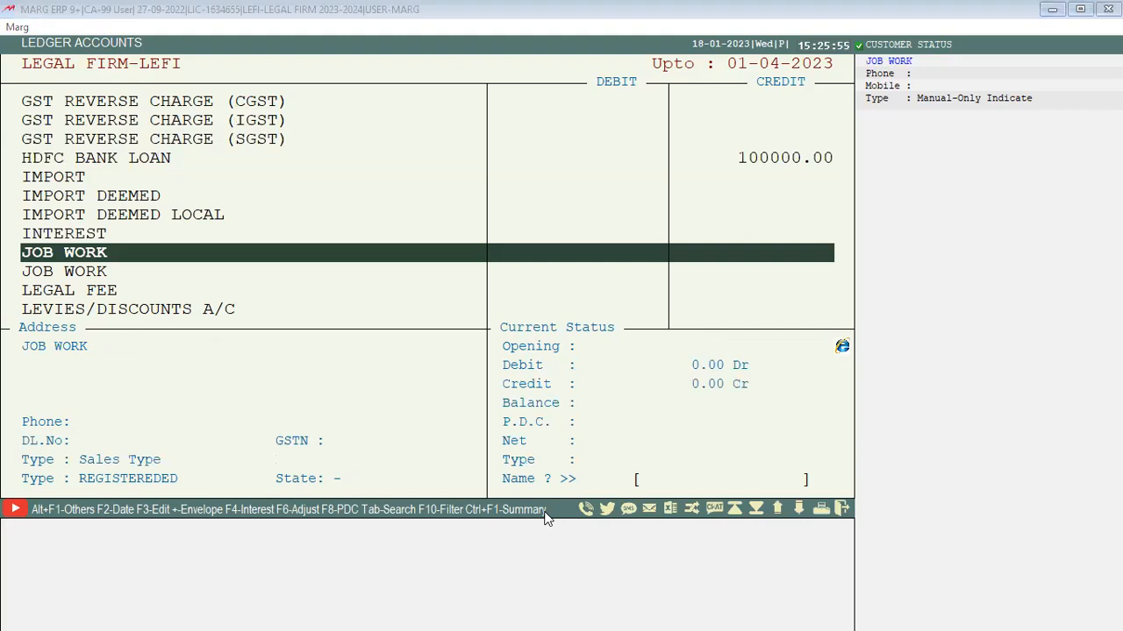
key("Up")
key("Up")
key("Up")
key("Up")
key("Up")
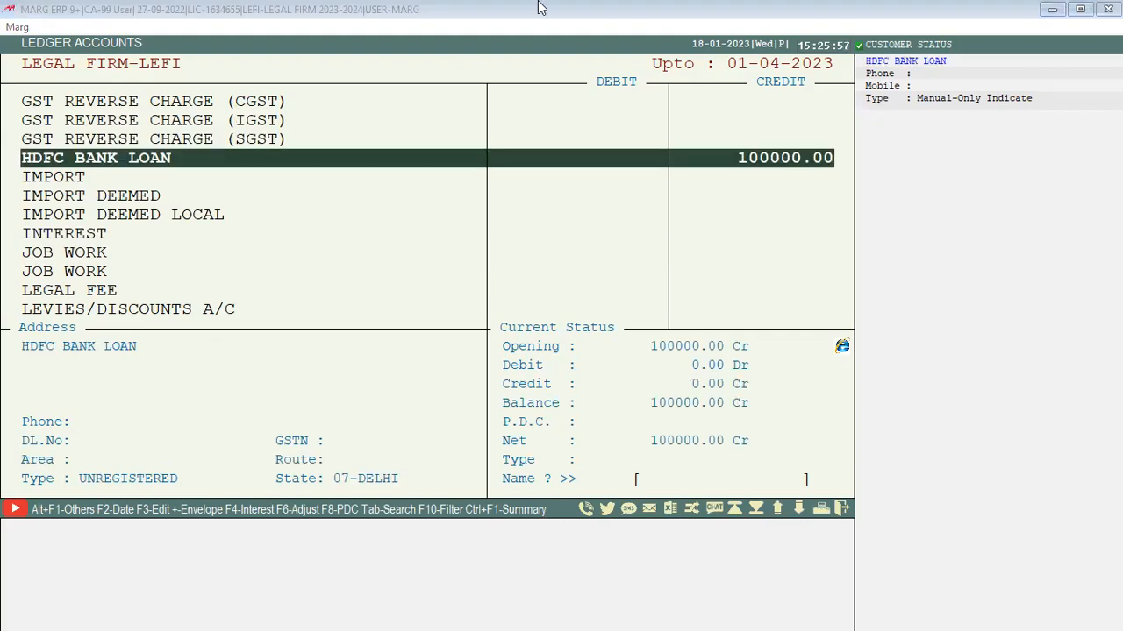
- Leave the 2023-2024 year and open LEGAL FIRM's 2022-2023 financial year
key("Escape")
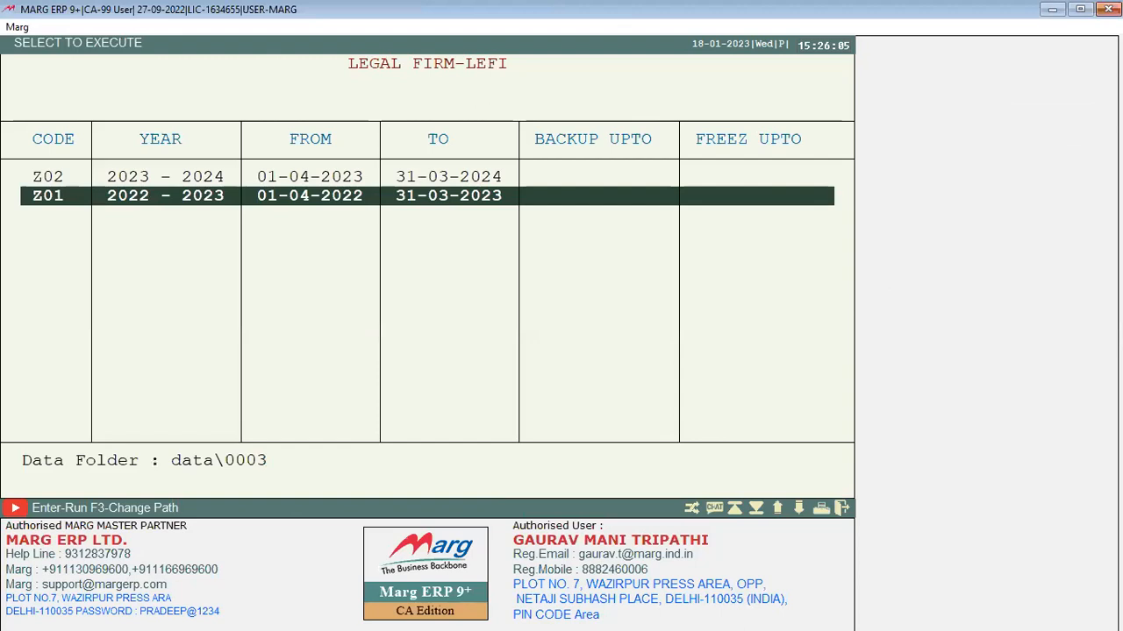
key("Up")
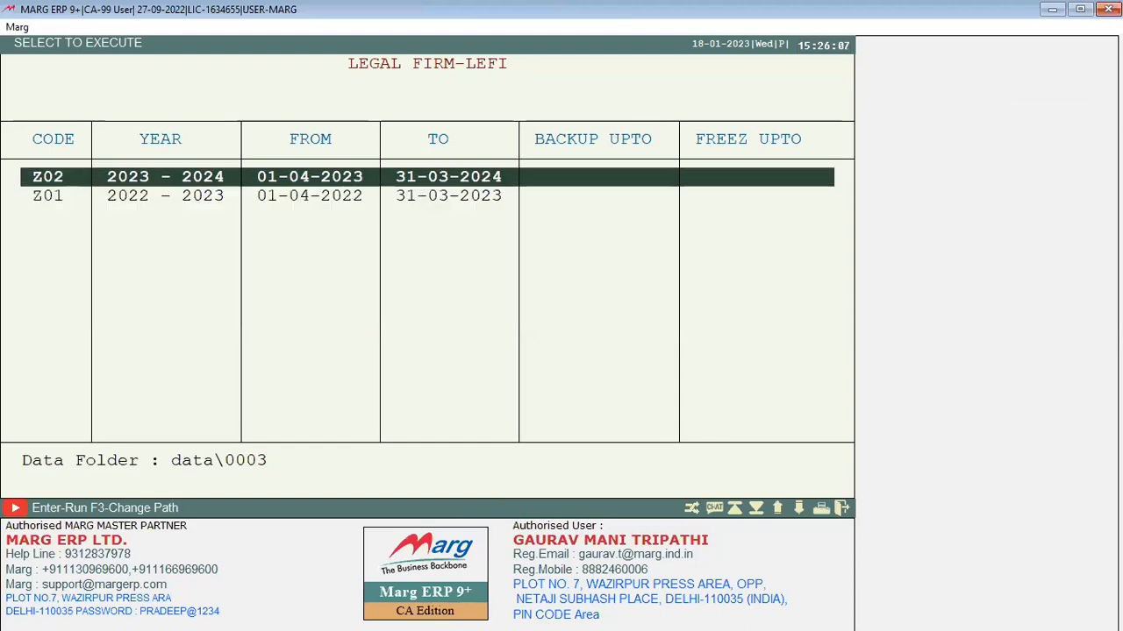
key("Escape")
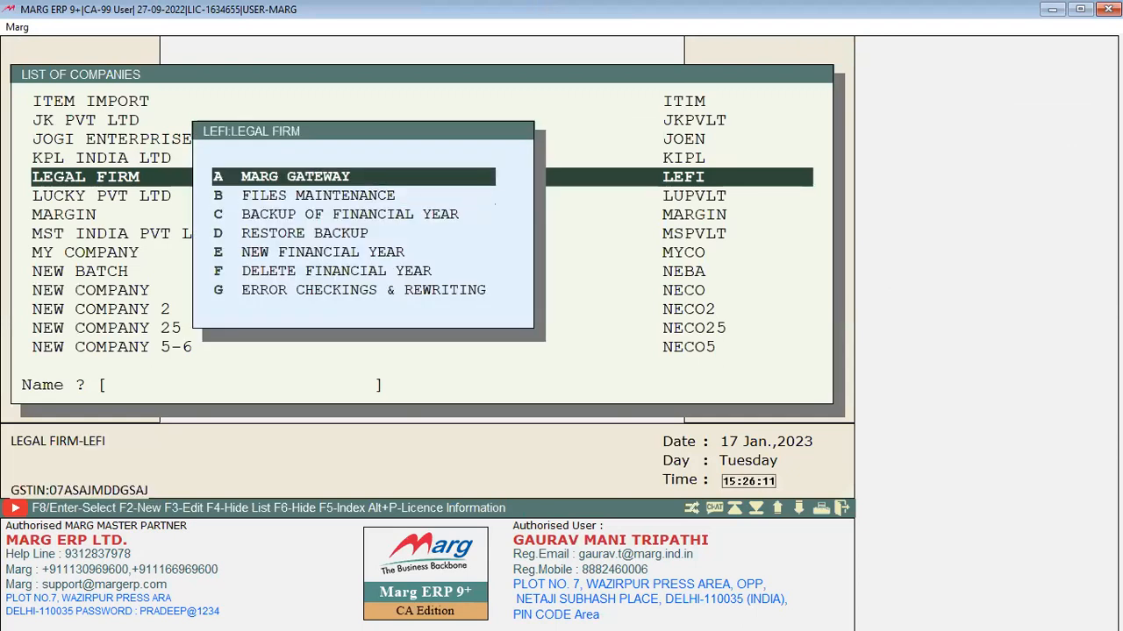
key("Return")
key("Return")
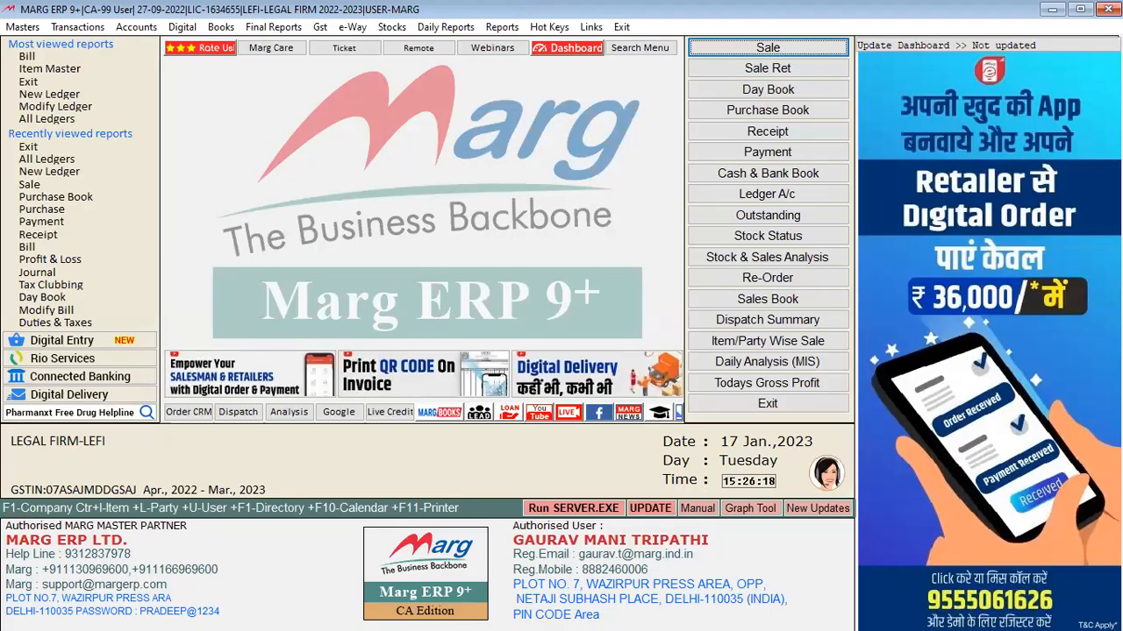
- Start a purchase entry in the 2022-2023 year, confirming the last-financial-year alert with SURE
key("Return")
type("SURE")
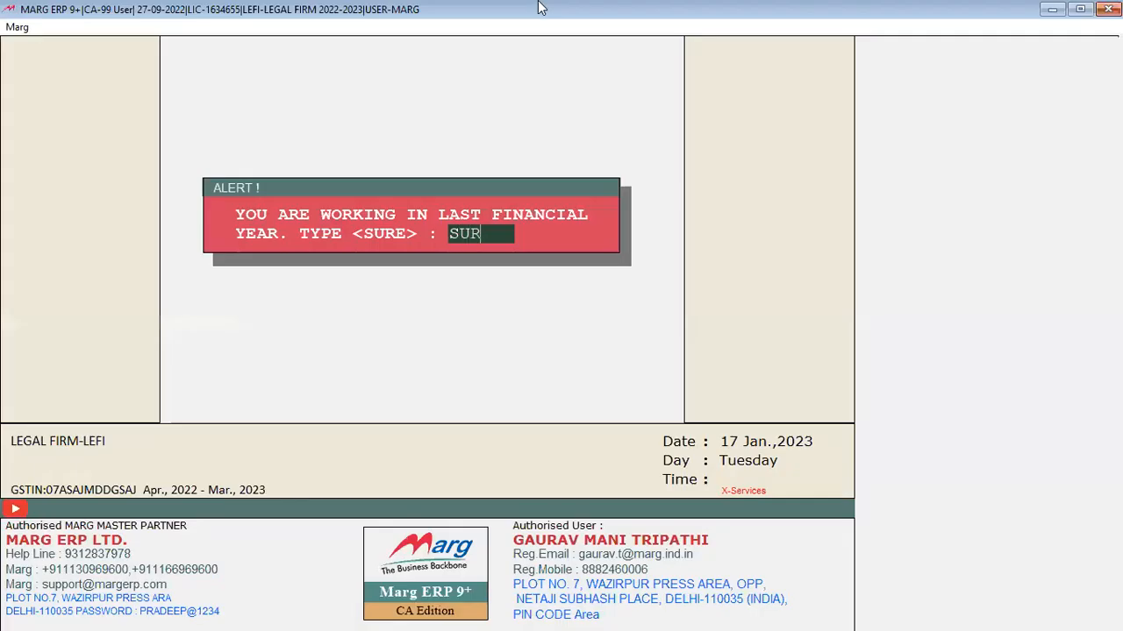
key("Return")
key("Return")
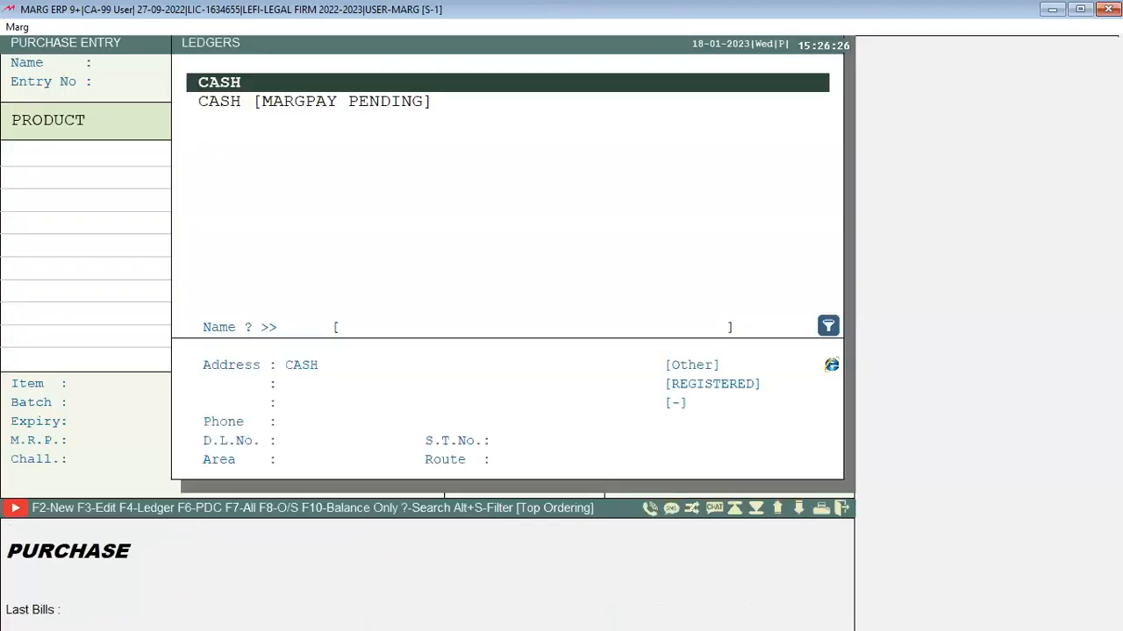
- Add a new supplier ledger for the purchase entry and set the party number to 1234
key("F2")
key("Return")
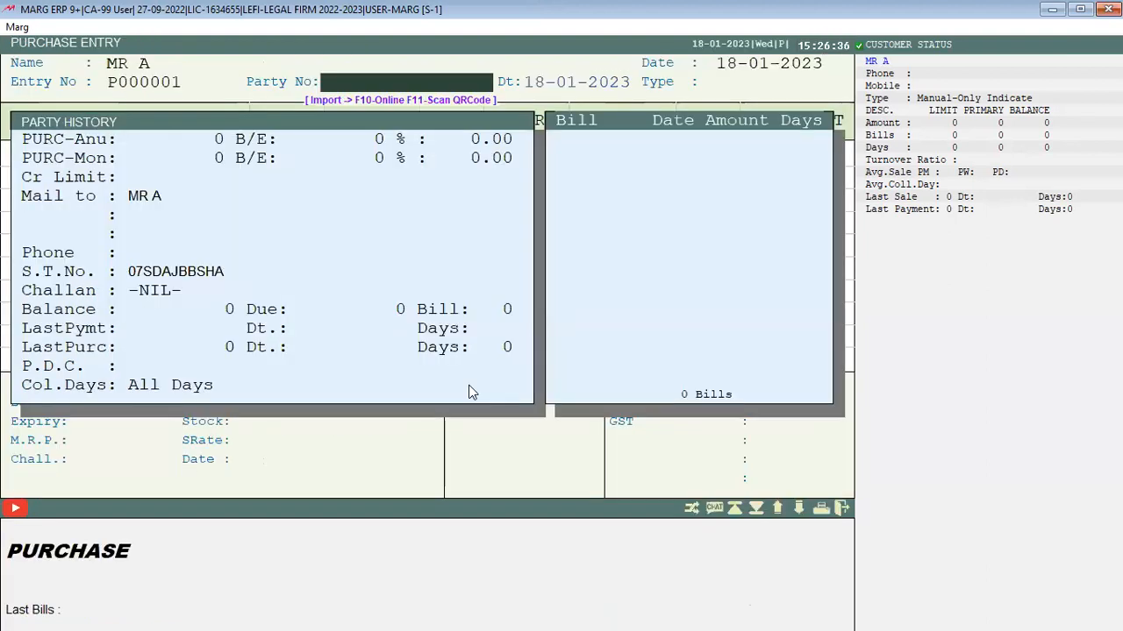
type("4")
key("Return")
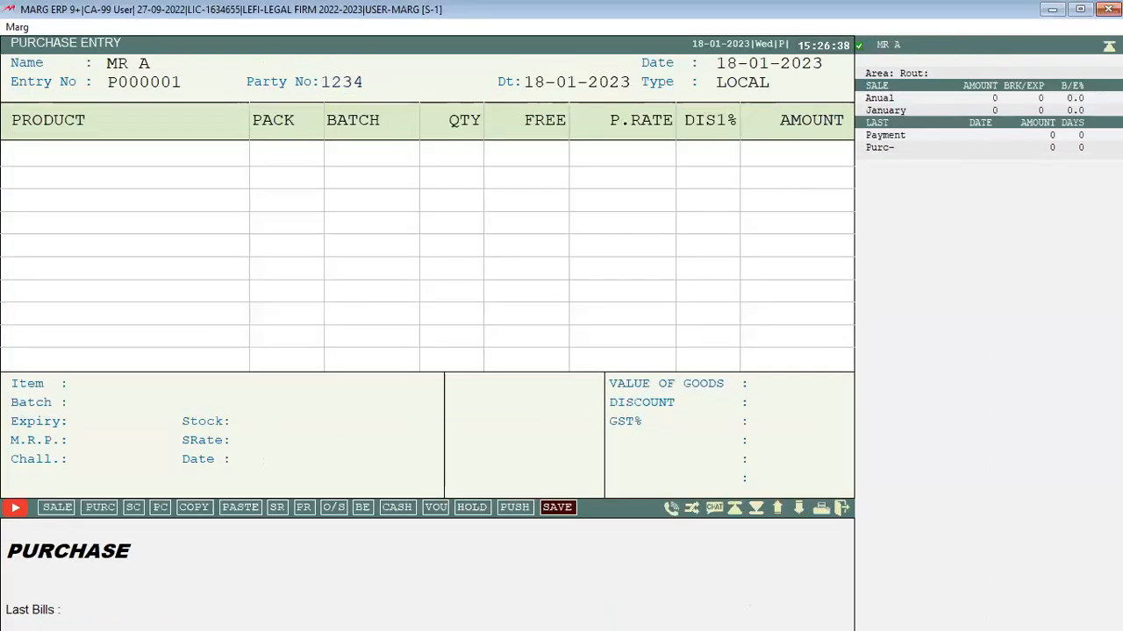
- Start a new product named CANDY for the purchase entry, with item type 1 NORMAL
key("F2")
key("Return")
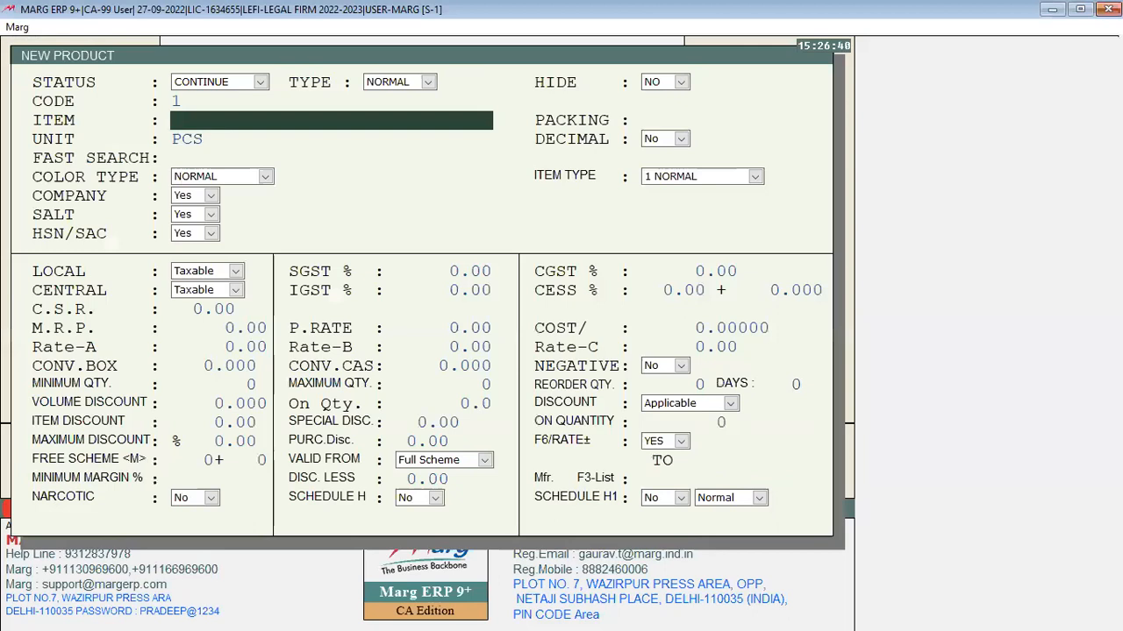
type("CANDY")
key("Return")
key("Return")
key("Return")
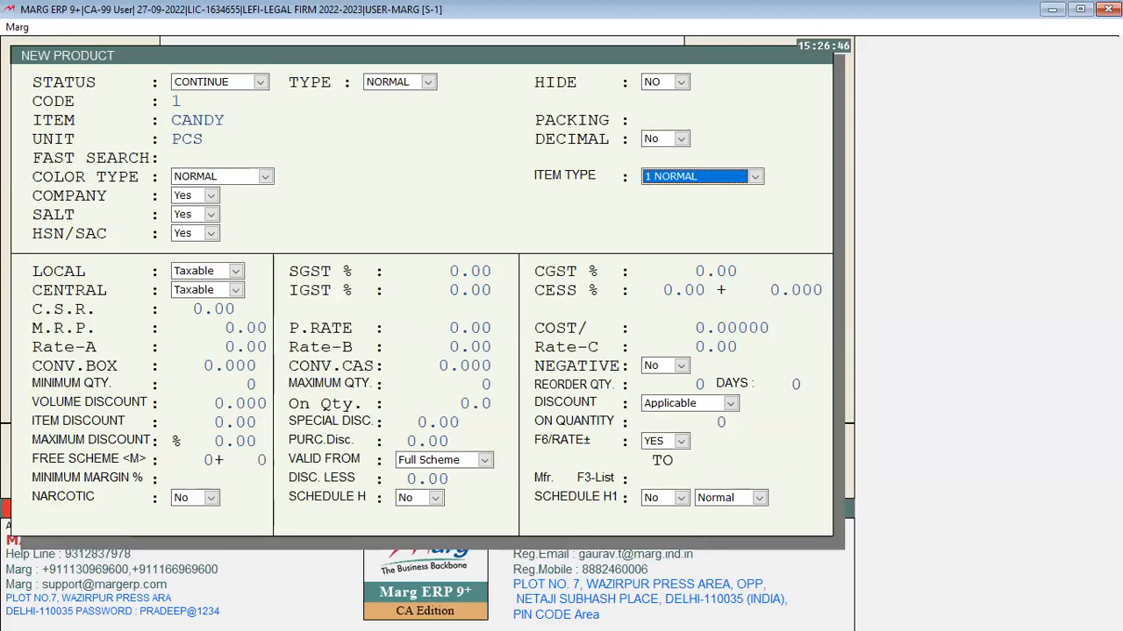
key("Return")
key("Return")
key("Return")
- Create HSN/SAC code 2424 with 6% SGST, 6% CGST and 12% IGST, and assign it to CANDY
key("n")
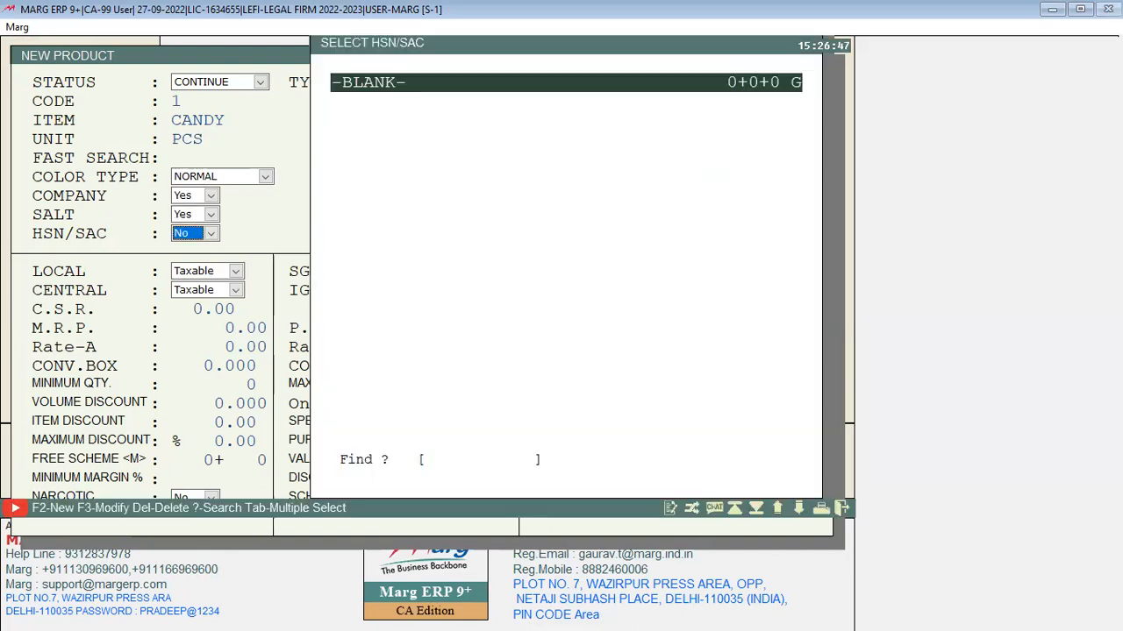
key("F2")
type("242")
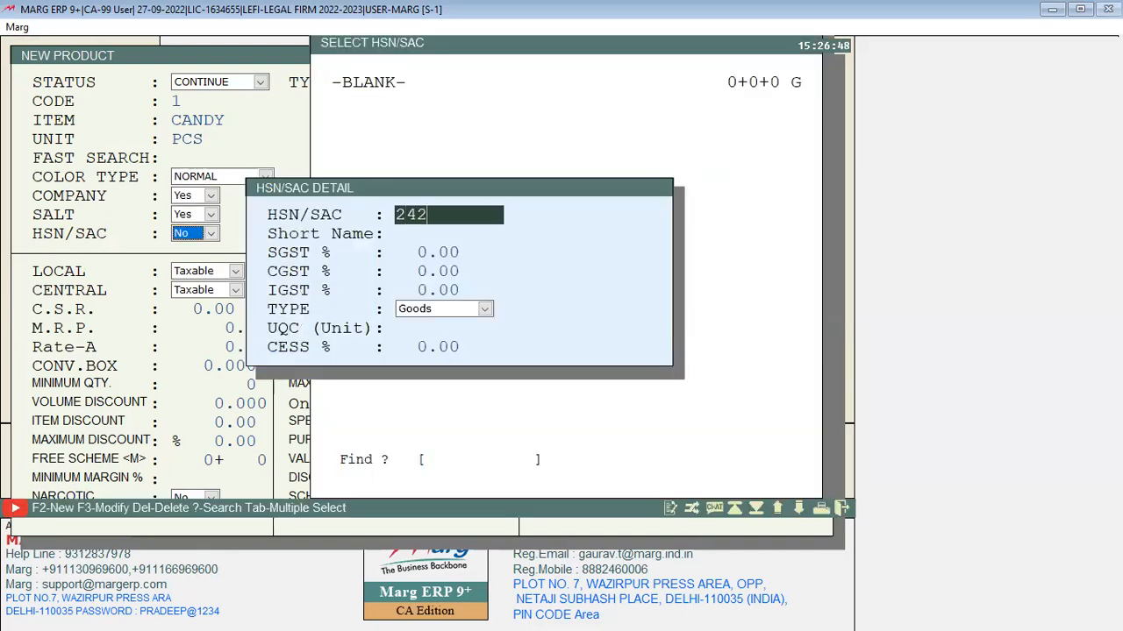
type("4")
key("Return")
type("6")
key("Return")
key("Return")
key("Return")
- Set CANDY's purchase rate to 100 and Rate-A to 200, and save the product
key("Return")
key("Return")
type("100")
key("Return")
type("200")
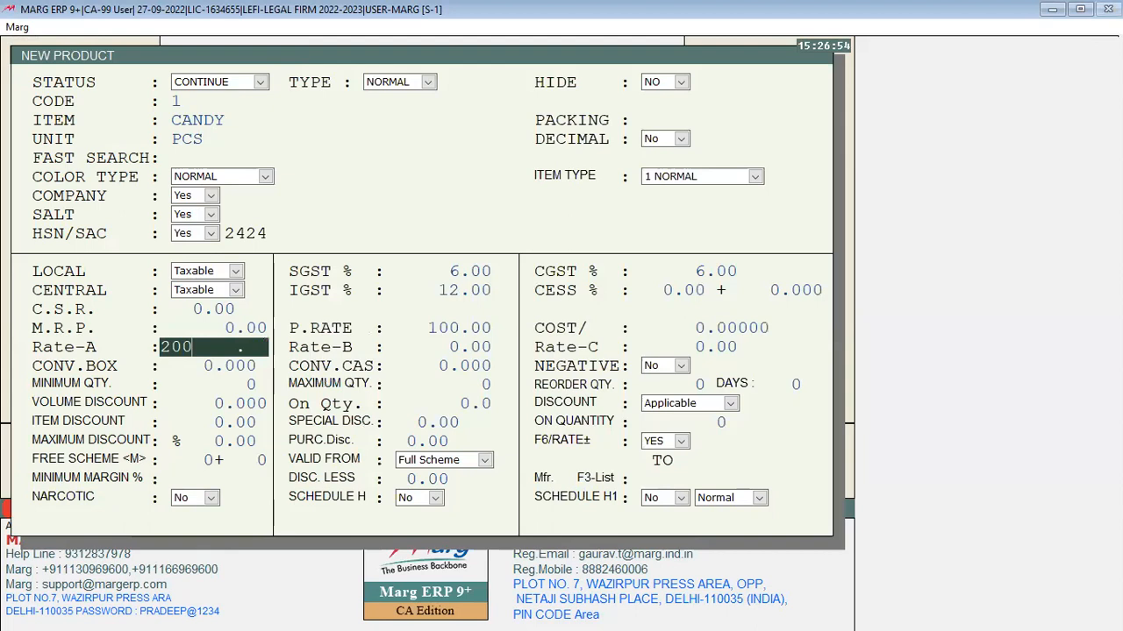
key("Return")
key("Page_Down")
- Enter CANDY's purchase line with batch N001234, expiry February 2024, quantity 100 and purchase rate 100
type("N0")
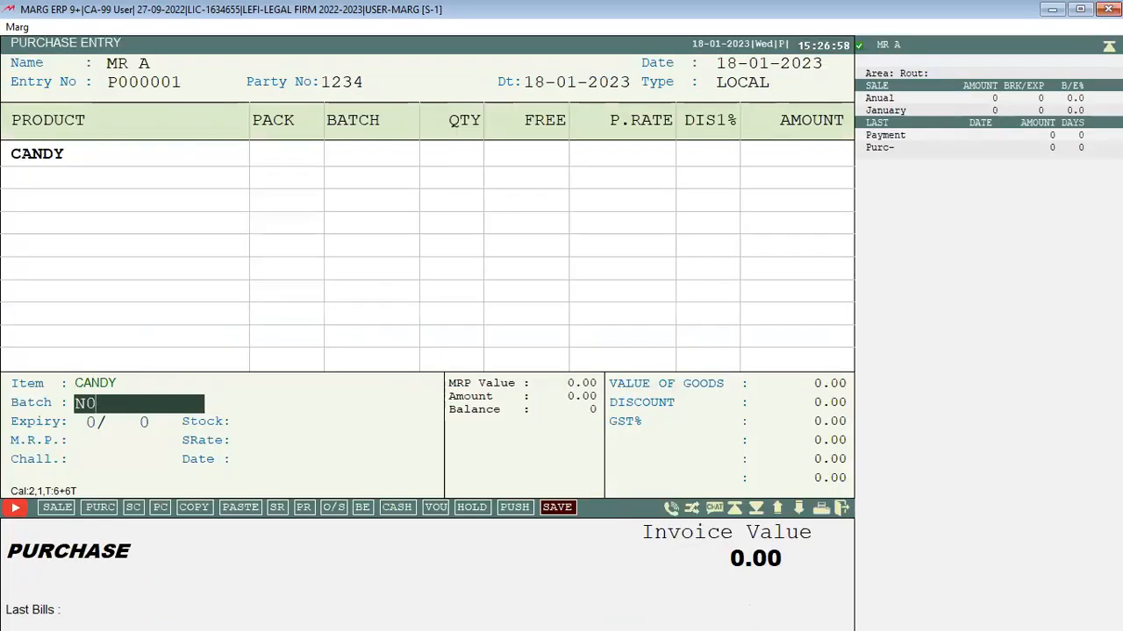
type("01234")
key("Return")
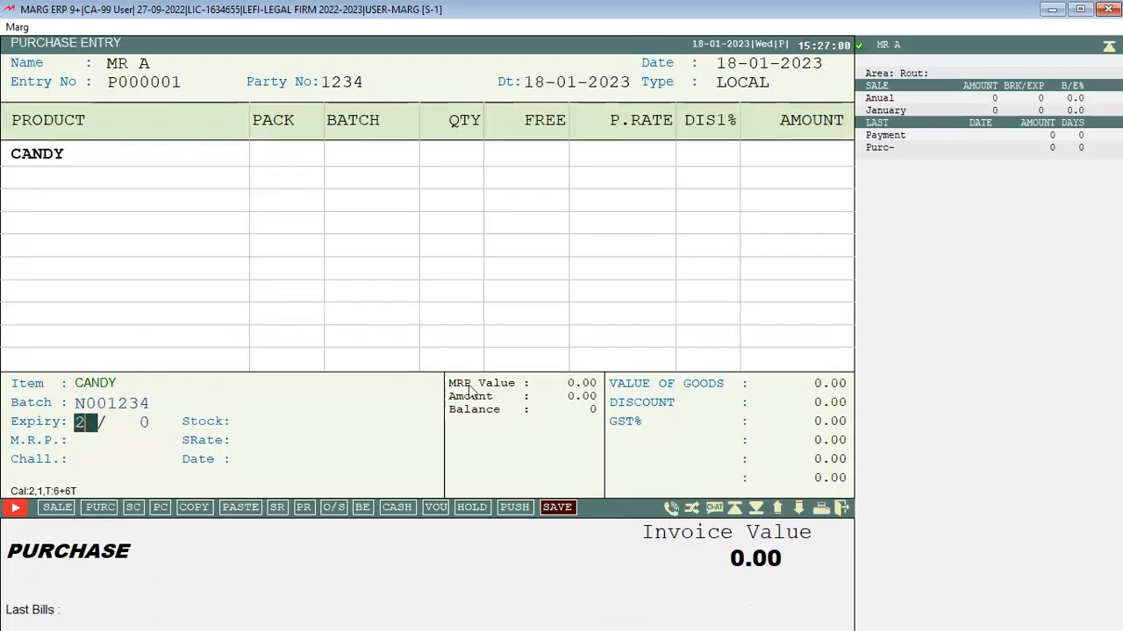
type("0224")
key("Return")
type("100")
key("Return")
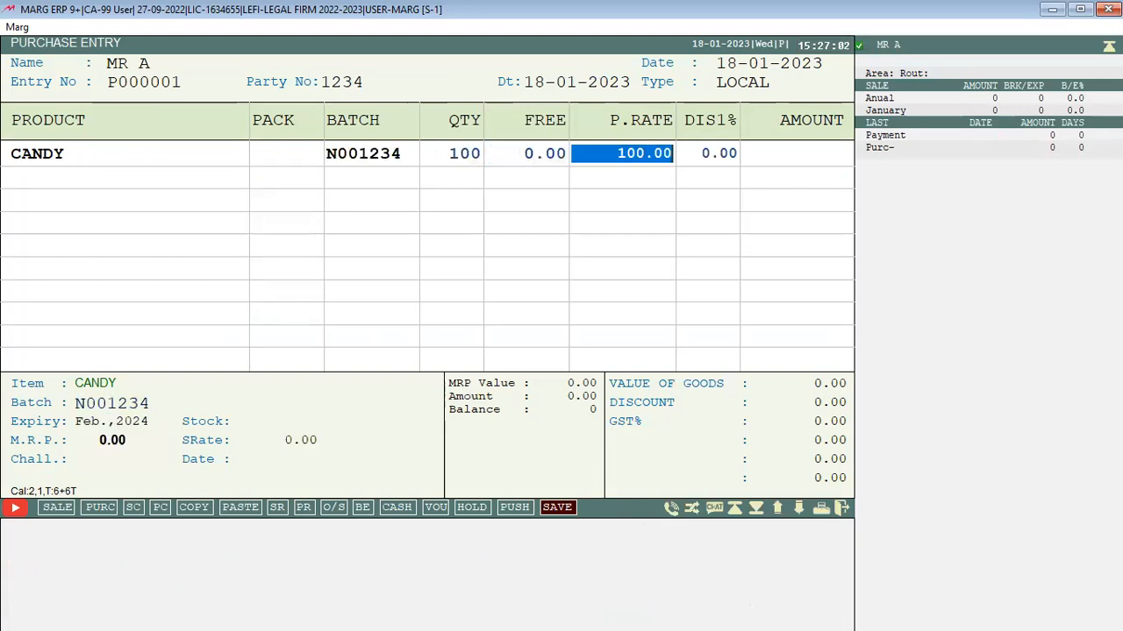
key("Return")
- Finish the purchase entry and save the bill with no cash paid
key("Page_Down")
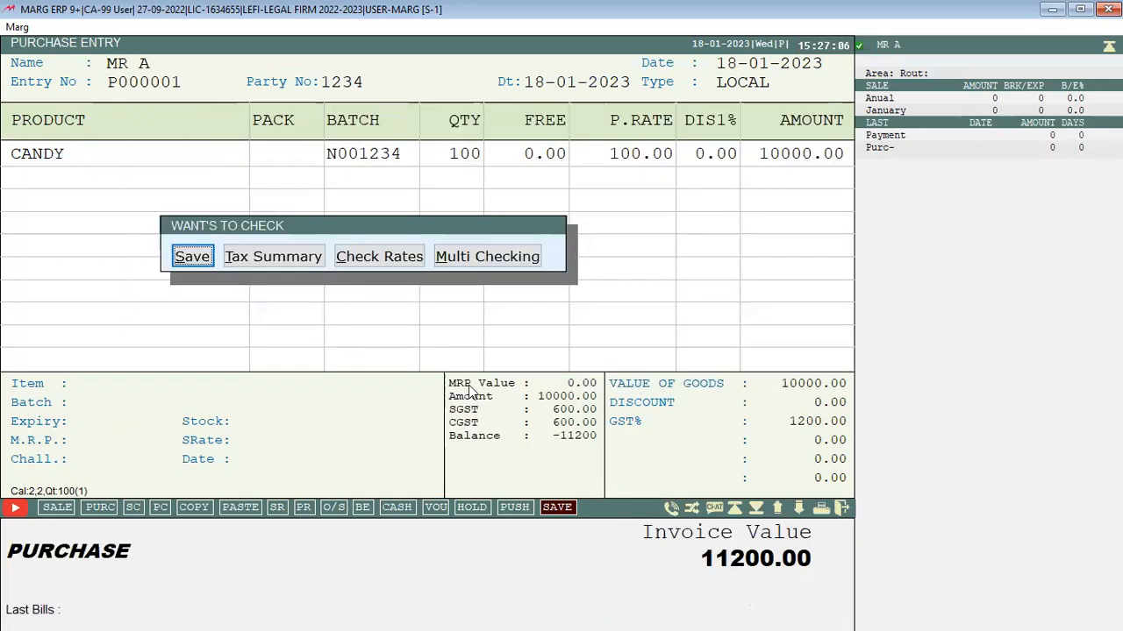
key("Return")
key("Return")
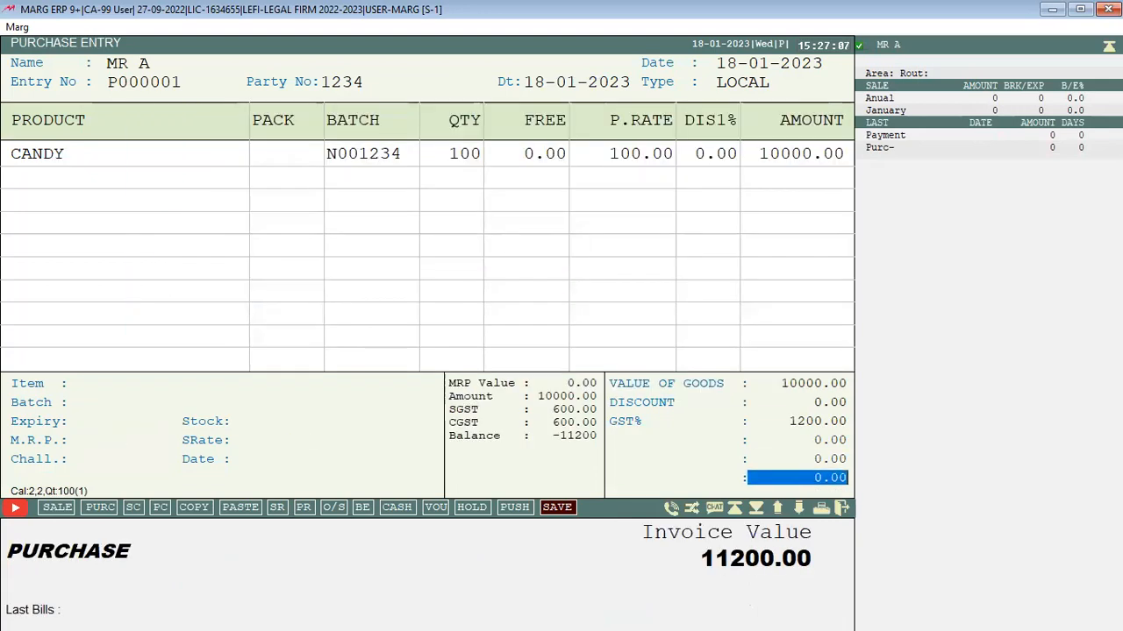
key("Return")
key("Return")
key("Return")
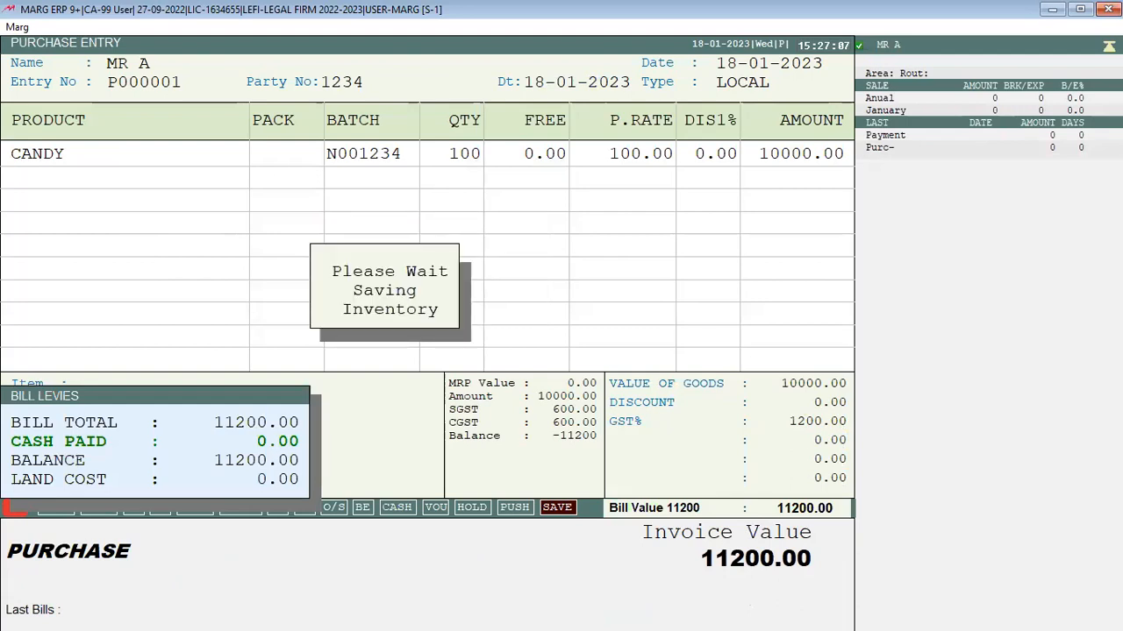
key("Return")
key("Return")
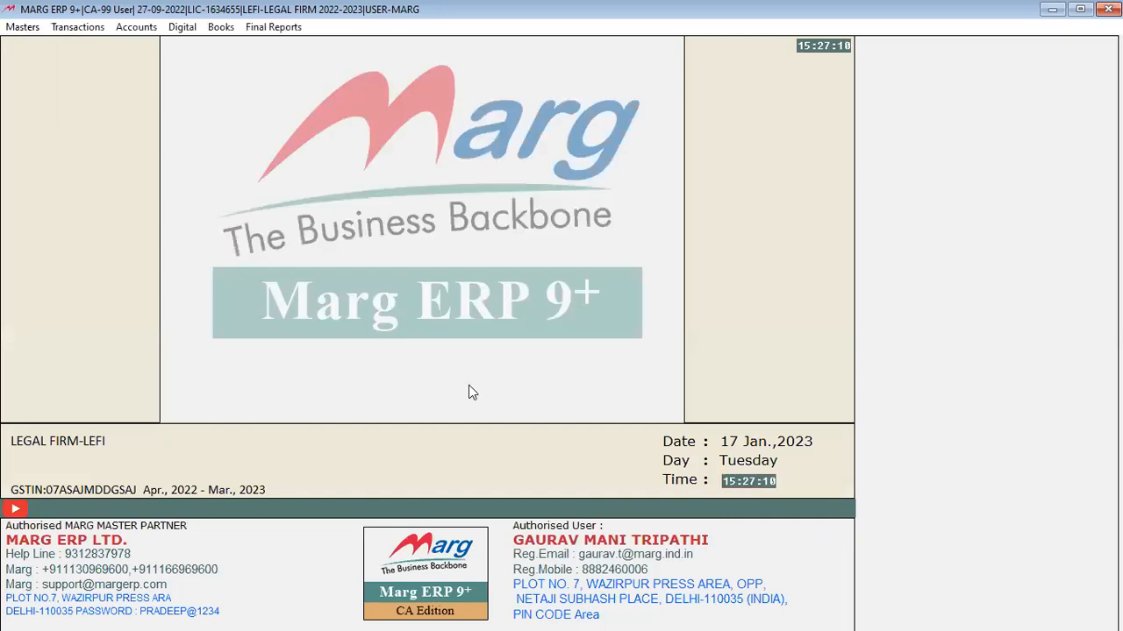
- Create and save a sale bill to a new customer ledger for 25 CANDY from batch N001234 at rate 200
key("alt+s")
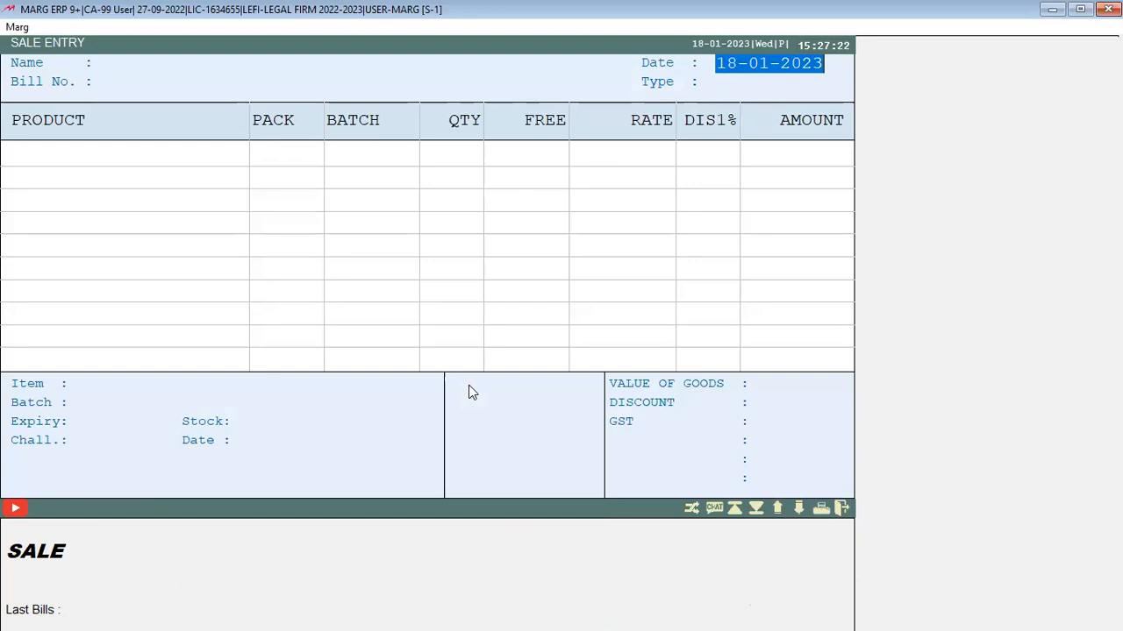
key("Return")
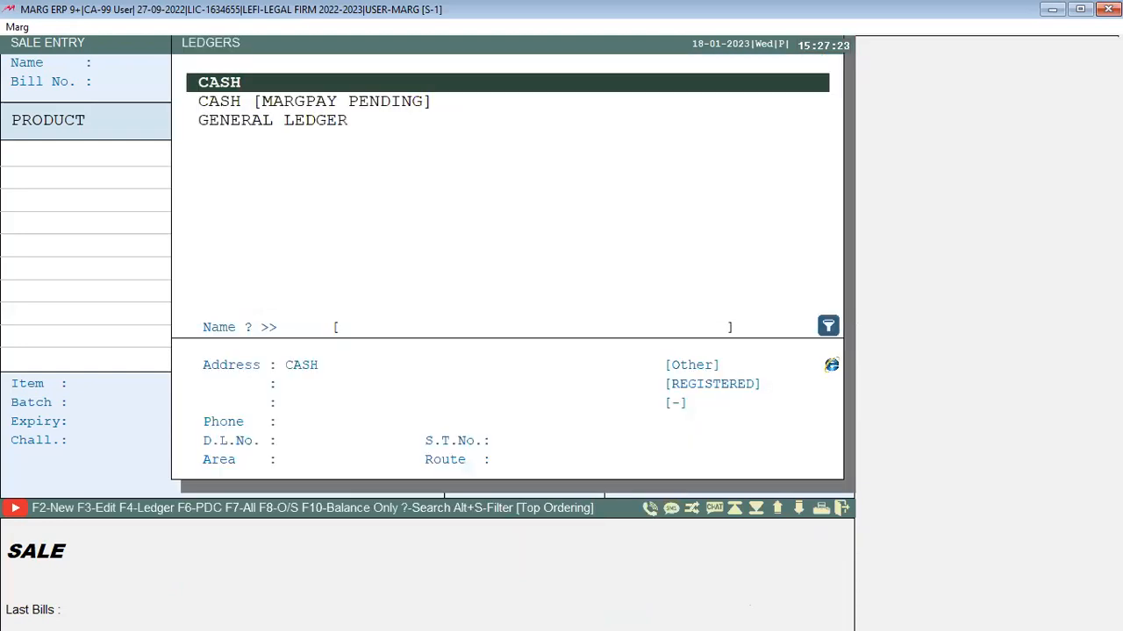
key("F2")
key("Return")
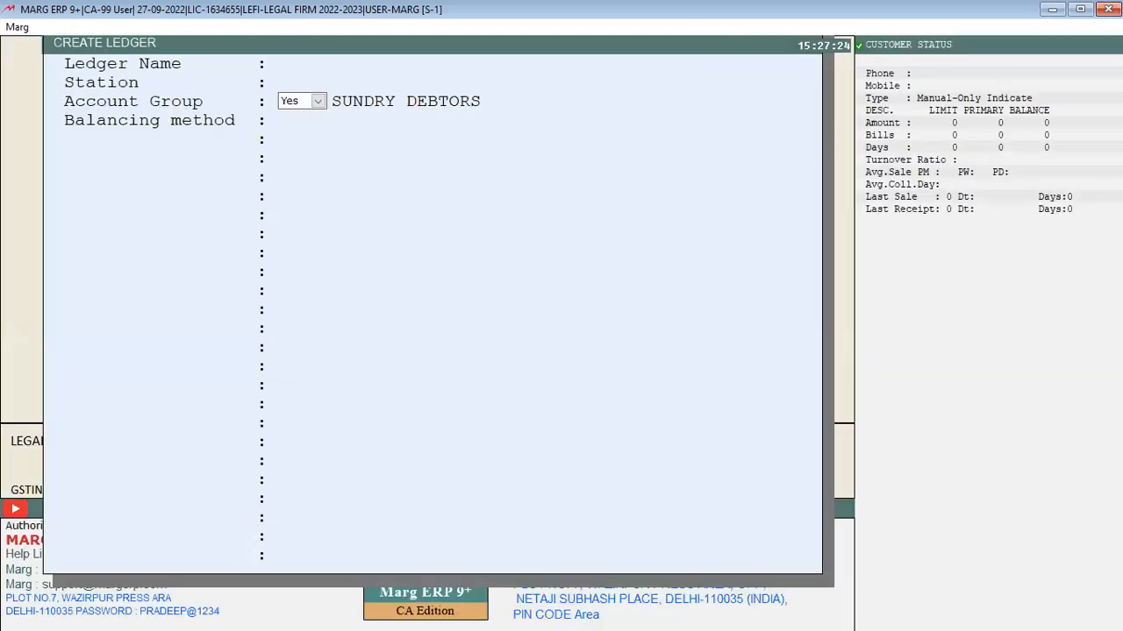
type("MR B")
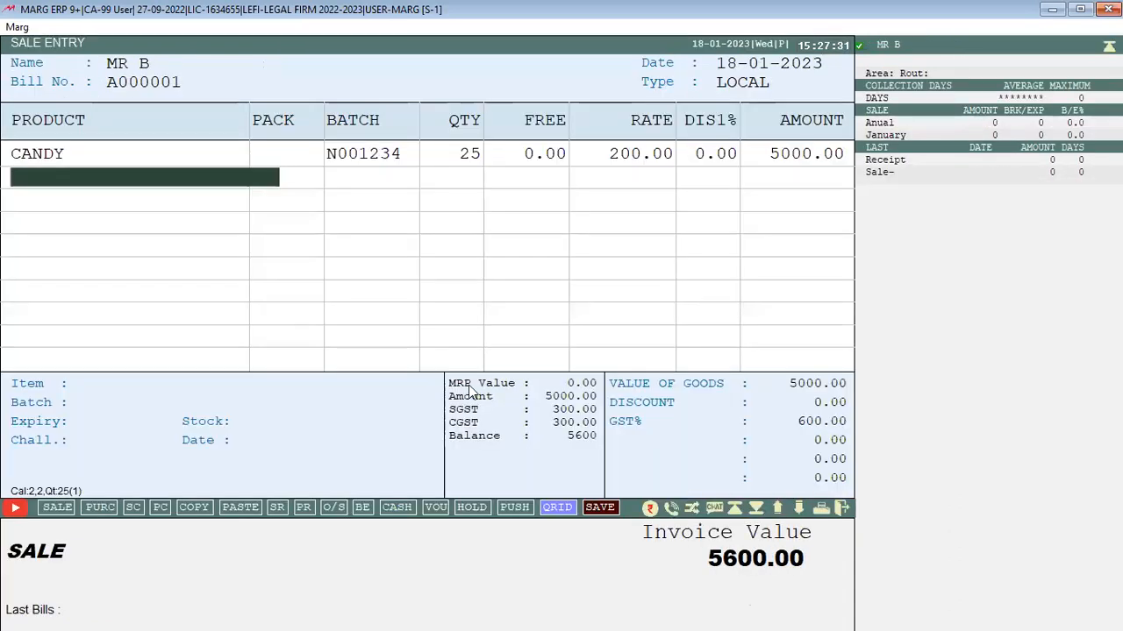
key("Escape")
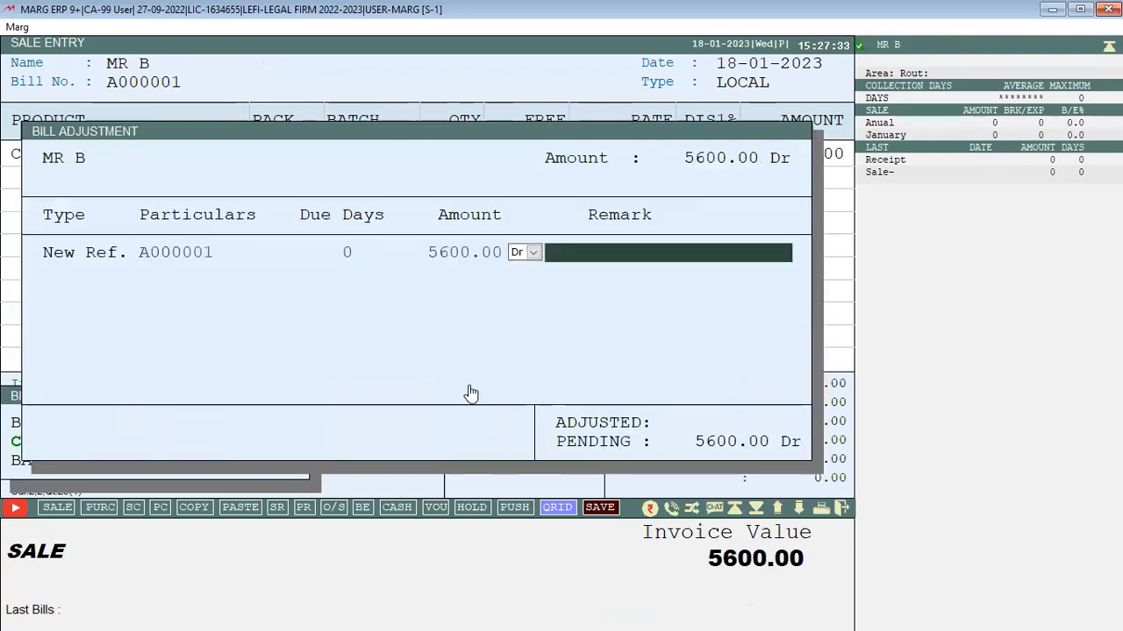
key("Return")
key("ctrl+w")
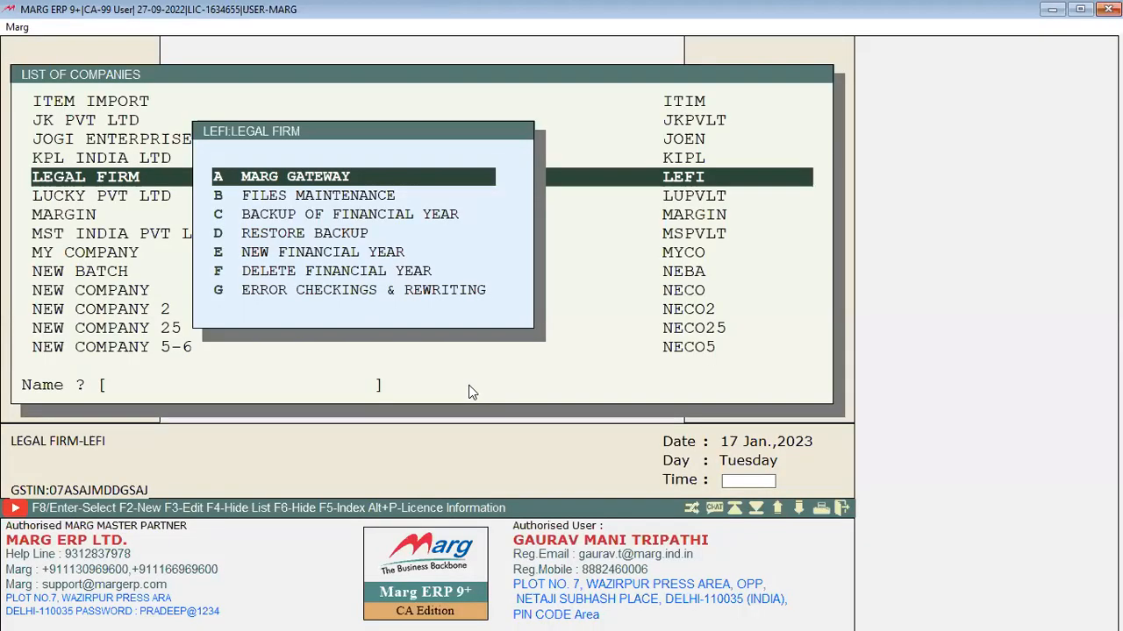
- Delete LEGAL FIRM's 2023-2024 financial year with a Google Drive backup and no FTP or e-mail backup, confirming with DELETE
key("Down")
key("Down")
key("Down")
key("Down")
key("Down")
key("Return")
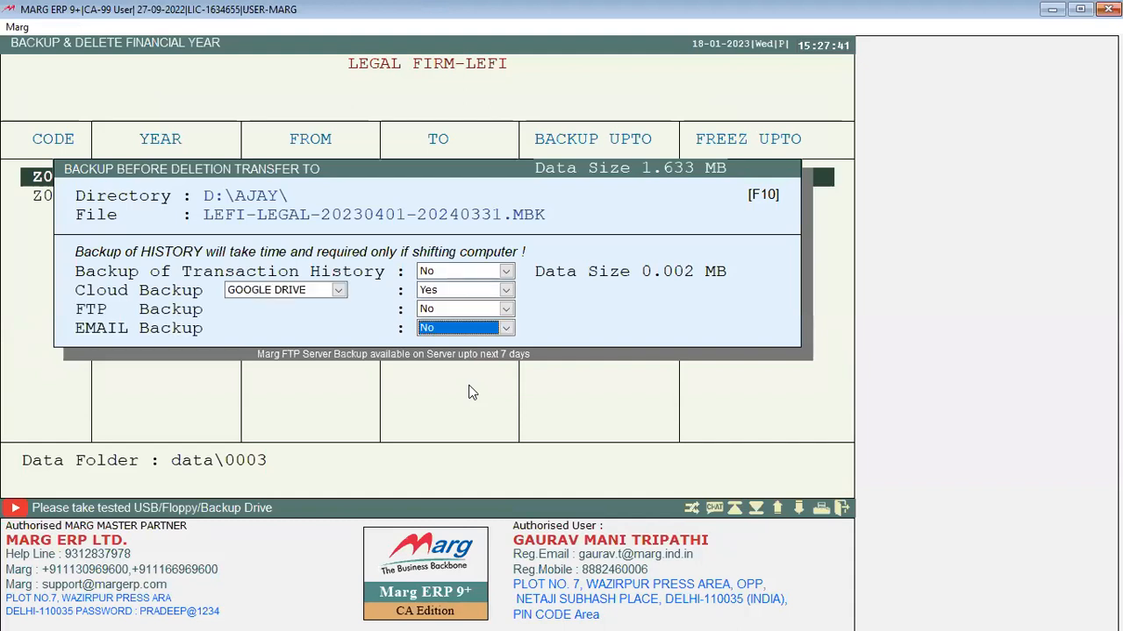
key("Return")
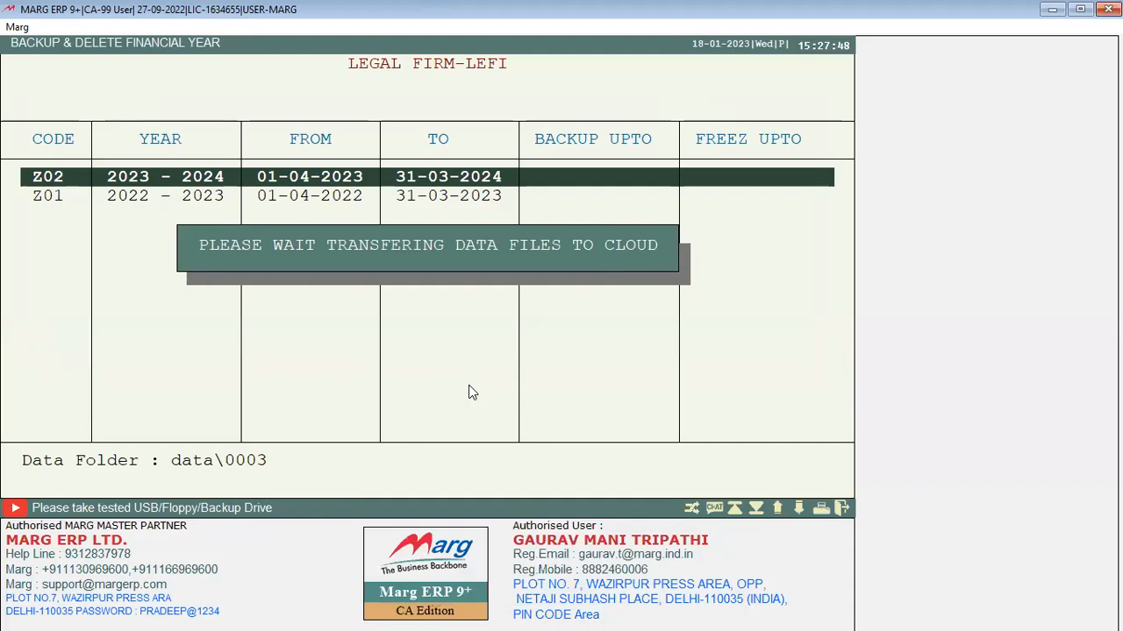
type("DELE")
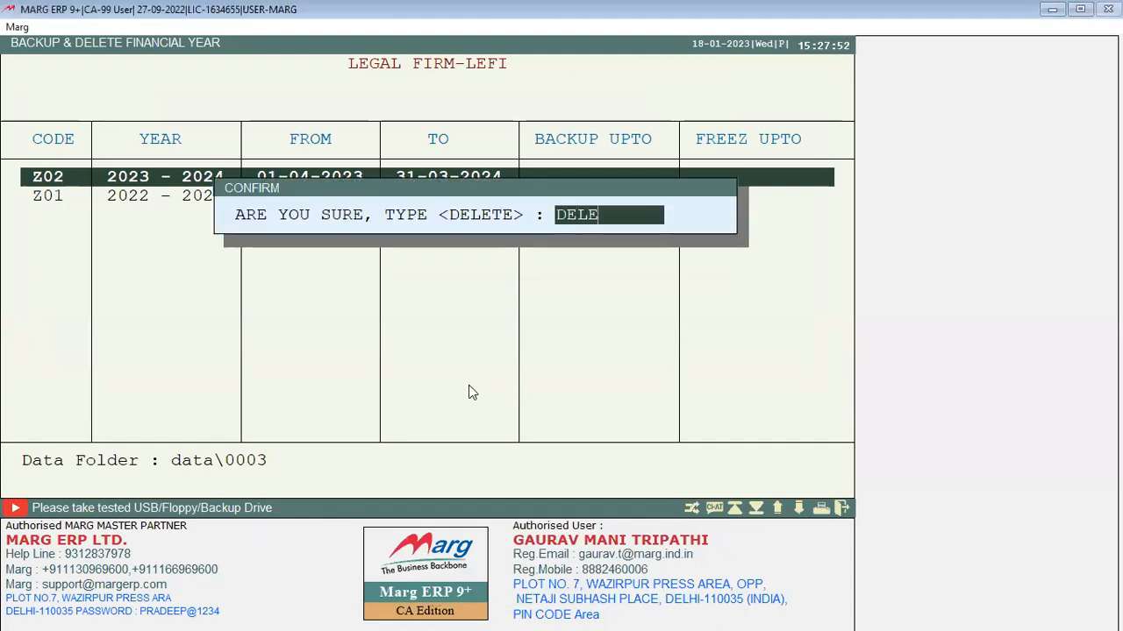
type("TE")
key("Return")
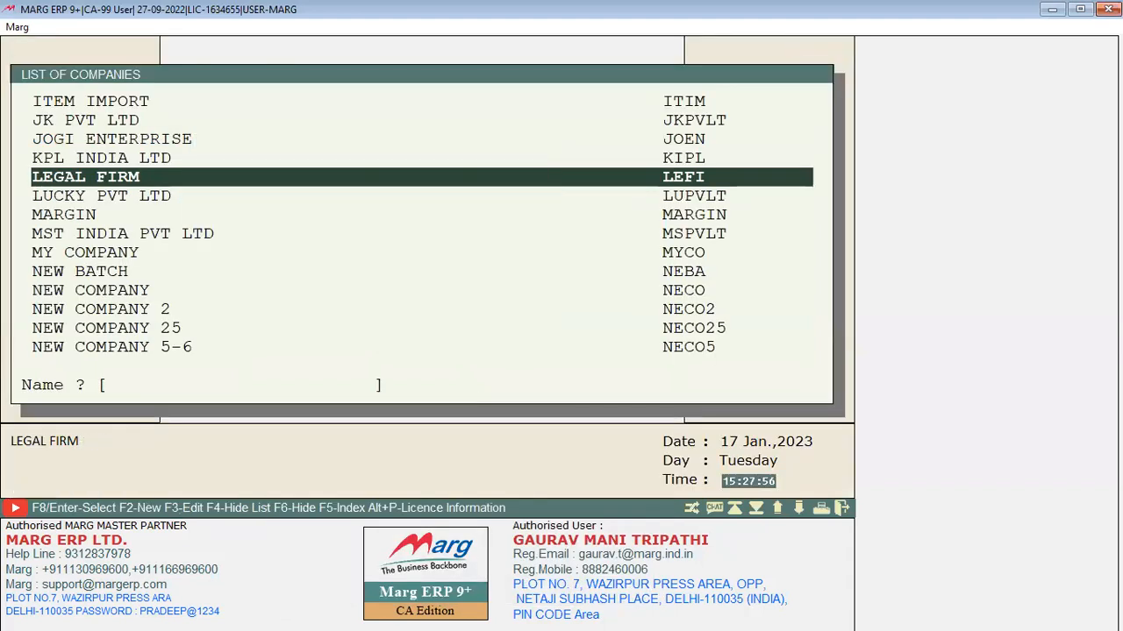
- Check LEGAL FIRM's remaining financial years in the financial-year backup list
key("Return")
key("Down")
key("Down")
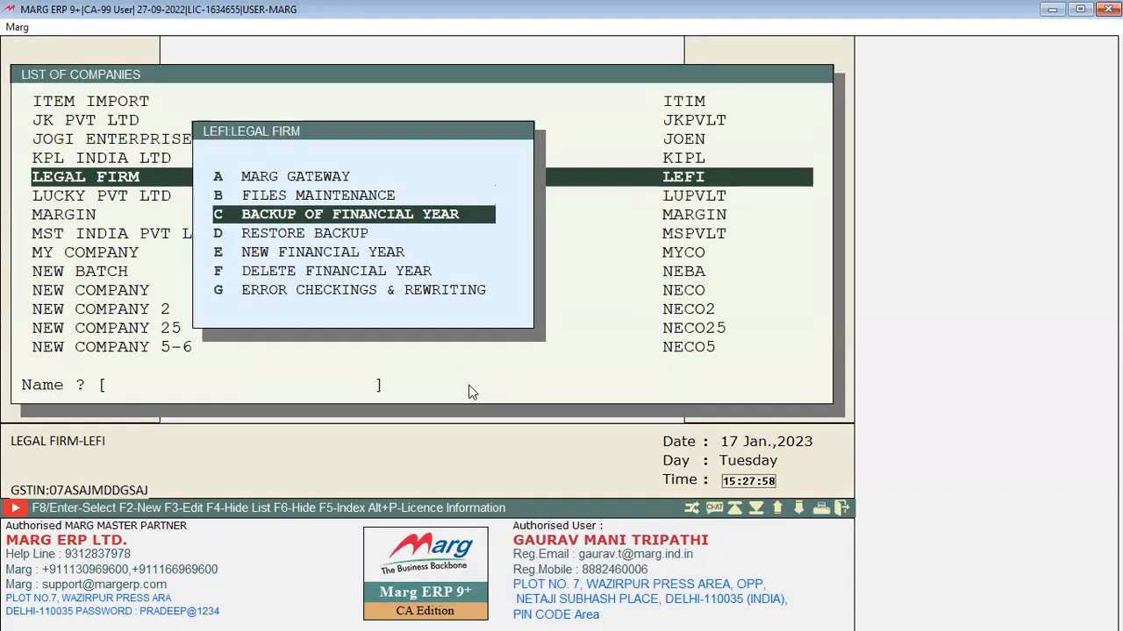
key("Return")
key("Escape")
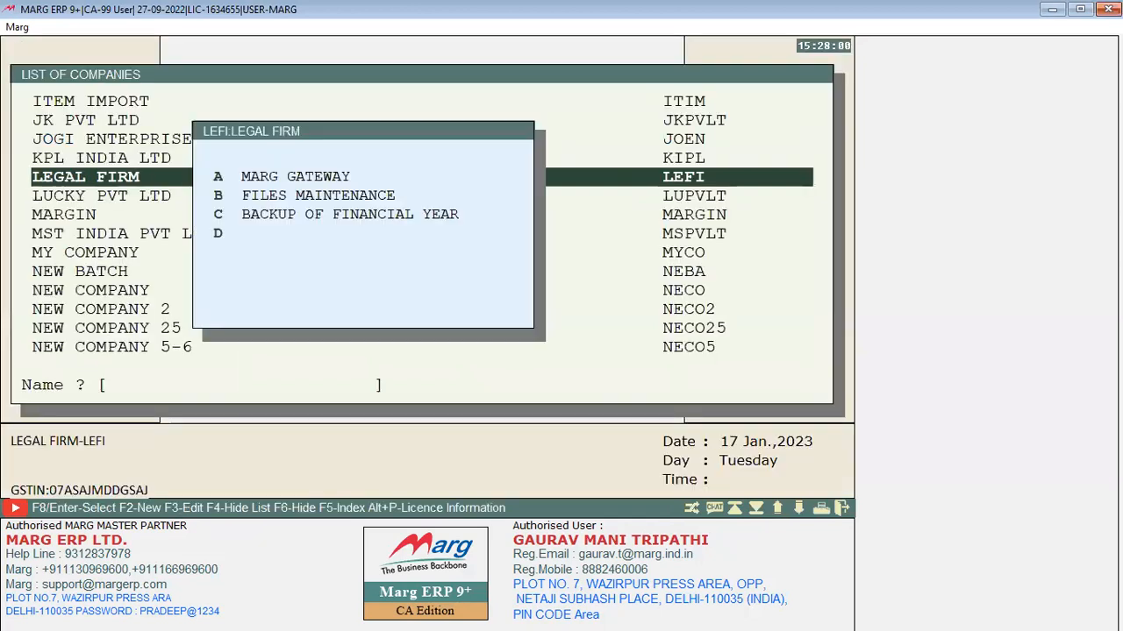
key("Escape")
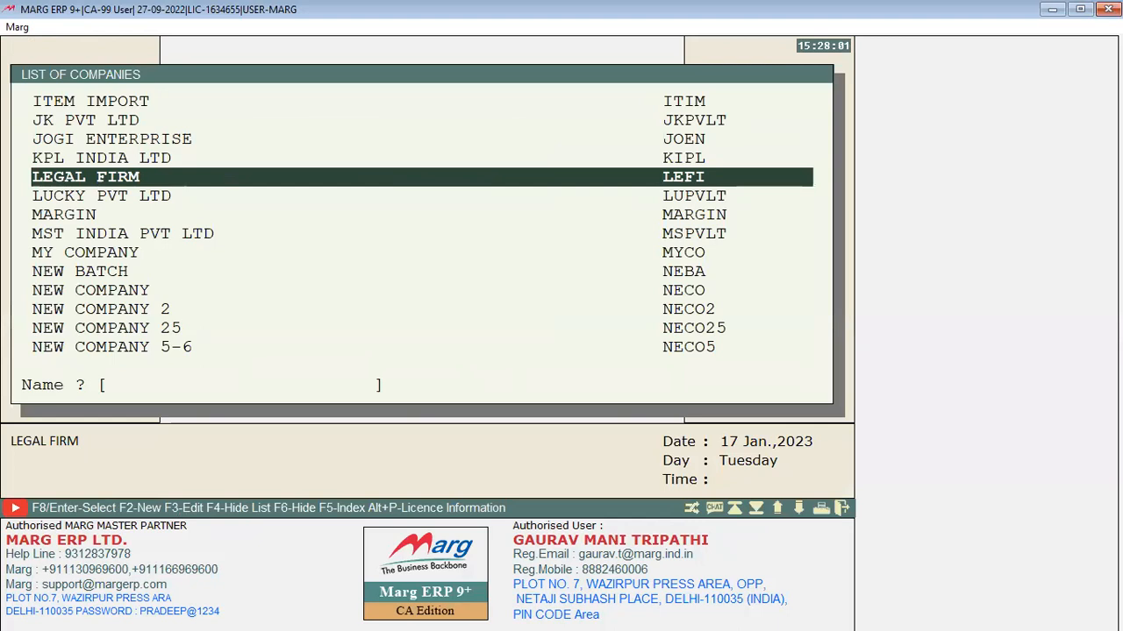
- Open LEGAL FIRM's 2022-2023 year and bring up the list of all ledgers
key("Return")
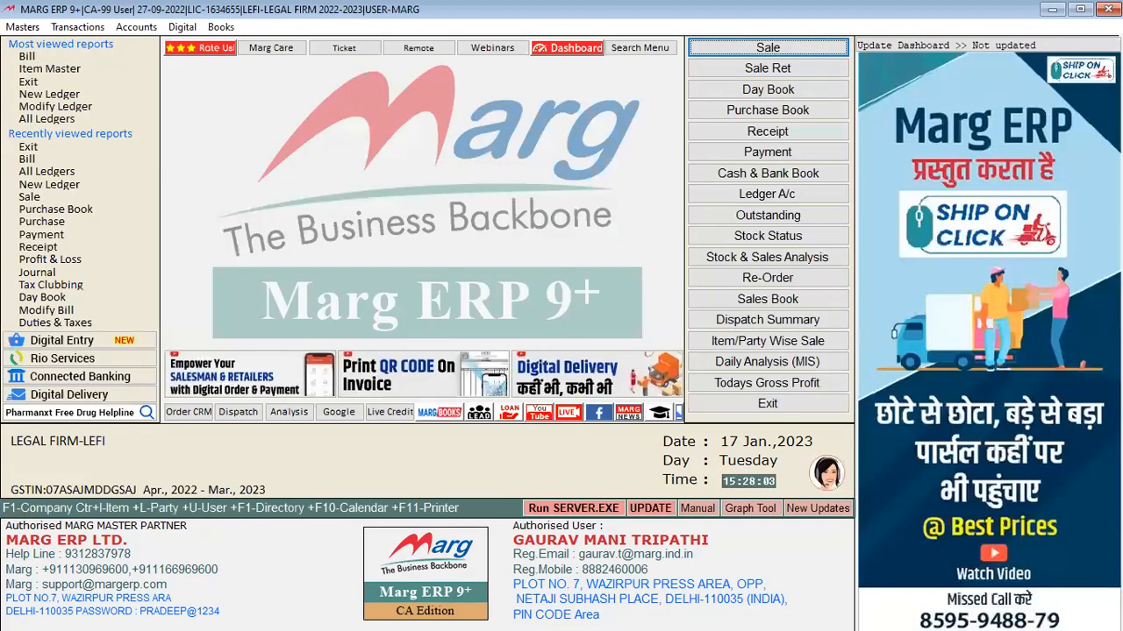
key("alt+b")
key("Down")
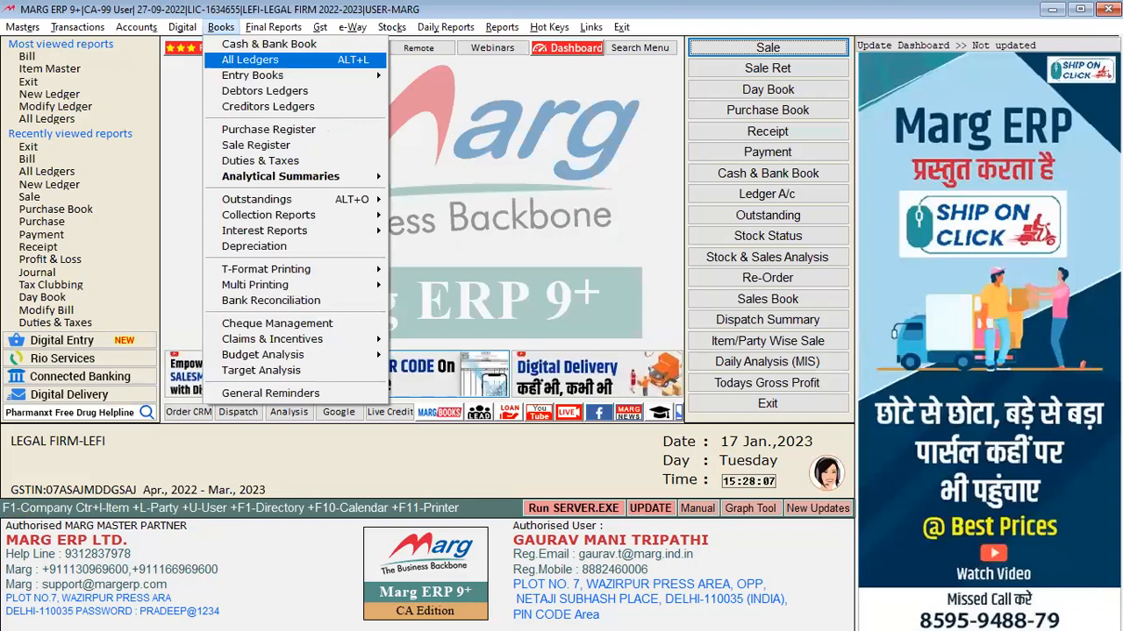
key("Return")
- Examine the debit and credit balances of the CGST purchase tax and CGST sales tax ledgers
key("Up")
key("Up")
key("Up")
key("Up")
key("Up")
key("Up")
key("Up")
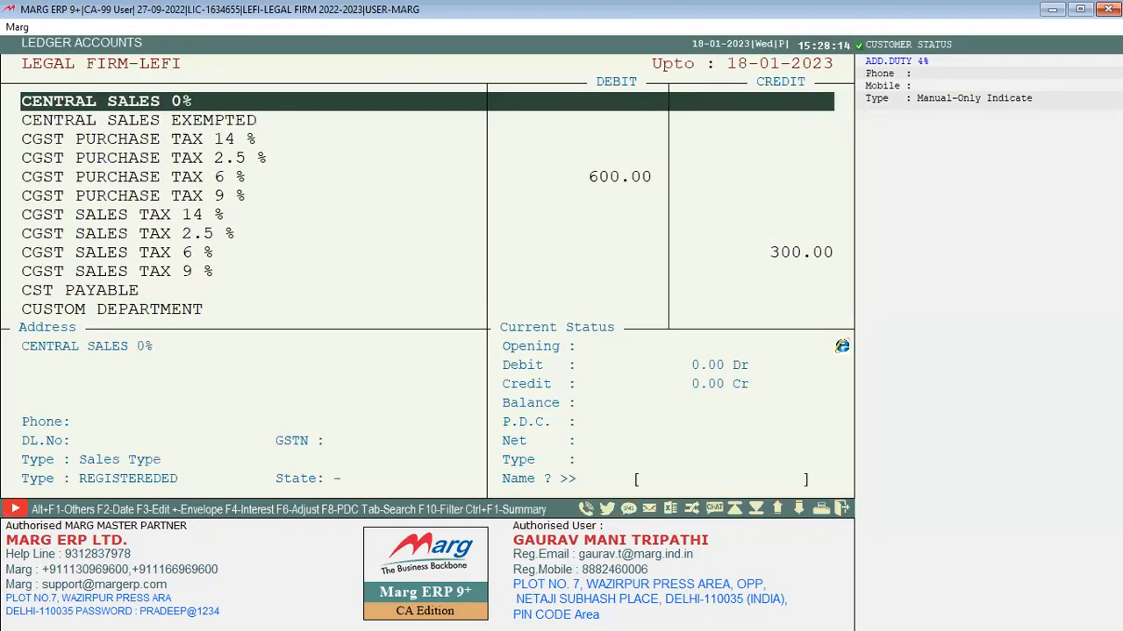
key("Down")
key("Down")
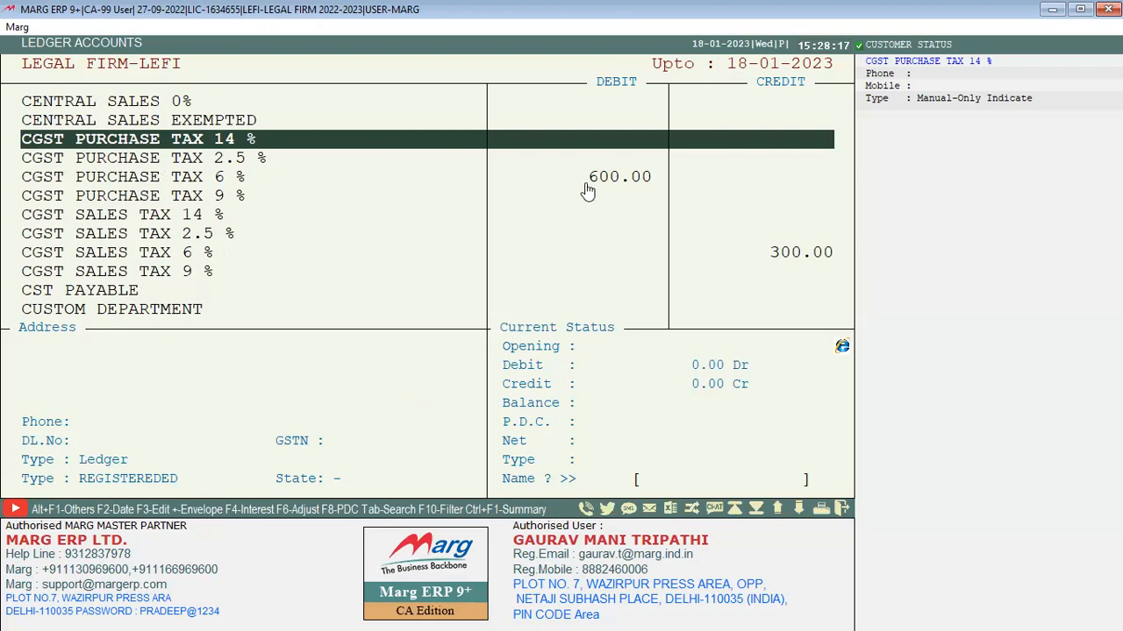
key("Down")
key("Down")
key("Down")
key("Down")
key("Down")
key("Down")
key("Down")
key("Up")
key("Up")
key("Up")
key("Up")
key("Up")
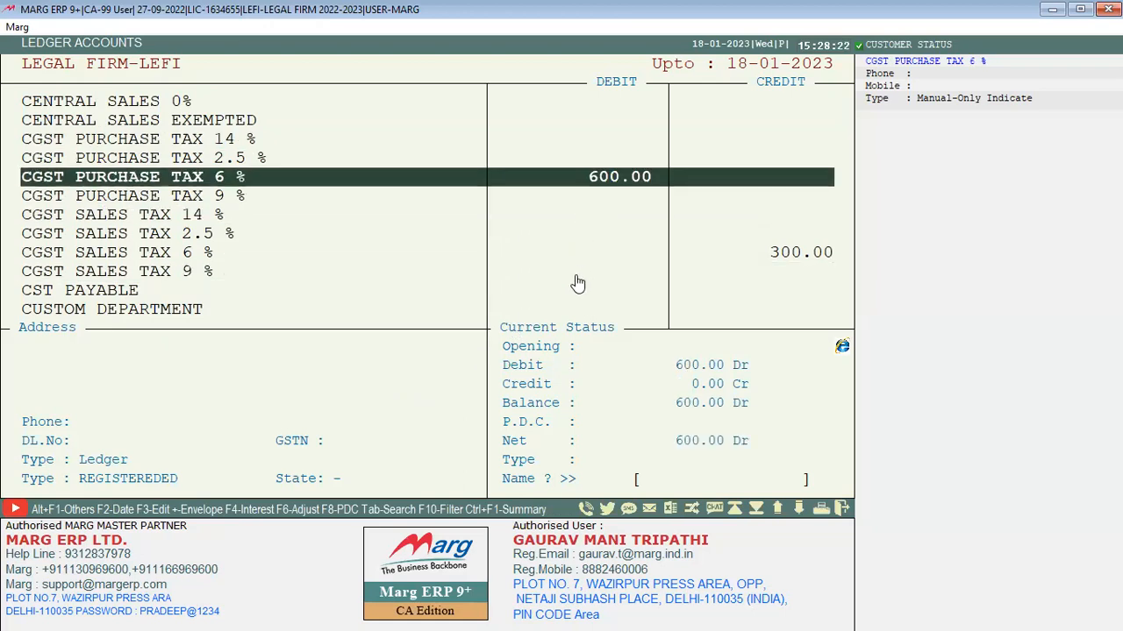
key("Down")
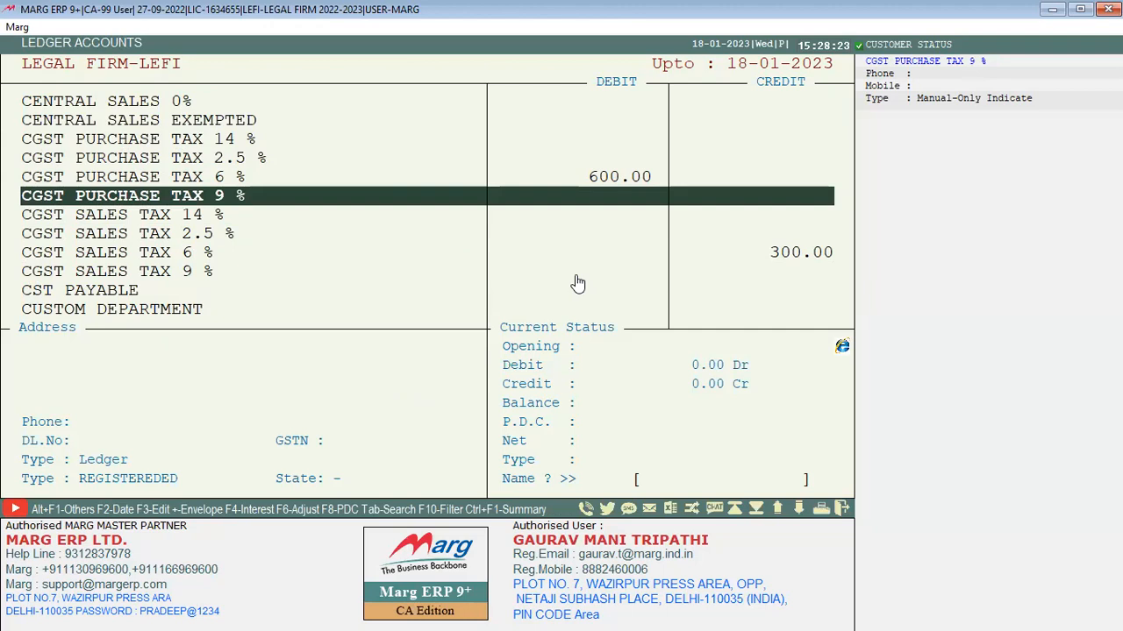
key("Down")
key("Down")
key("Down")
key("Down")
key("Down")
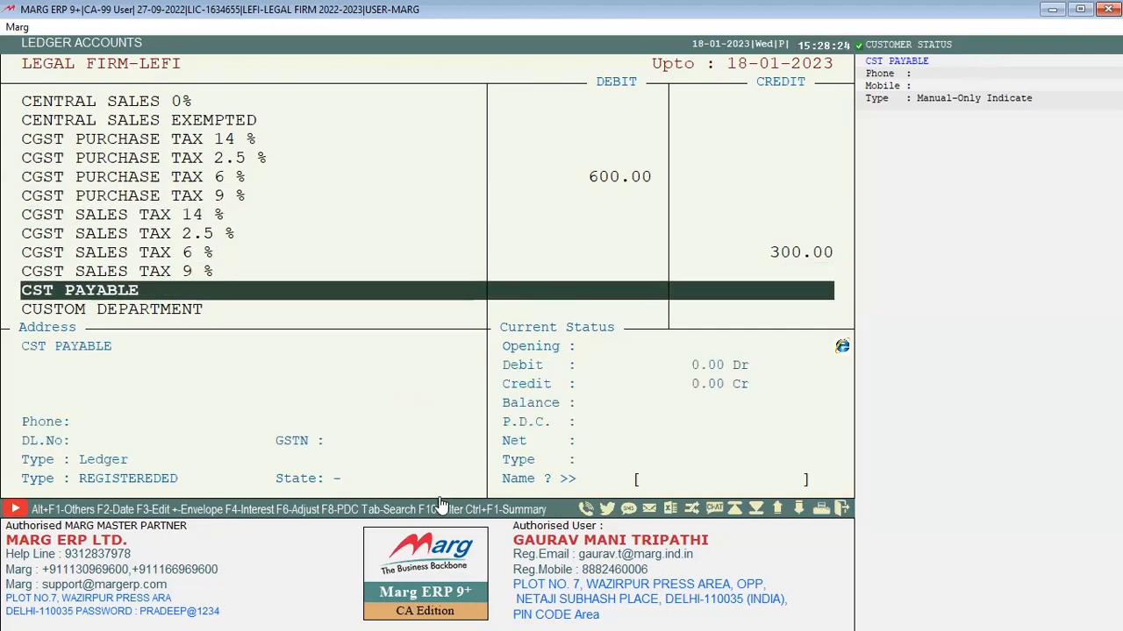
- Limit the ledger list to accounts with balances and review them from CAR through SGST SALES TAX 6 %
key("Down")
key("Down")
key("Down")
key("Down")
key("Down")
key("Down")
key("Down")
key("Down")
key("Down")
key("Down")
key("Down")
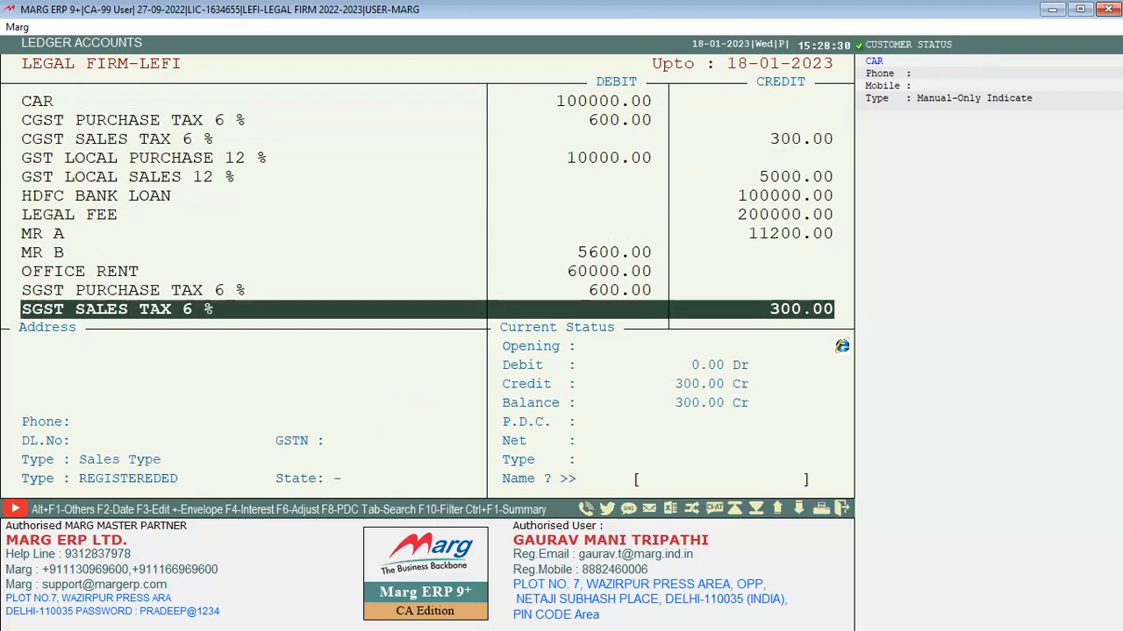
- Examine the balances of the supplier, customer, HDFC BANK LOAN and GST LOCAL PURCHASE 12 % ledgers
key("Up")
key("Up")
key("Up")
key("Up")
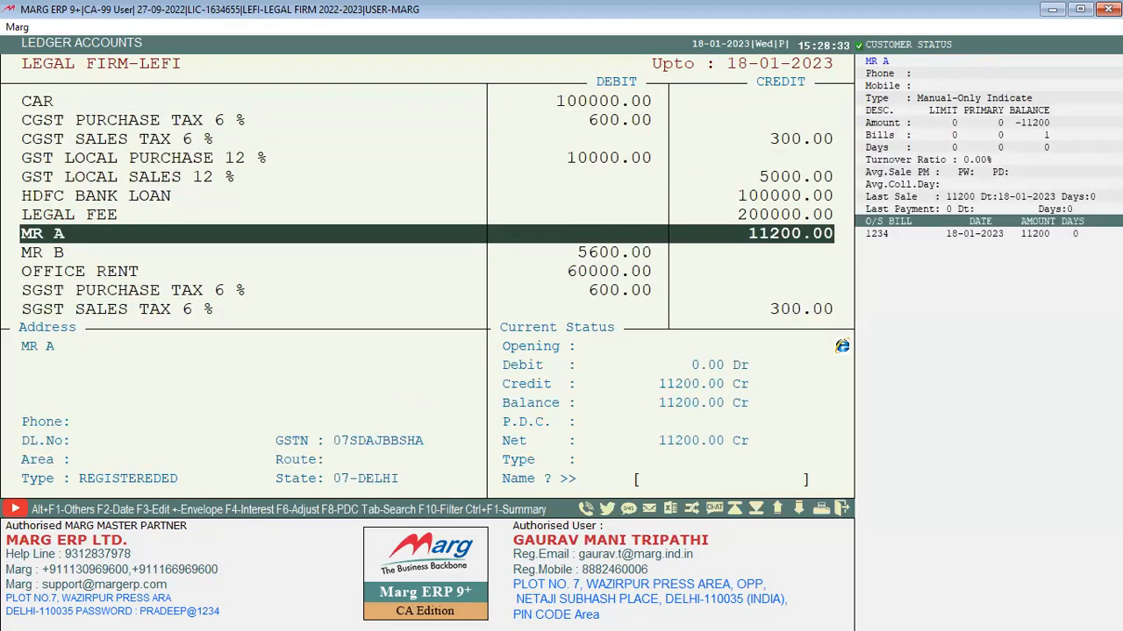
key("Up")
key("Up")
key("Up")
key("Up")
key("Up")
key("Up")
key("Up")
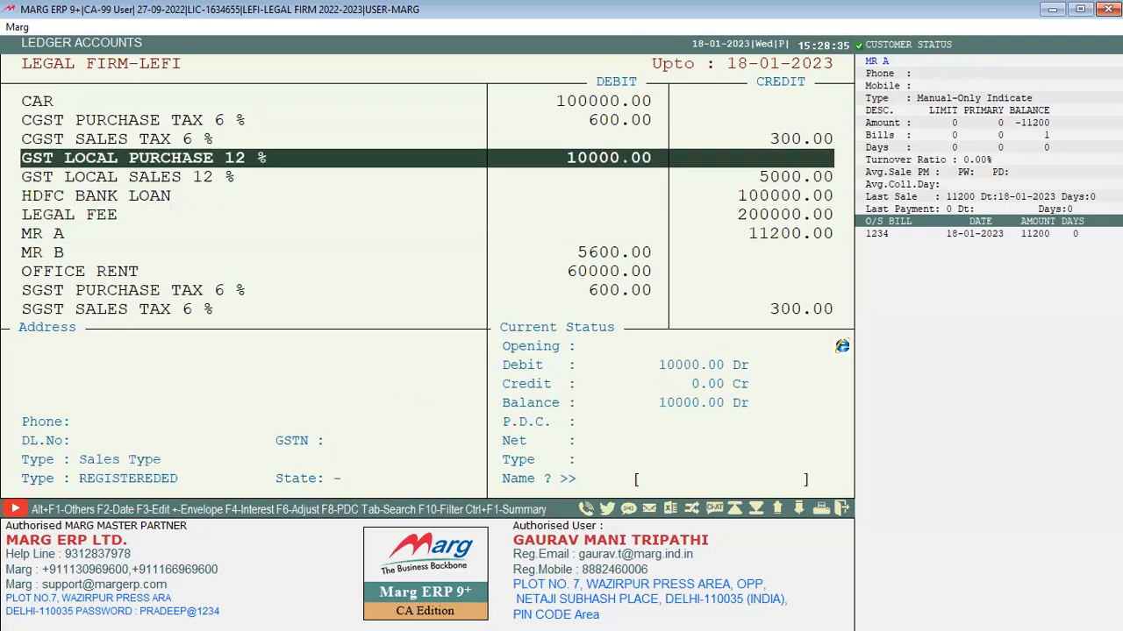
- Review the 2022-2023 ledger balances from GST LOCAL PURCHASE 12 % through SGST SALES TAX 6 %
key("Down")
key("Down")
key("Down")
key("Down")
key("Down")
key("Down")
key("Down")
key("Down")
key("Down")
key("Down")
key("Down")
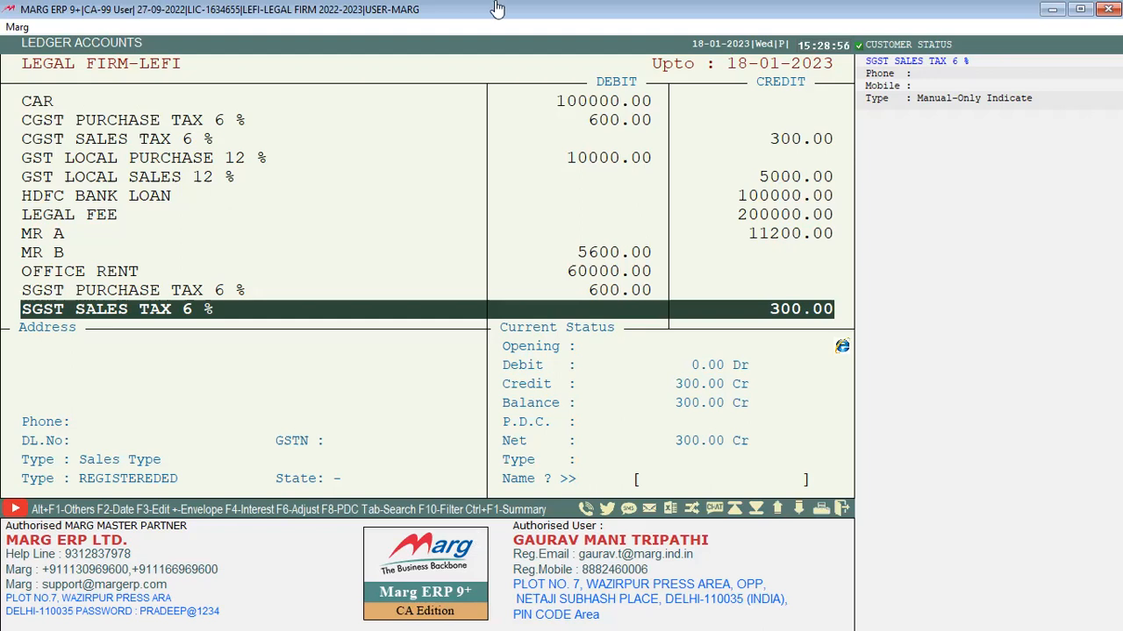
- Recheck the GST LOCAL PURCHASE 12 % ledger and examine the supplier's credit and customer's debit balances
key("Up")
key("Up")
key("Up")
key("Up")
key("Up")
key("Up")
key("Up")
key("Up")
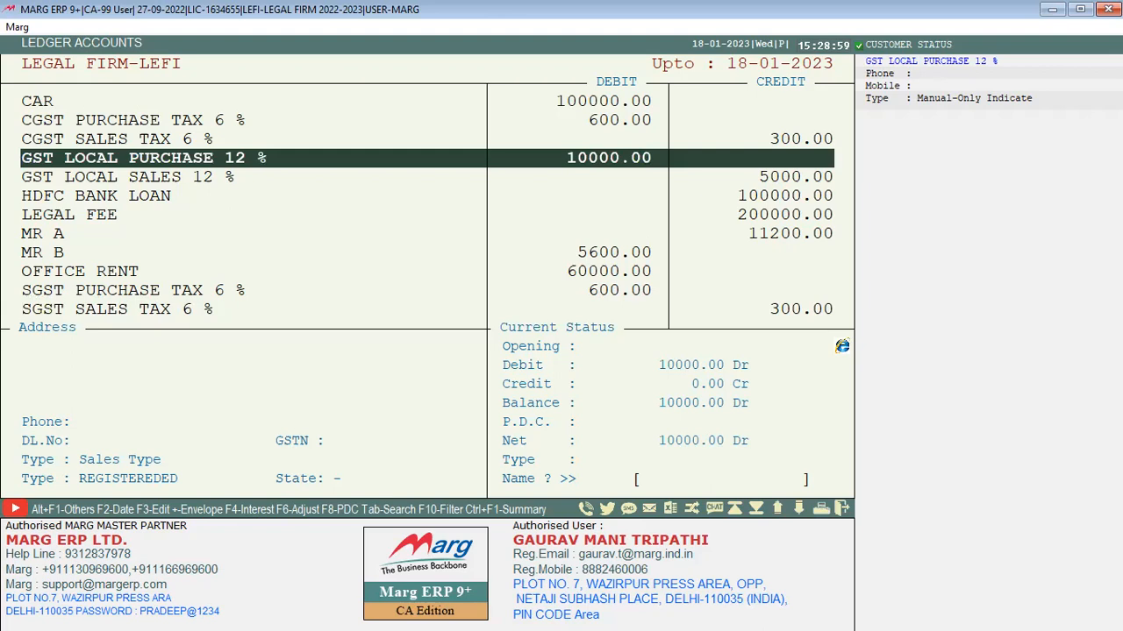
key("Down")
key("Down")
key("Down")
key("Down")
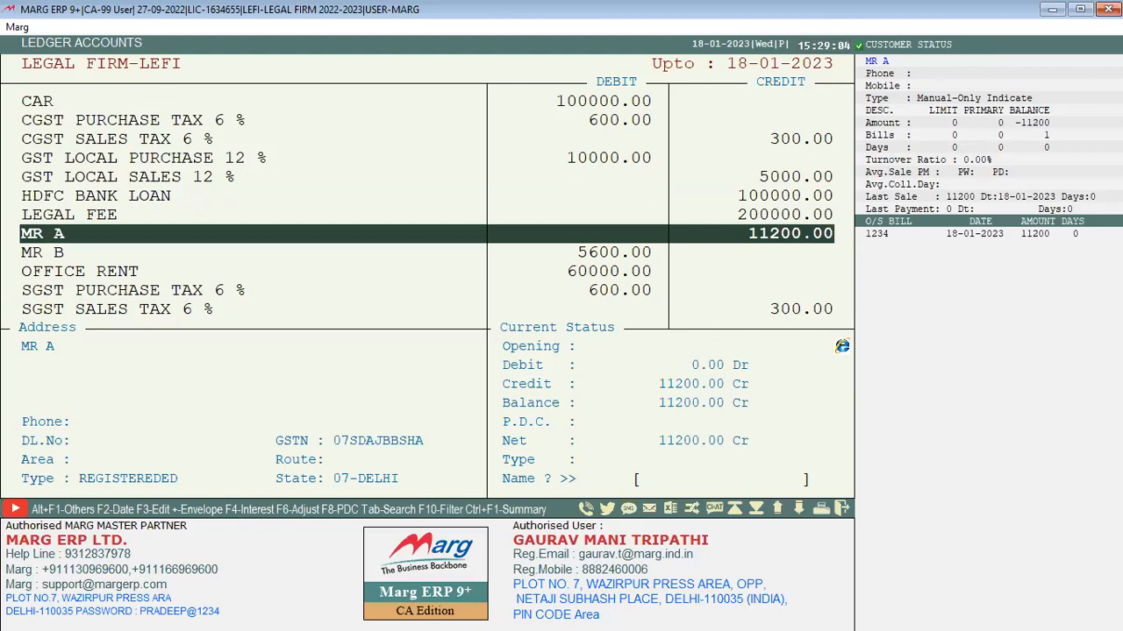
key("Down")
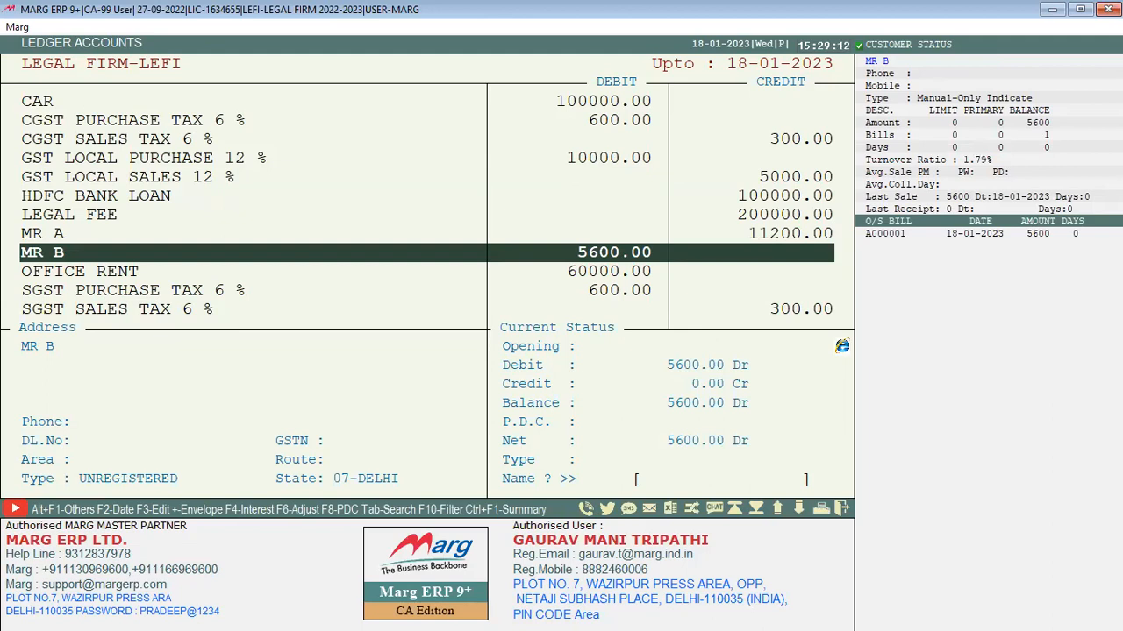
- Create LEGAL FIRM's new financial year from 01-04-2023 to 31-03-2024, transferring ledger, outstanding and stock balances
key("Escape")
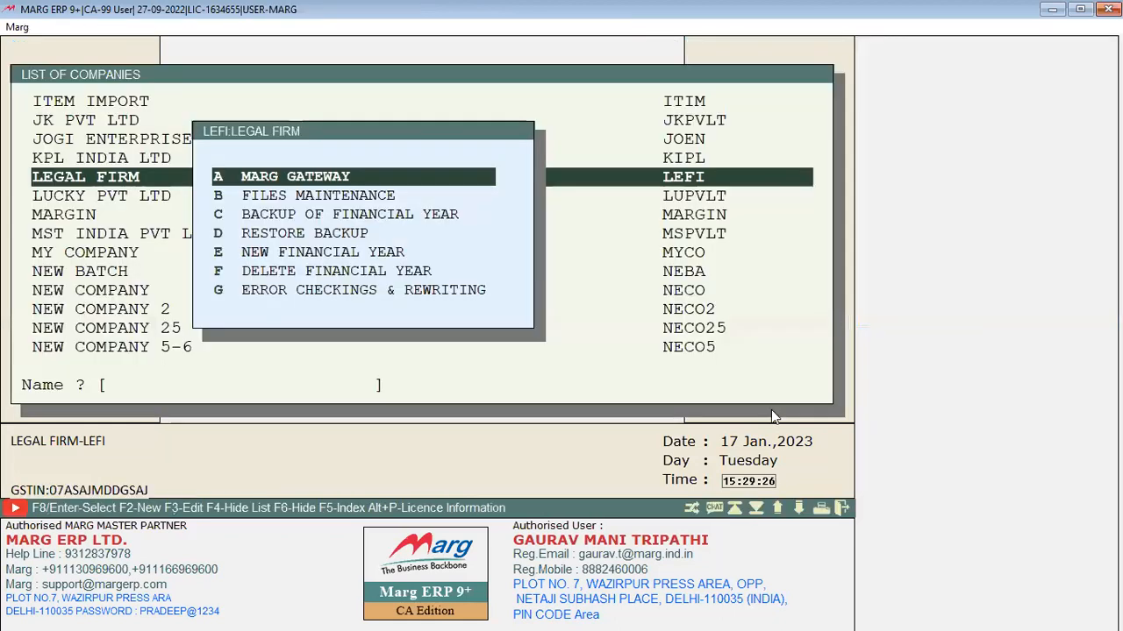
key("Escape")
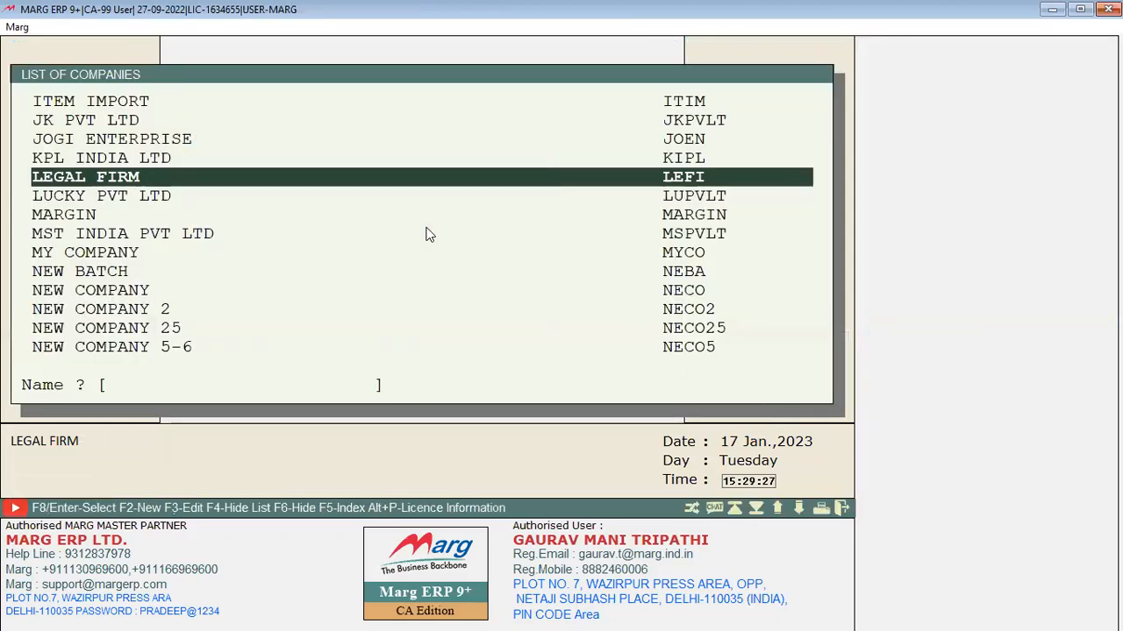
key("Escape")
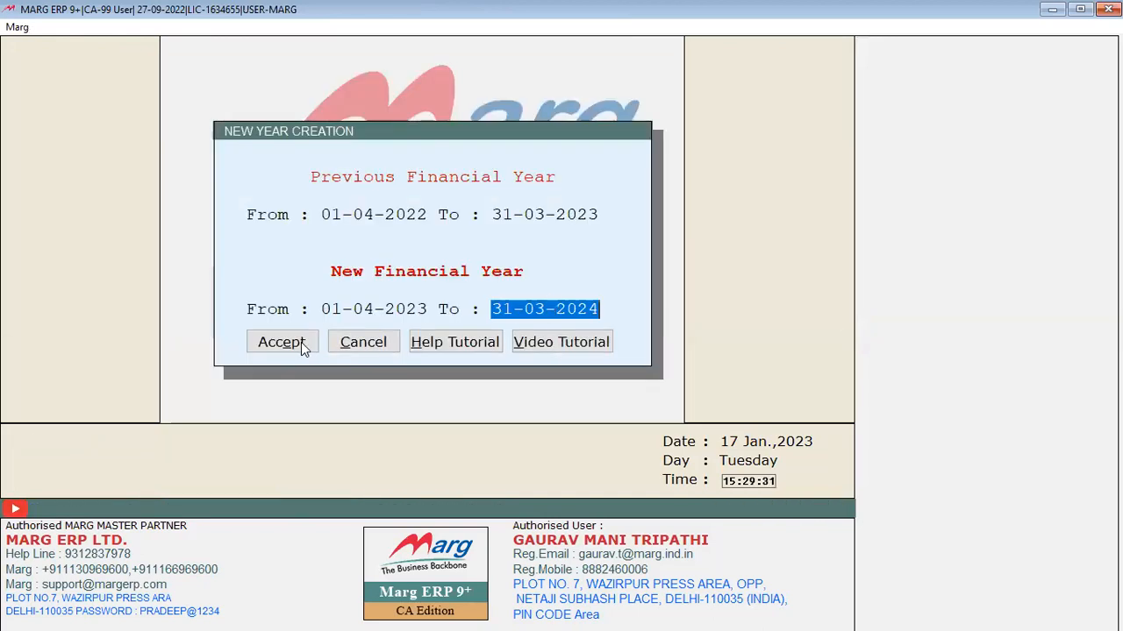
left_click(301, 342)
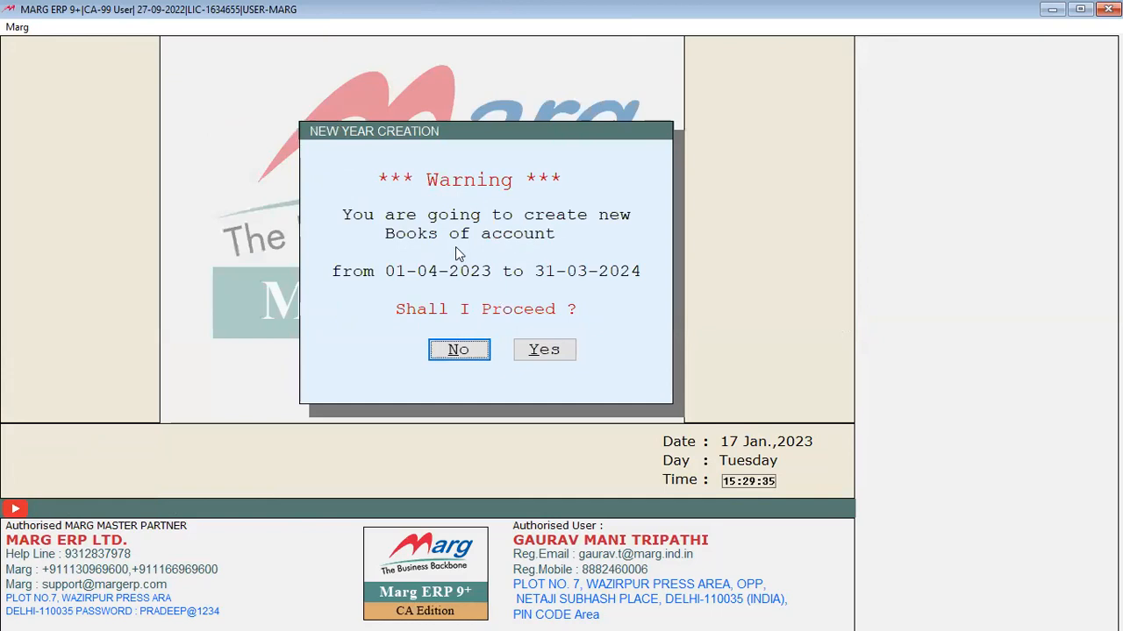
left_click(564, 348)
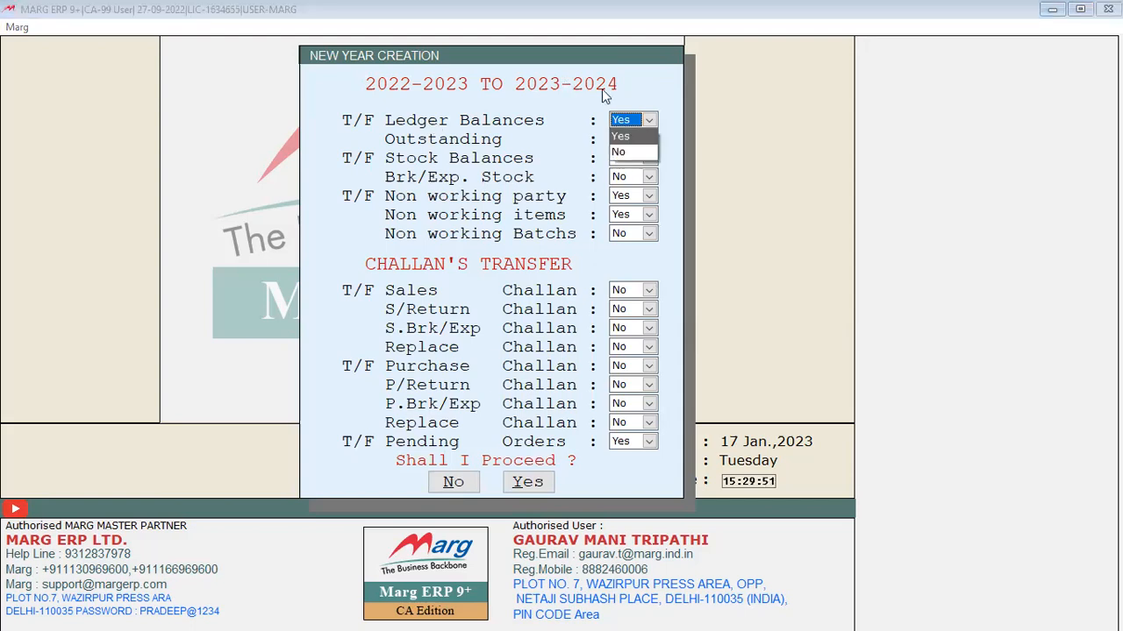
left_click(611, 96)
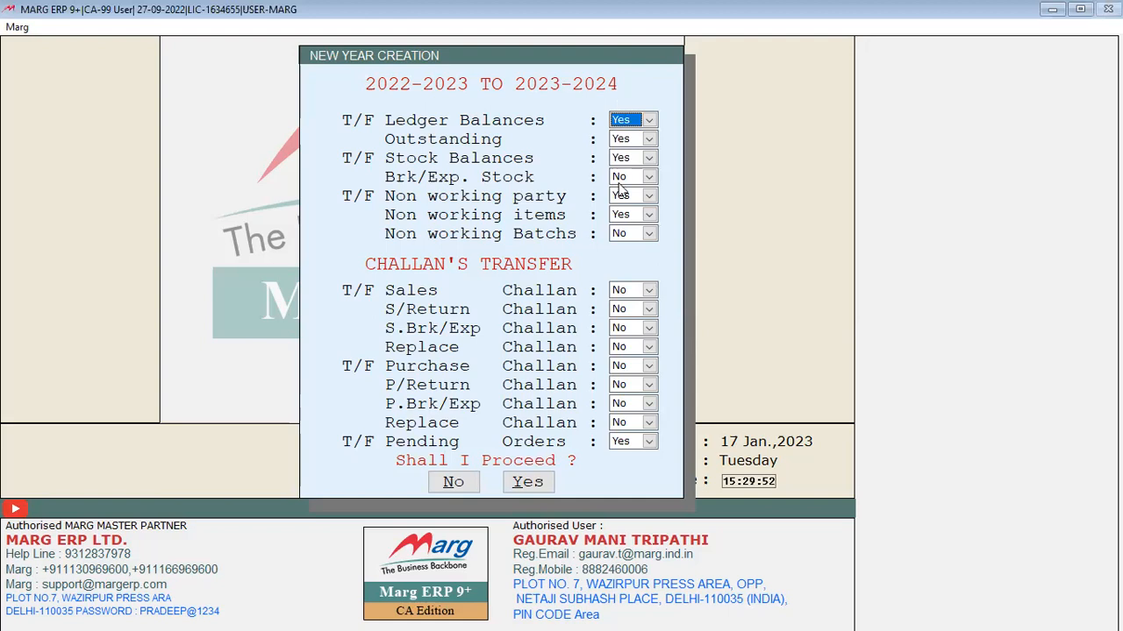
left_click(515, 481)
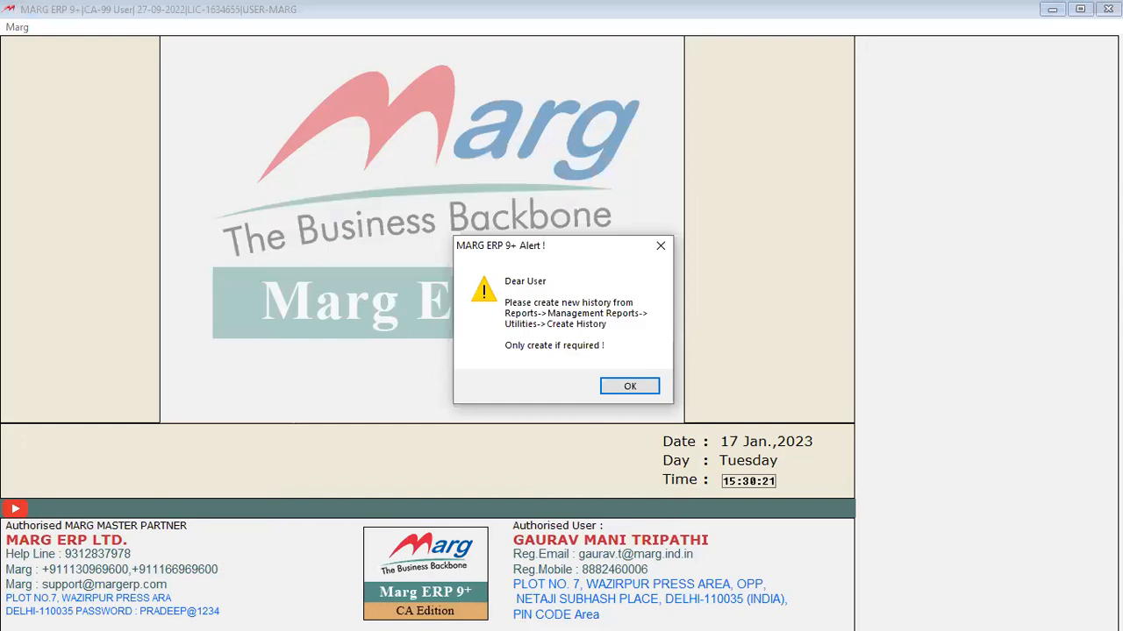
key("Return")
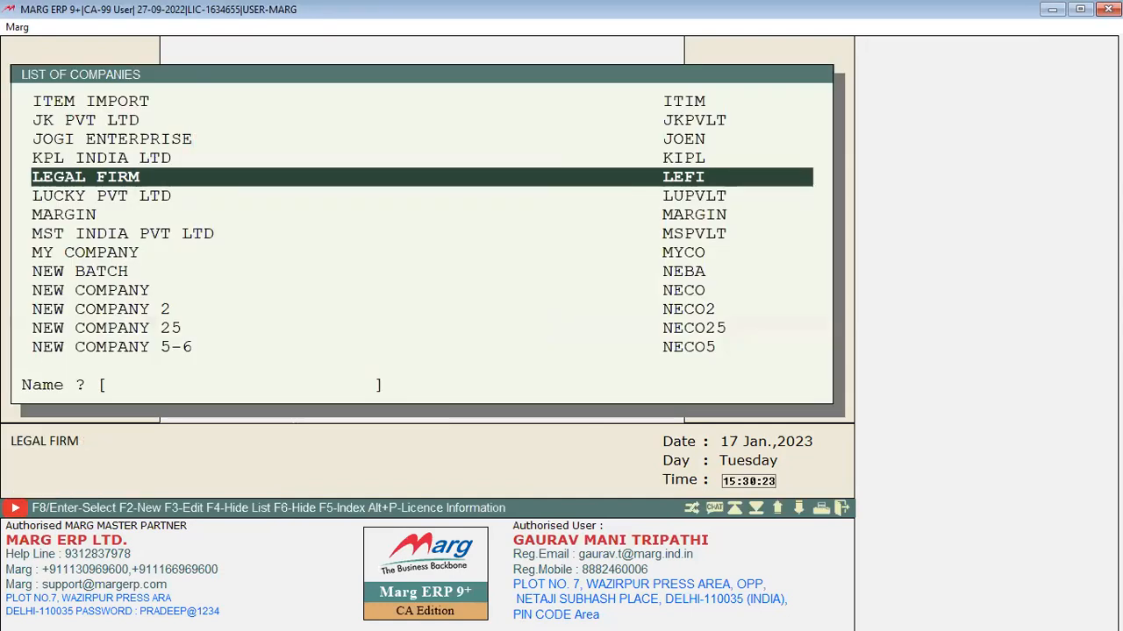
- Open LEGAL FIRM's 2023-2024 year, dismiss the business type setup and bring up the list of all ledgers
key("Return")
key("Return")
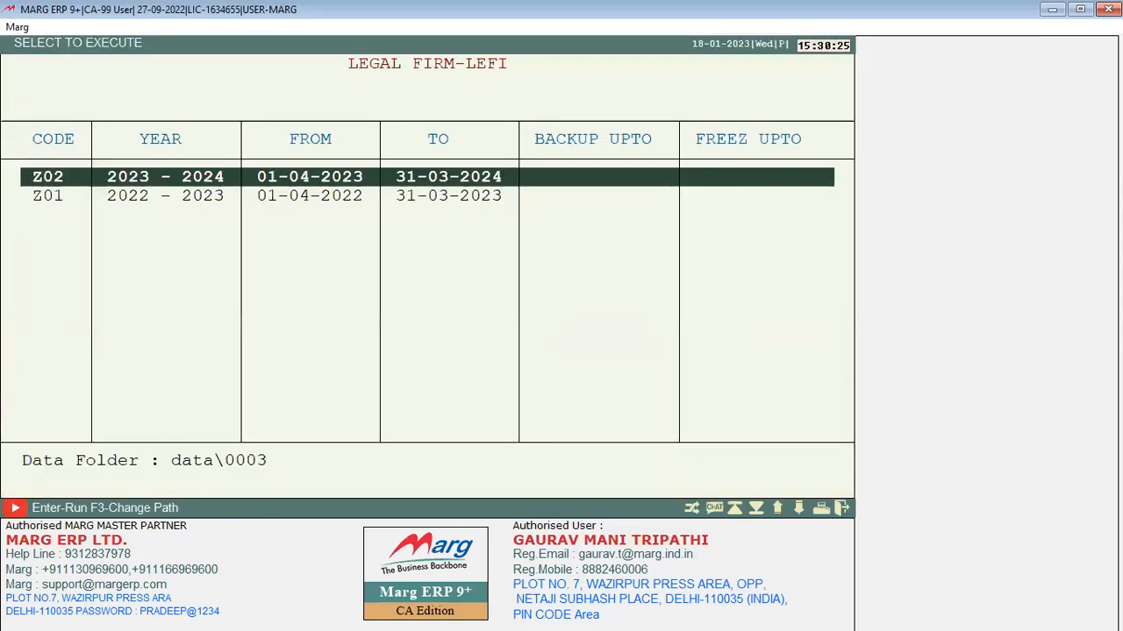
key("Down")
key("Up")
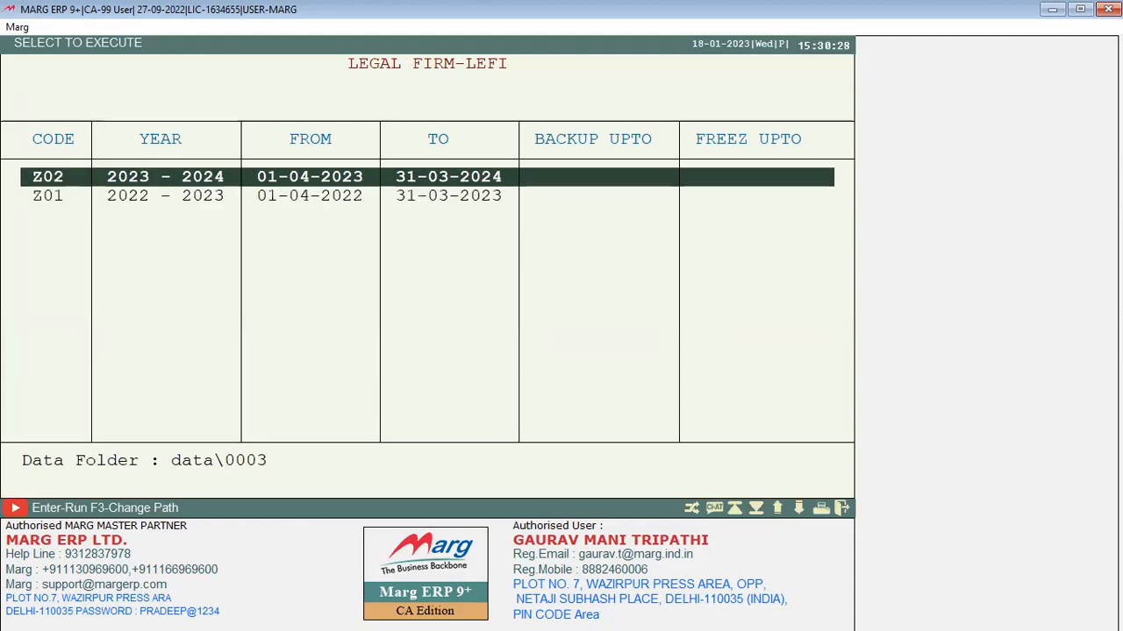
key("Return")
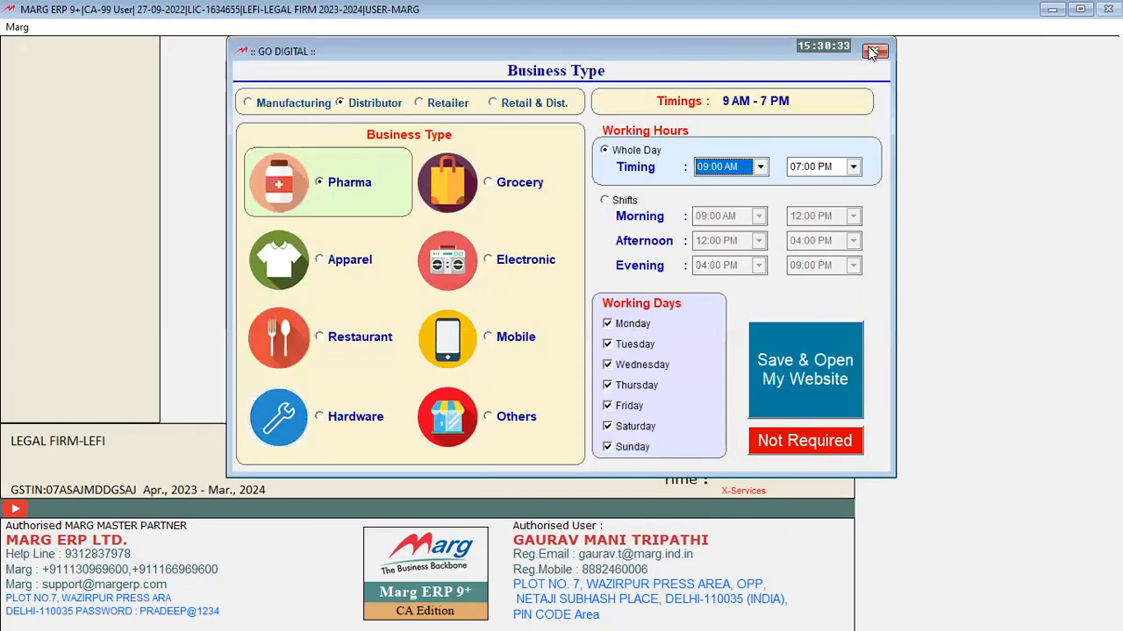
left_click(872, 52)
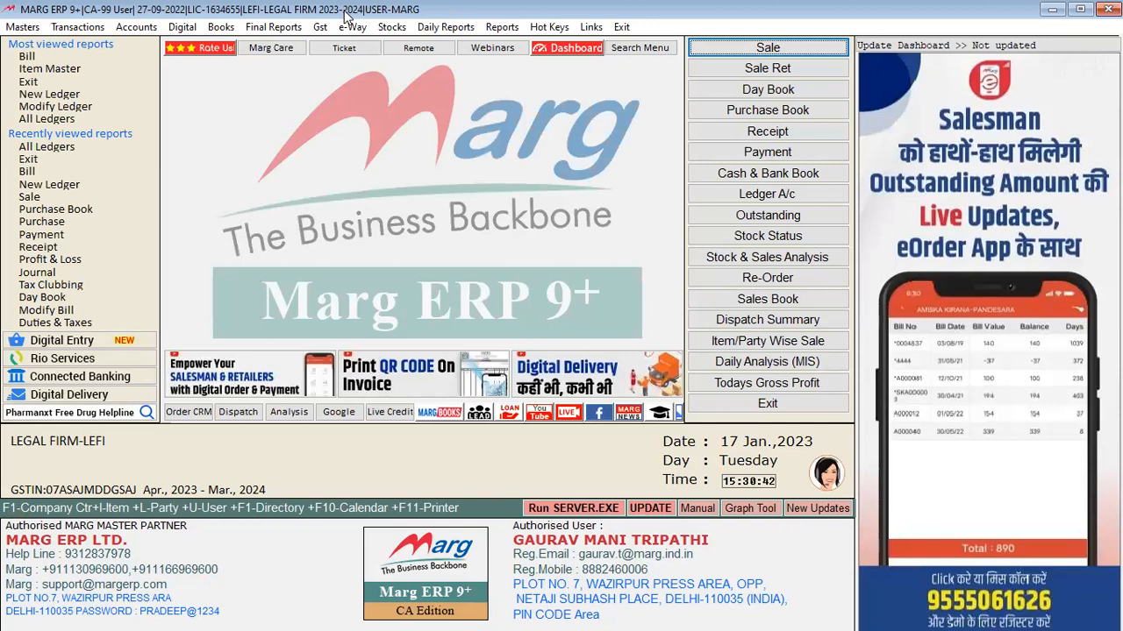
left_click(221, 26)
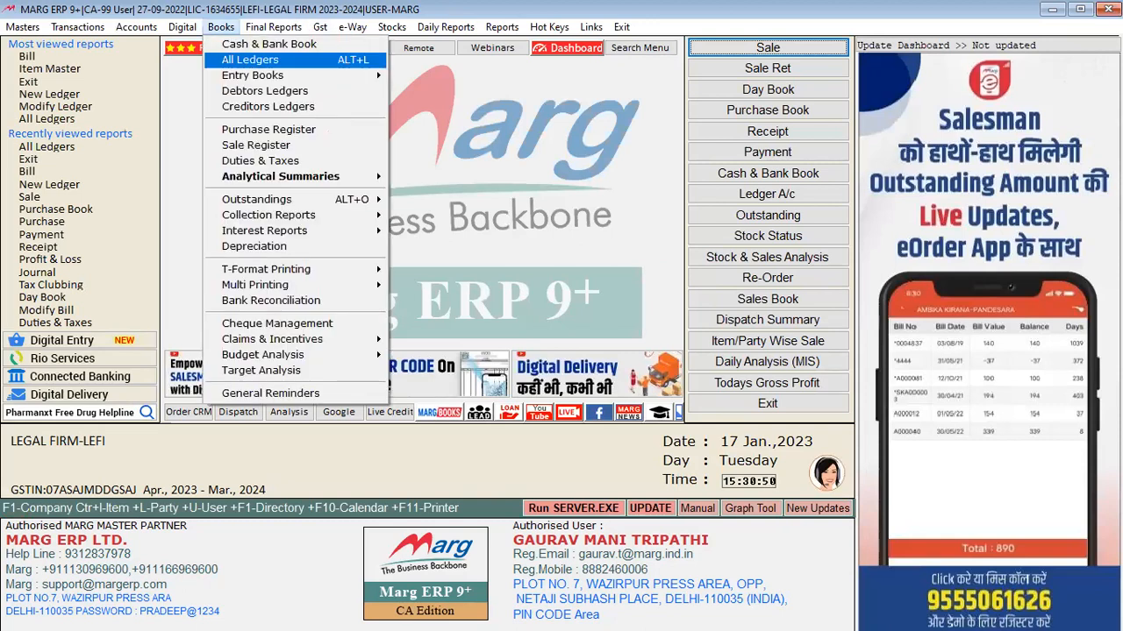
key("Return")
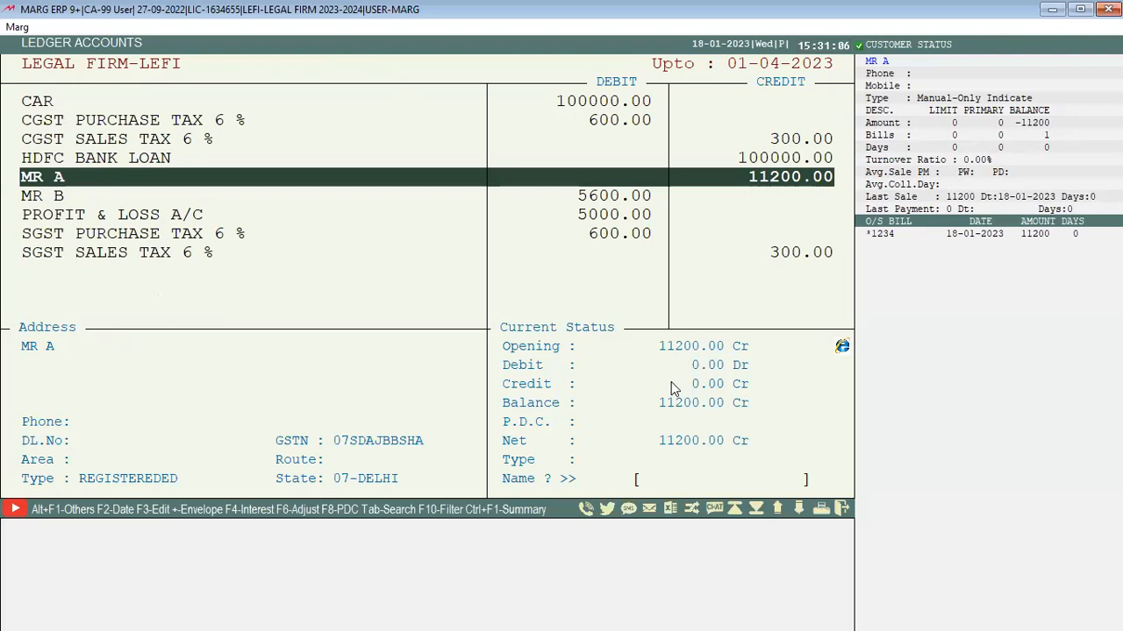
- Examine the opening balances carried into 2023-2024 for HDFC BANK LOAN and the neighbouring ledgers
key("End")
key("Up")
key("Up")
key("Up")
key("Up")
key("Up")
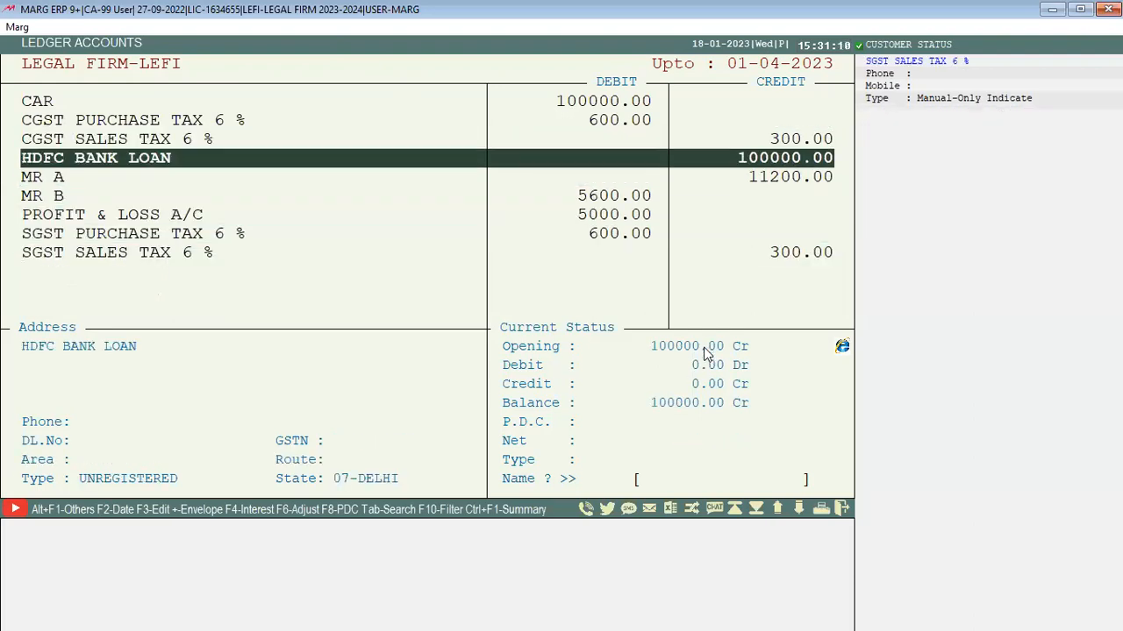
key("Down")
key("Down")
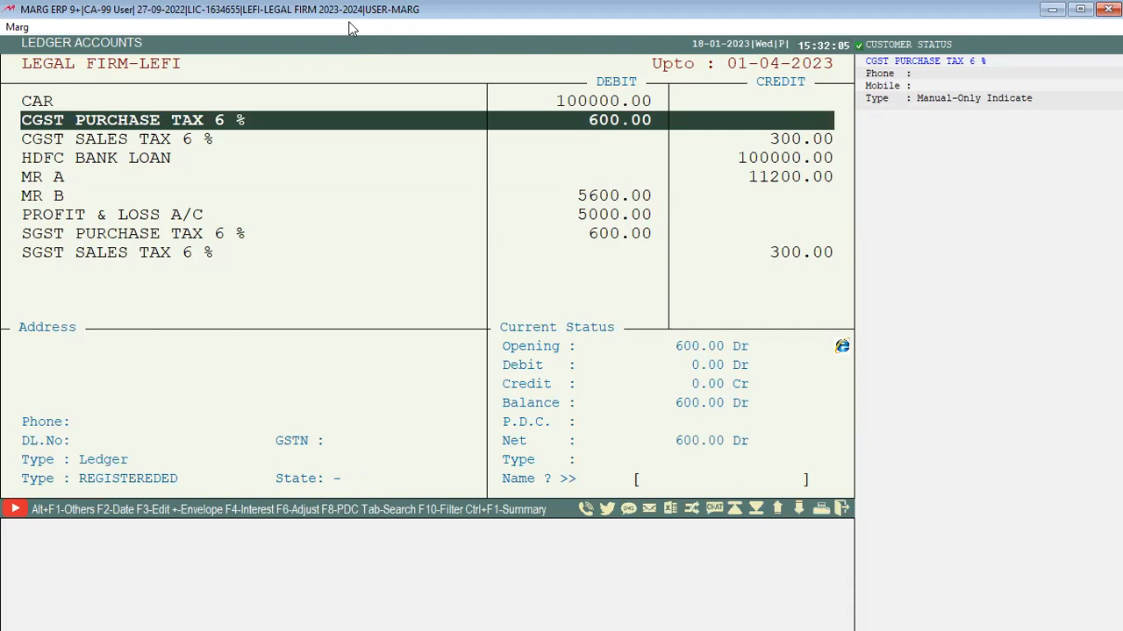
- Examine the carried-forward opening balances of the customer ledger and PROFIT & LOSS A/C in 2023-2024
key("Down")
key("Down")
key("Down")
key("Down")
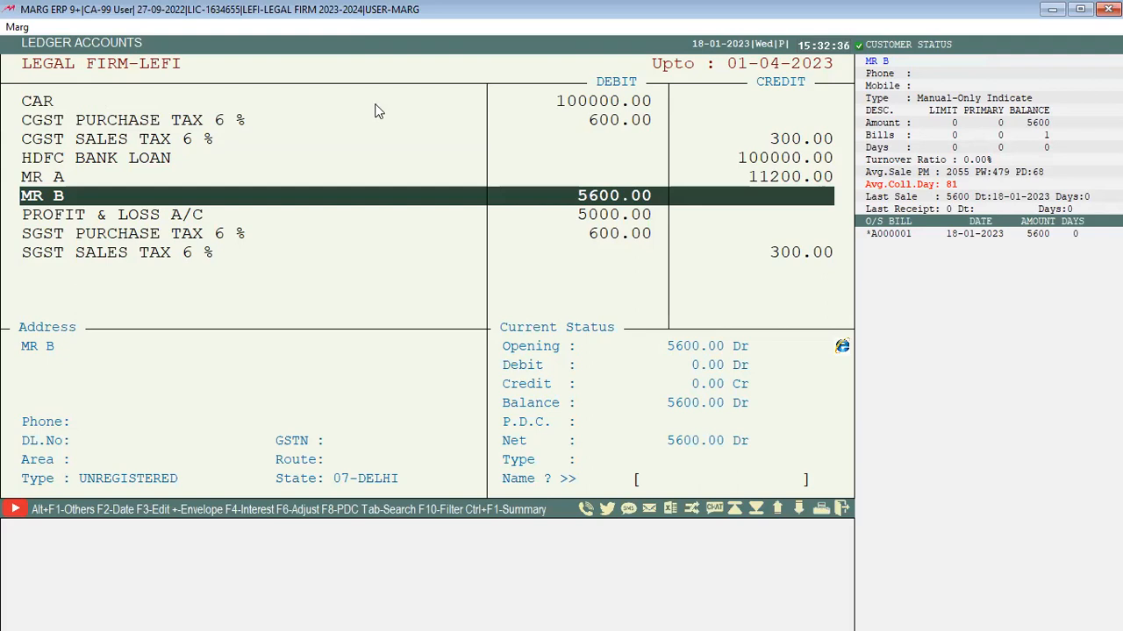
key("Up")
key("Down")
left_click(608, 213)
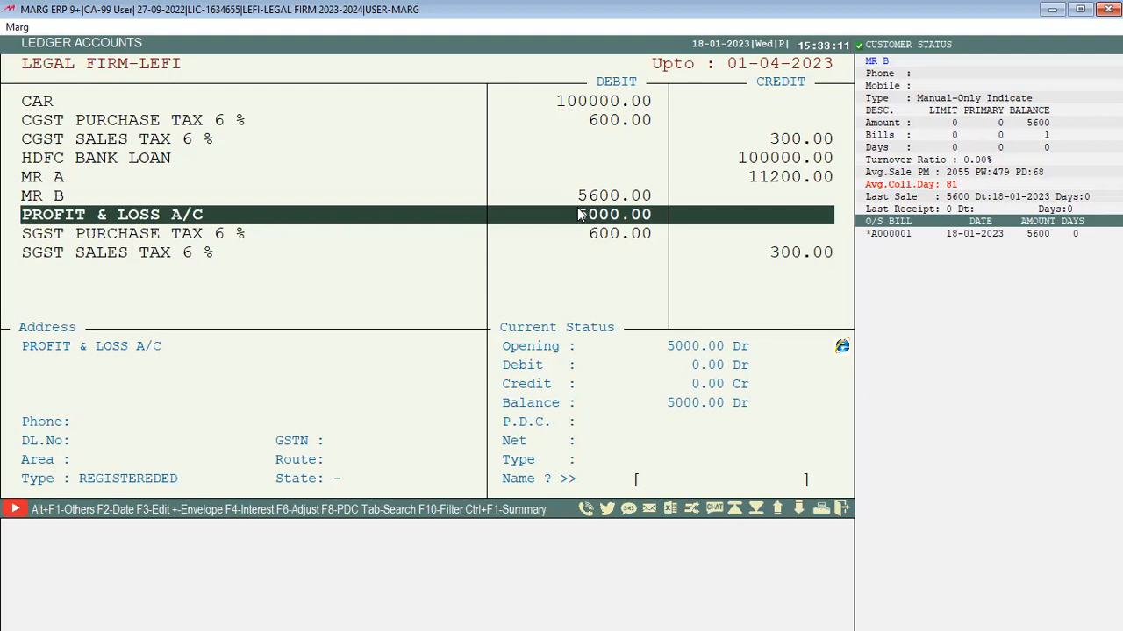
left_click(608, 202)
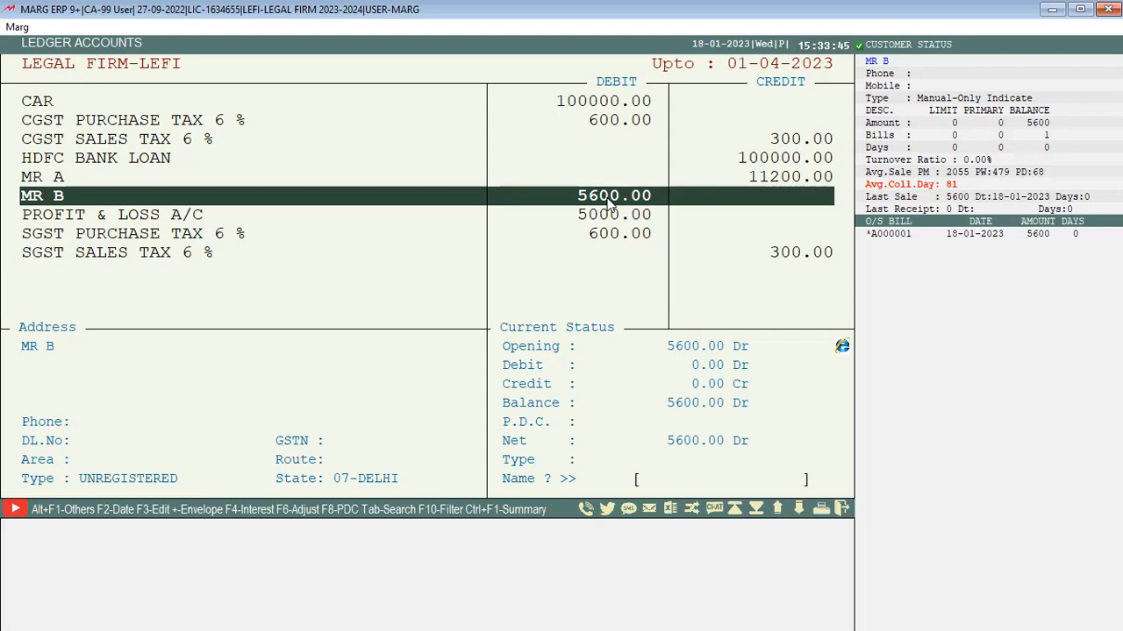
double_click(606, 198)
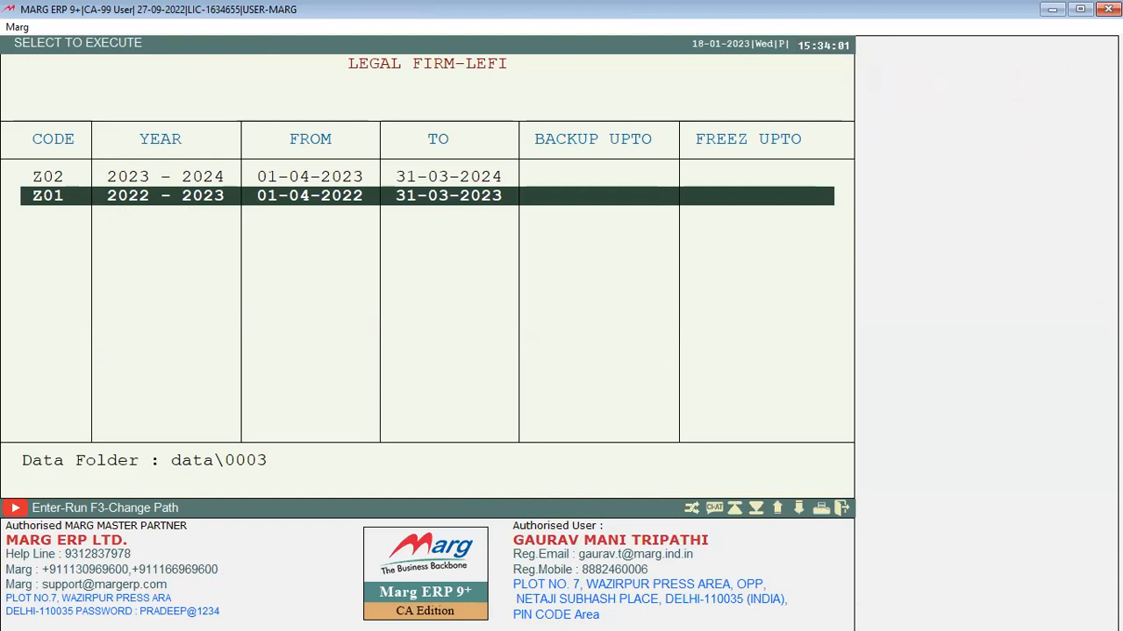
- Compare LEGAL FIRM's two financial years and open the 2022-2023 one
key("Up")
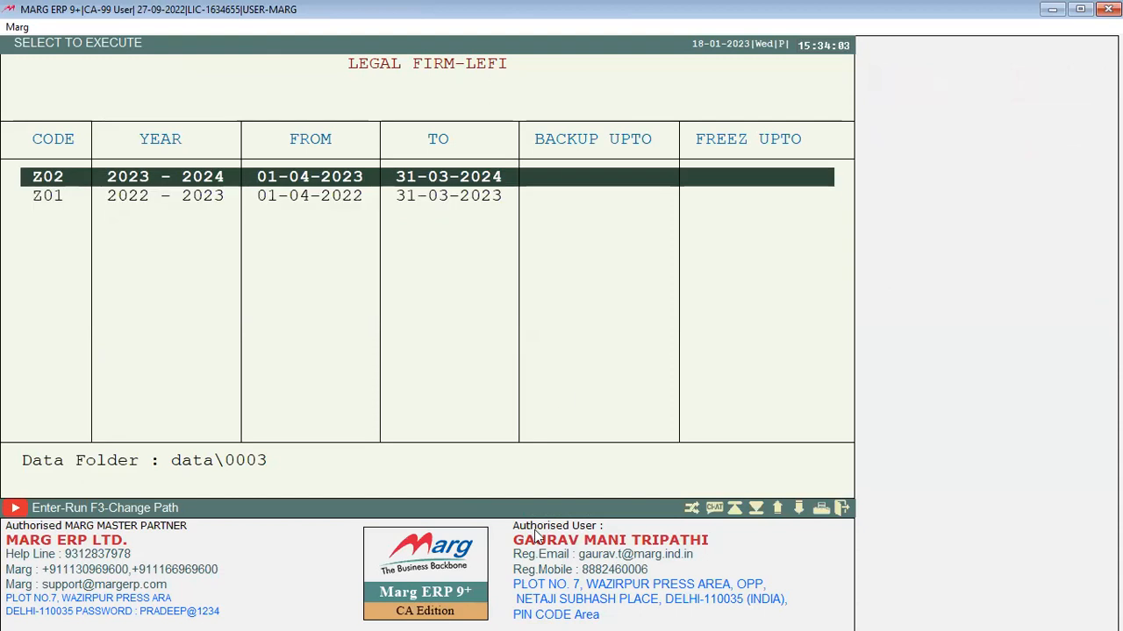
key("Down")
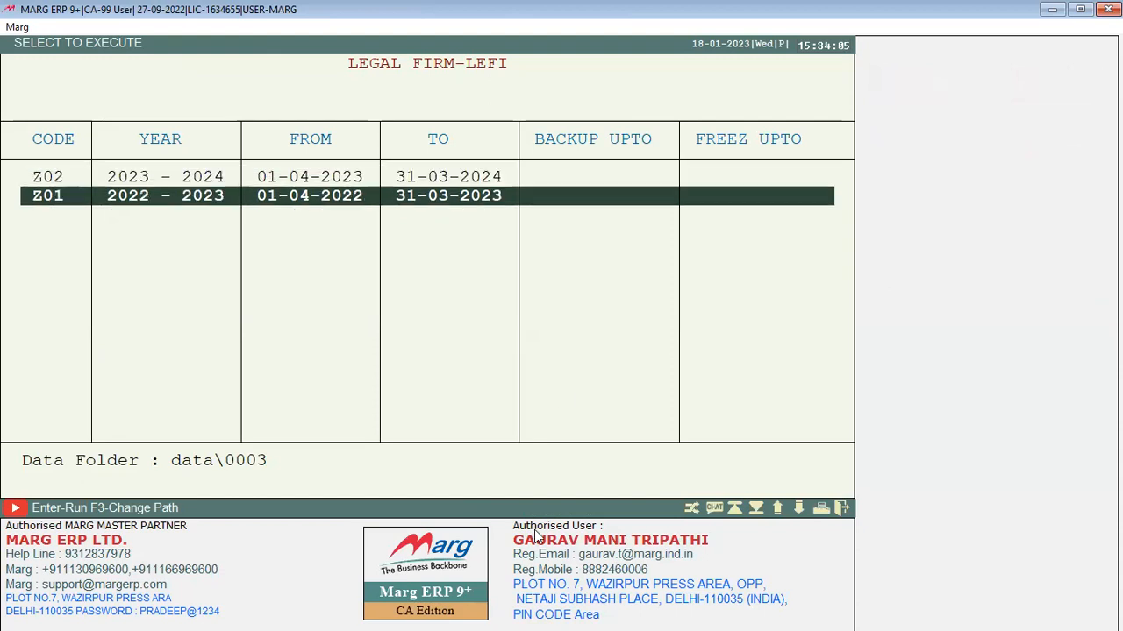
key("Return")
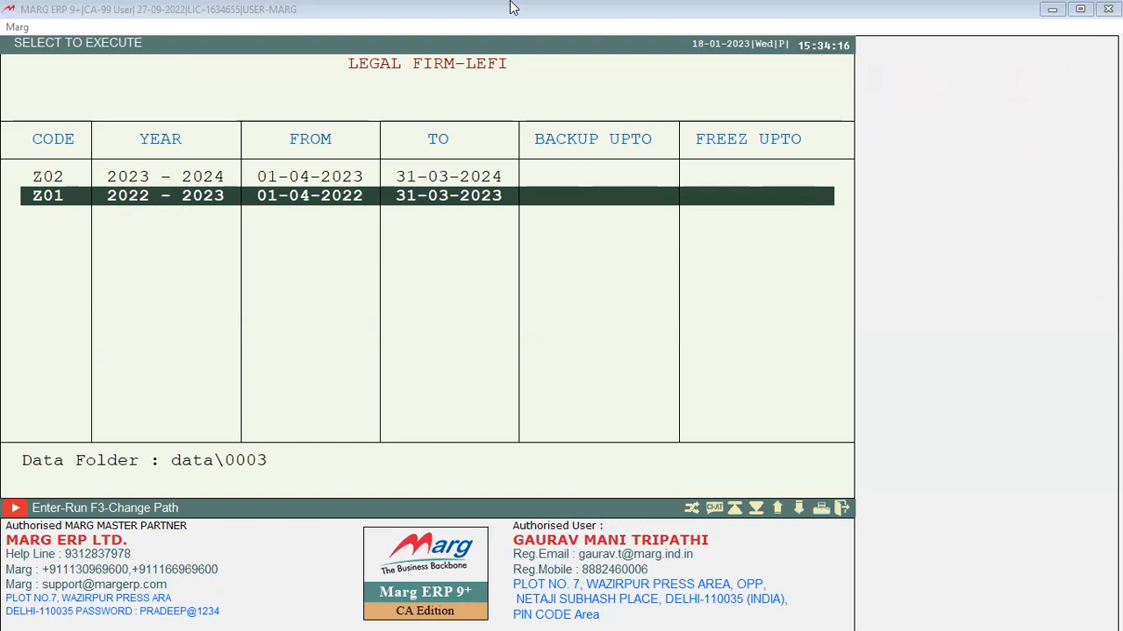
key("Up")
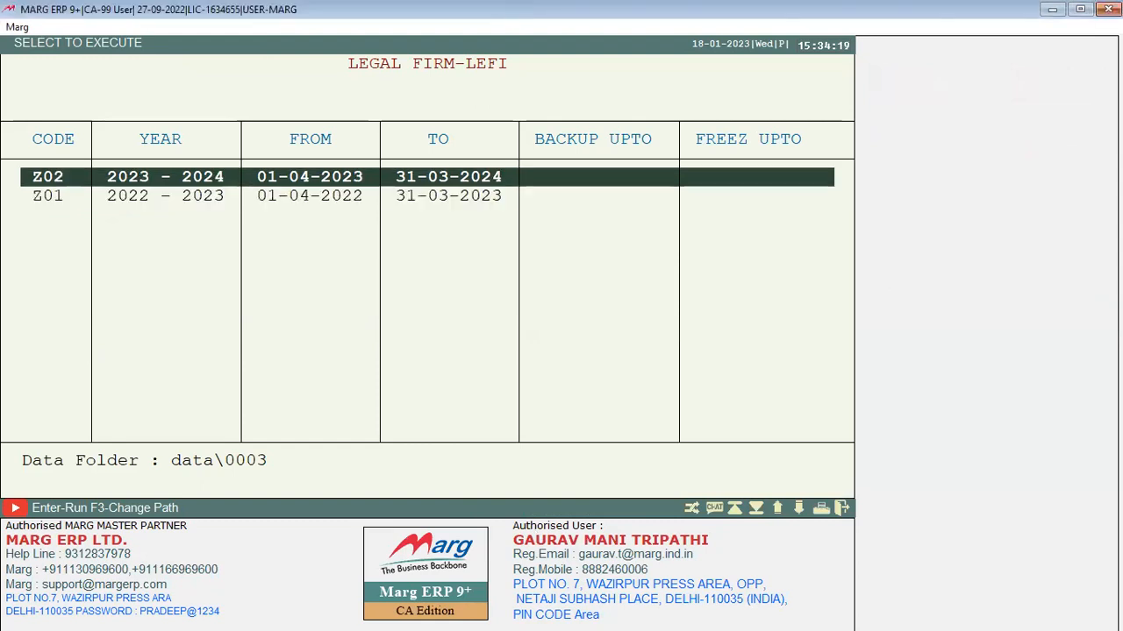
key("Down")
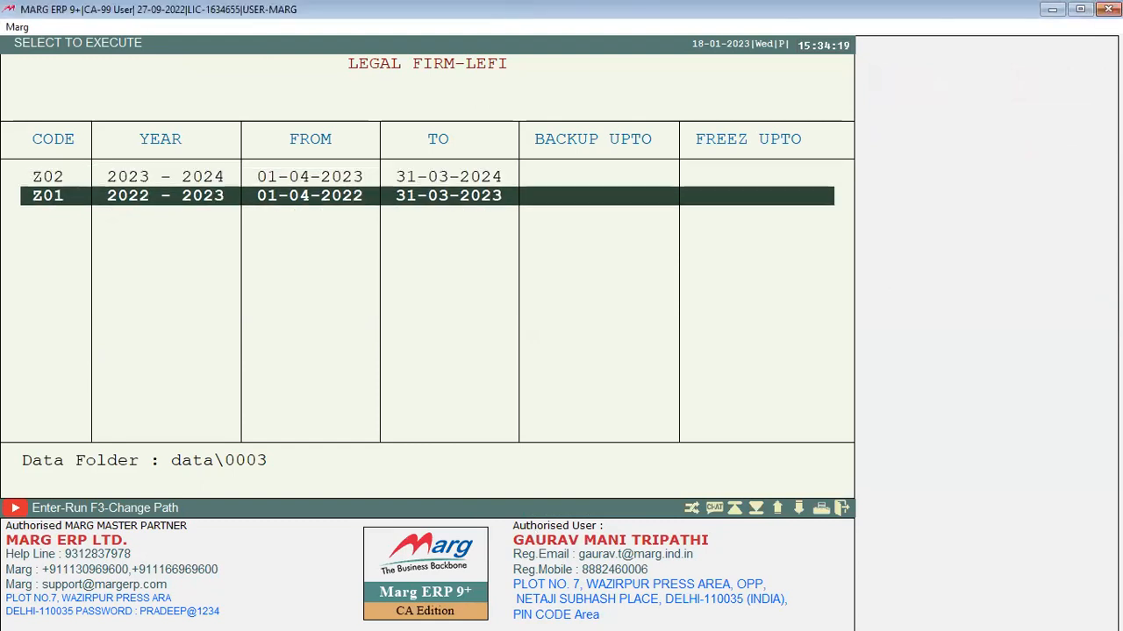
key("Return")
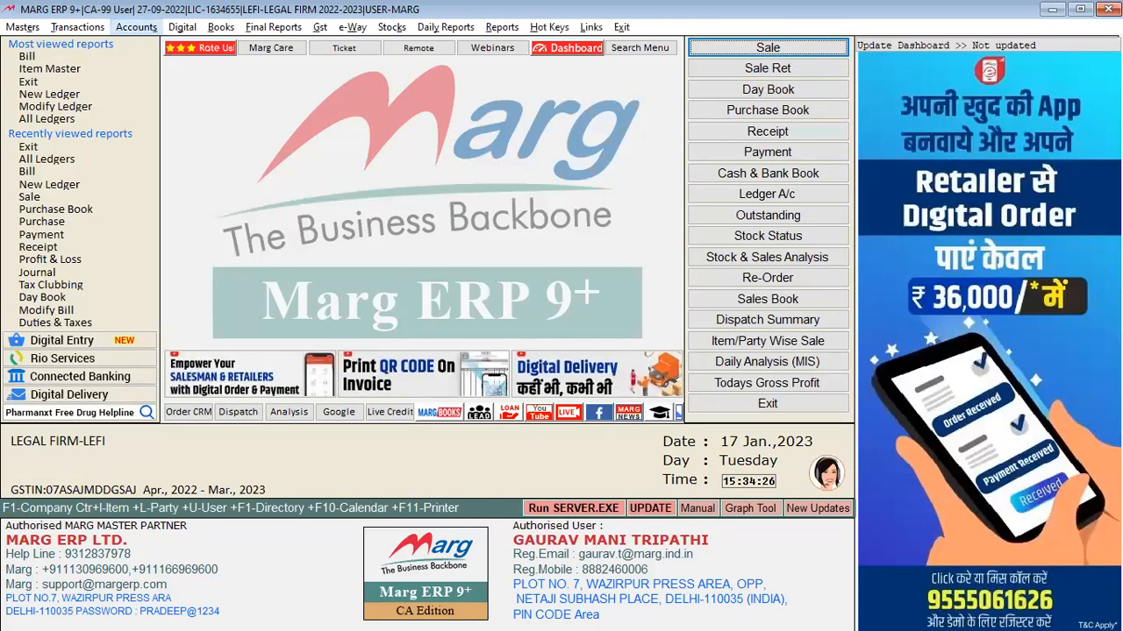
- Start a receipt voucher dated 26-03-2023, confirming work in the last financial year with SURE
key("alt+r")
type("SURE")
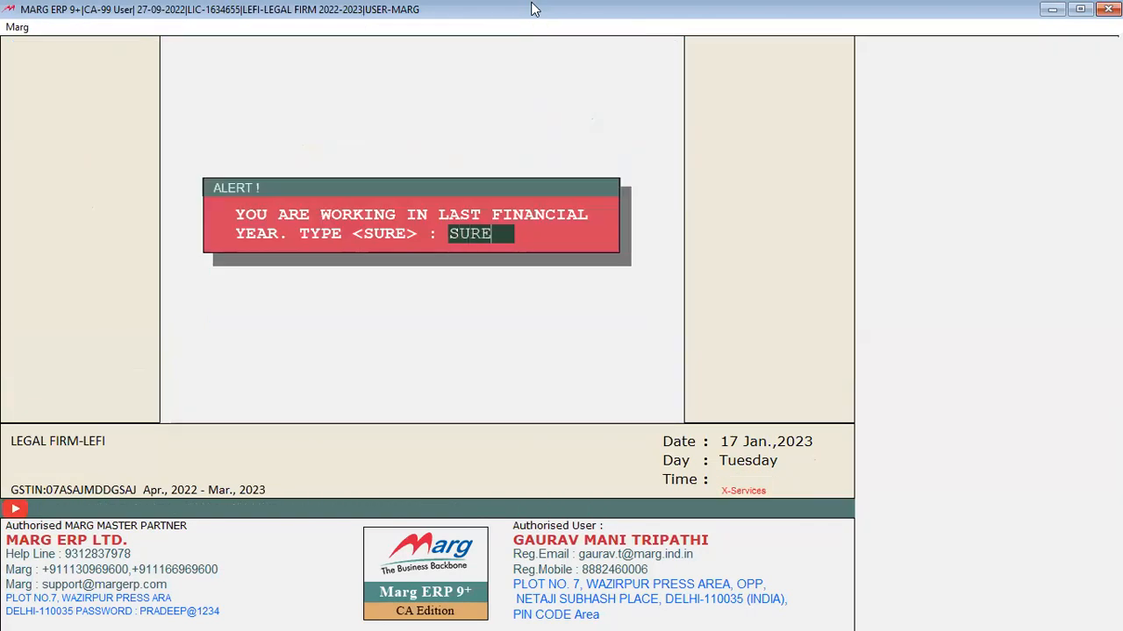
key("Return")
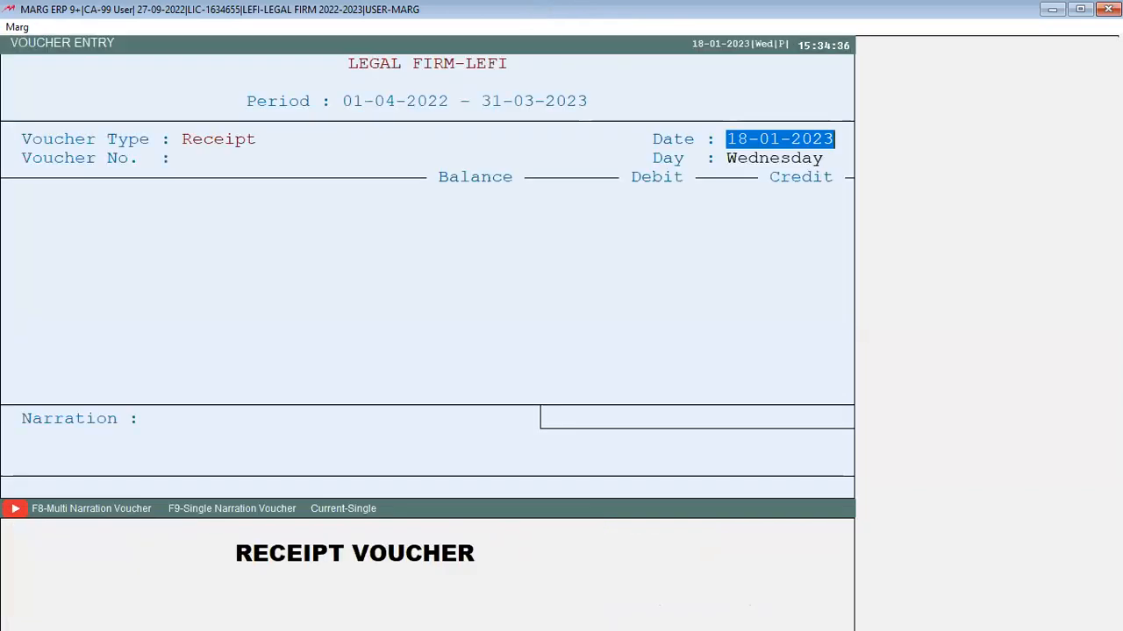
type("2603")
key("Return")
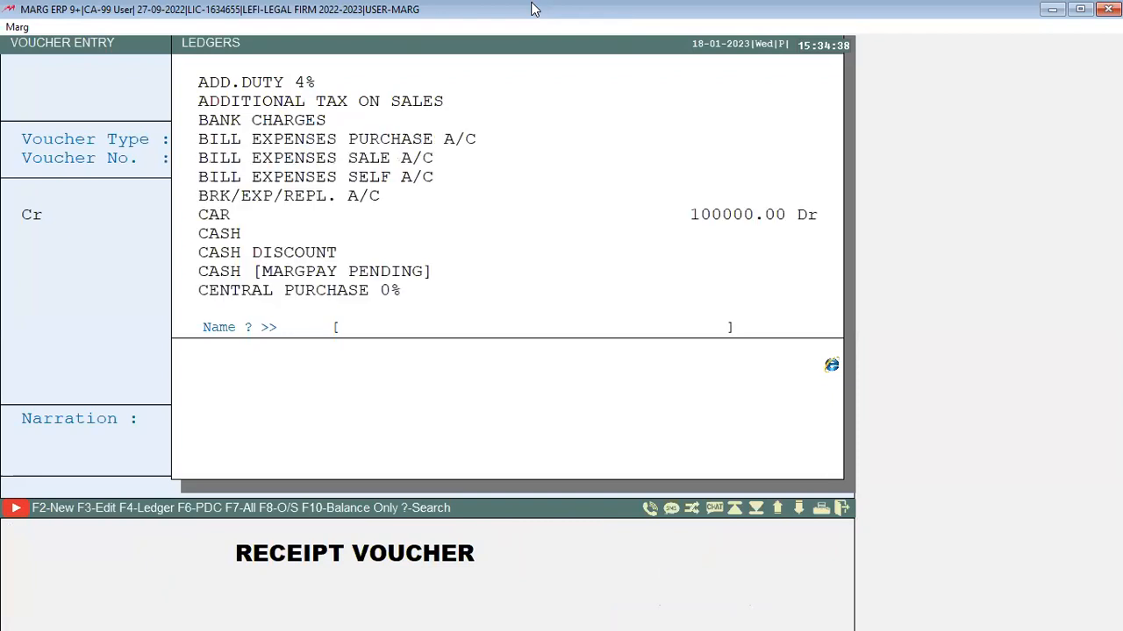
- Credit the MR B ledger with 2000 in the receipt voucher dated 26-03-2023
type("M")
key("Down")
key("Return")
type("2000")
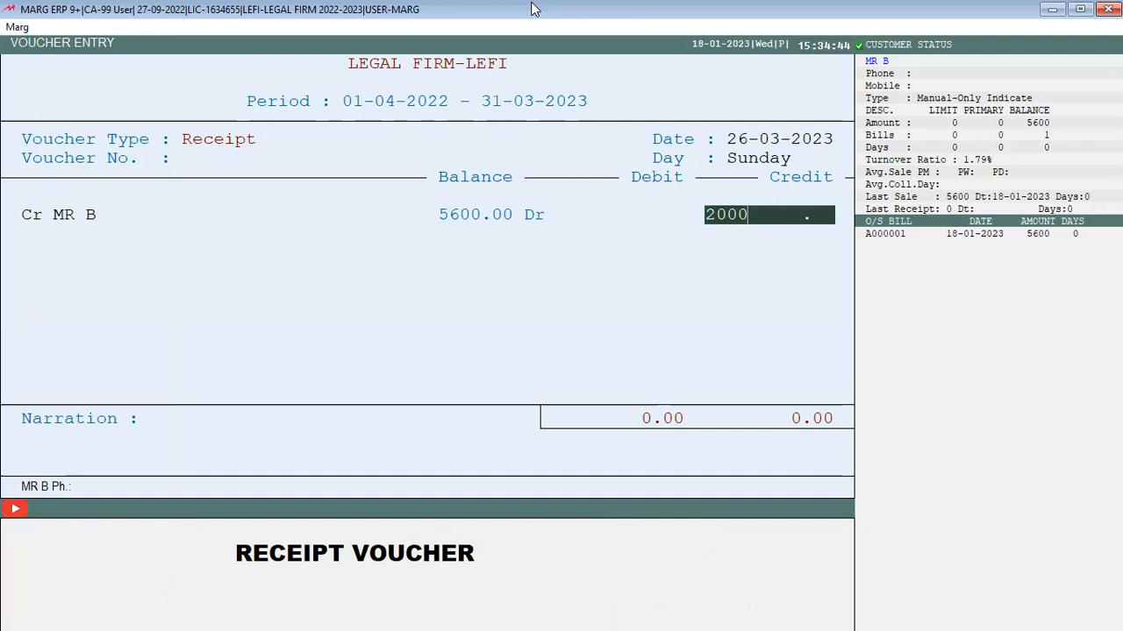
key("Return")
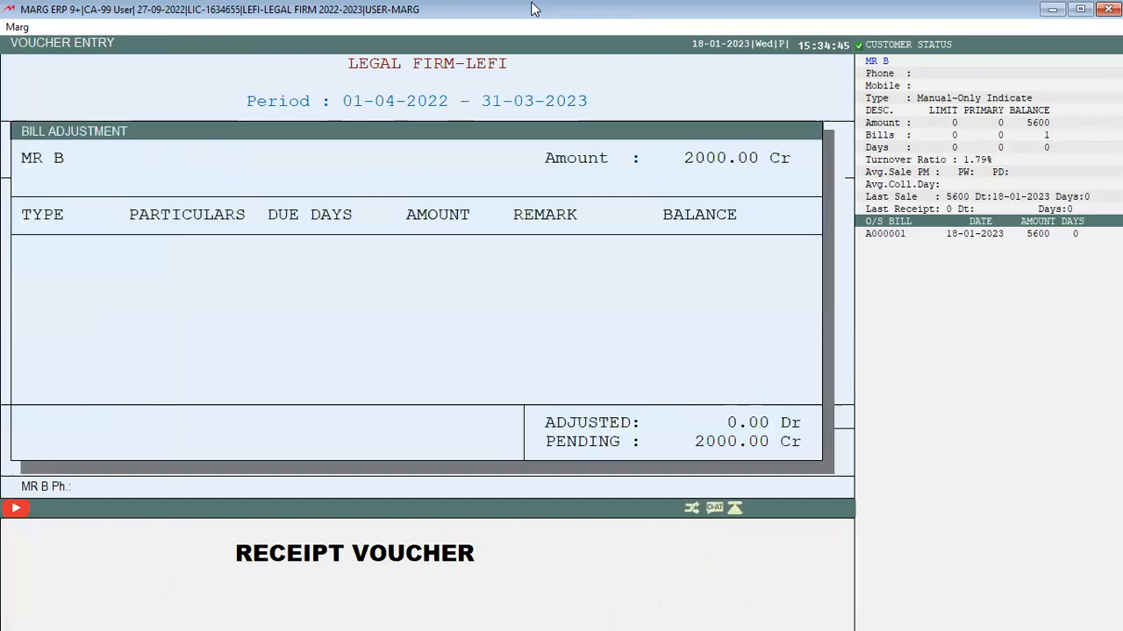
- Adjust the 2000.00 receipt against bill A000001, debit CASH, and save and leave the voucher
key("Return")
key("Return")
key("Return")
key("Return")
key("Return")
key("Return")
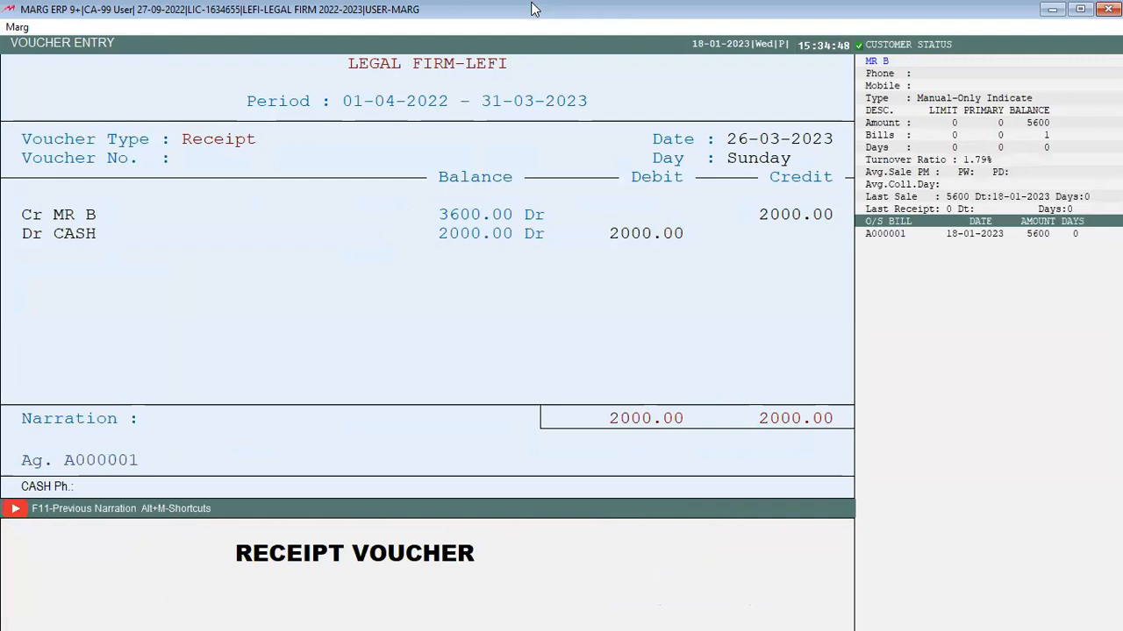
key("Return")
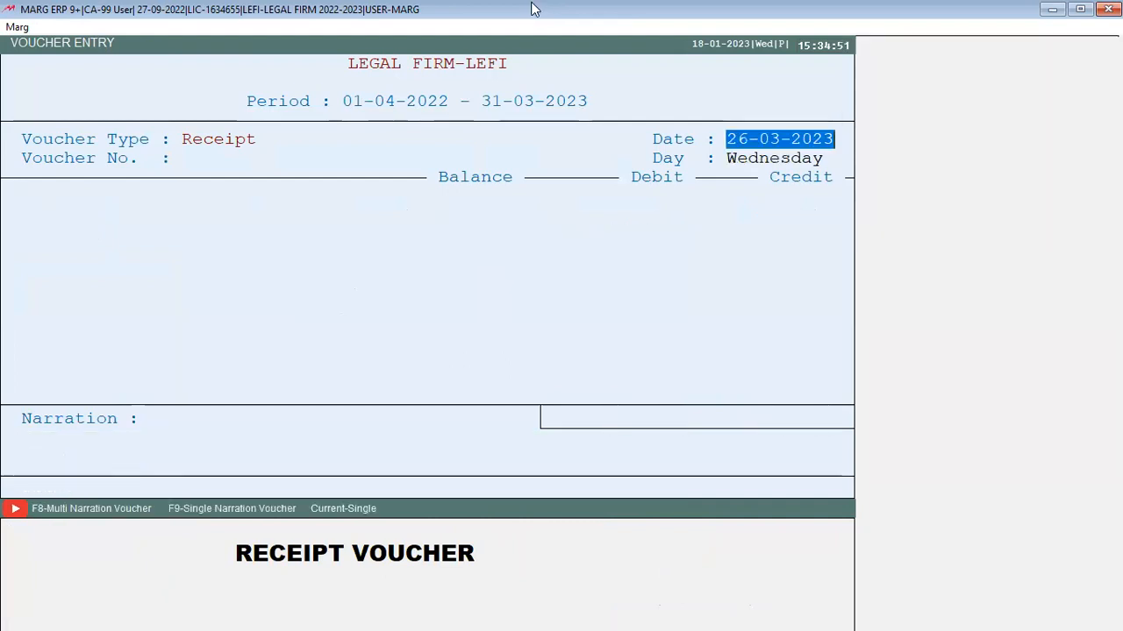
key("Escape")
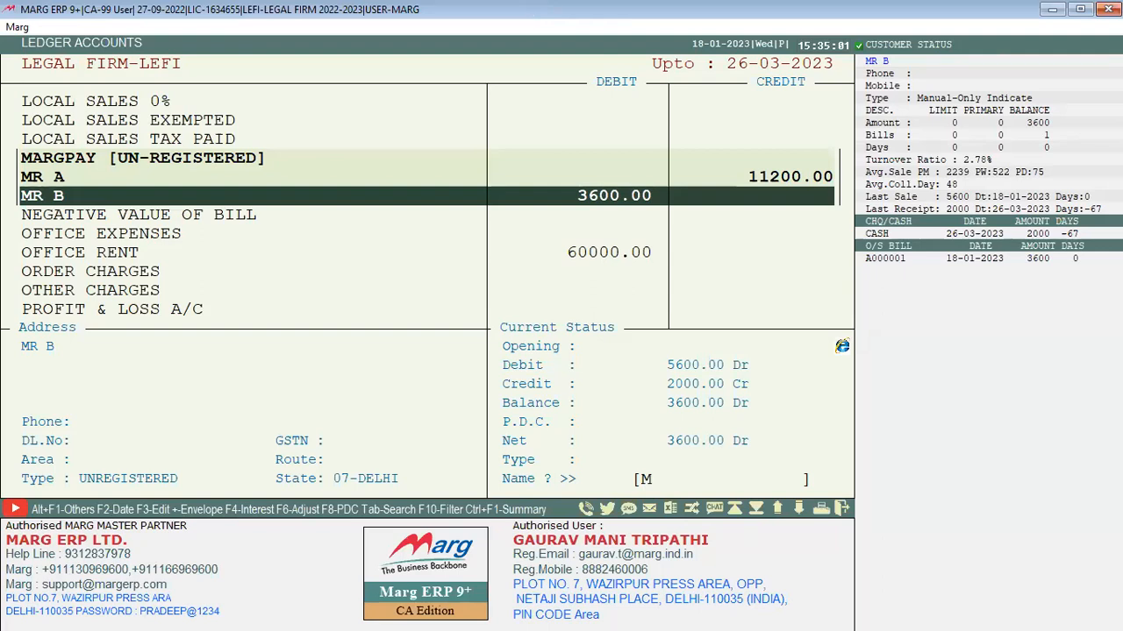
- Leave the 2022-2023 ledger list and open LEGAL FIRM's 2023-2024 financial year
key("Escape")
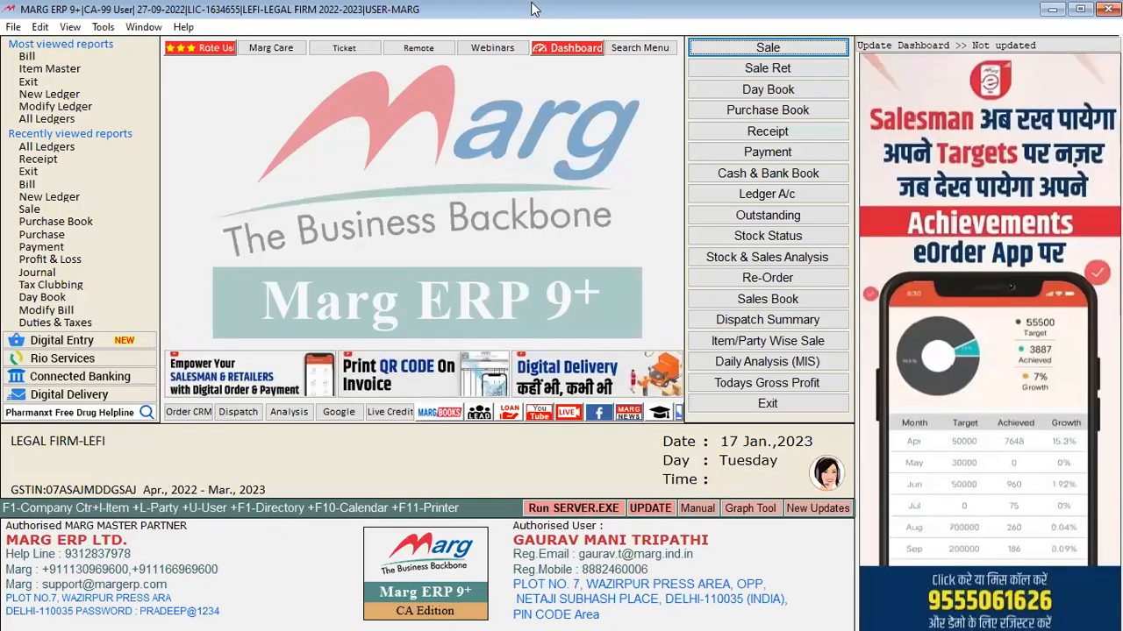
key("Escape")
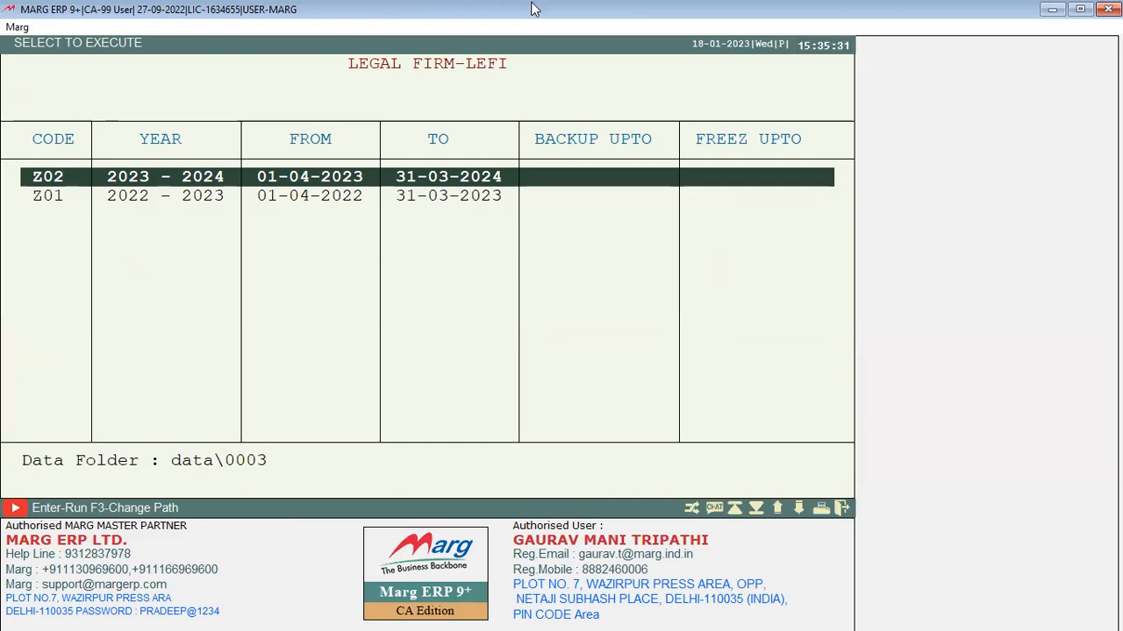
key("Return")
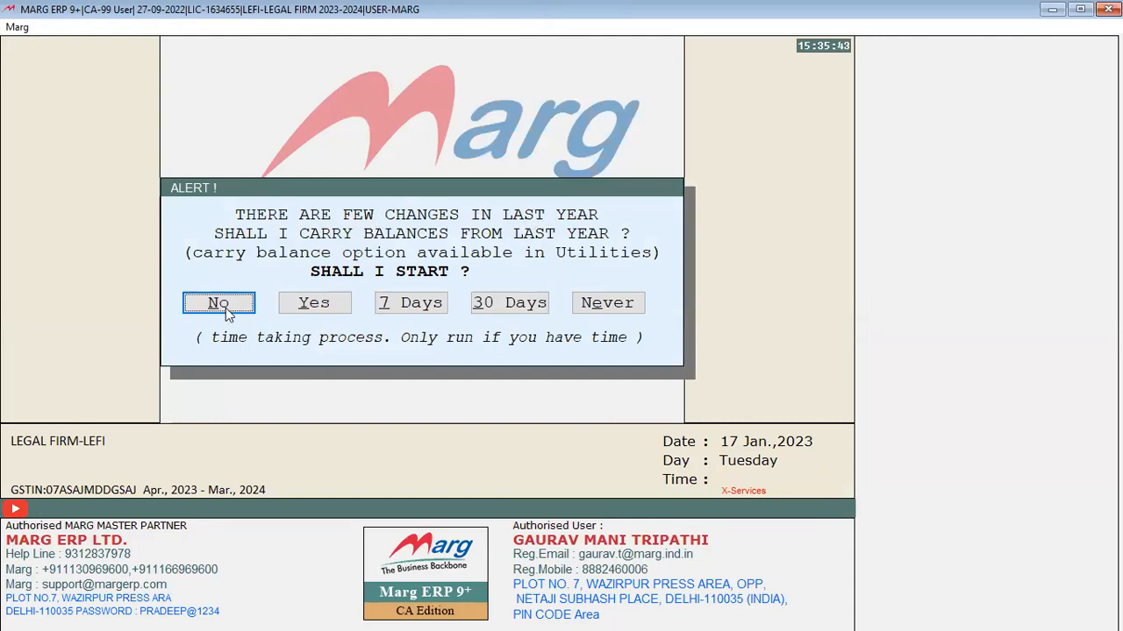
- Carry last year's changed balances into 2023-2024, with Yes for ledger, outstanding and stock balances, non-working parties and non-working items
left_click(309, 313)
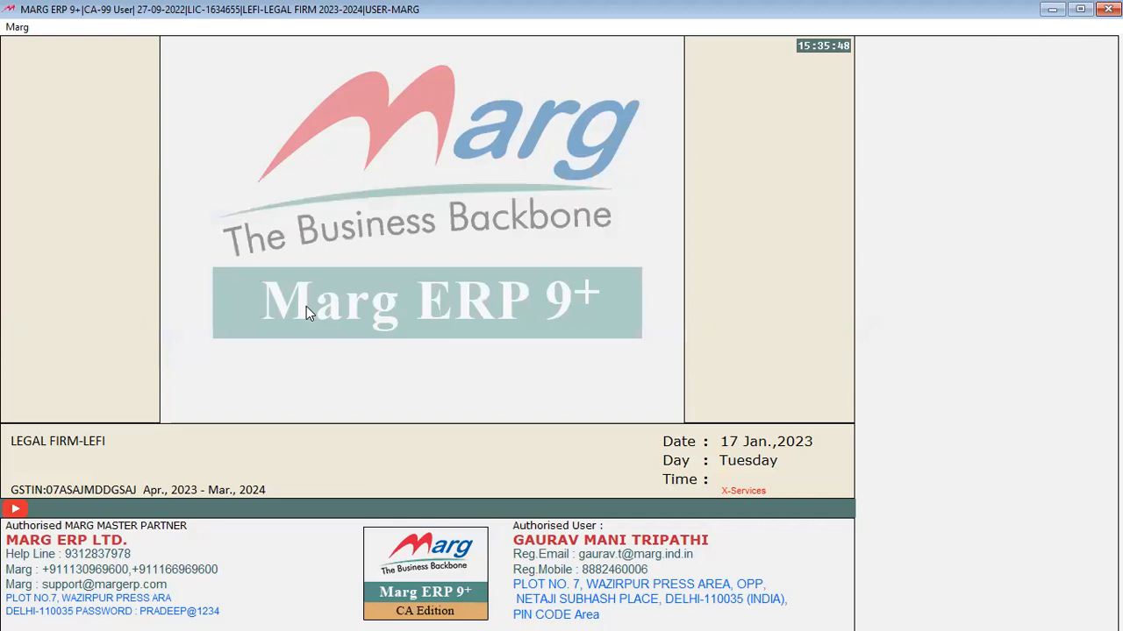
key("Return")
key("Return")
key("Return")
key("Return")
key("Return")
key("Return")
key("Return")
key("Return")
key("Return")
key("Return")
key("Return")
key("Return")
key("Return")
key("Return")
key("Return")
key("Return")
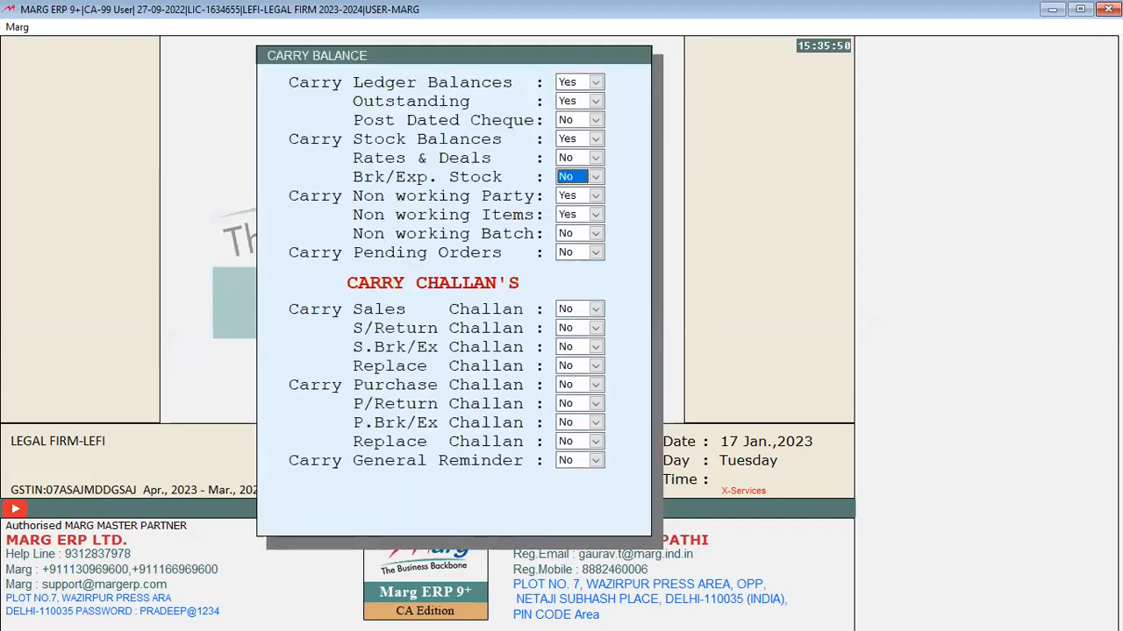
key("Return")
key("Return")
key("Return")
key("Right")
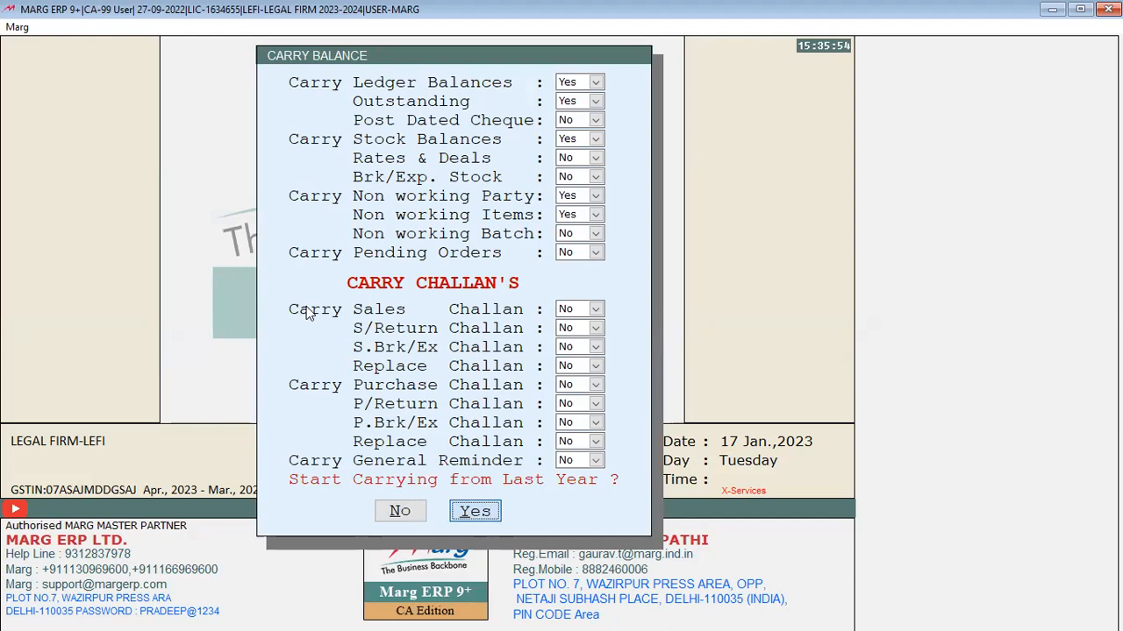
key("Return")
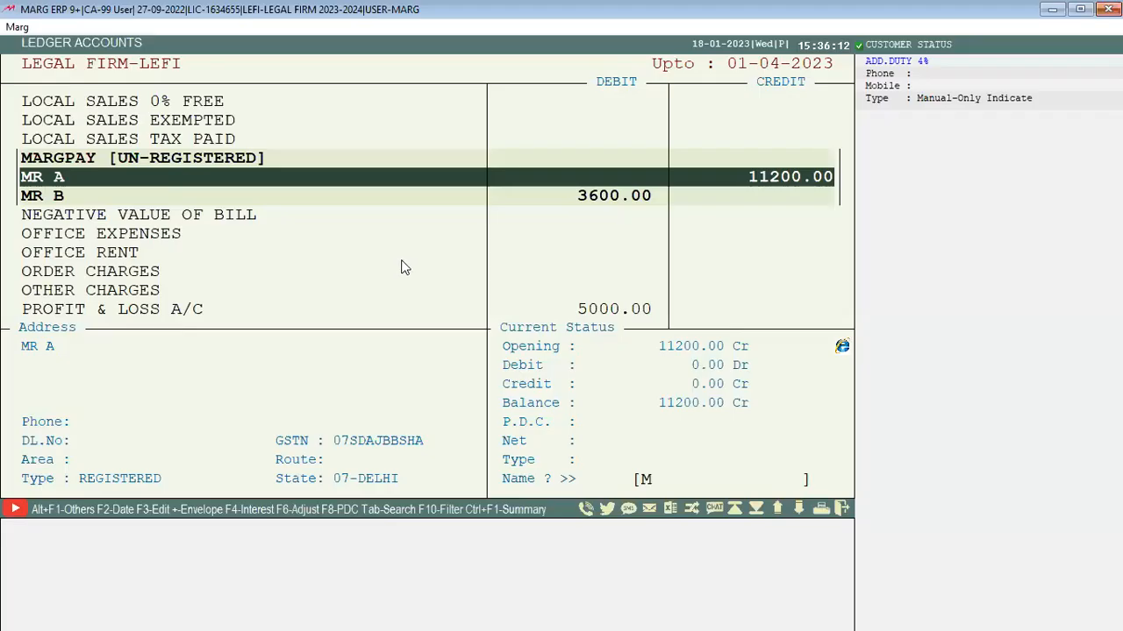
- Examine the carried-forward opening balance of the MR B ledger in 2023-2024
key("Down")
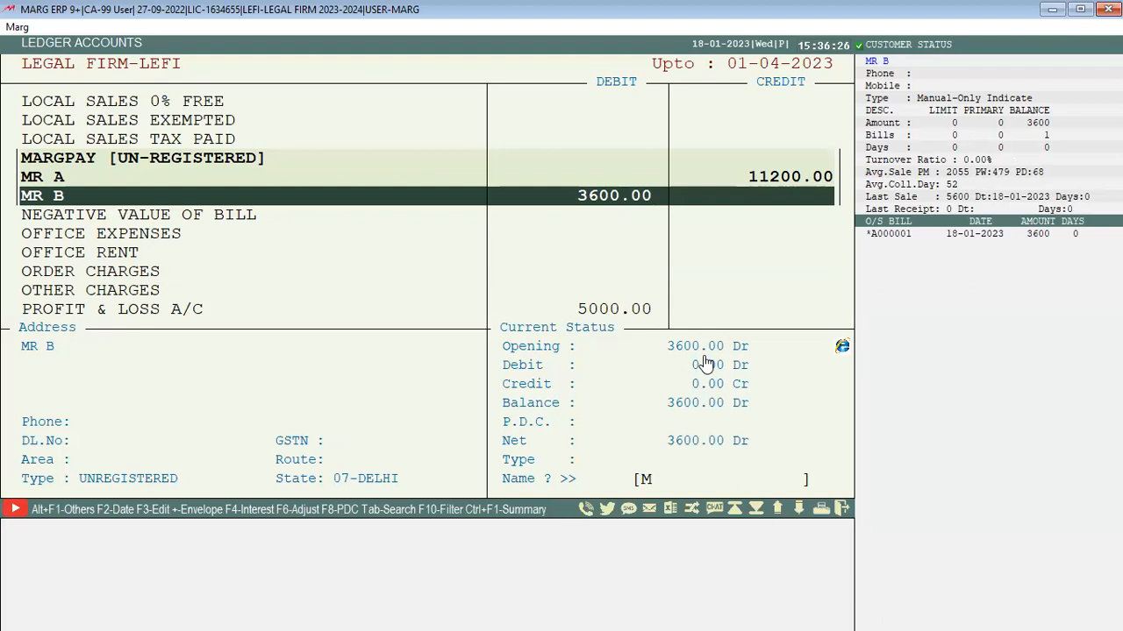
key("Escape")
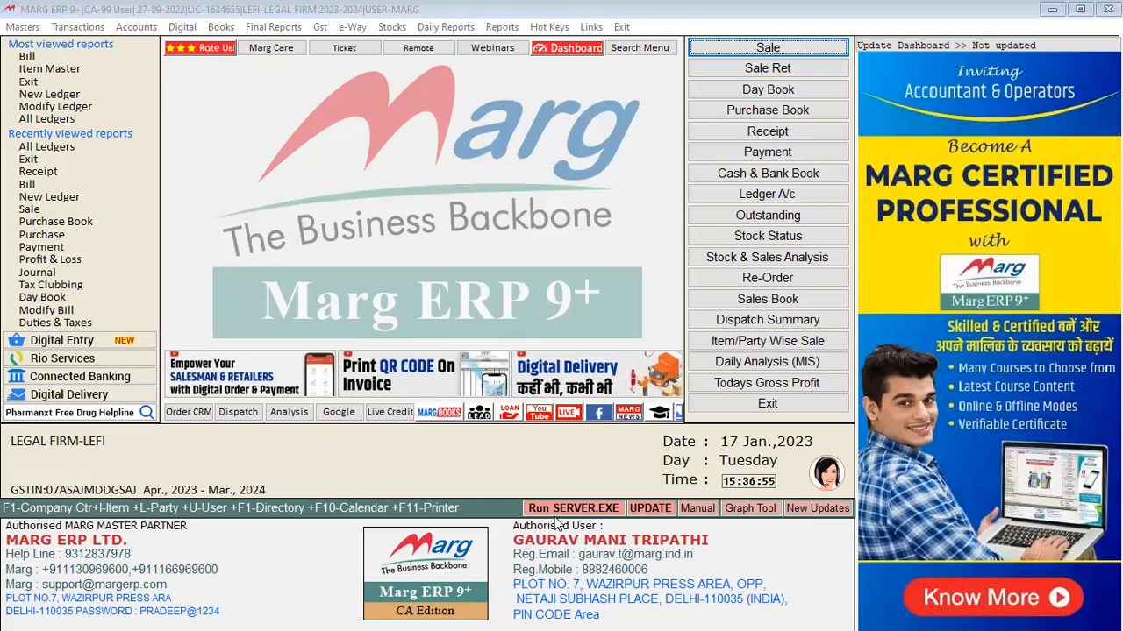
left_click(792, 8)
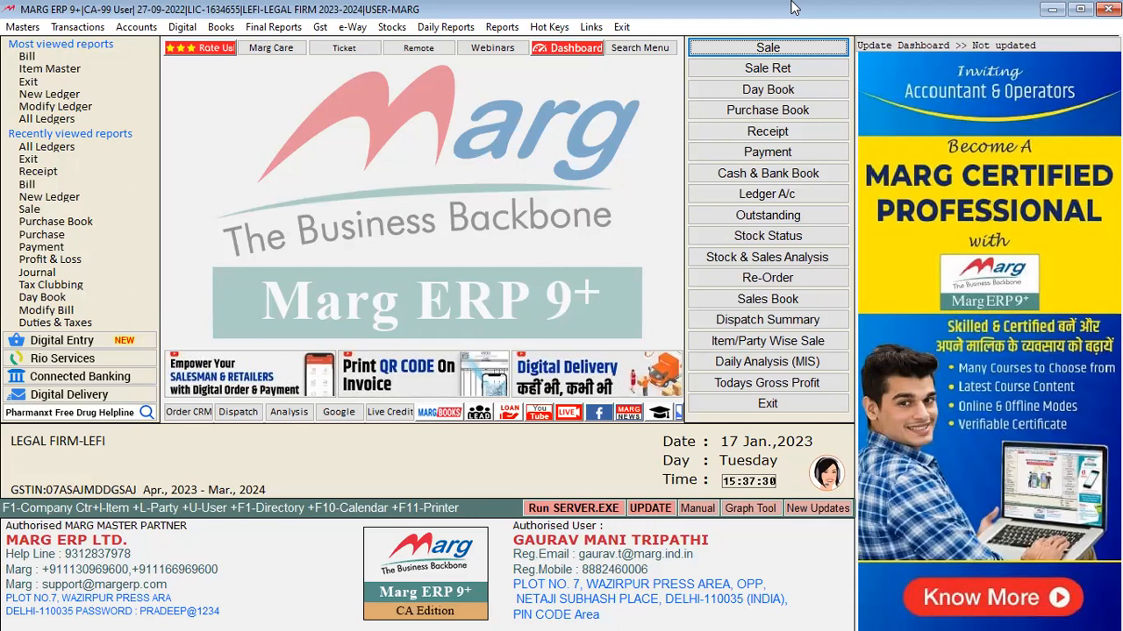
- Exit to the company level and delete LEGAL FIRM's 2023-2024 financial year, confirming with DELETE
left_click(766, 405)
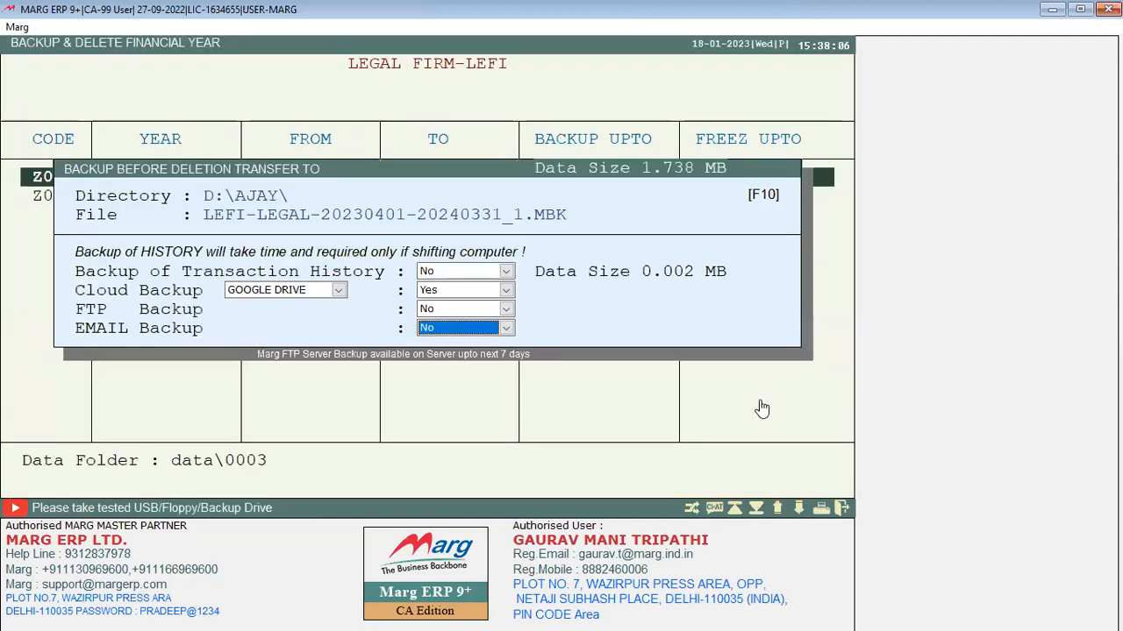
key("Return")
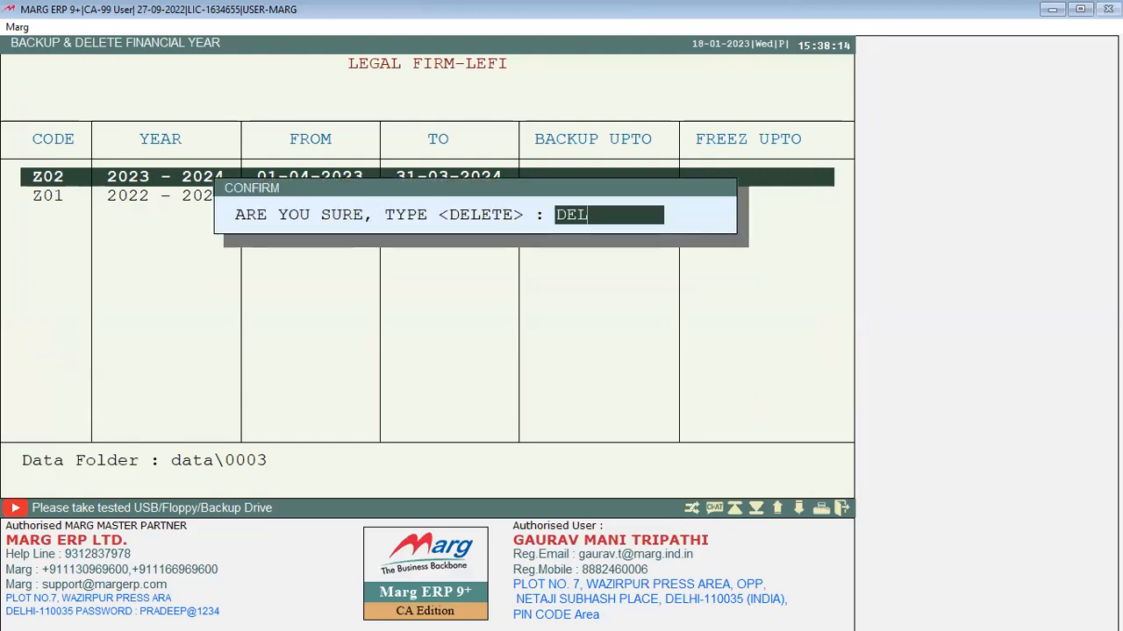
type("ETE")
key("Return")
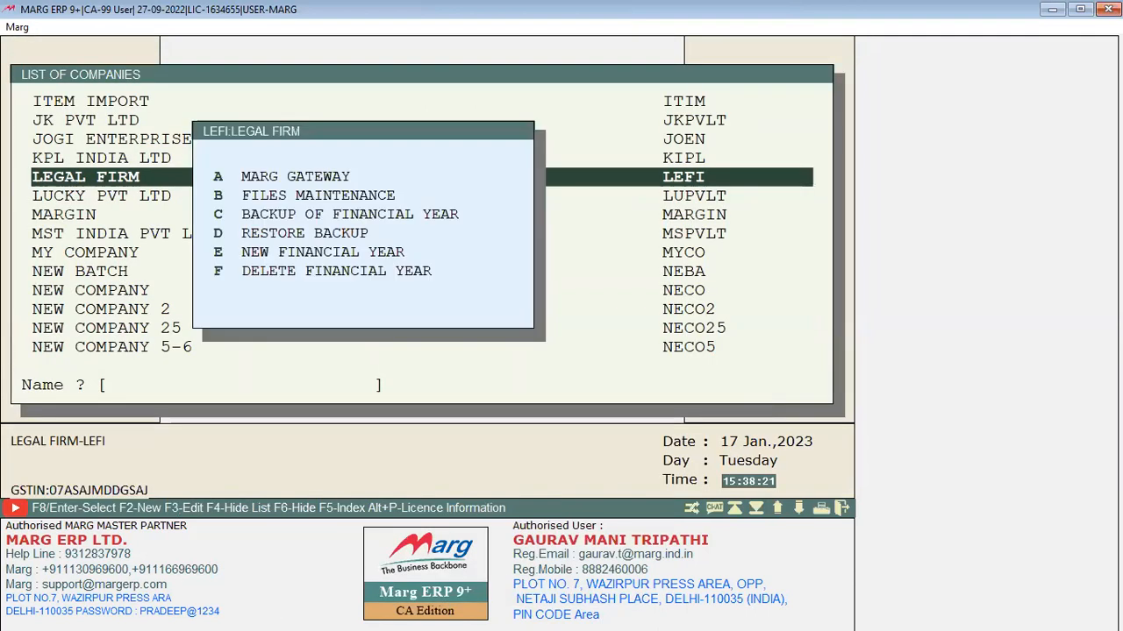
- Check which financial years remain in LEGAL FIRM's backup list
key("Down")
key("Down")
key("Return")
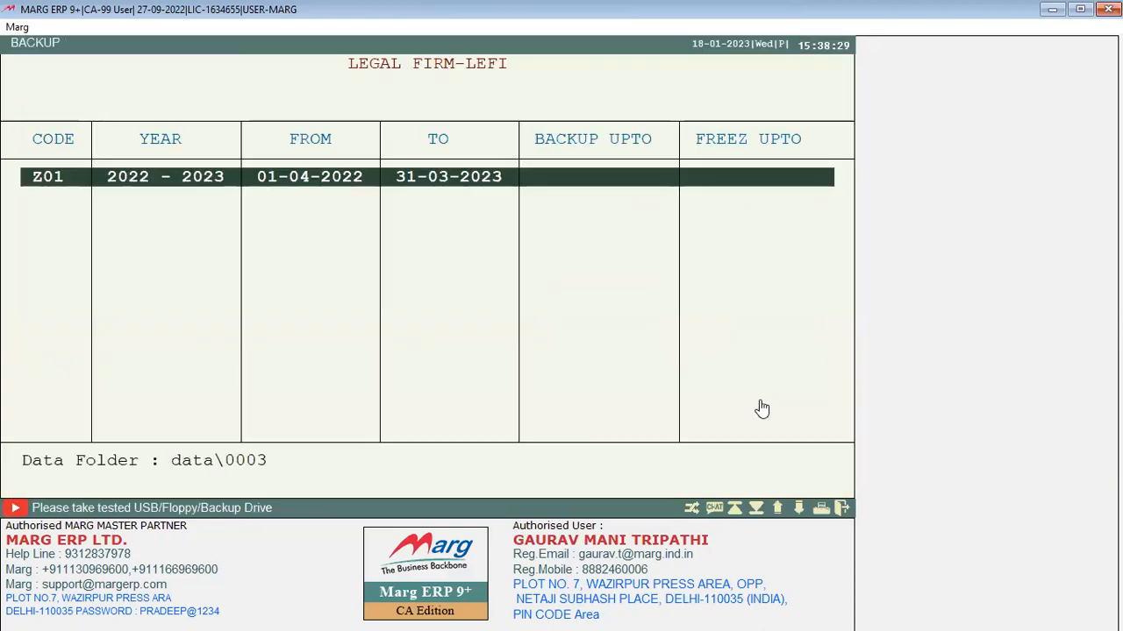
key("Escape")
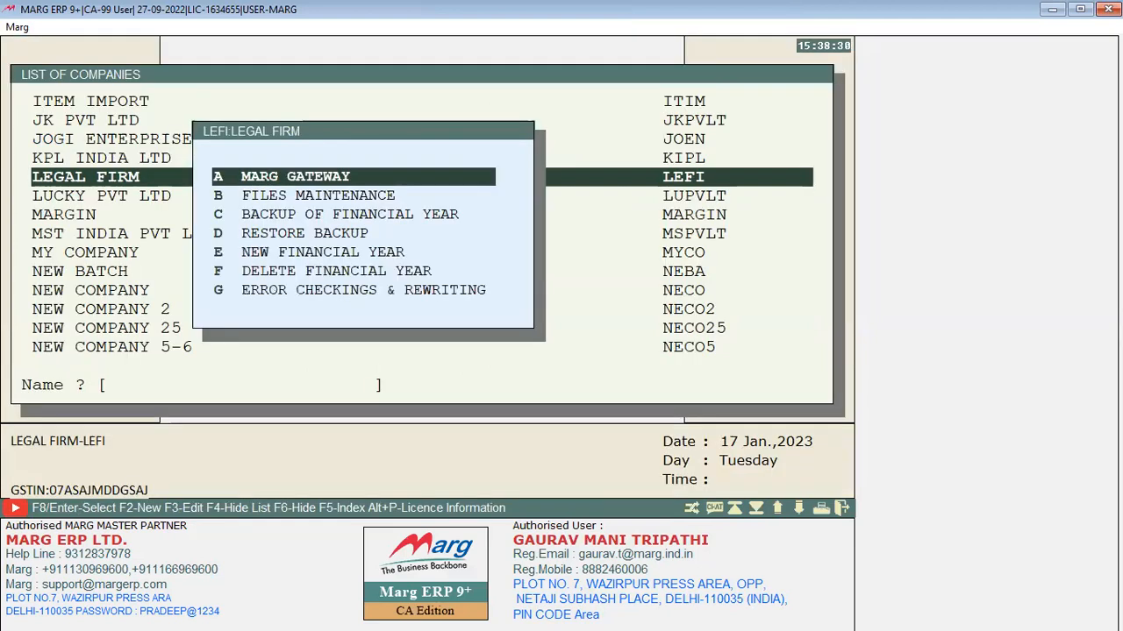
- Start creating a new financial year from 01-04-2023 to 31-03-2024 and proceed to its transfer options
key("Down")
key("Down")
key("Down")
key("Down")
key("Escape")
key("Escape")
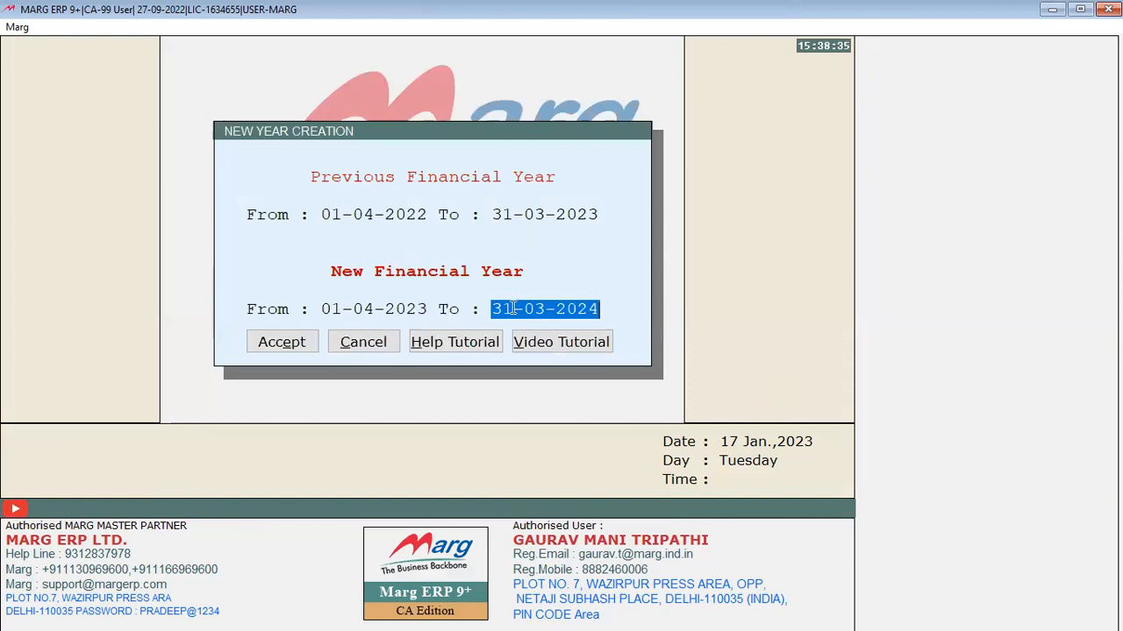
left_click(281, 344)
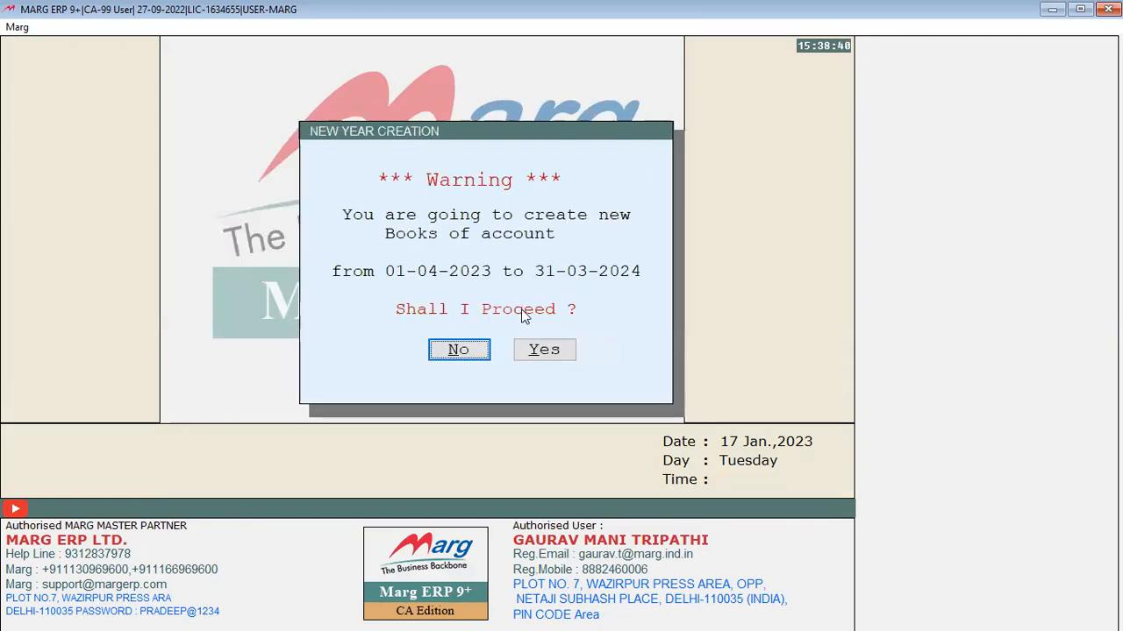
left_click(543, 350)
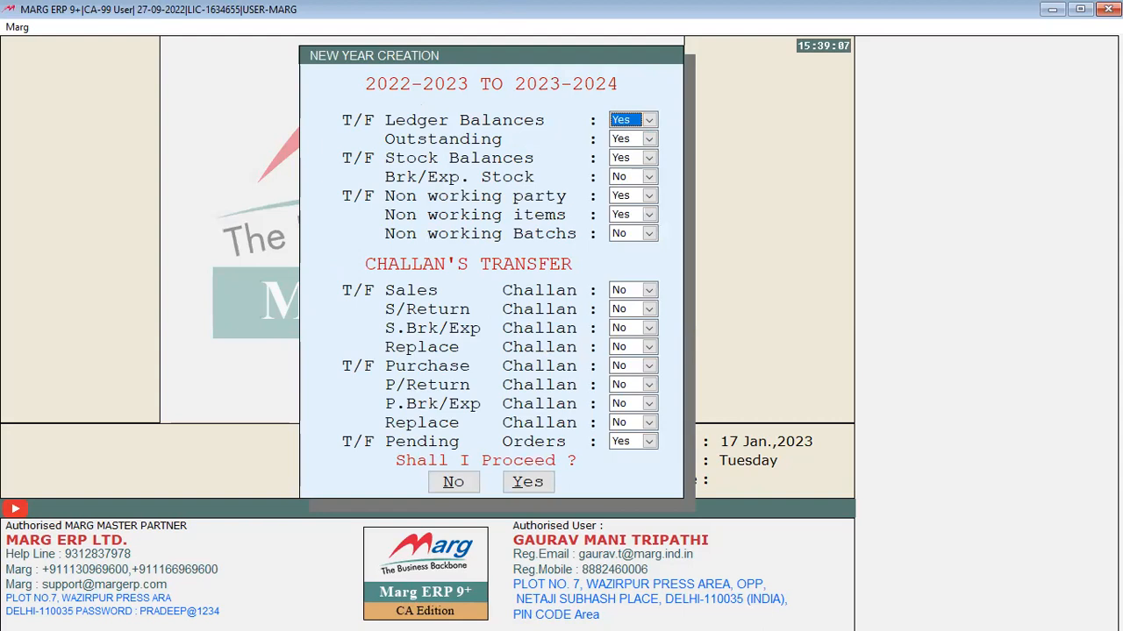
- Review the transfer options for ledger balances, outstanding and stock balances
key("Return")
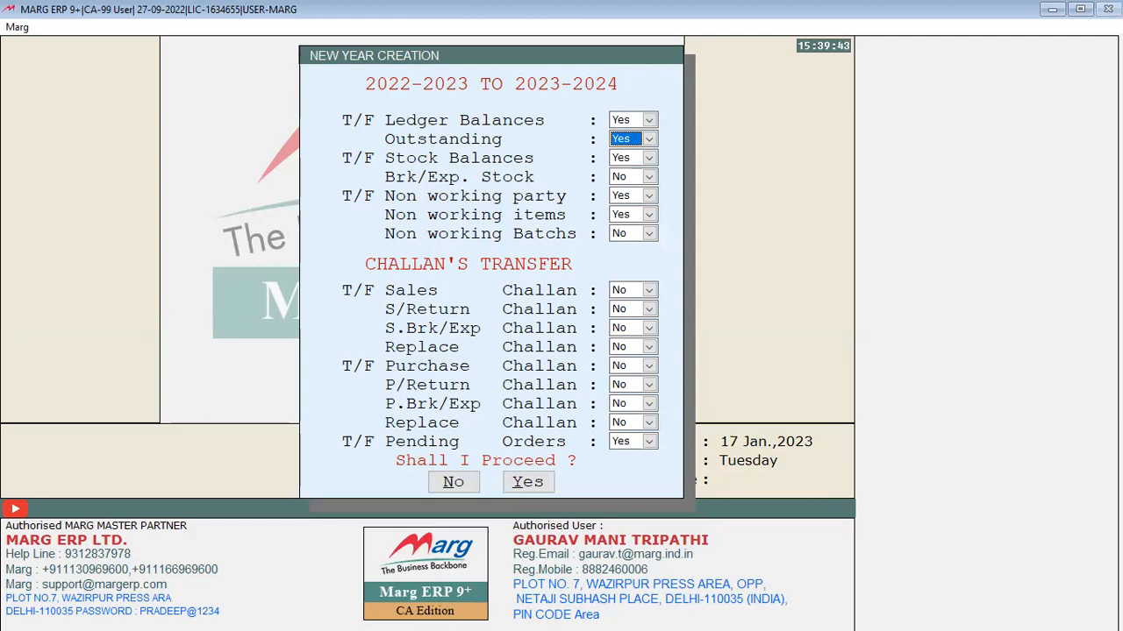
key("Return")
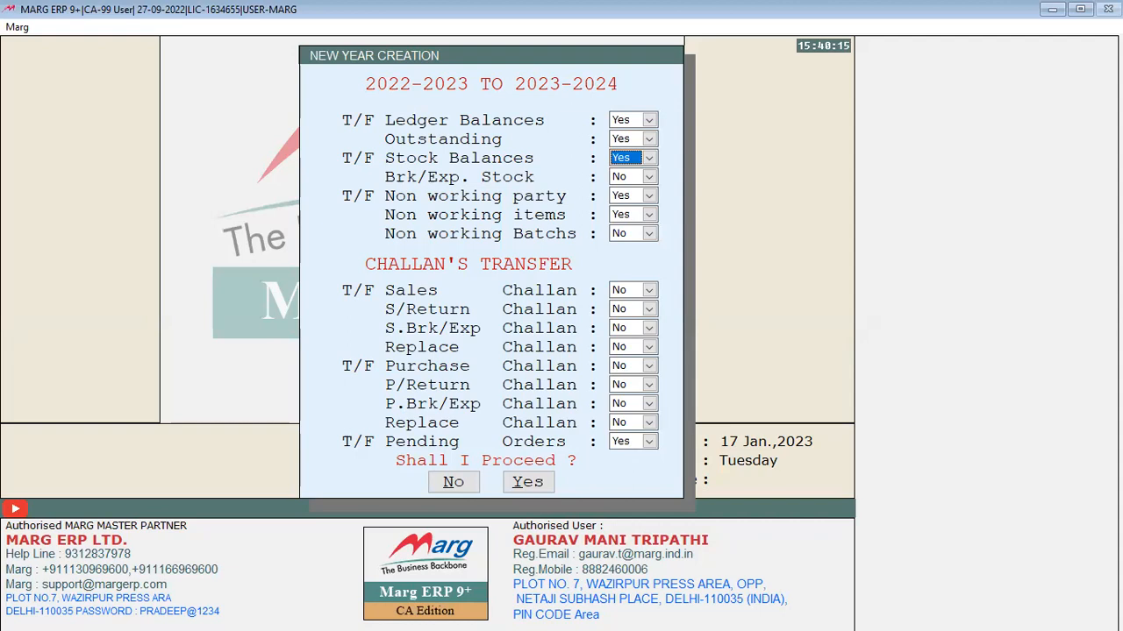
key("Return")
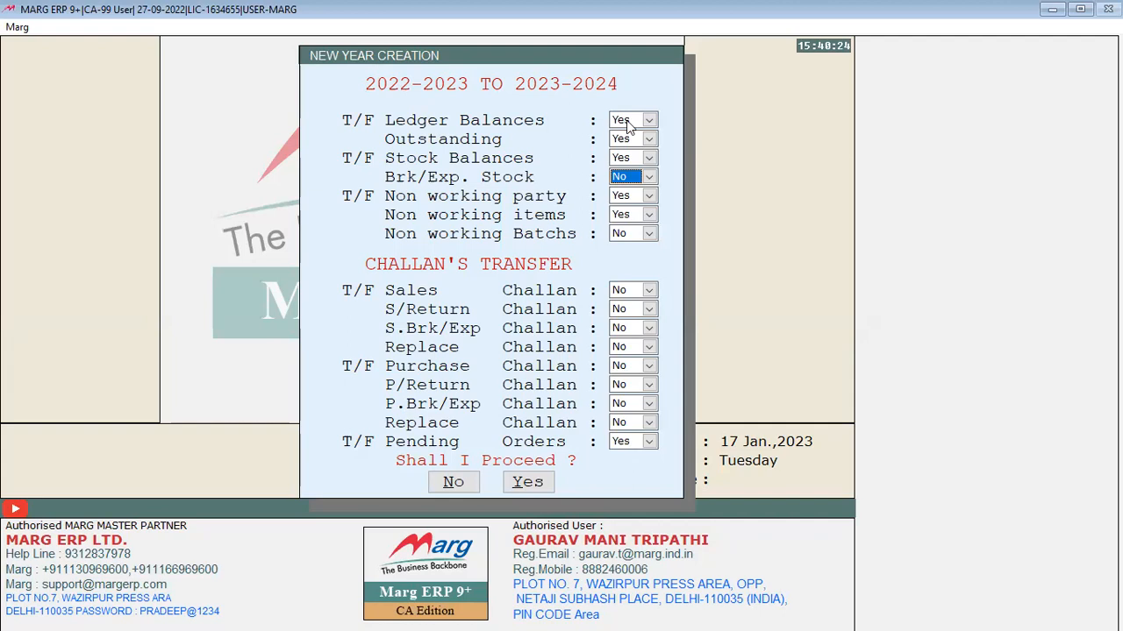
- Switch the Brk/Exp. Stock transfer to Yes and back to No
left_click(649, 178)
key("Up")
key("Return")
left_click(649, 177)
key("Down")
key("Return")
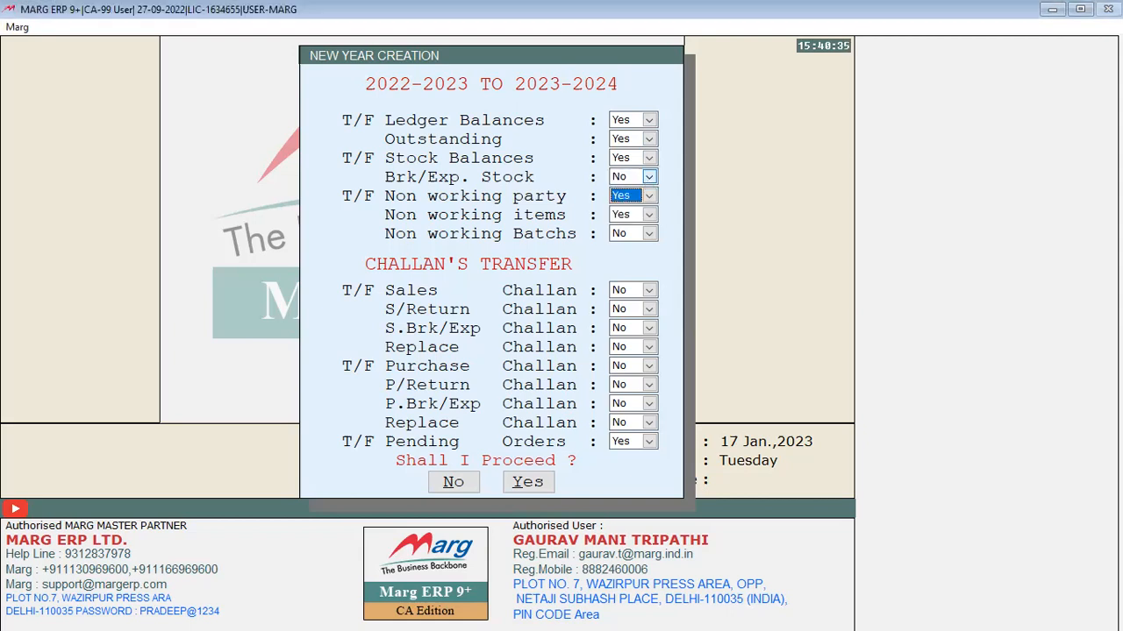
- Review the transfer options for non-working parties, items and batches
key("Return")
key("Return")
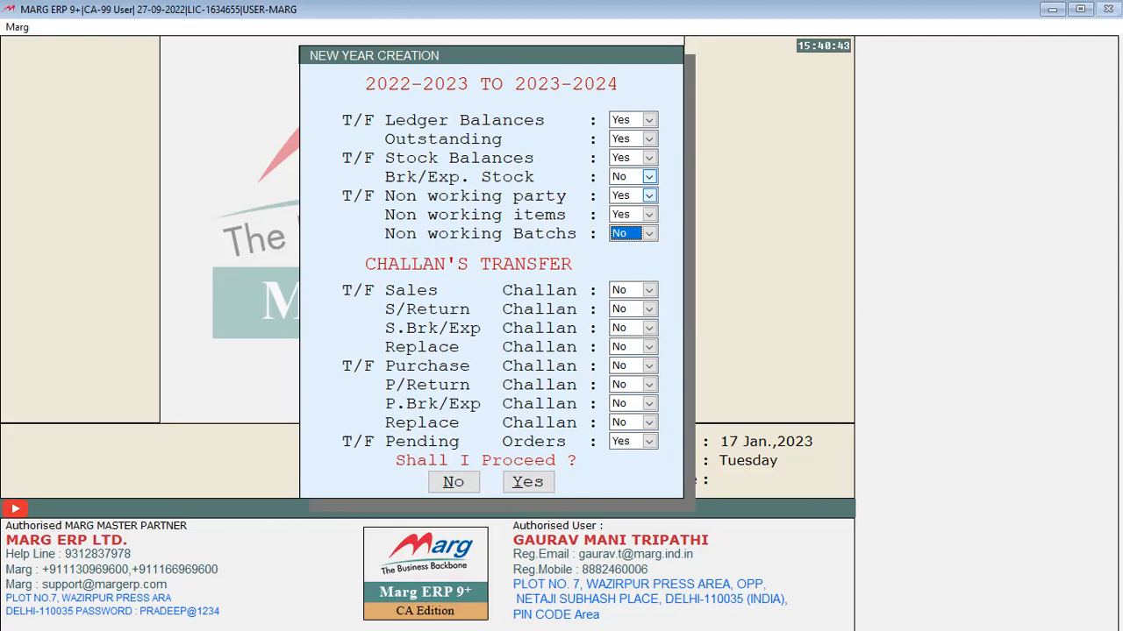
key("Up")
key("Up")
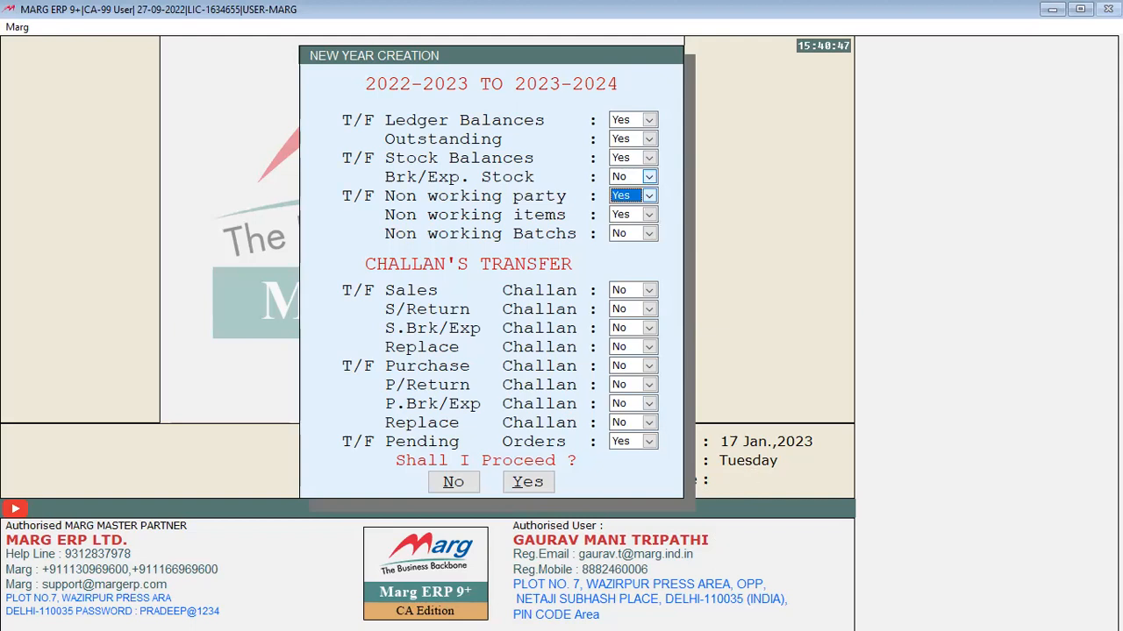
- Switch to the Word document and write 2022- 2023 on a blank page
key("Right")
key("ctrl+Return")
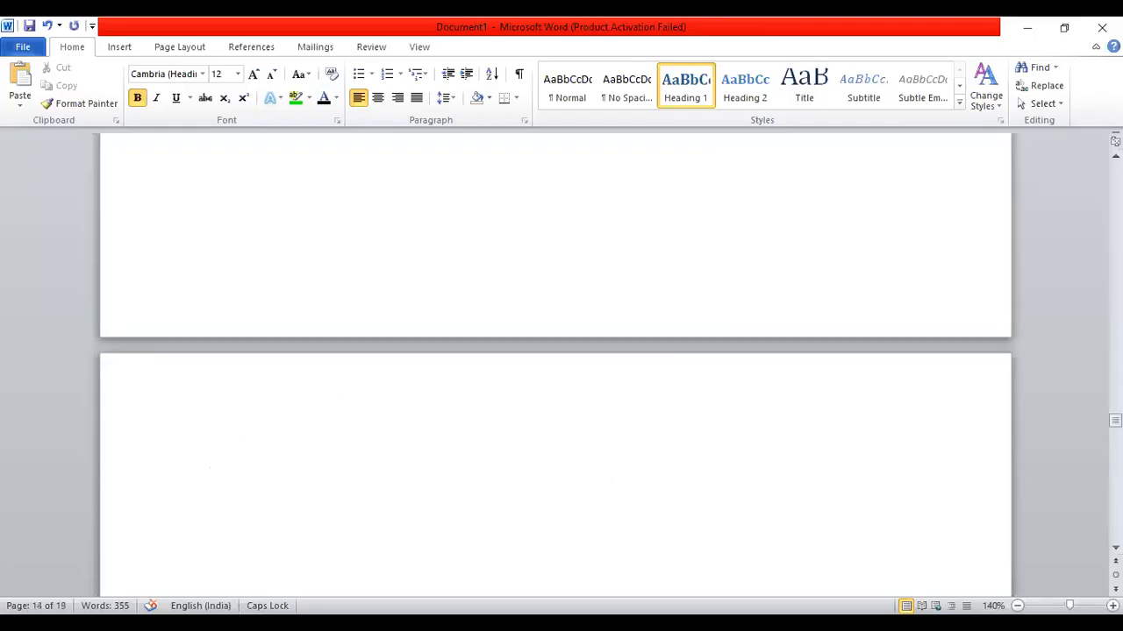
type("2022-")
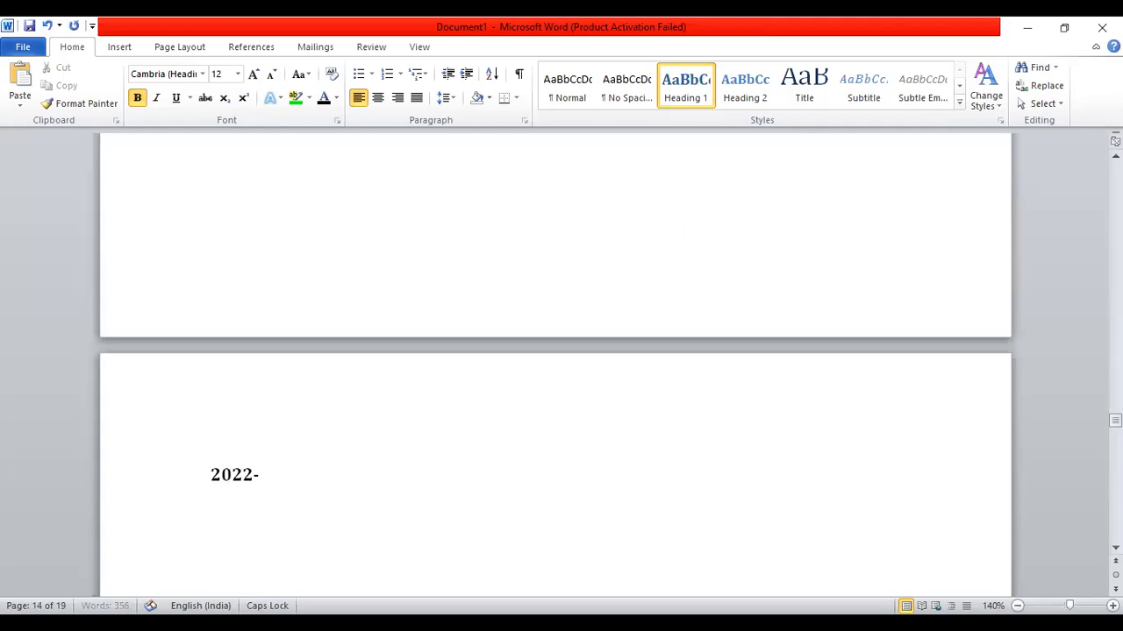
type(" 20233")
key("BackSpace")
key("BackSpace")
type("3")
- Enlarge the 2022- 2023 text to 22 pt
triple_click(209, 488)
triple_click(253, 74)
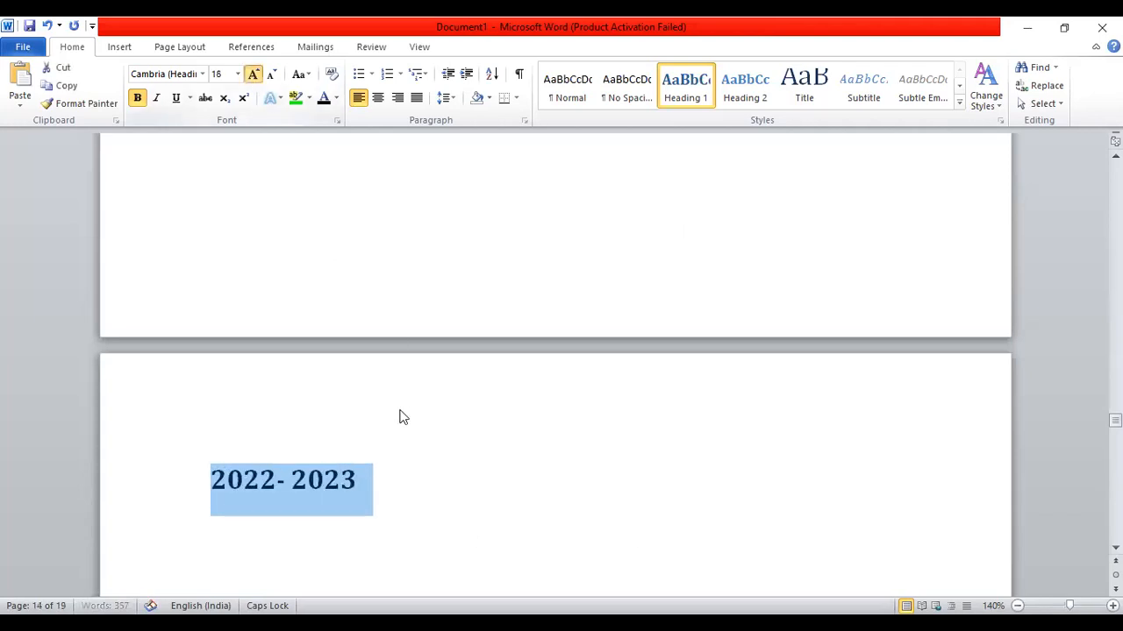
key("ctrl+shift+period")
key("ctrl+shift+period")
key("End")
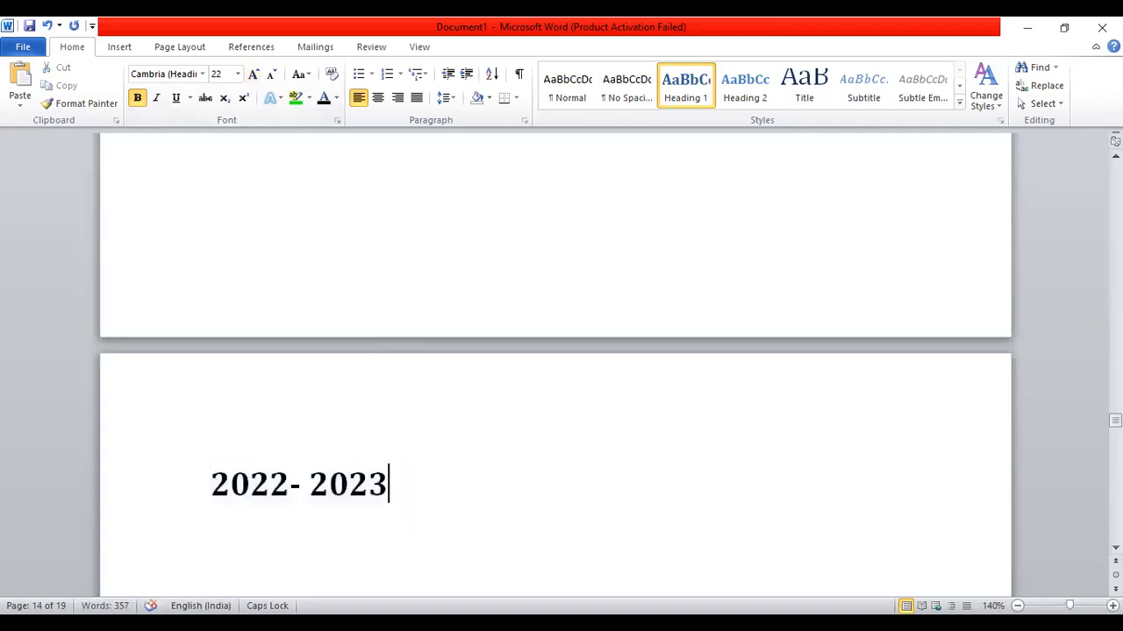
- Add the line LEDGER CREATE- below the year, followed by A and B on separate lines
key("Return")
type("LED")
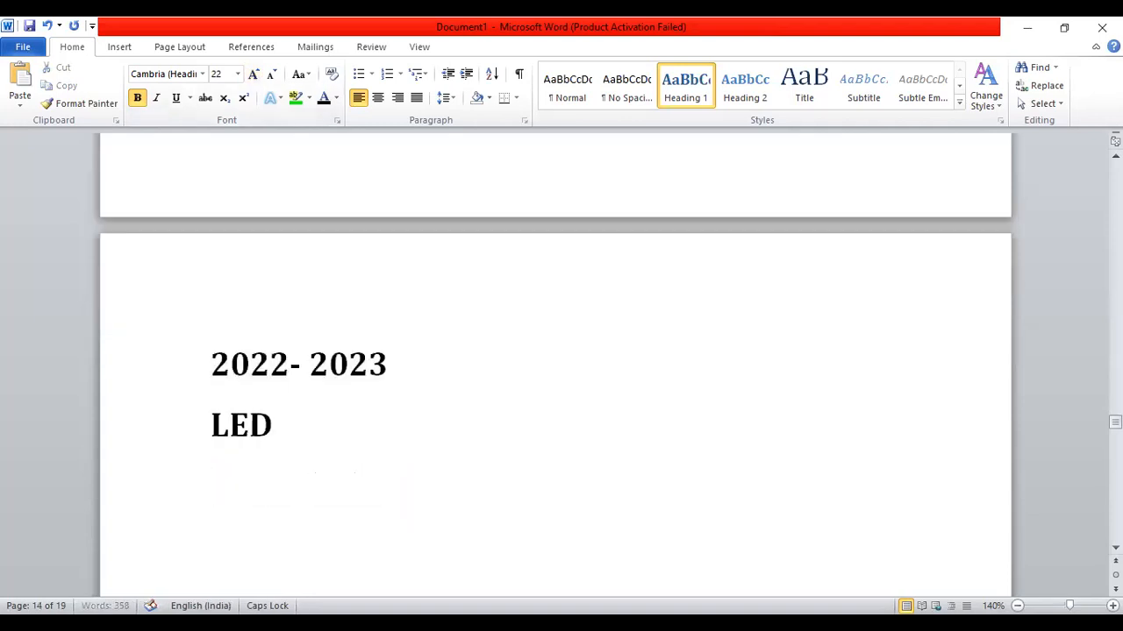
type("GER CREATE-")
key("Return")
type("A")
key("Return")
type("B")
key("Return")
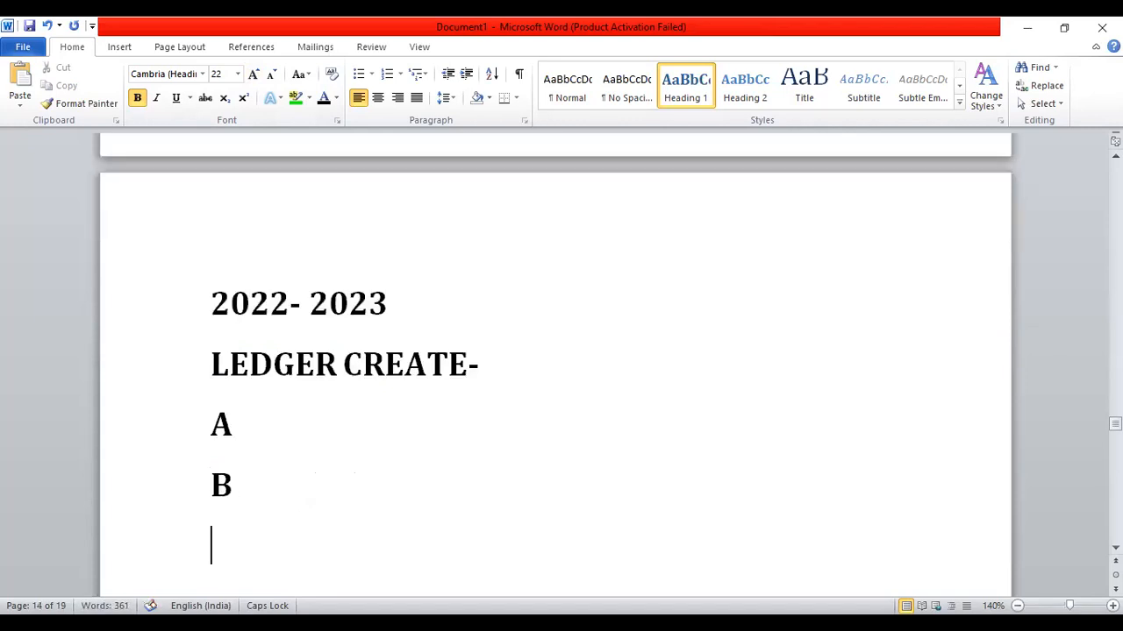
- Add C and D on separate lines to the ledger list and highlight the C in green
type("C")
key("Return")
type("D")
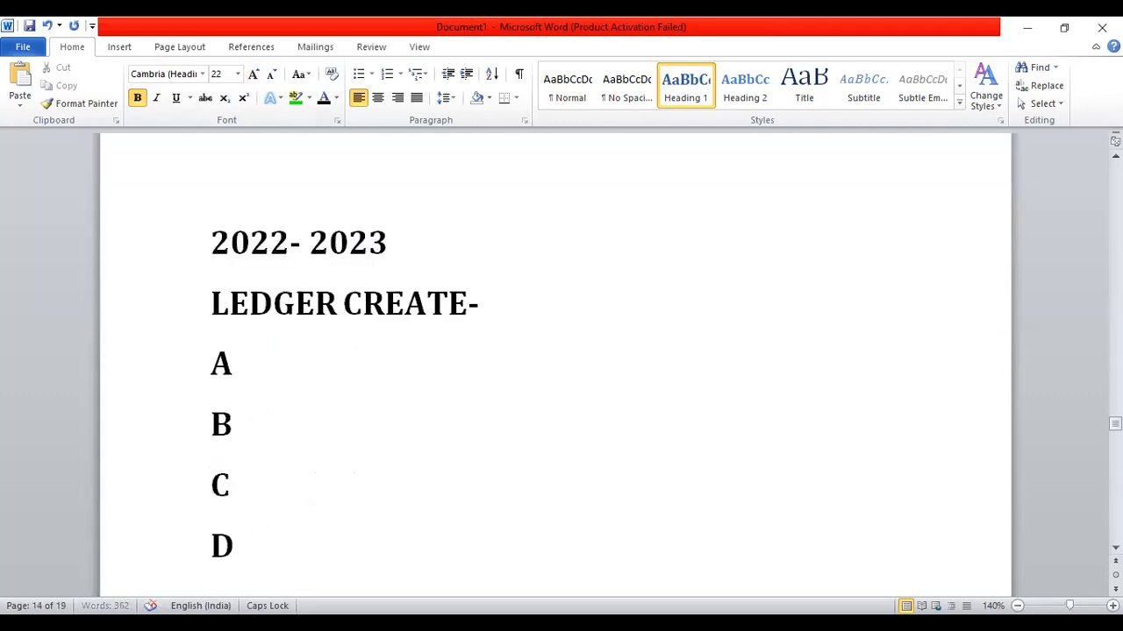
left_click_drag(211, 485, 249, 489)
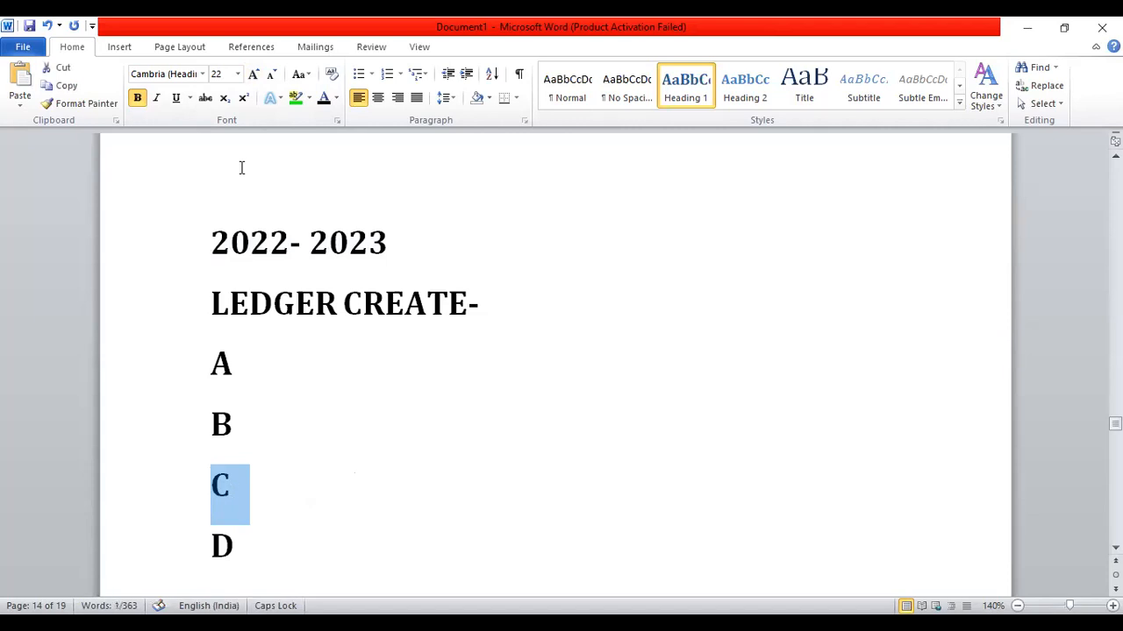
left_click(296, 98)
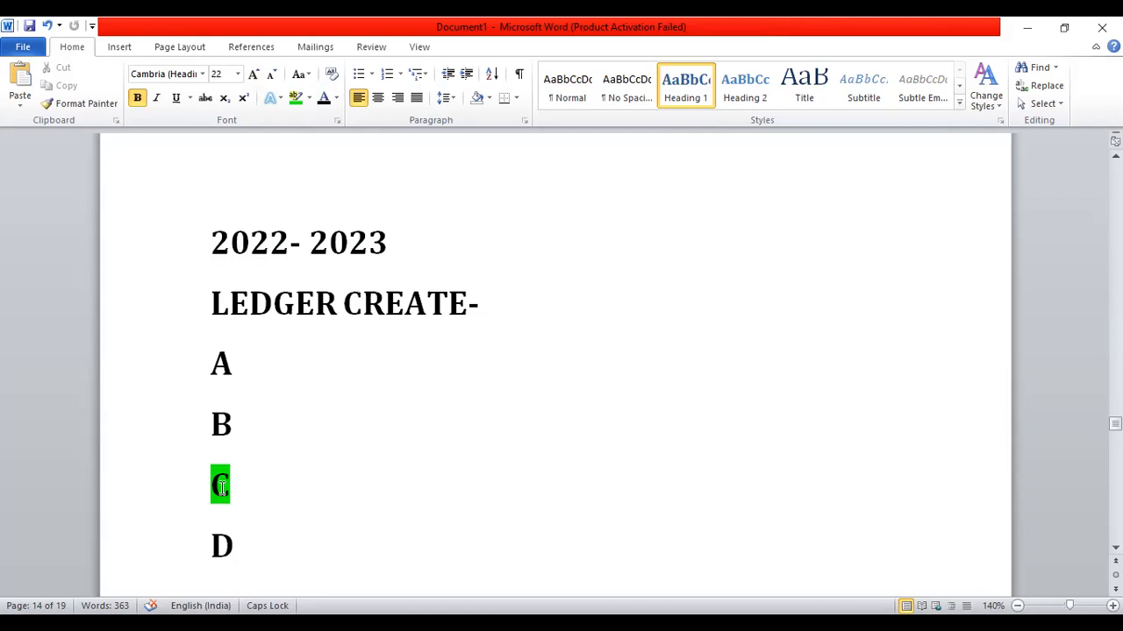
- Write 2023-2024 on a new line below the D of the ledger list
key("Down")
key("Down")
key("Down")
key("BackSpace")
type("02")
key("BackSpace")
key("BackSpace")
type("2023-2024")
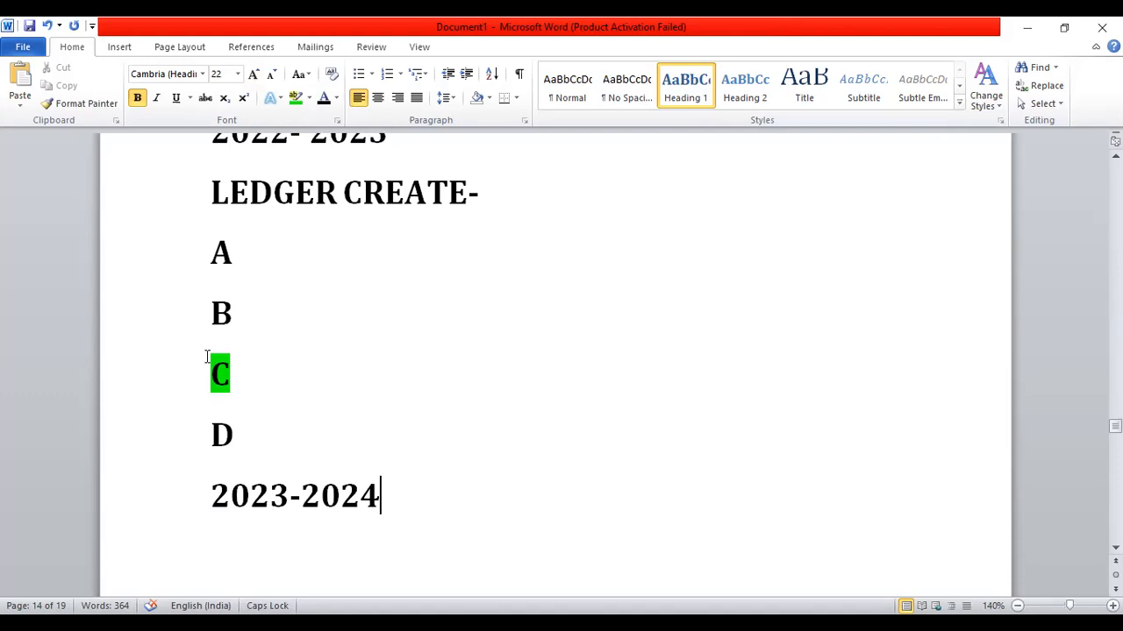
- Extend the 2022- 2023 heading with —T/F NON WORKING LEDGER-Y
left_click_drag(207, 357, 235, 359)
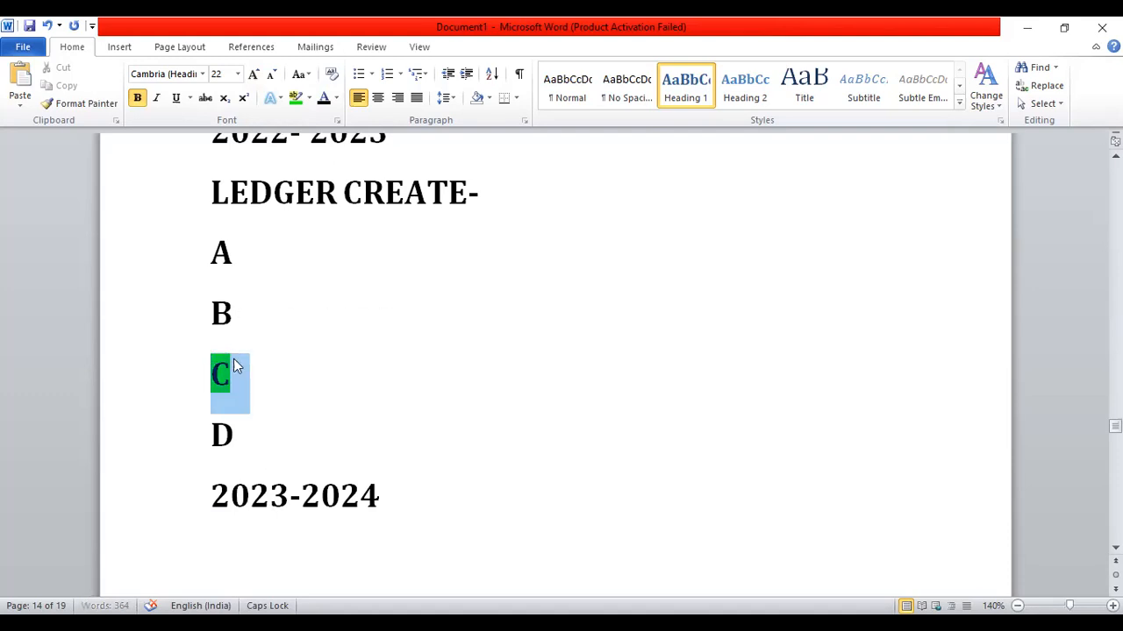
key("Up")
key("Up")
key("Up")
key("Up")
key("Up")
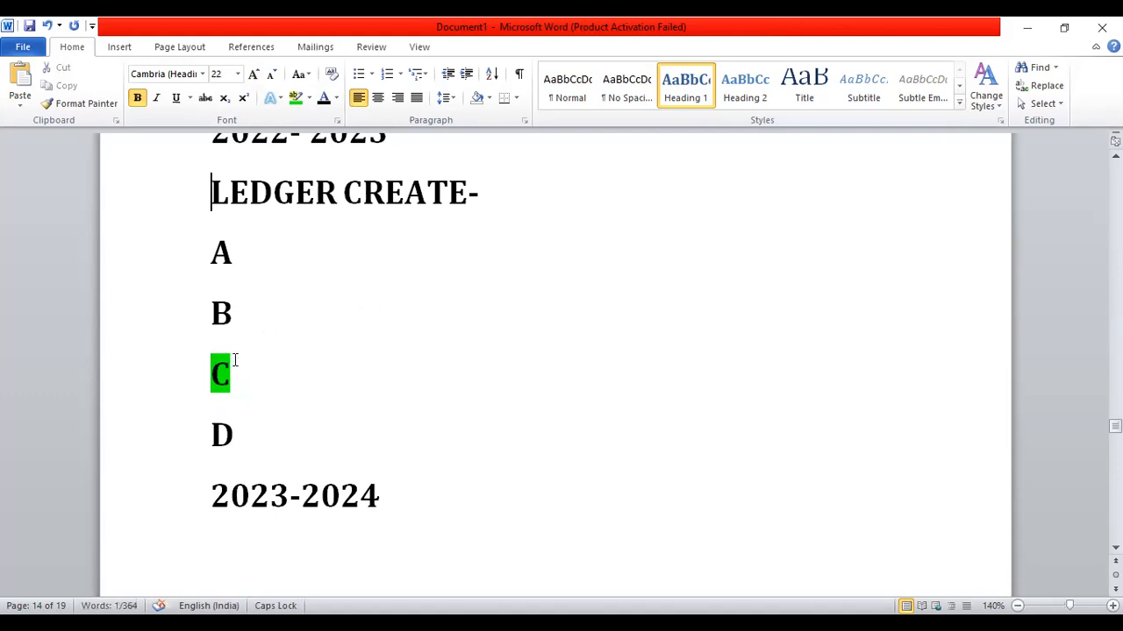
key("Down")
key("Down")
key("Right")
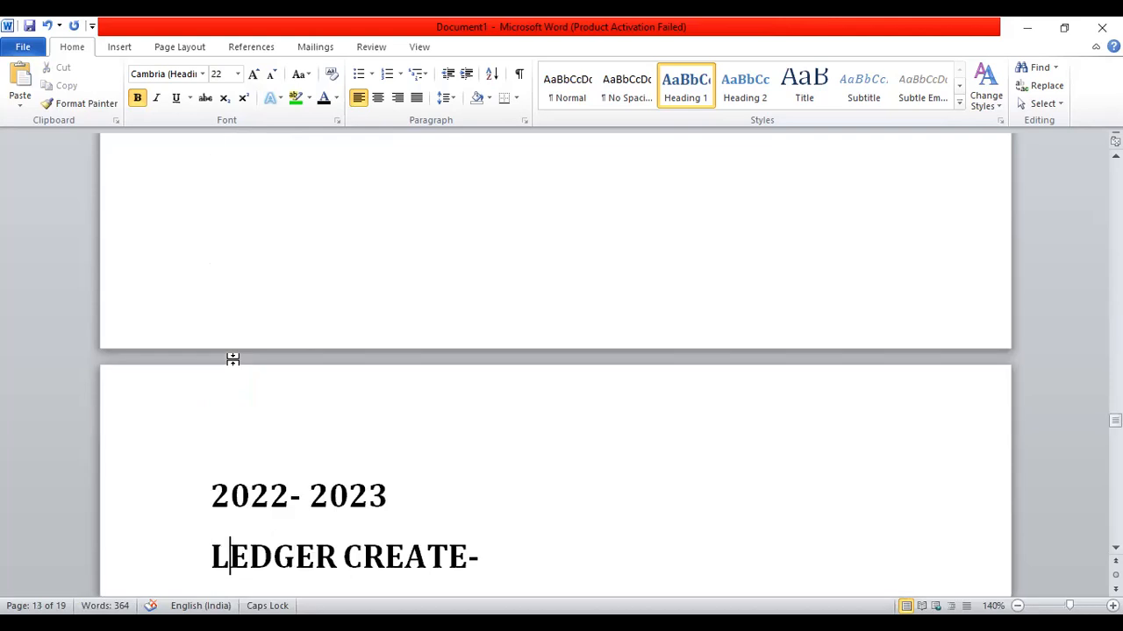
key("Up")
key("Right")
key("Right")
key("Right")
key("Right")
key("Right")
key("Right")
key("Right")
key("Right")
type("-- T")
type("/F NON")
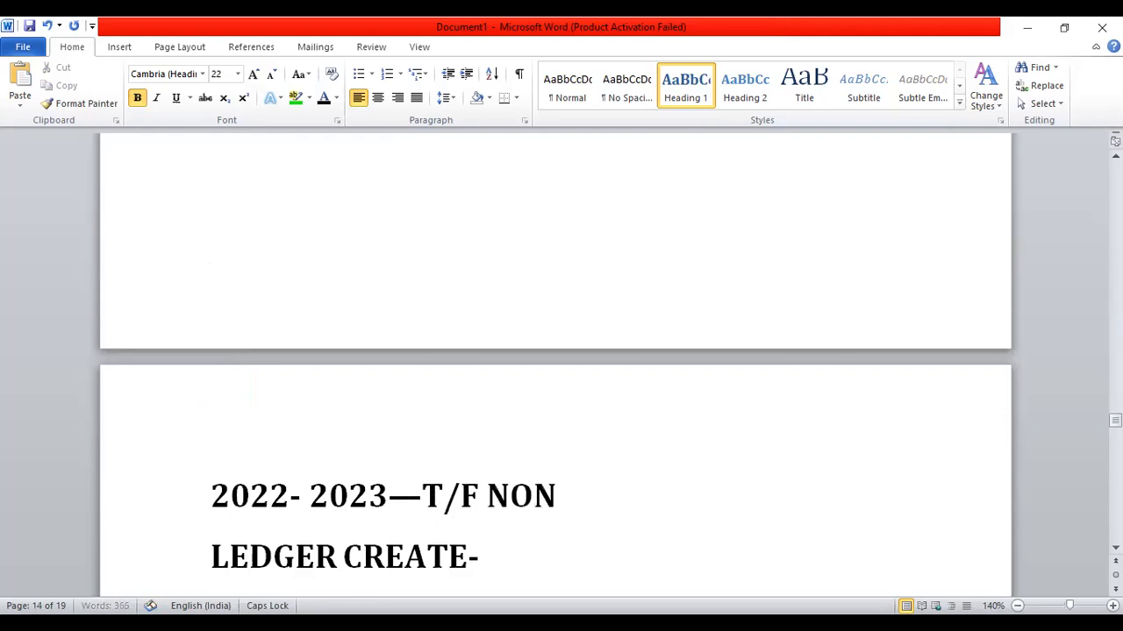
type(" WO")
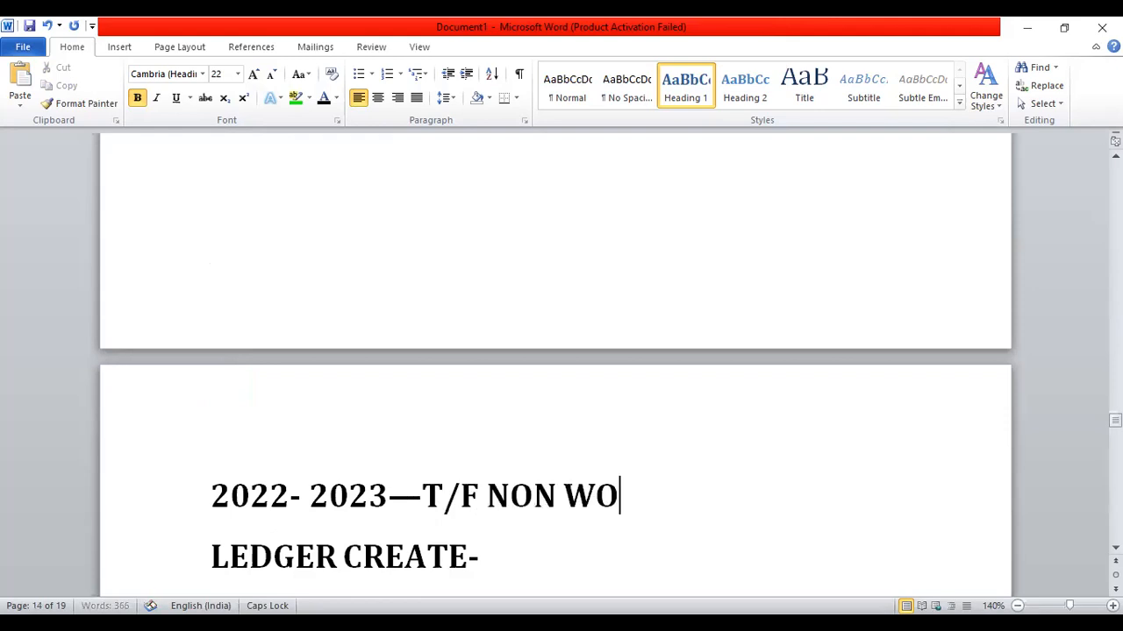
type("RKING LEDGER")
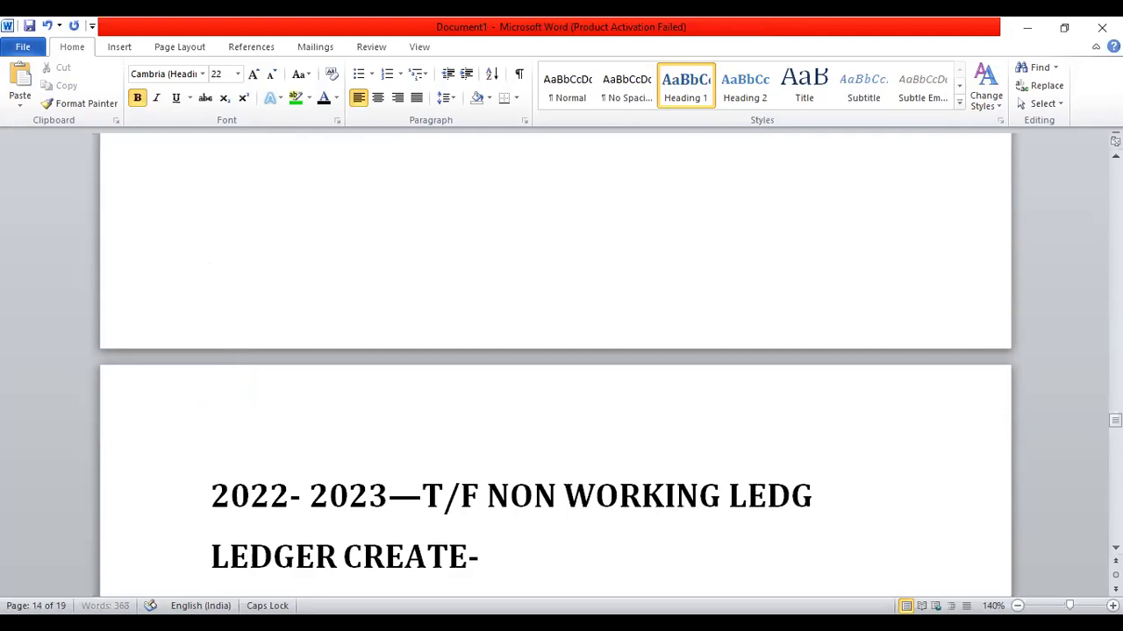
type("-Y")
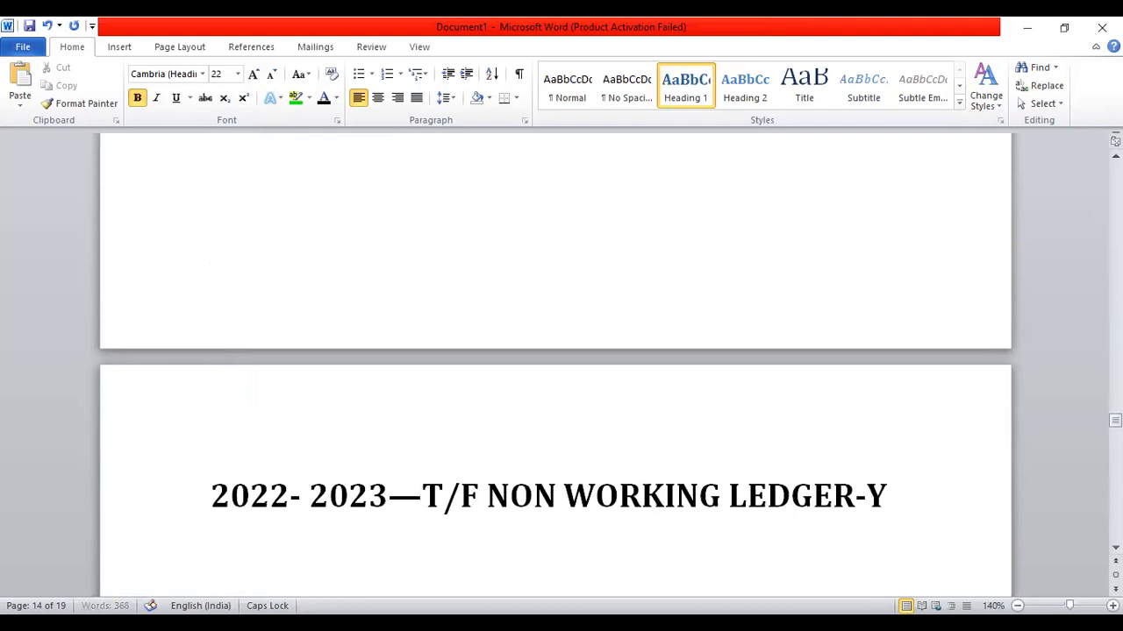
key("Return")
key("Return")
key("ctrl+z")
- Copy the LEDGER CREATE- heading with its lines A to D and paste it below 2023-2024
key("Down")
key("Down")
key("Down")
key("Down")
key("Down")
key("Down")
key("Down")
key("Down")
key("Down")
key("Up")
key("Up")
key("Up")
key("Up")
key("Up")
key("Up")
key("Up")
key("Up")
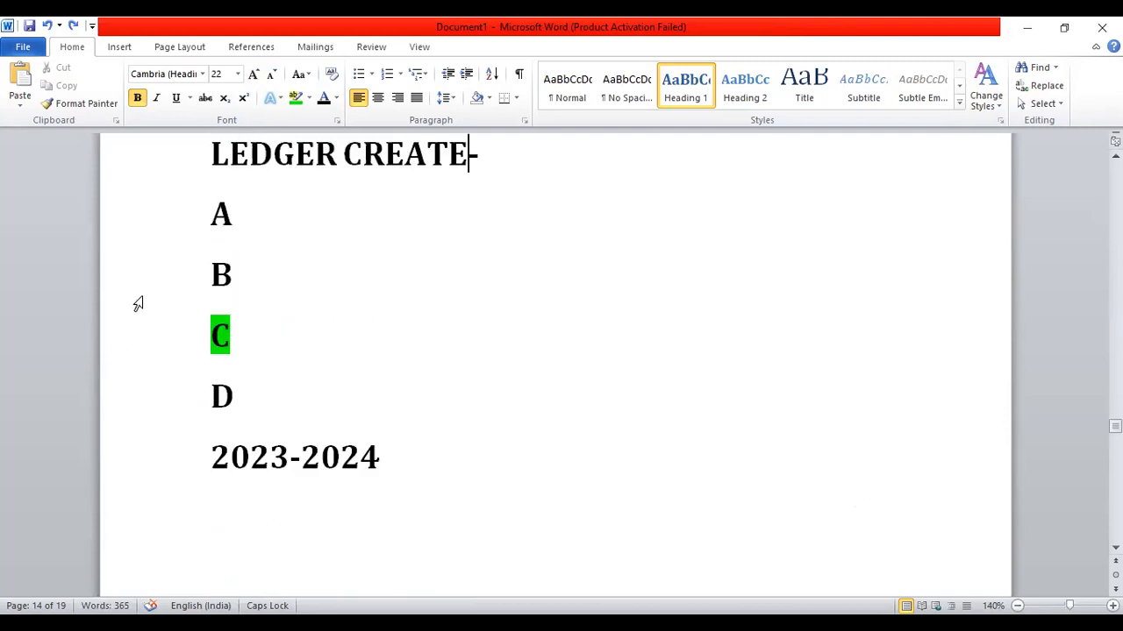
left_click_drag(216, 166, 241, 403)
key("ctrl+c")
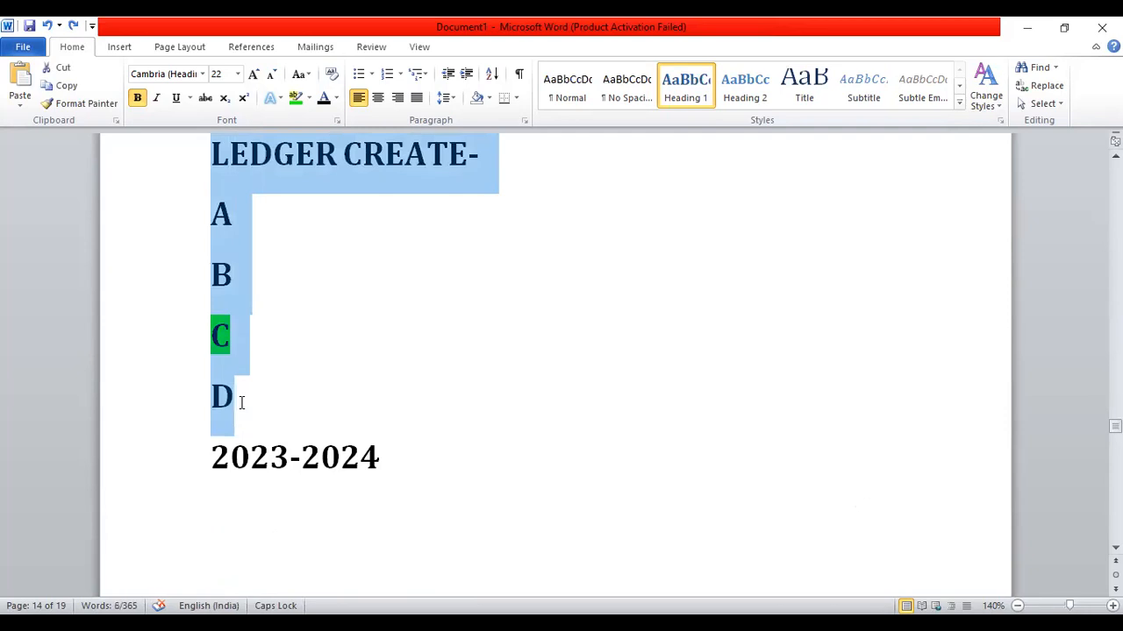
left_click(382, 457)
key("Return")
key("ctrl+v")
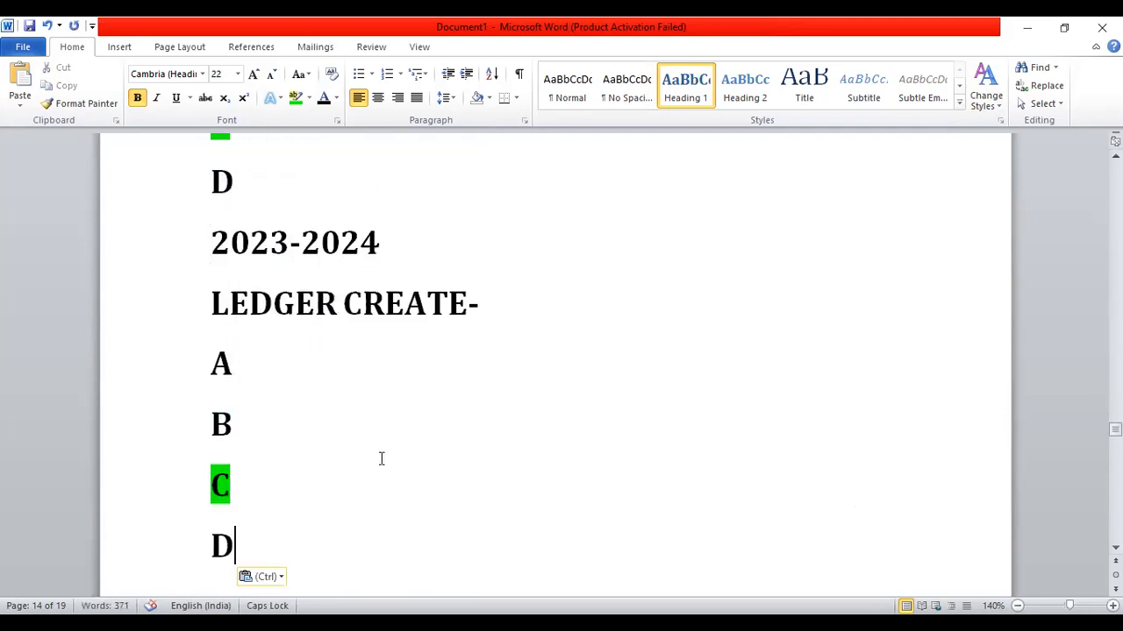
- Delete the green-highlighted C line from the 2023-2024 ledger list
left_click(205, 480)
left_click_drag(206, 480, 249, 487)
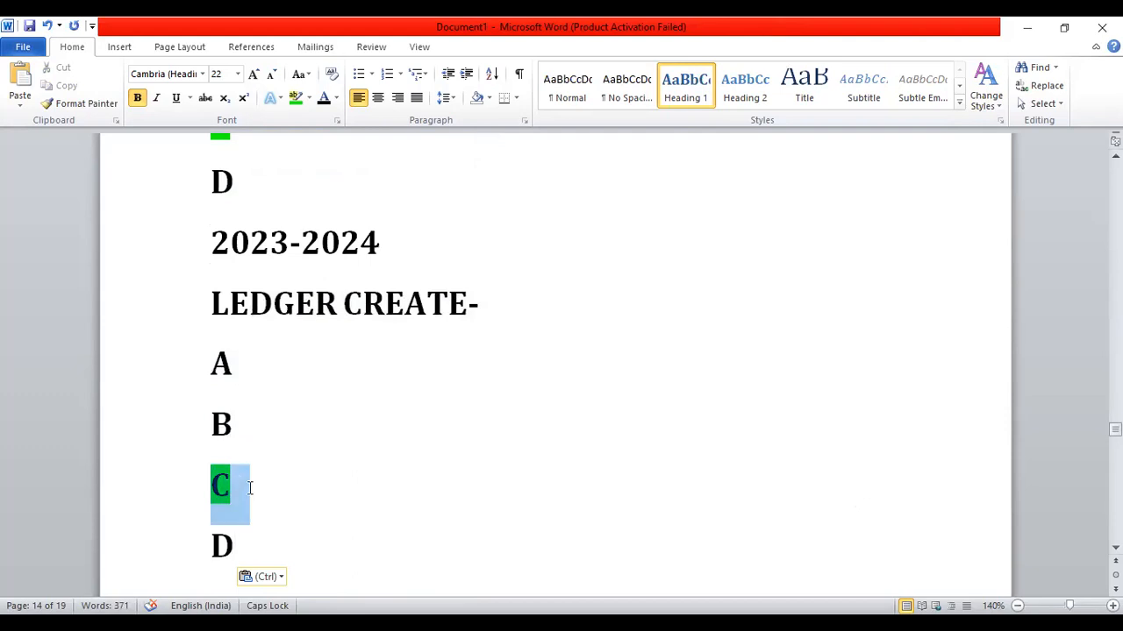
key("BackSpace")
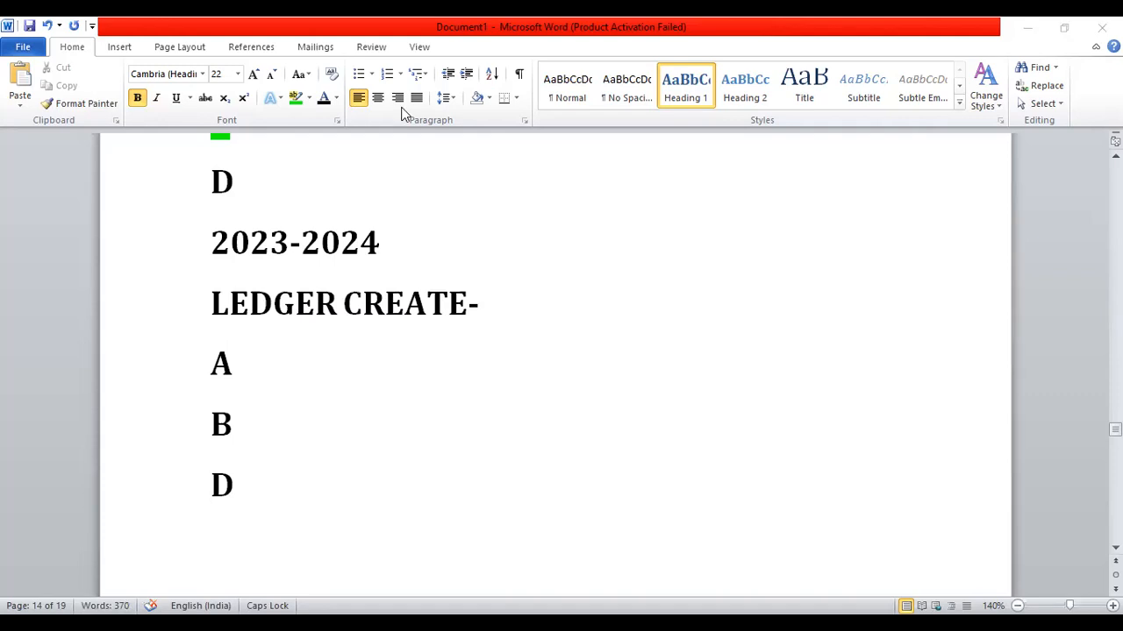
- Switch to Marg ERP and set the transfer of non working party and items to Yes and of non working batches to No
key("alt+Tab")
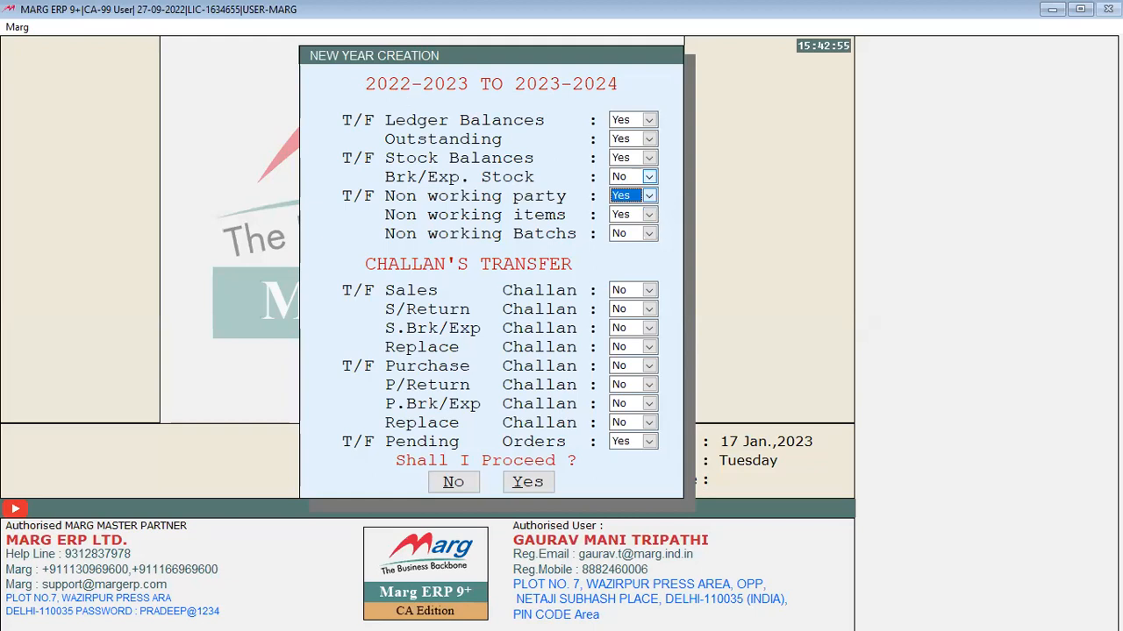
key("n")
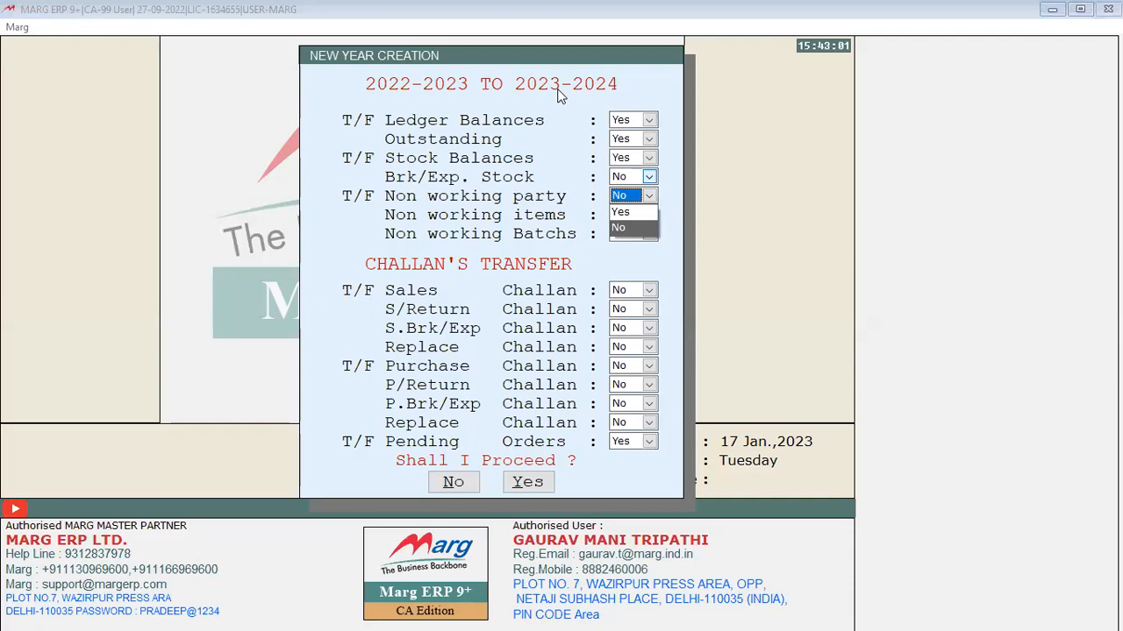
key("y")
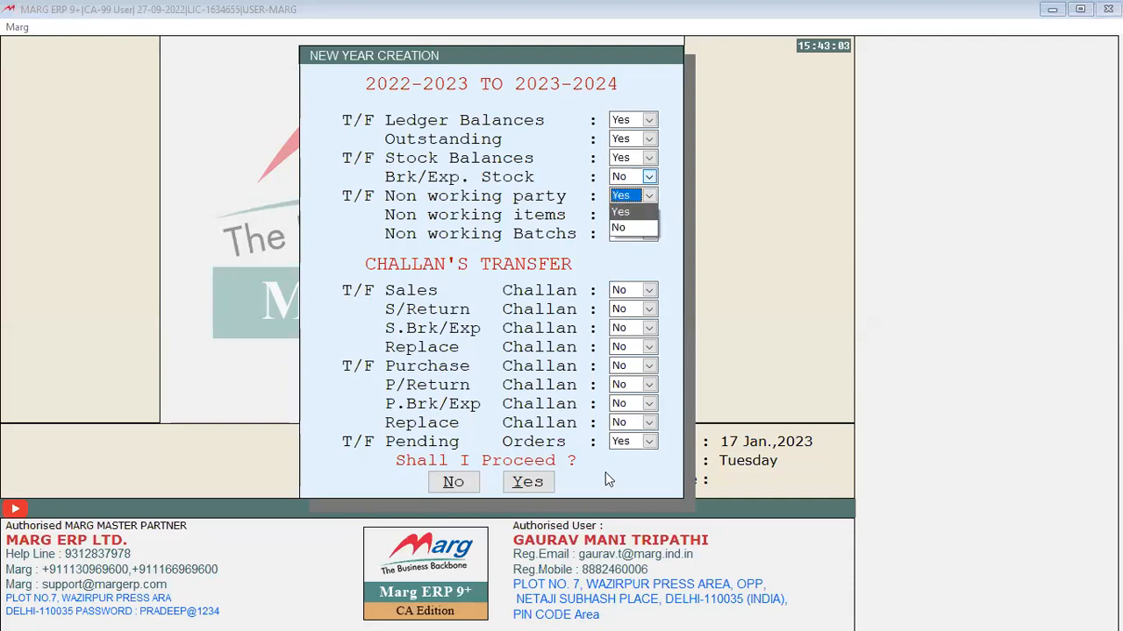
left_click(579, 536)
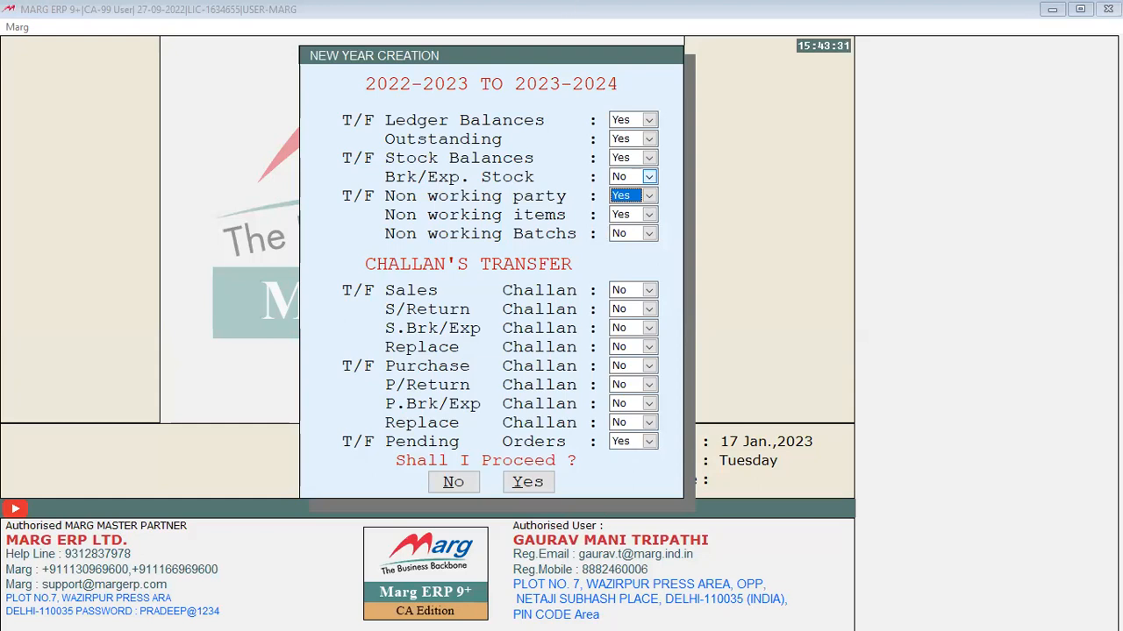
key("Return")
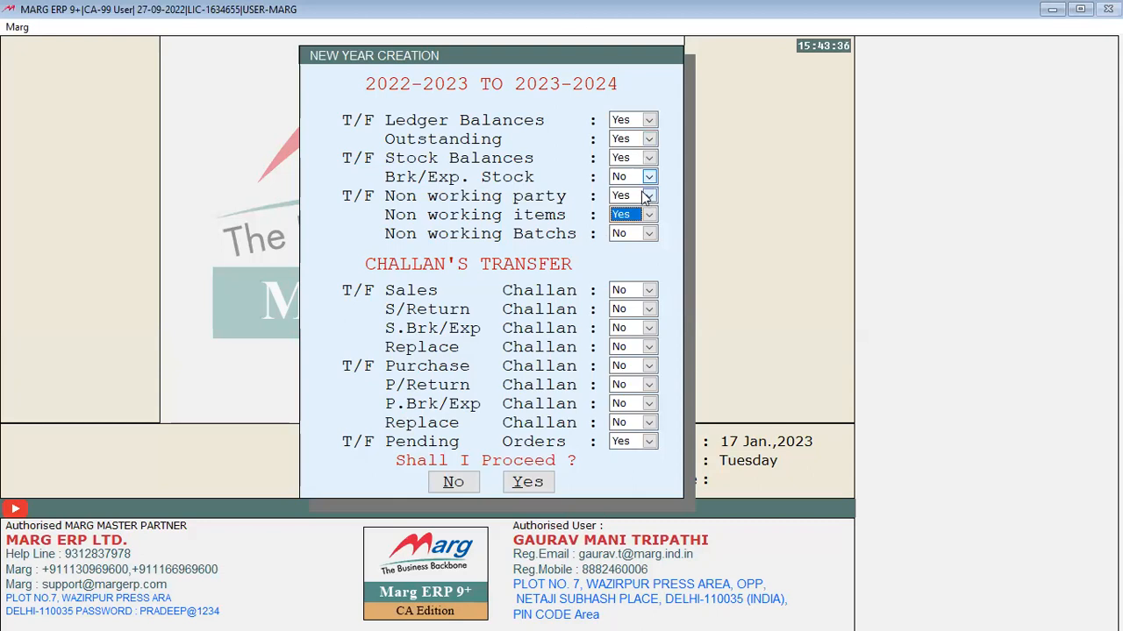
key("Return")
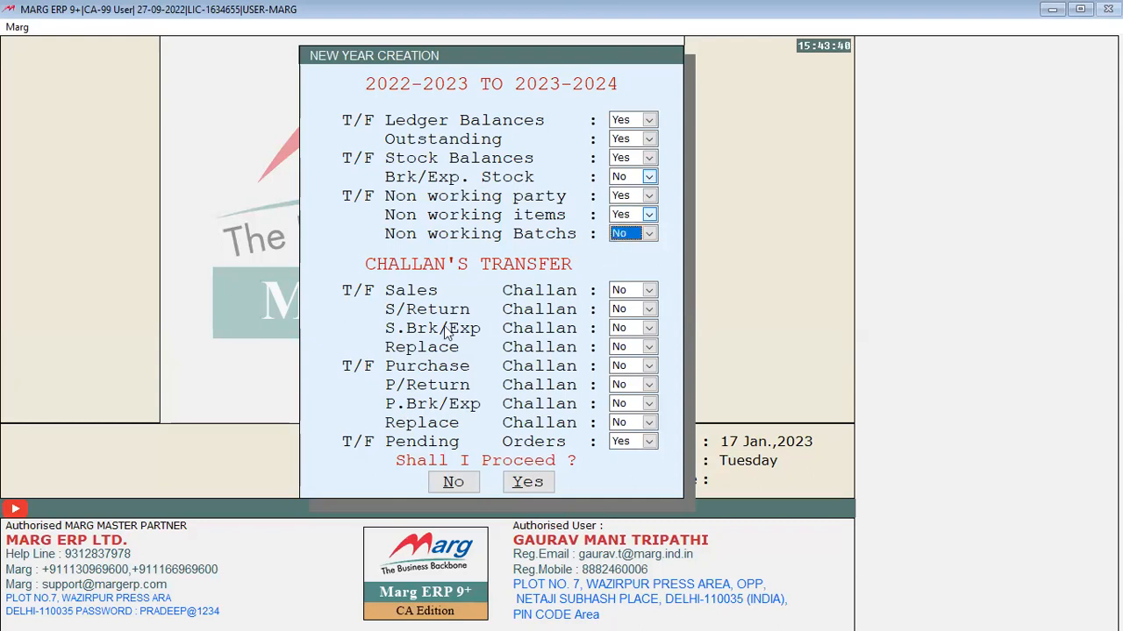
key("Return")
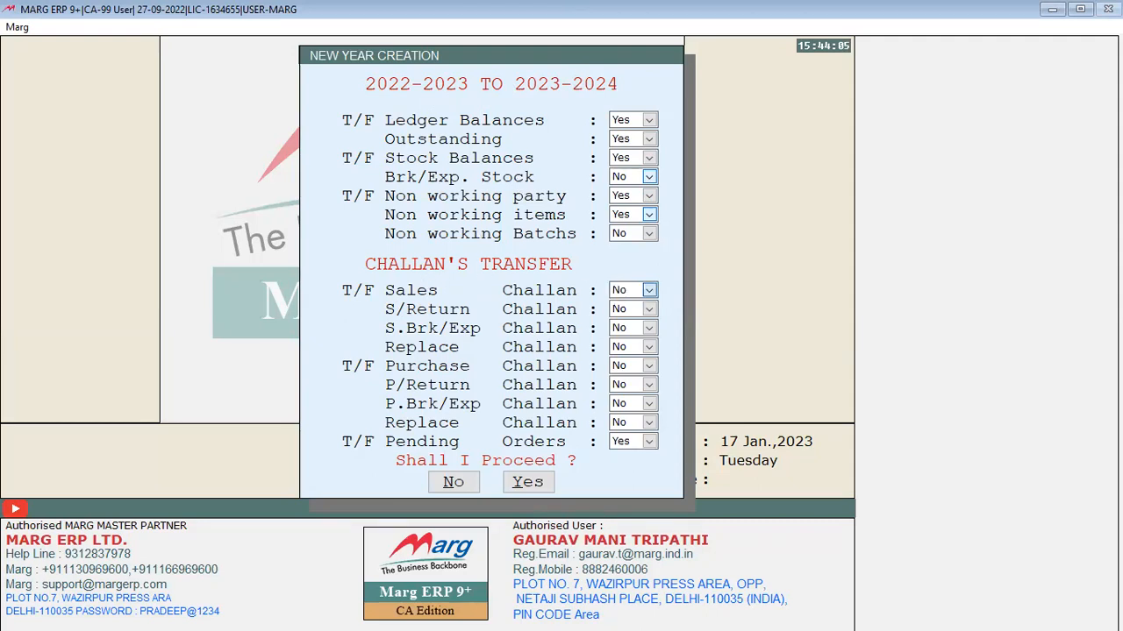
- Set the sales challan transfer to No and accept No for the sales return, breakage/expiry and replace challans
left_click(628, 291)
left_click(628, 291)
key("n")
key("Return")
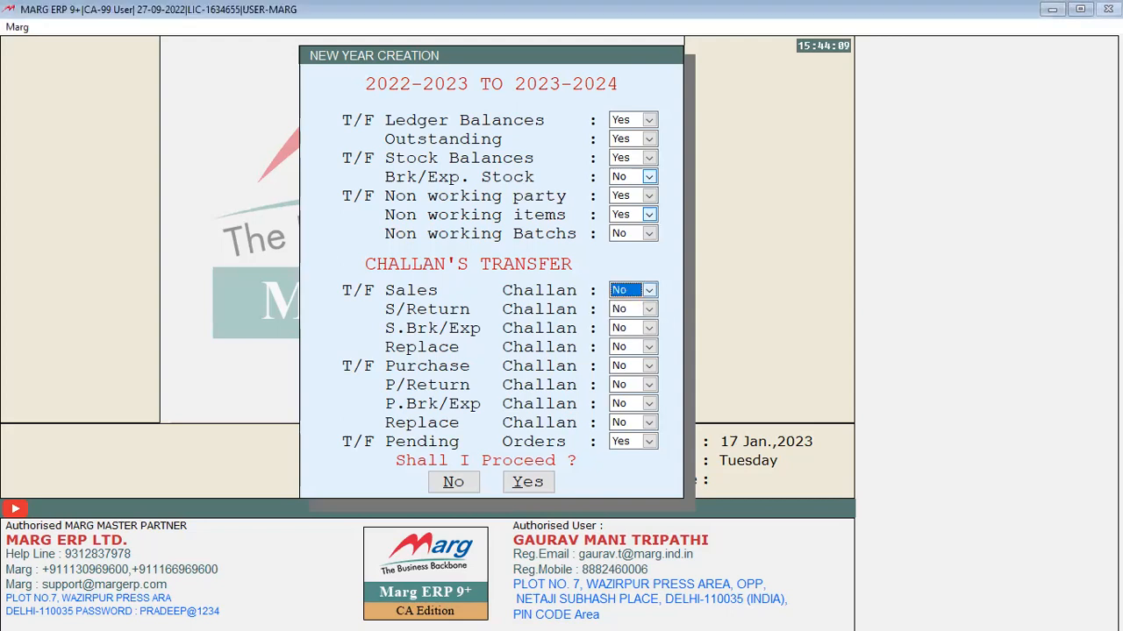
key("Return")
key("Return")
key("Return")
key("Return")
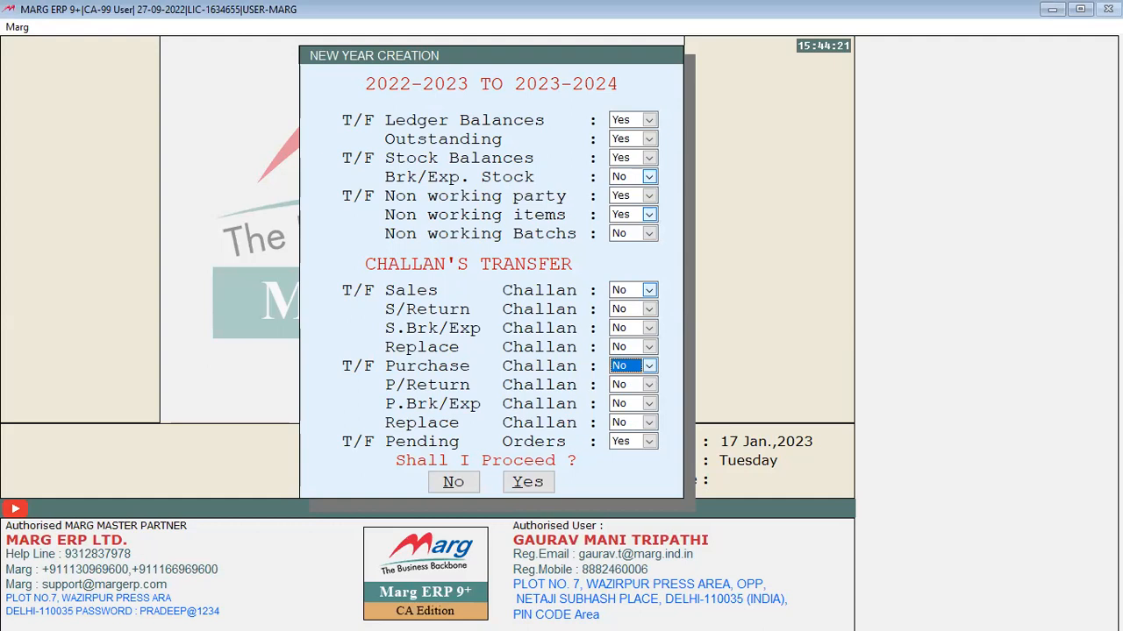
- Set the purchase challan transfer to No and accept No for its return, breakage/expiry and replace challans
left_click(650, 367)
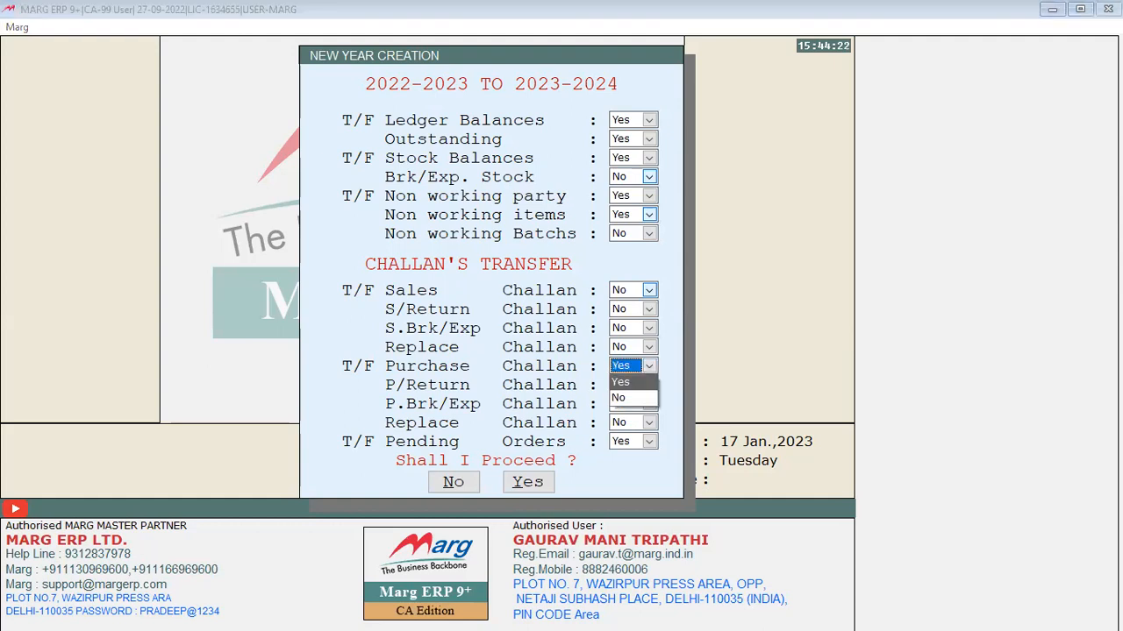
key("Down")
key("Return")
key("Return")
key("Return")
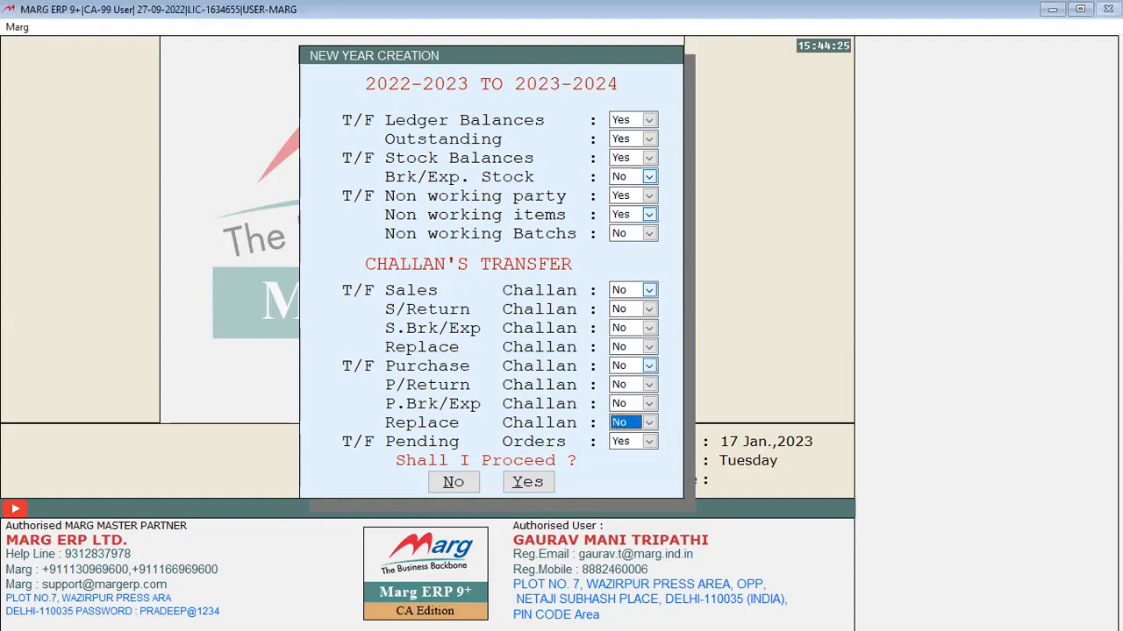
key("Return")
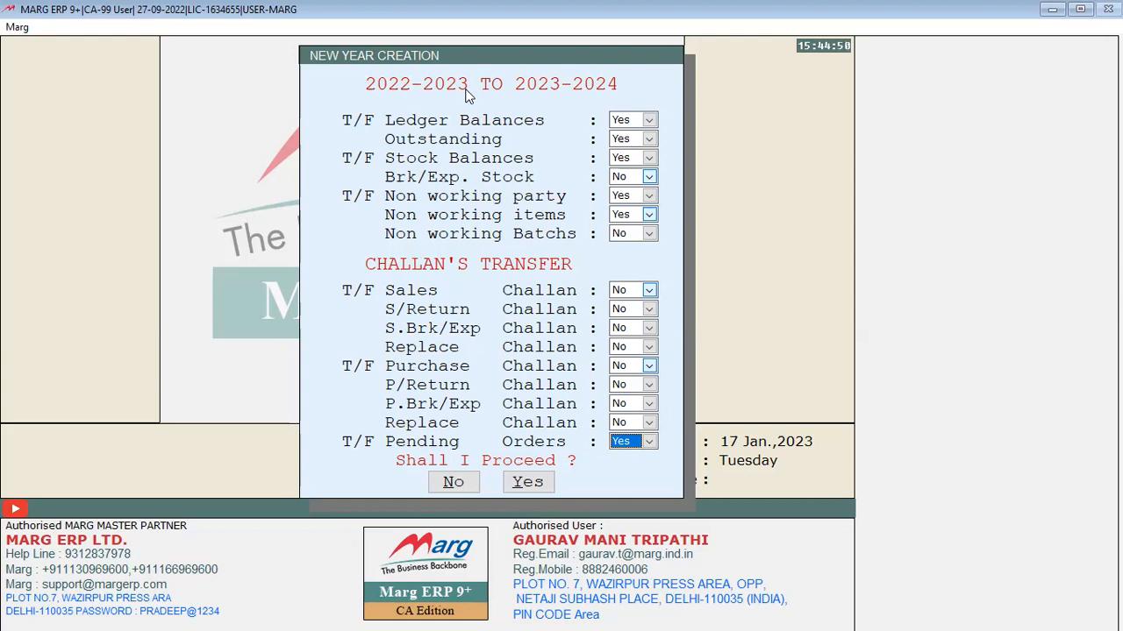
- Accept Yes for pending orders, proceed with creating the 2023-2024 financial year and acknowledge the history alert
key("Return")
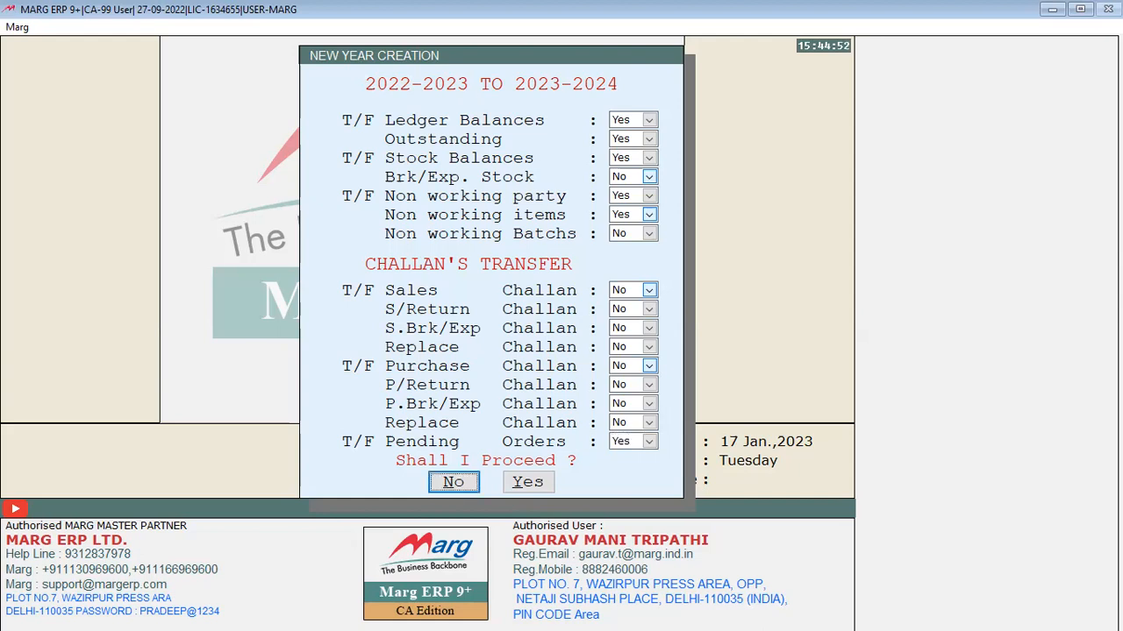
key("y")
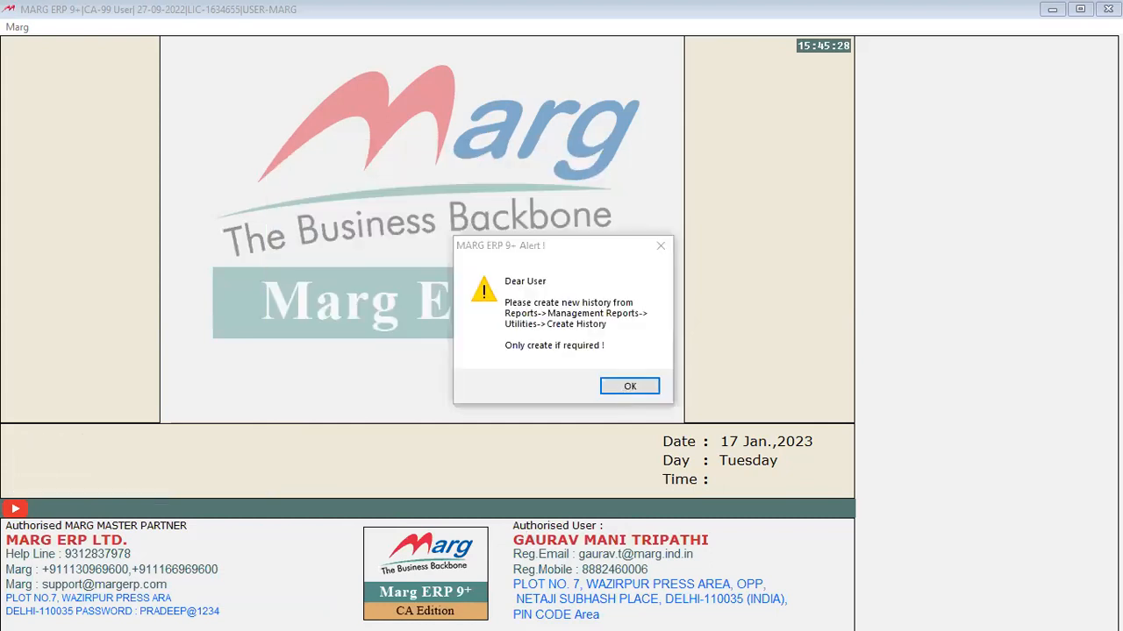
key("Return")
key("Return")
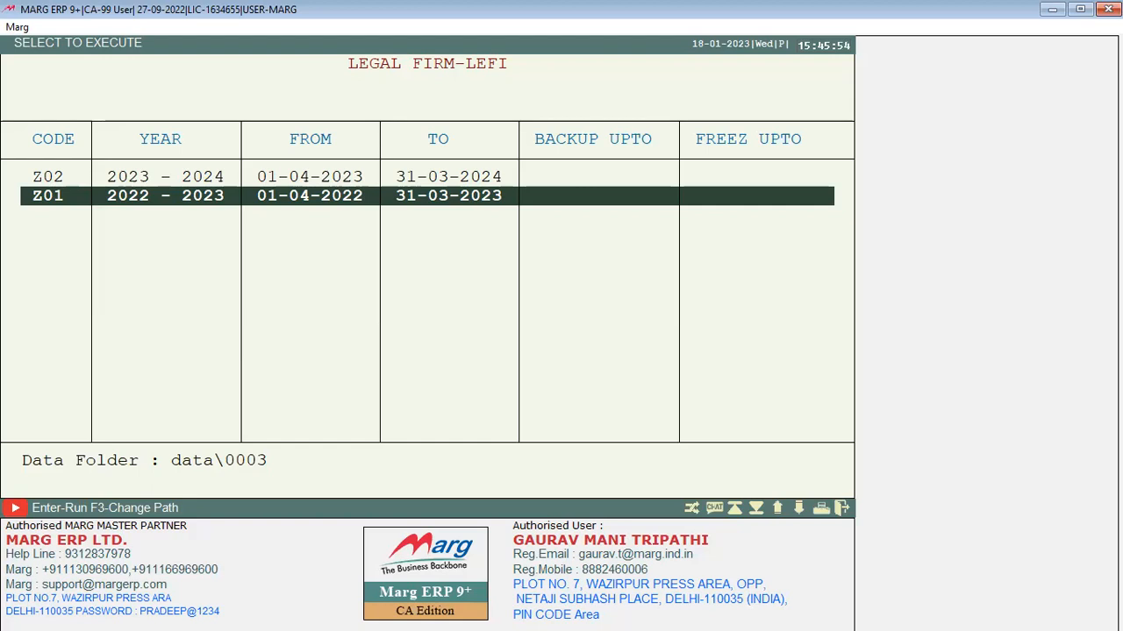
- Return to the company list and review LEGAL FIRM's options from Backup of Financial Year to Error Checkings & Rewriting
key("Escape")
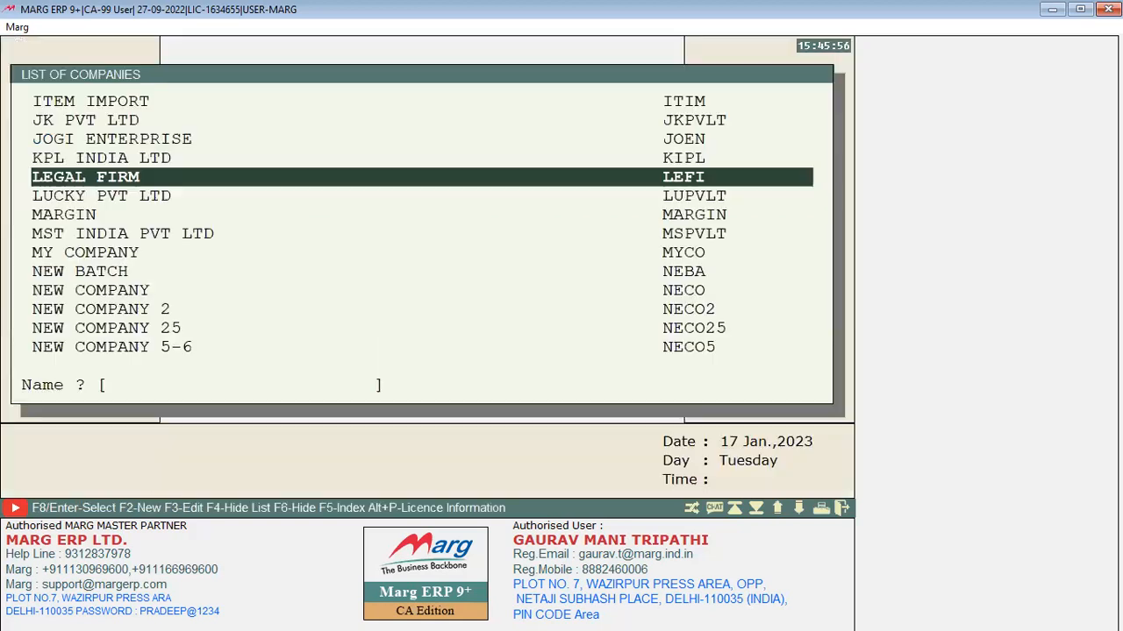
key("Return")
key("Down")
key("Down")
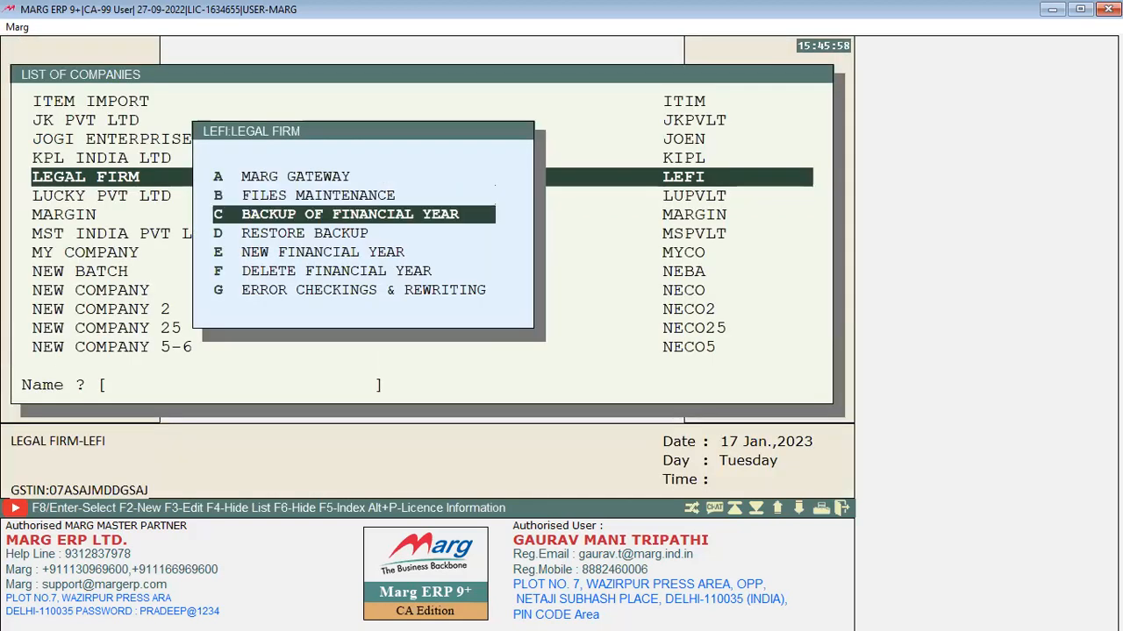
key("Down")
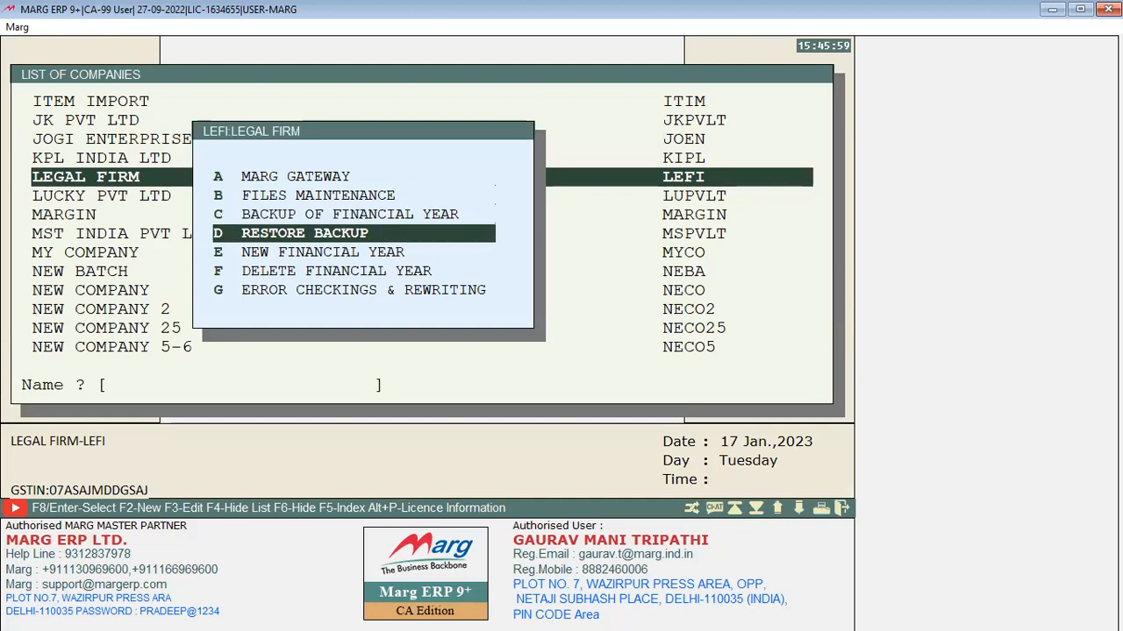
key("Down")
key("Down")
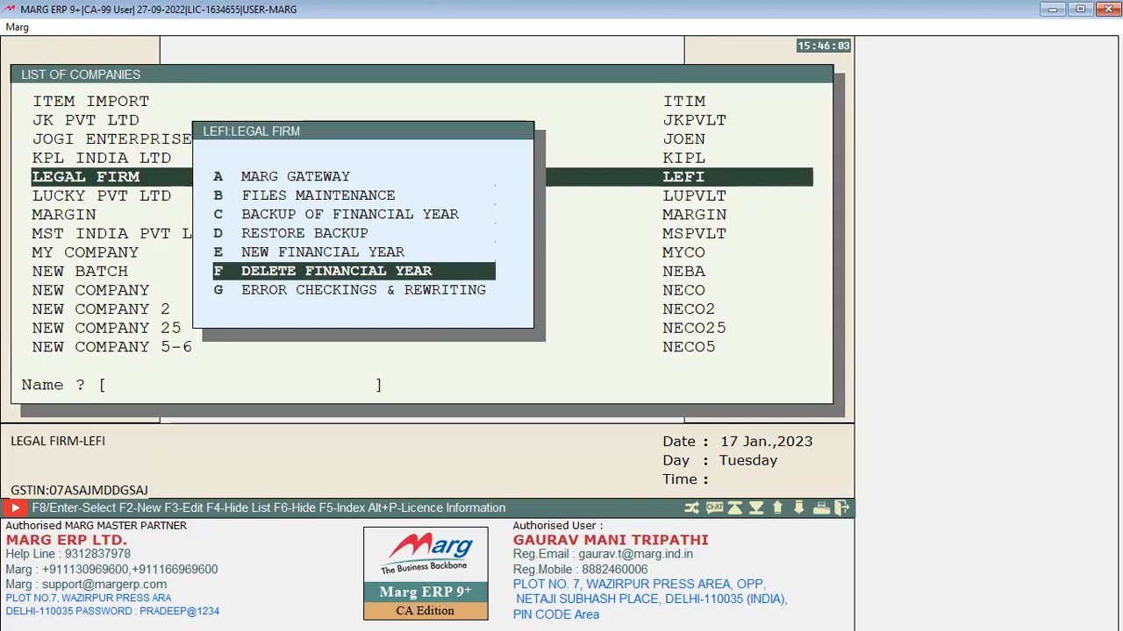
key("Down")
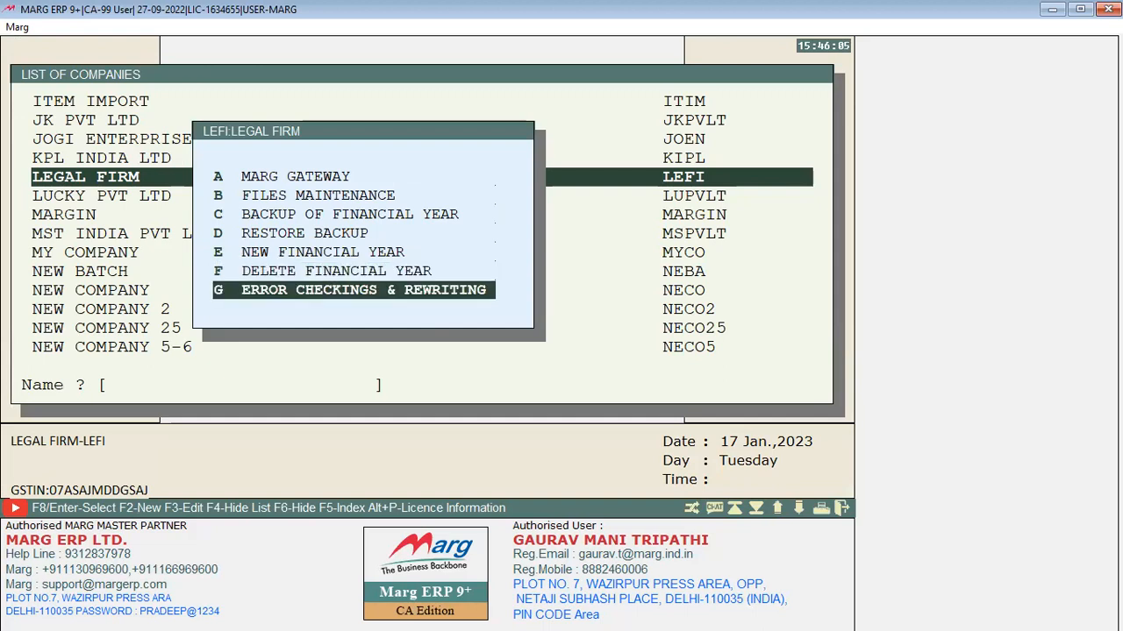
- Examine the options between Files Maintenance and Error Checkings & Rewriting once more and close LEGAL FIRM's options
key("Up")
key("Up")
key("Up")
key("Up")
key("Up")
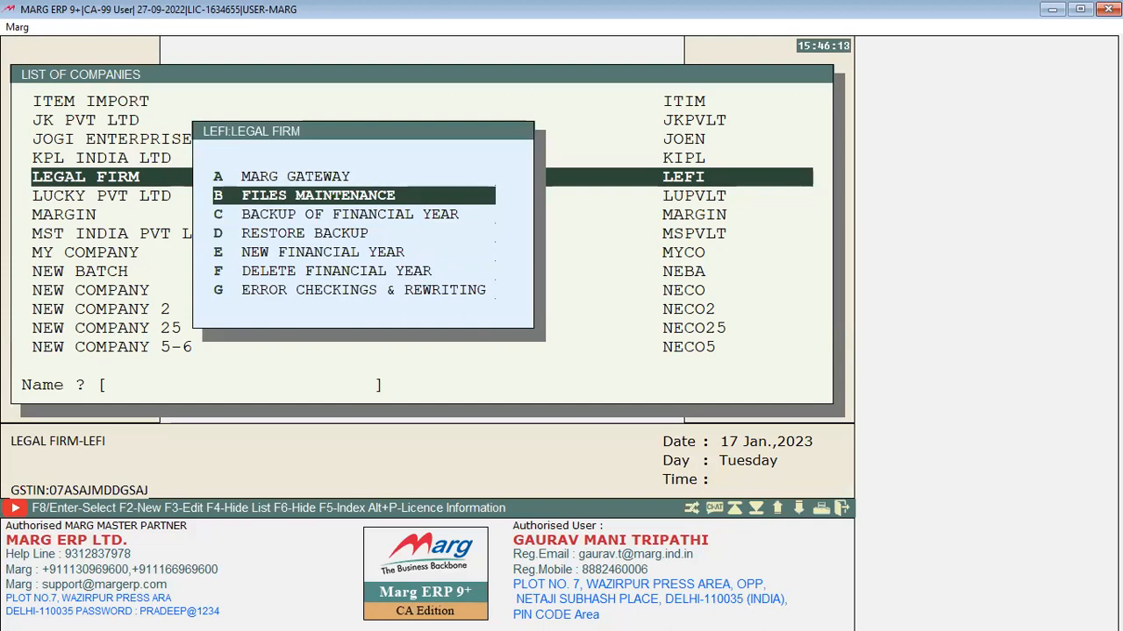
key("Down")
key("Down")
key("Down")
key("Down")
key("Down")
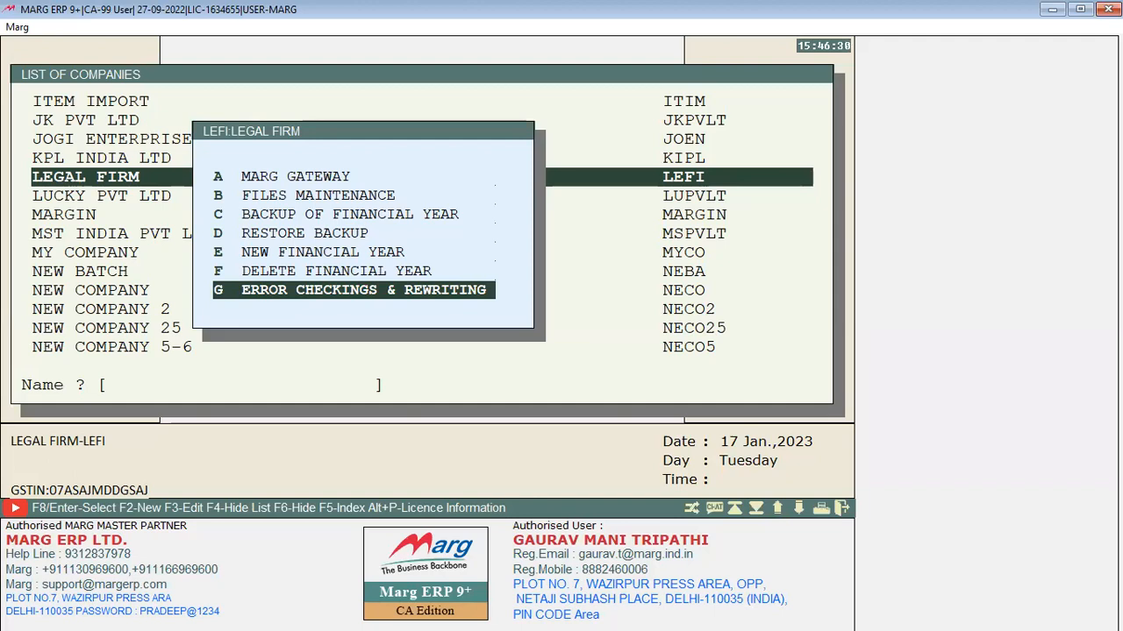
key("Up")
key("Up")
key("Up")
key("Up")
key("Up")
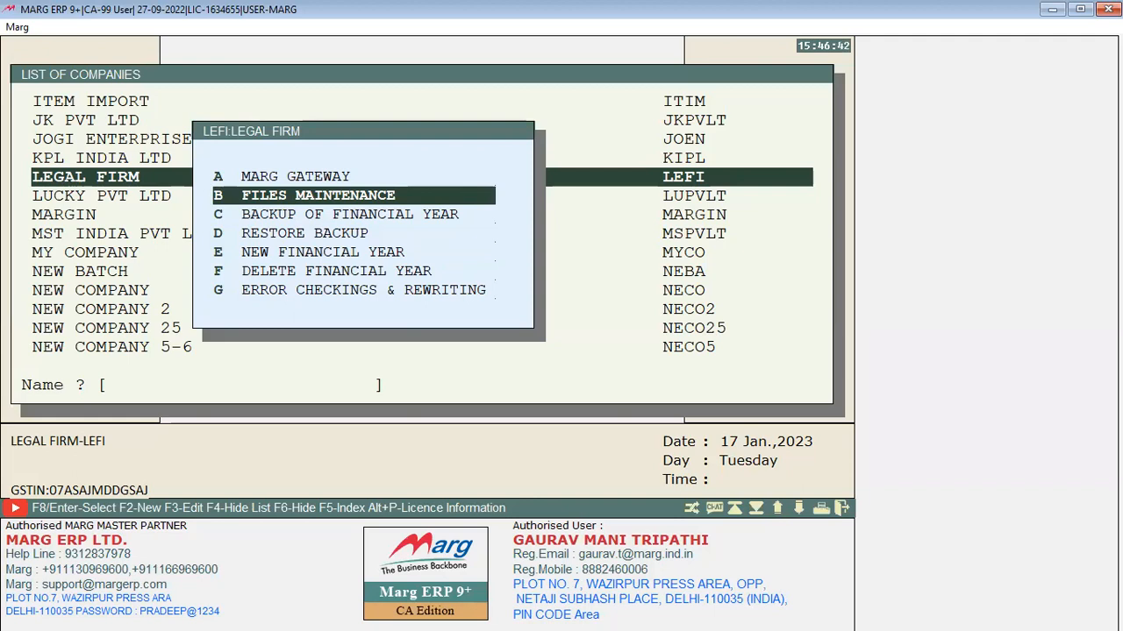
key("Down")
key("Down")
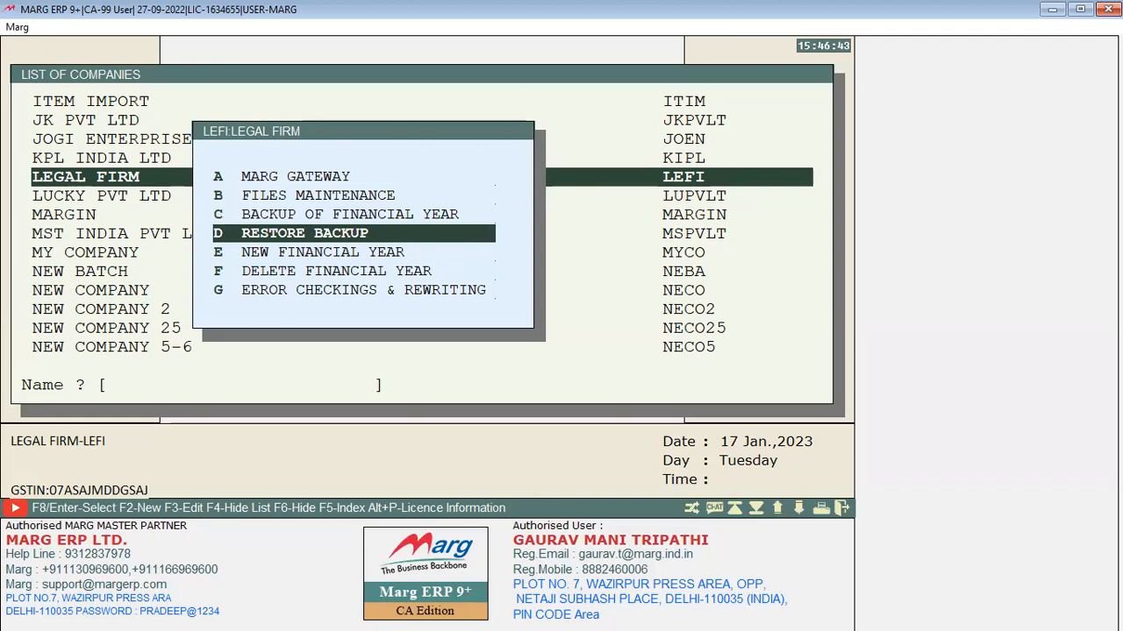
key("Down")
key("Up")
key("Up")
key("Up")
key("Escape")
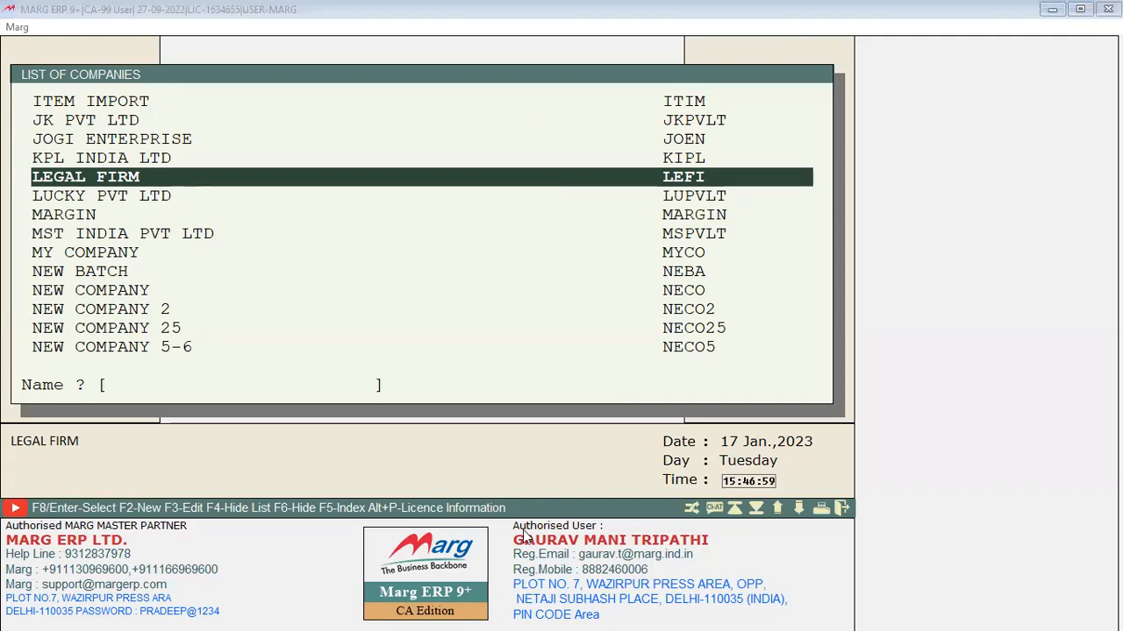
- Run Error Checkings & Rewriting on LEGAL FIRM's 2022-2023 financial year
key("Down")
key("Down")
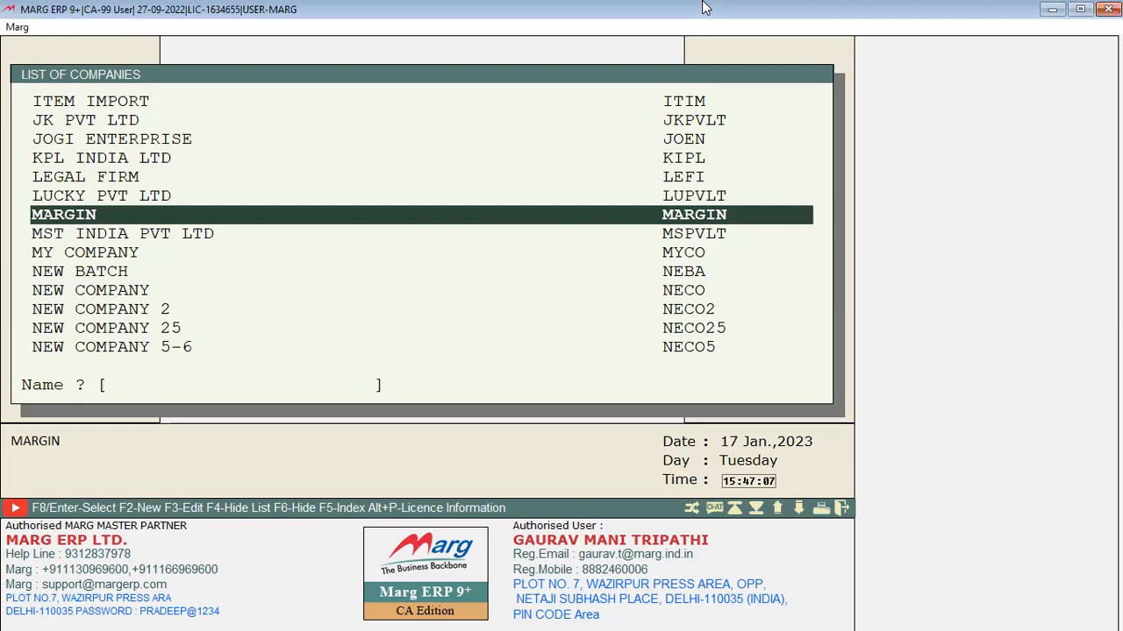
key("Up")
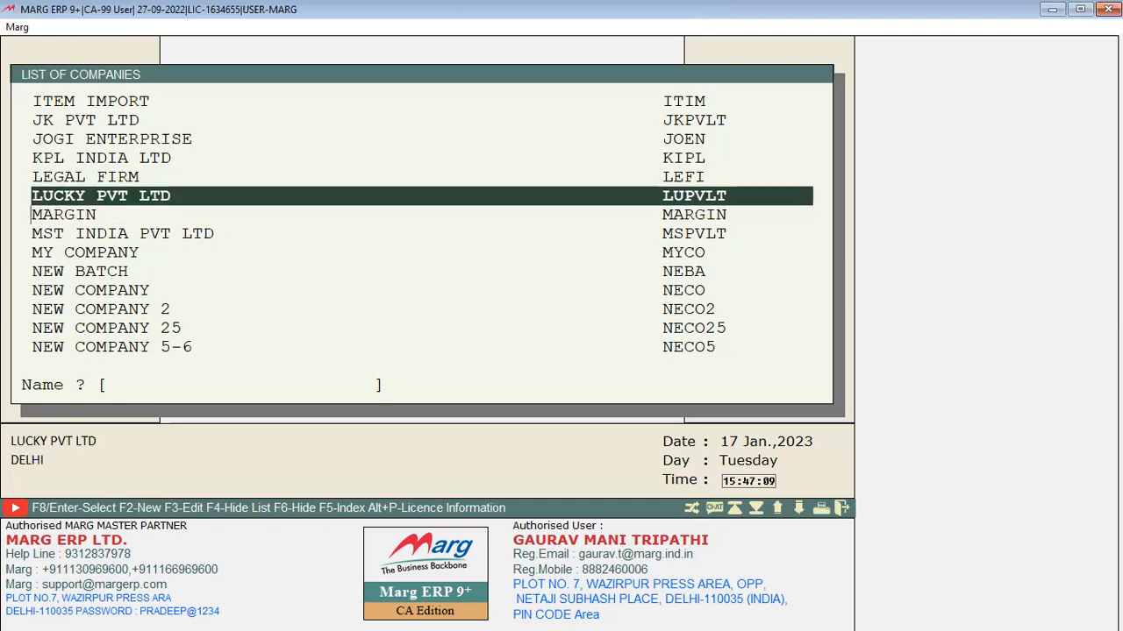
key("Up")
key("Return")
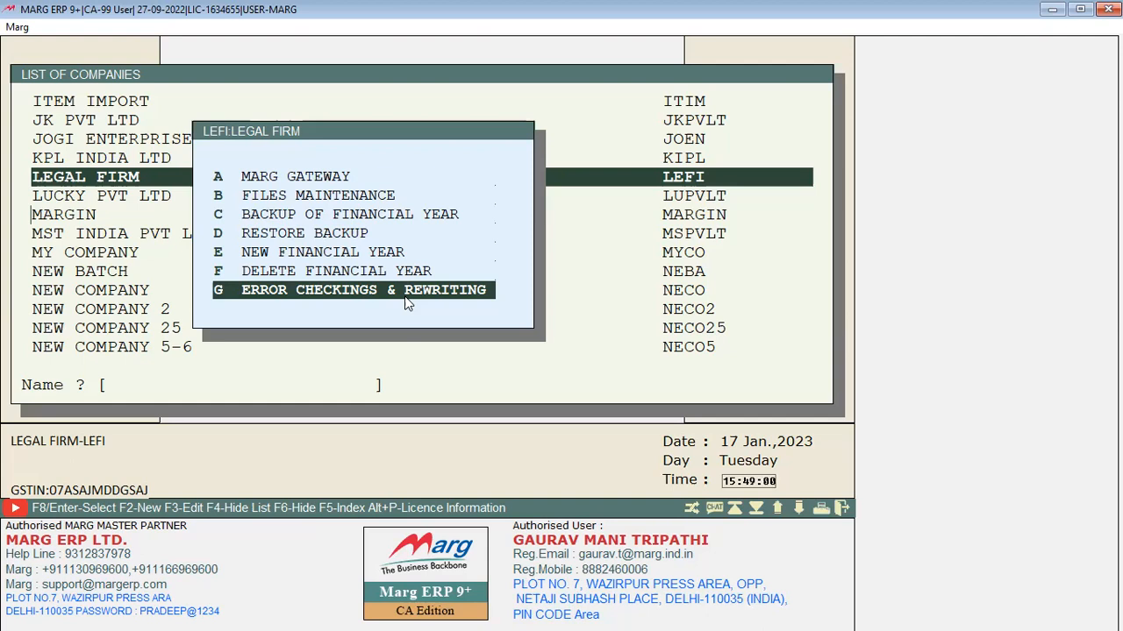
key("Return")
key("Down")
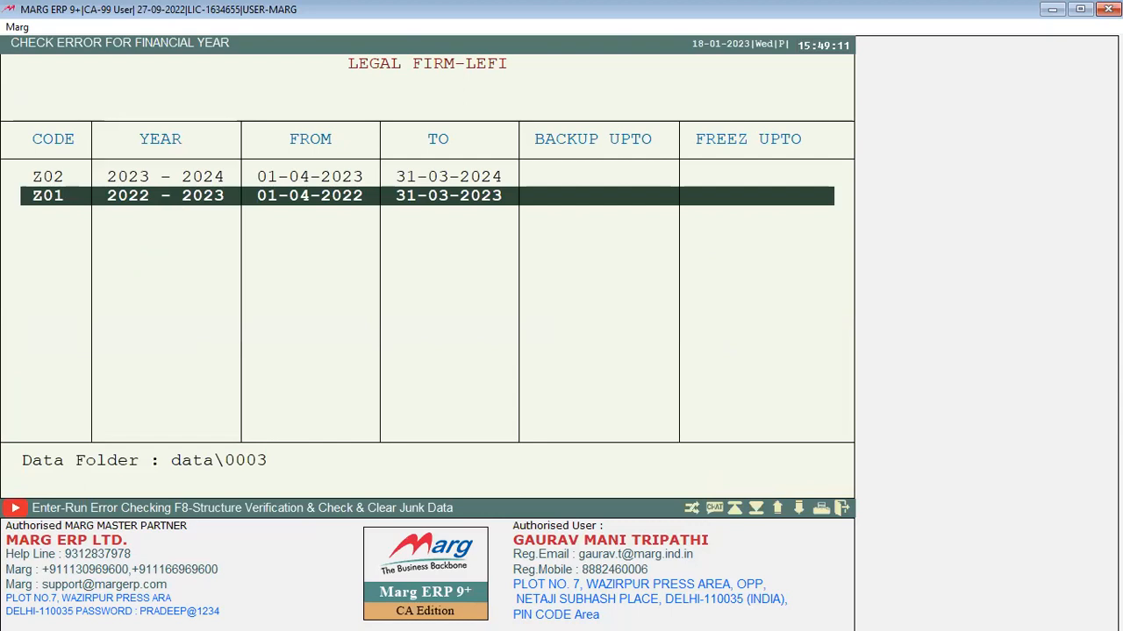
key("Return")
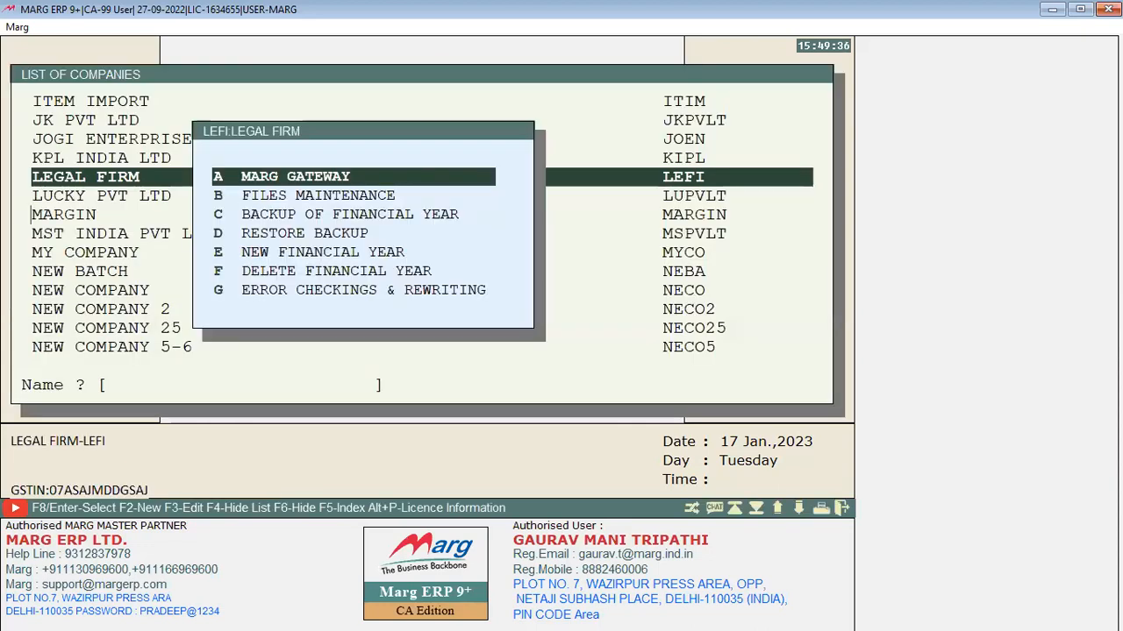
- Run Error Checkings & Rewriting on LEGAL FIRM's 2023-2024 financial year
key("Down")
key("Down")
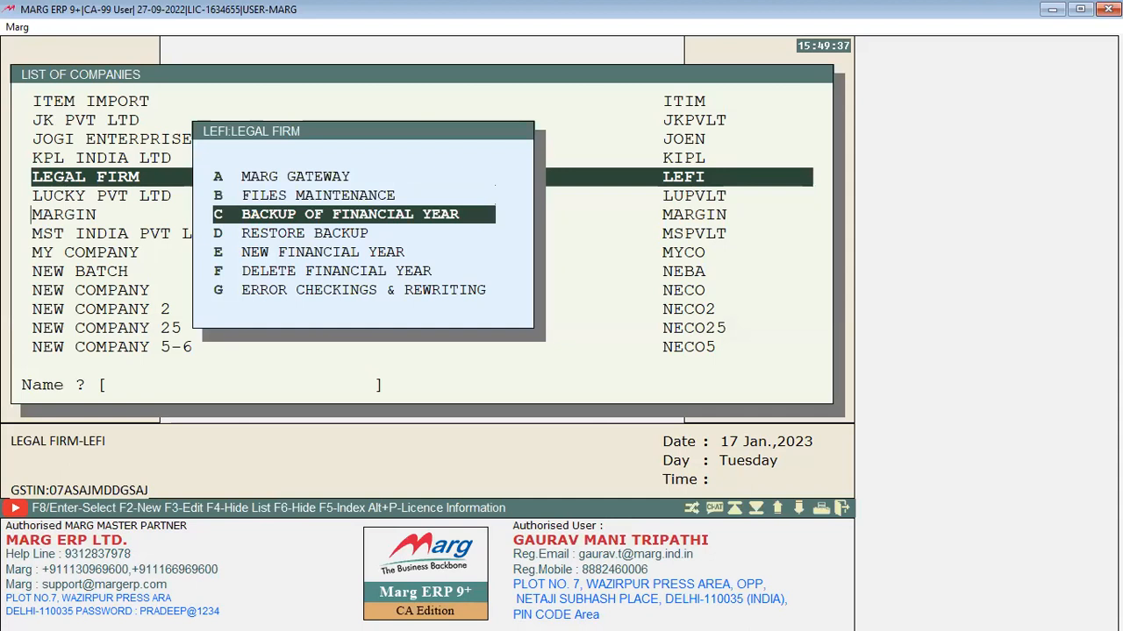
key("Down")
key("Down")
key("Down")
key("Down")
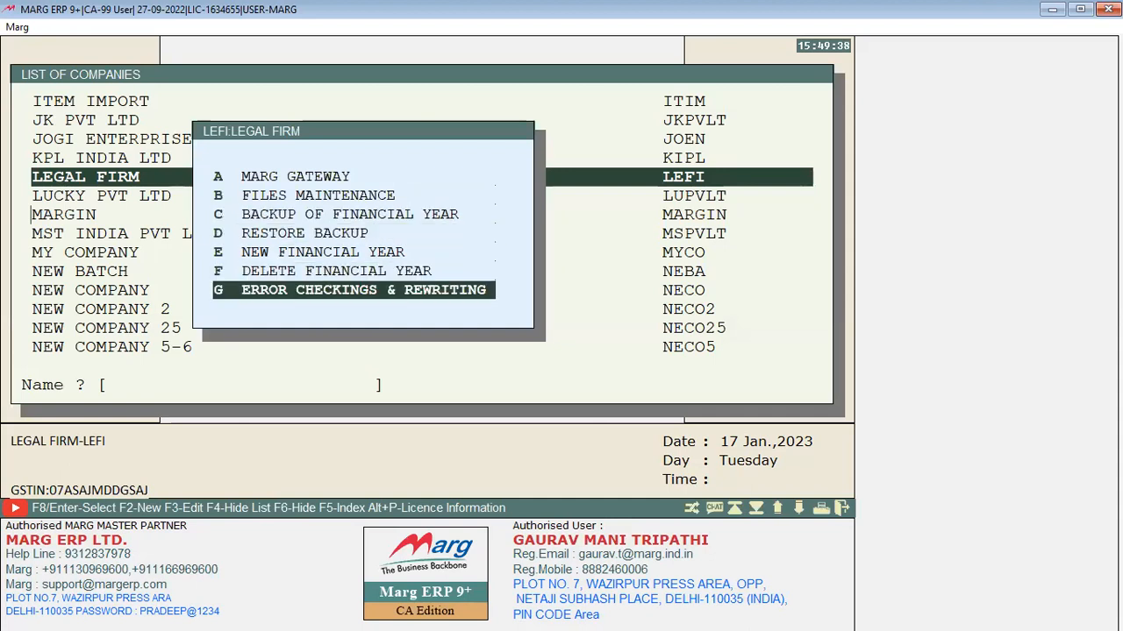
key("Return")
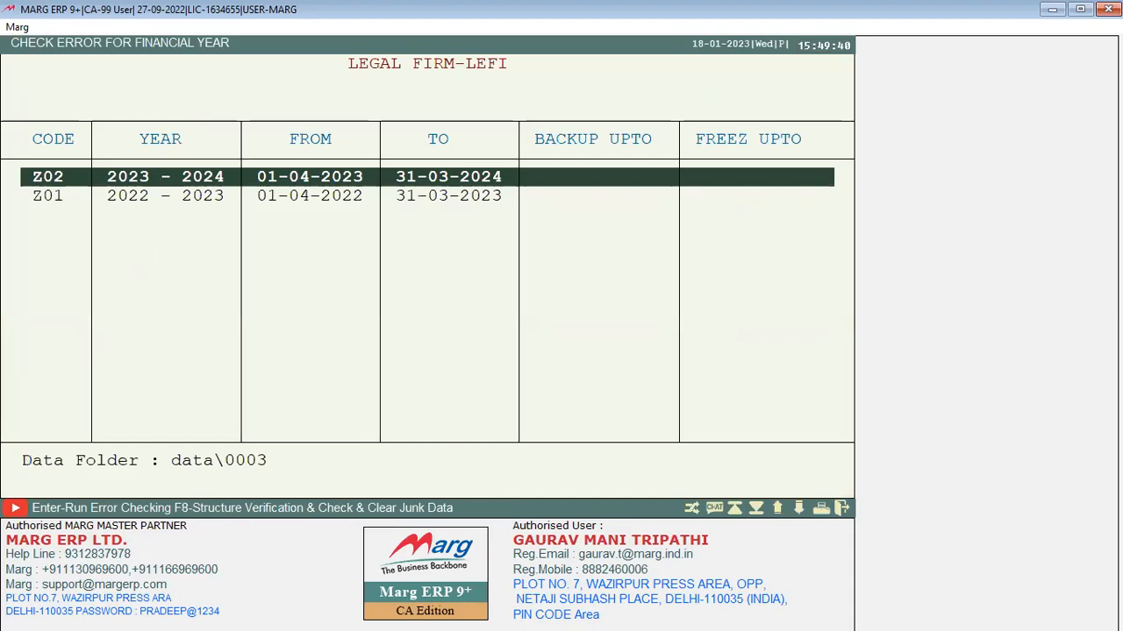
key("Return")
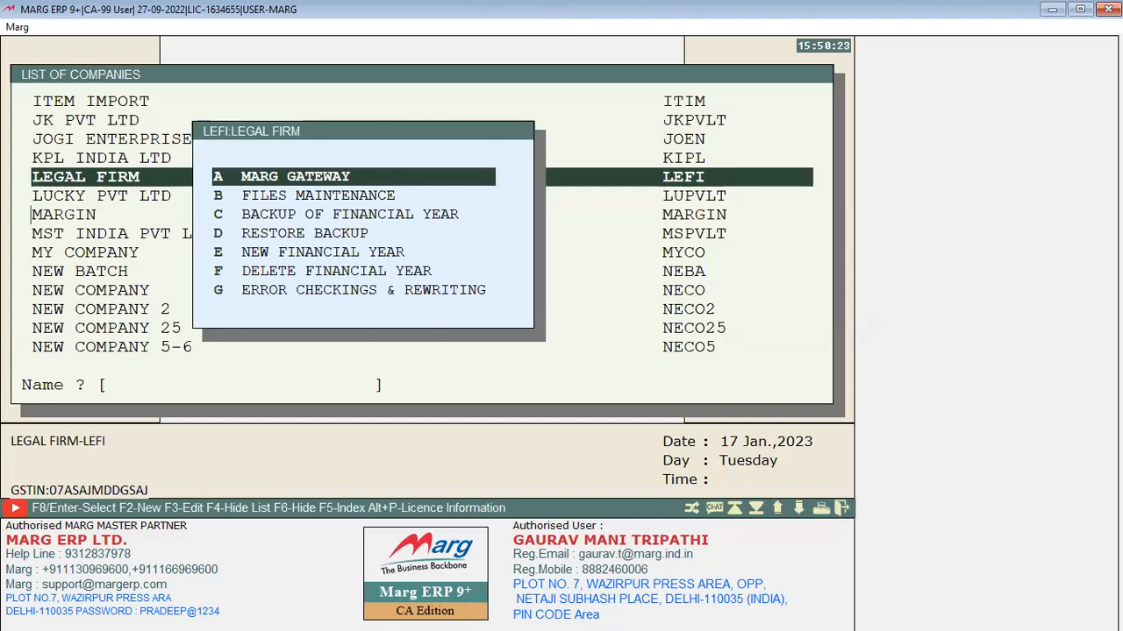
- Open Delete Financial Year for LEGAL FIRM
key("Down")
key("Down")
key("Down")
key("Down")
key("Down")
key("Down")
key("Down")
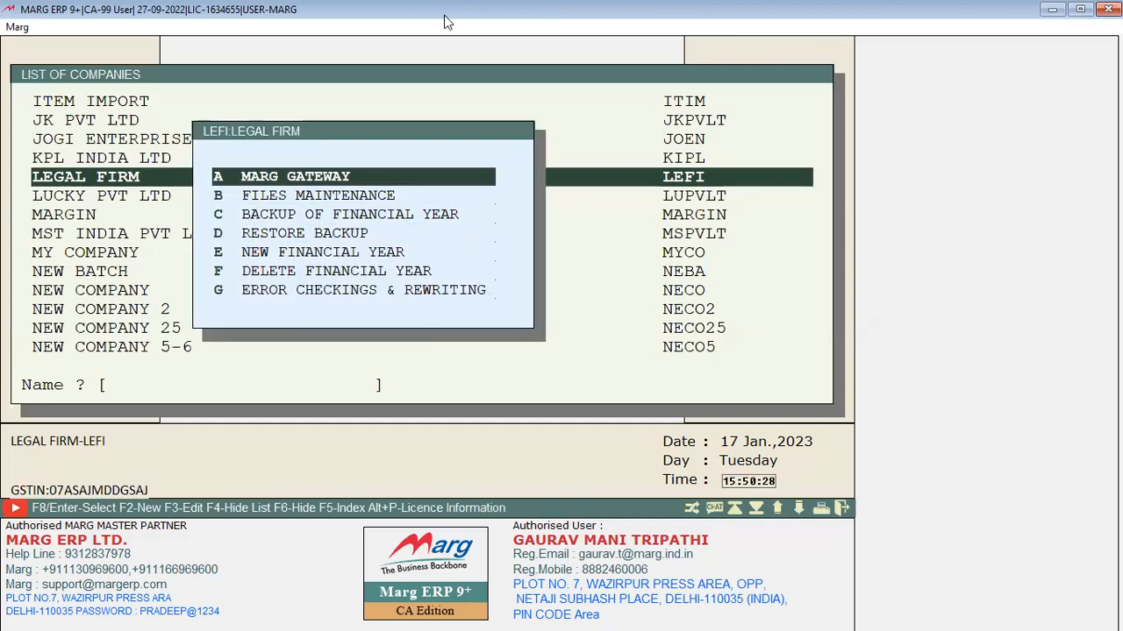
key("Down")
key("Down")
key("Down")
key("Down")
key("Down")
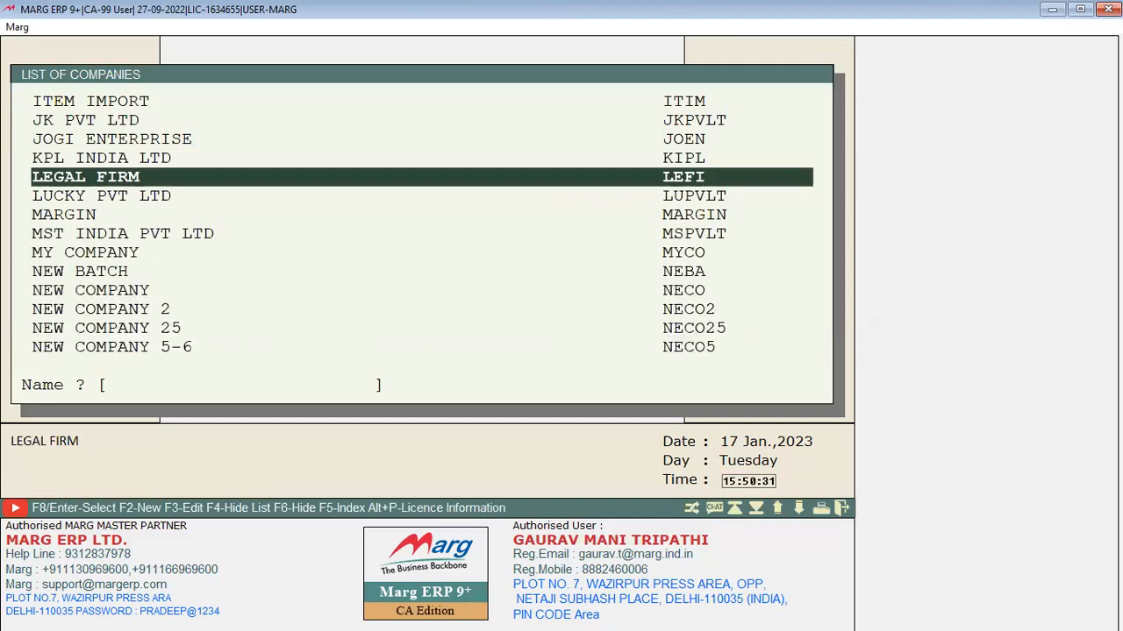
key("Return")
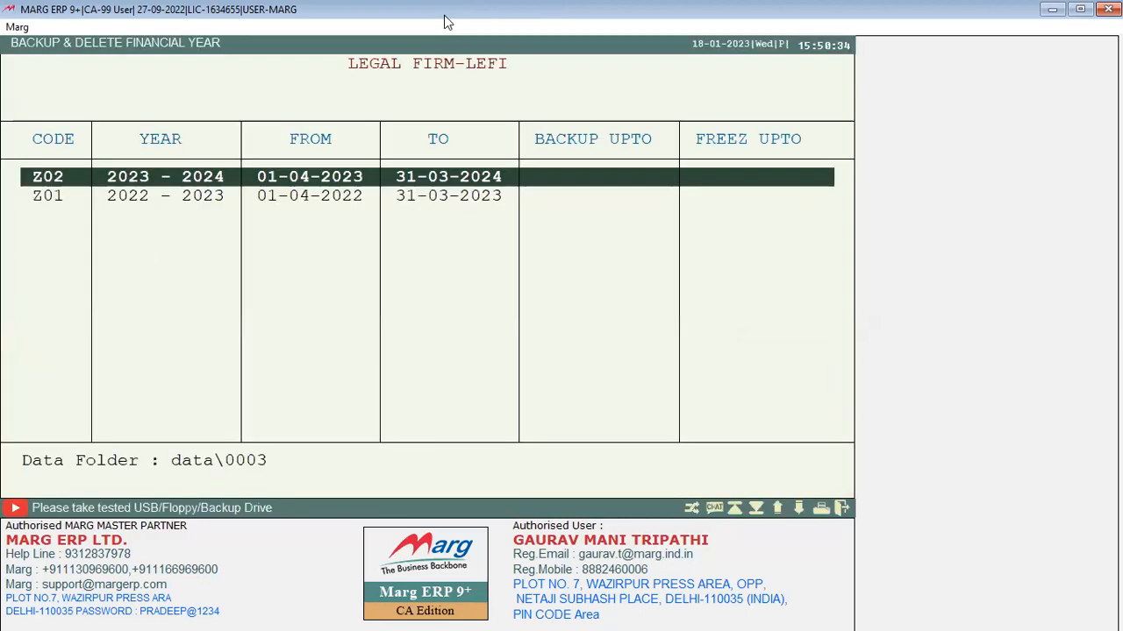
- Back up and delete the 2023-2024 financial year, accepting the prompts and entering DELETE as confirmation
key("Return")
key("Return")
key("Return")
key("Return")
key("Return")
key("Return")
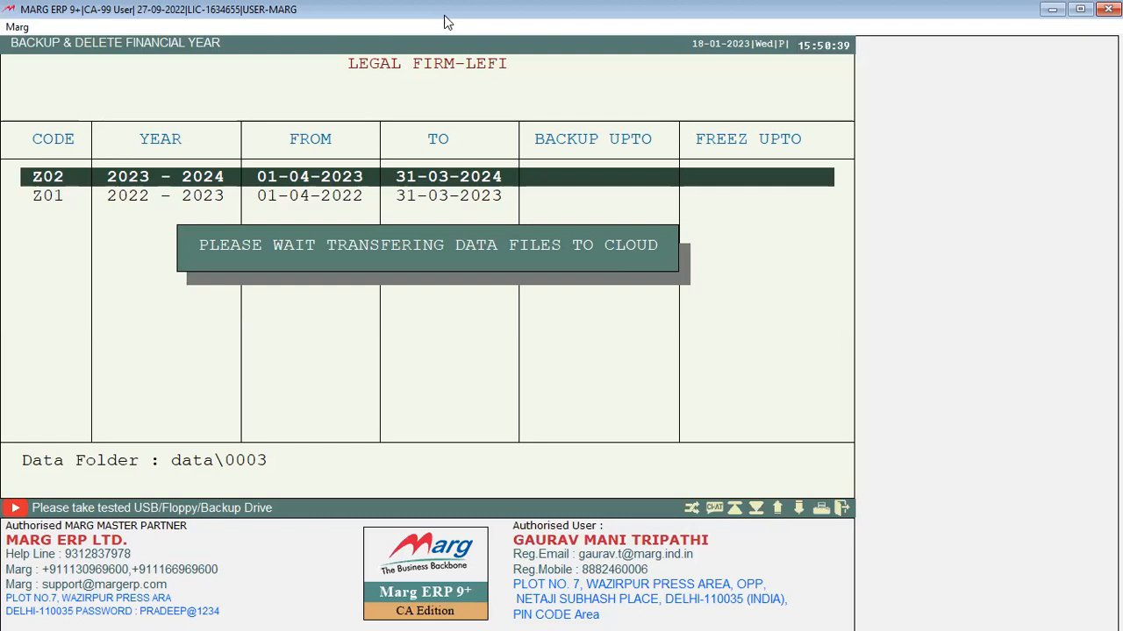
type("DELETE")
key("Return")
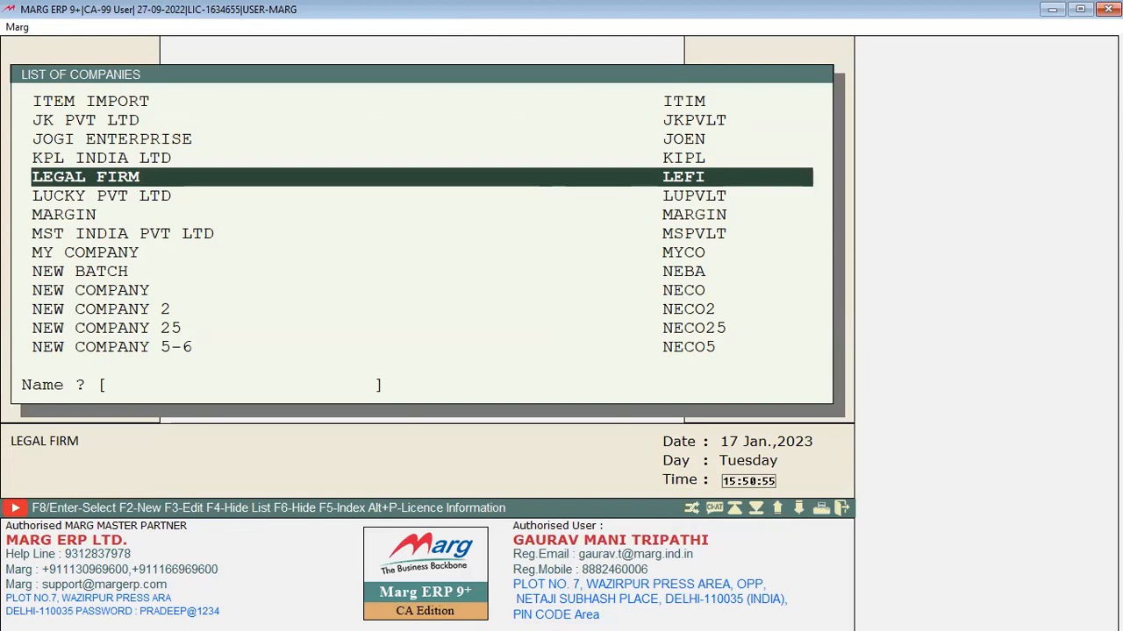
- Open LEGAL FIRM's 2022-2023 data and dismiss the Go Digital Business Type window
key("Return")
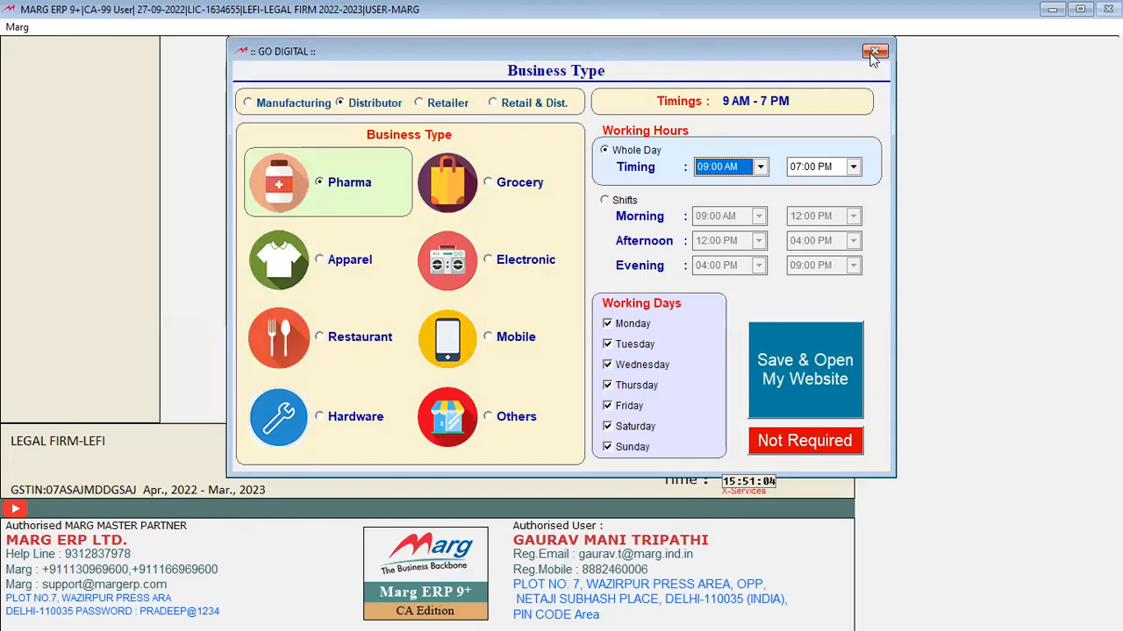
left_click(873, 53)
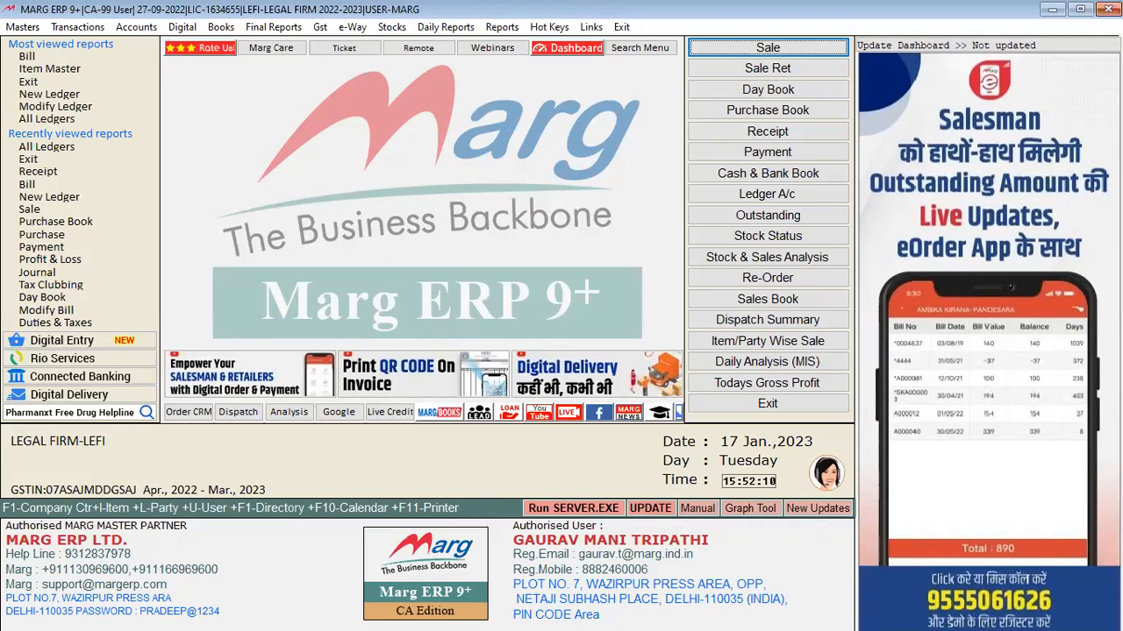
- Switch to Microsoft Word and write the lines MARG ERP GOLD VERSION, MARG ERP SILVER VERSION and MARG ERP BASIC VERSION
key("alt+Tab")
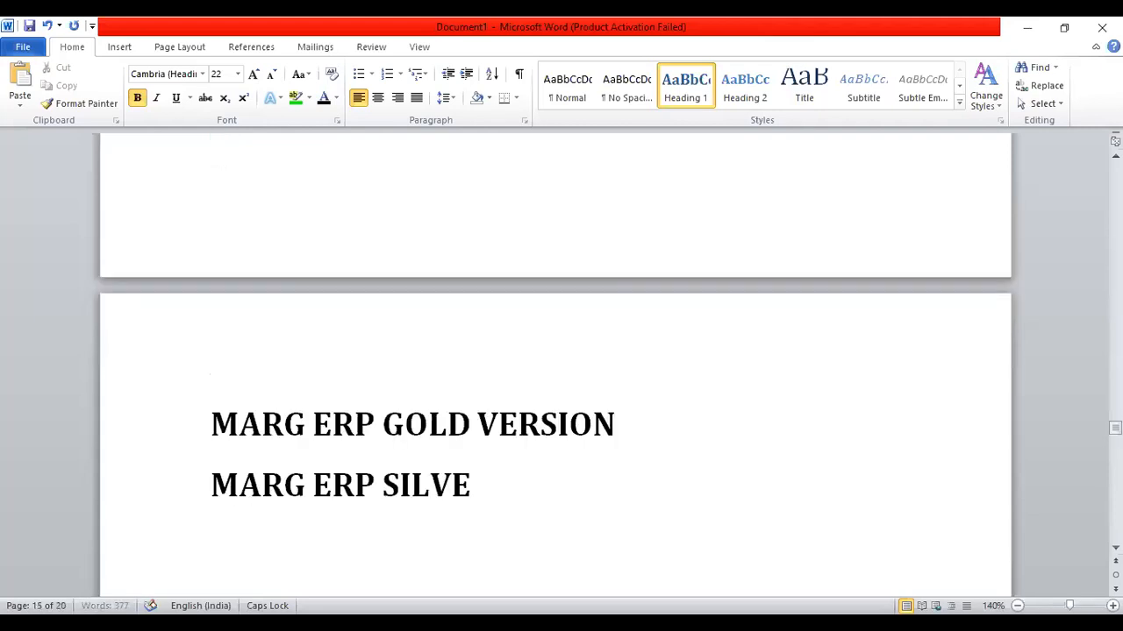
type("R VERSION")
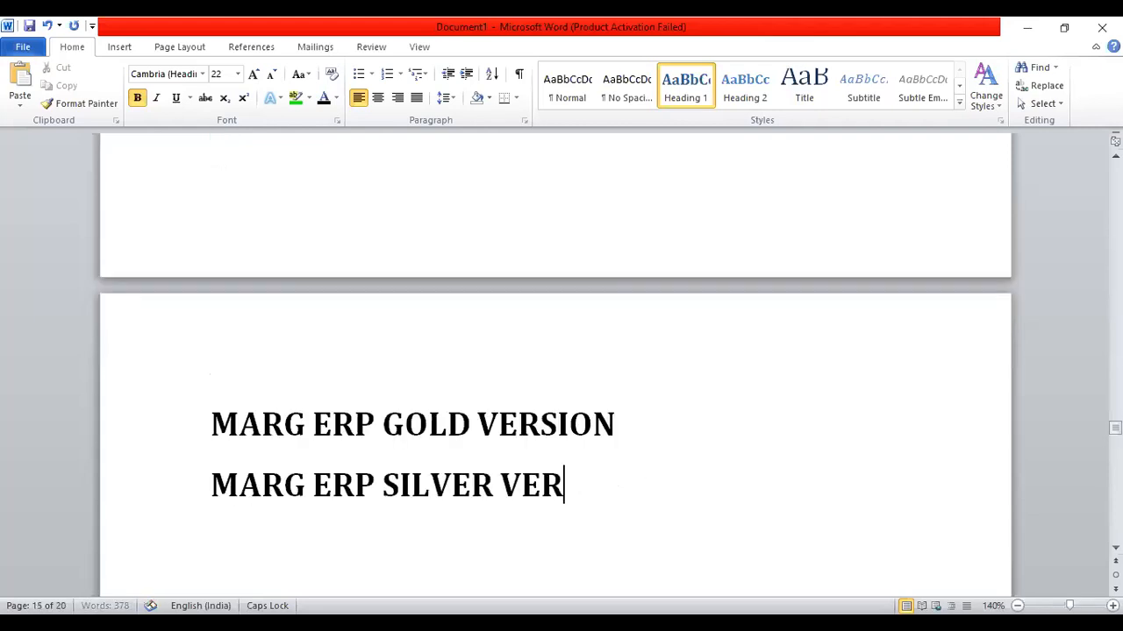
key("Return")
key("Return")
key("BackSpace")
type("MARG ER")
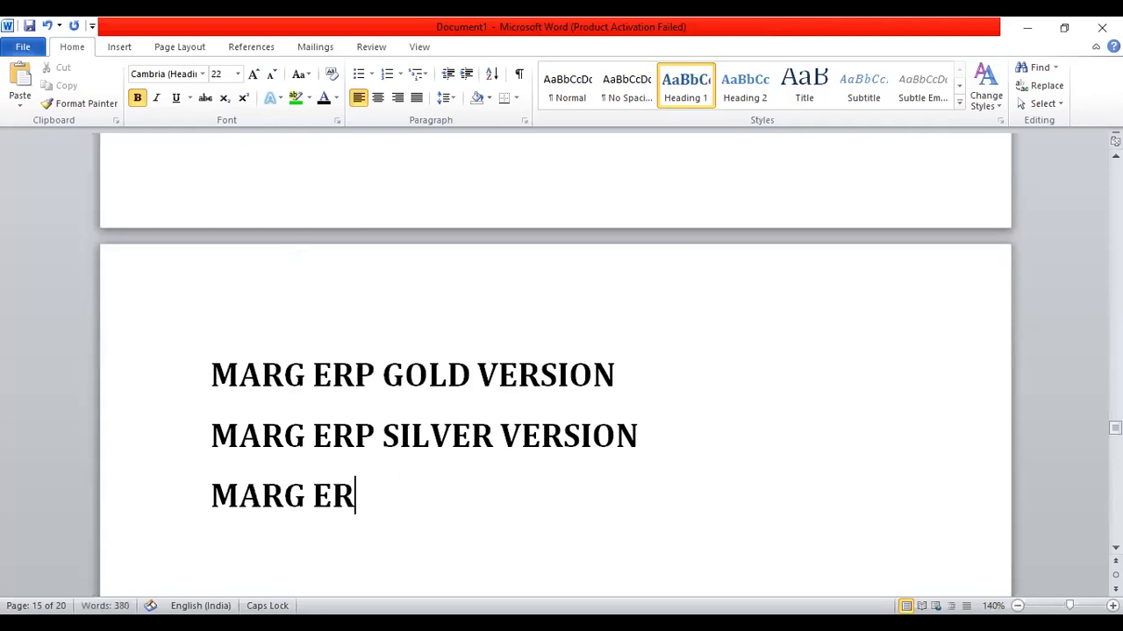
type("P BASIC VERSION")
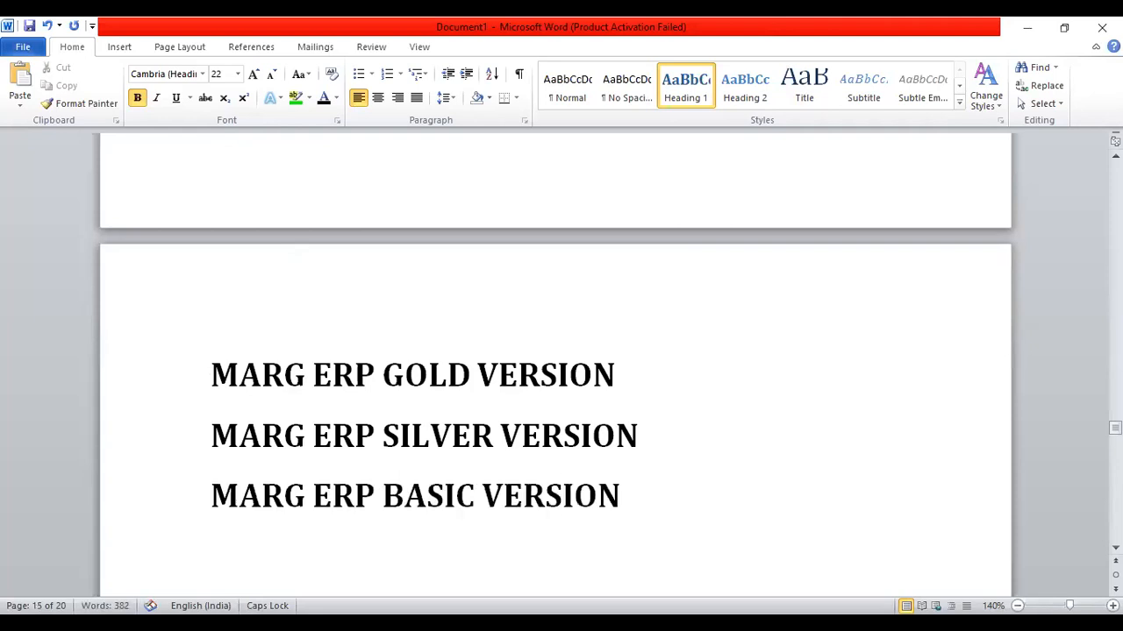
- Add the line COUNTER ERP below the Basic version and place the cursor at the end of the Gold version line
key("Return")
type("CO")
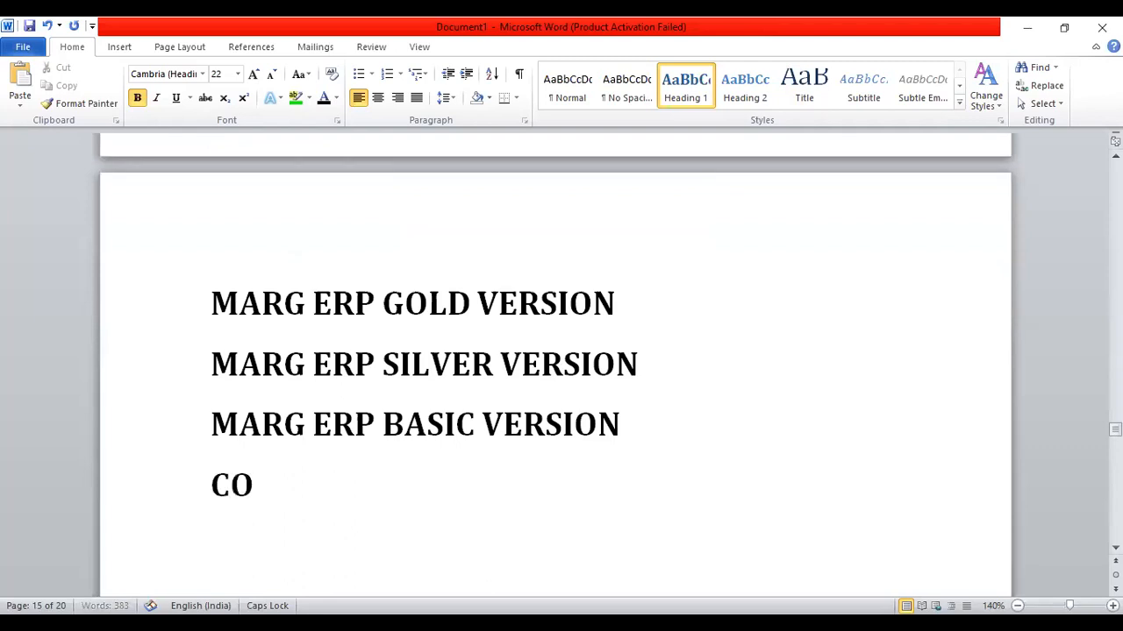
type("UNTER ")
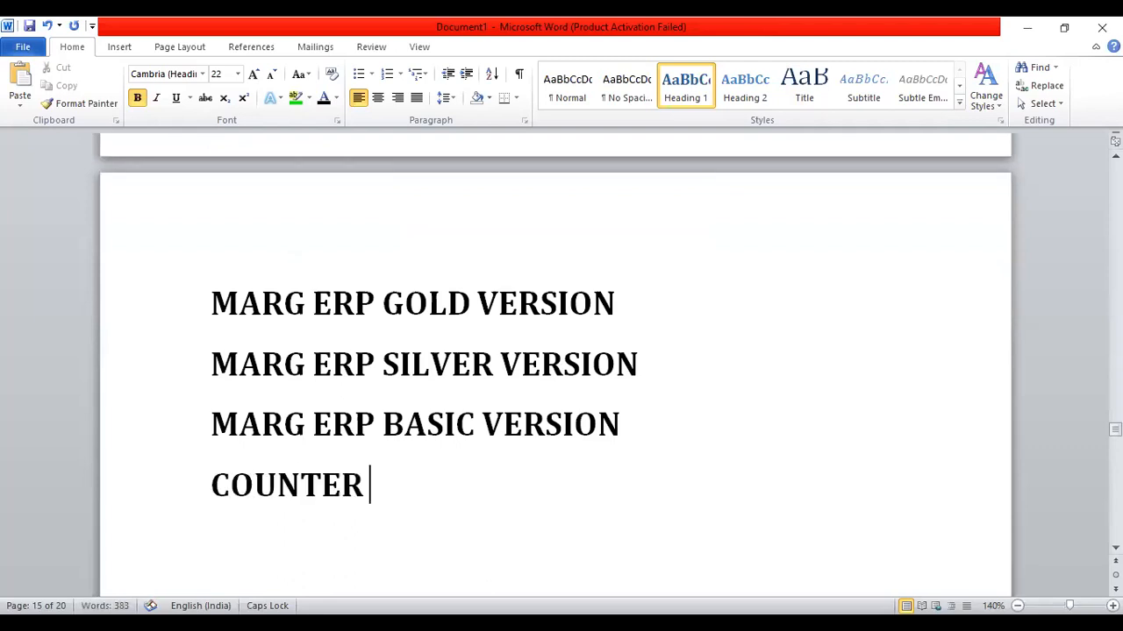
type("ERP")
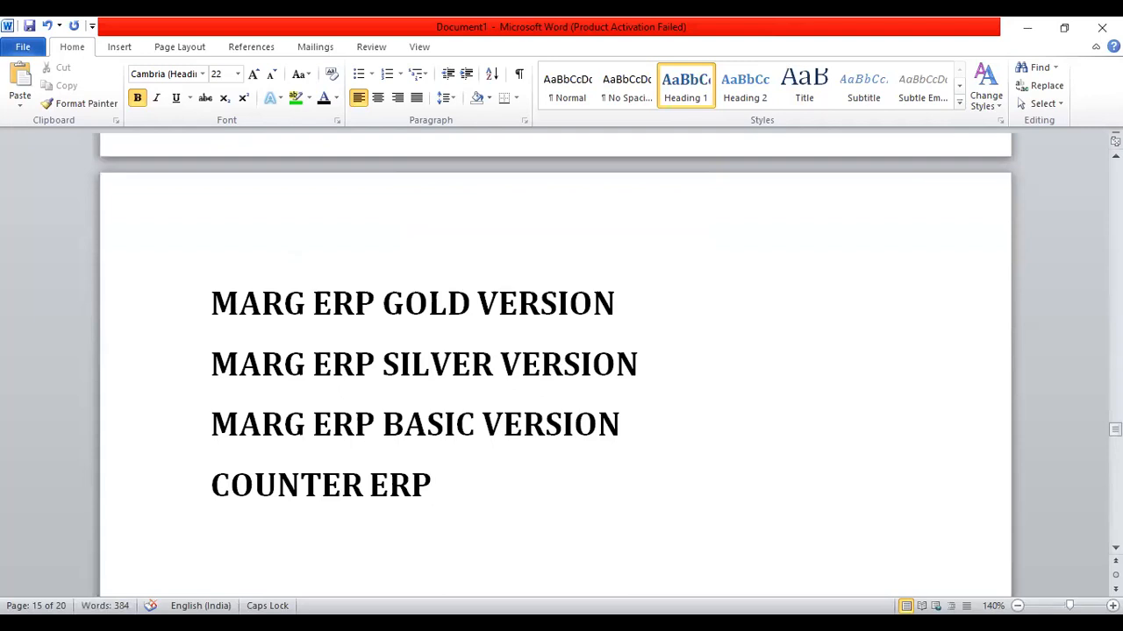
key("shift+Left")
key("shift+Left")
key("shift+Left")
key("shift+Left")
key("shift+Left")
key("shift+Left")
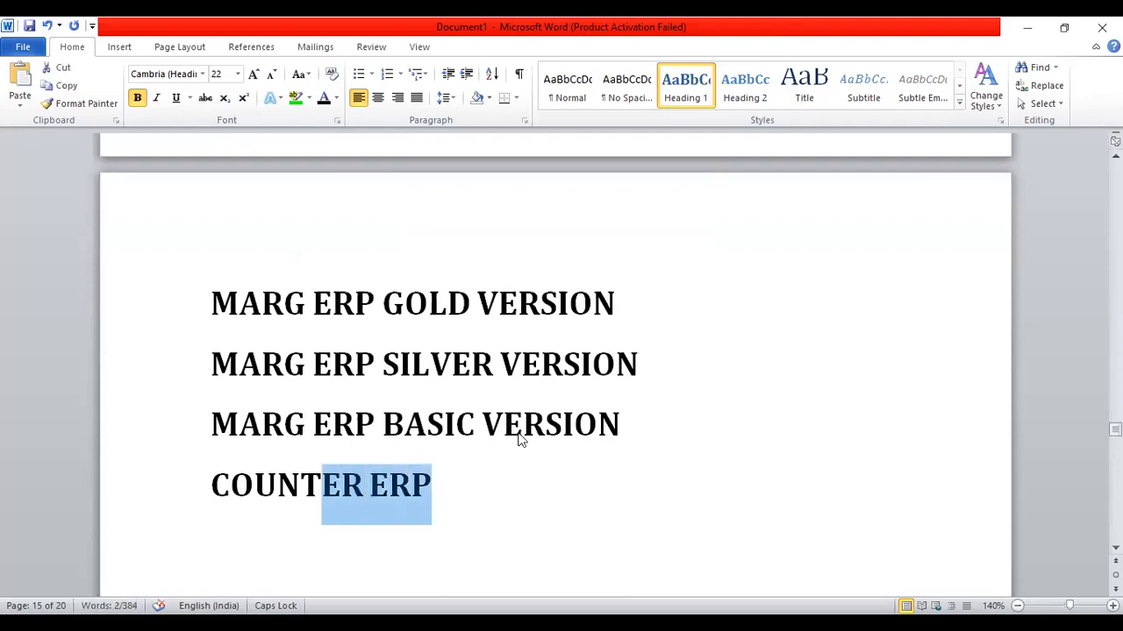
left_click(614, 317)
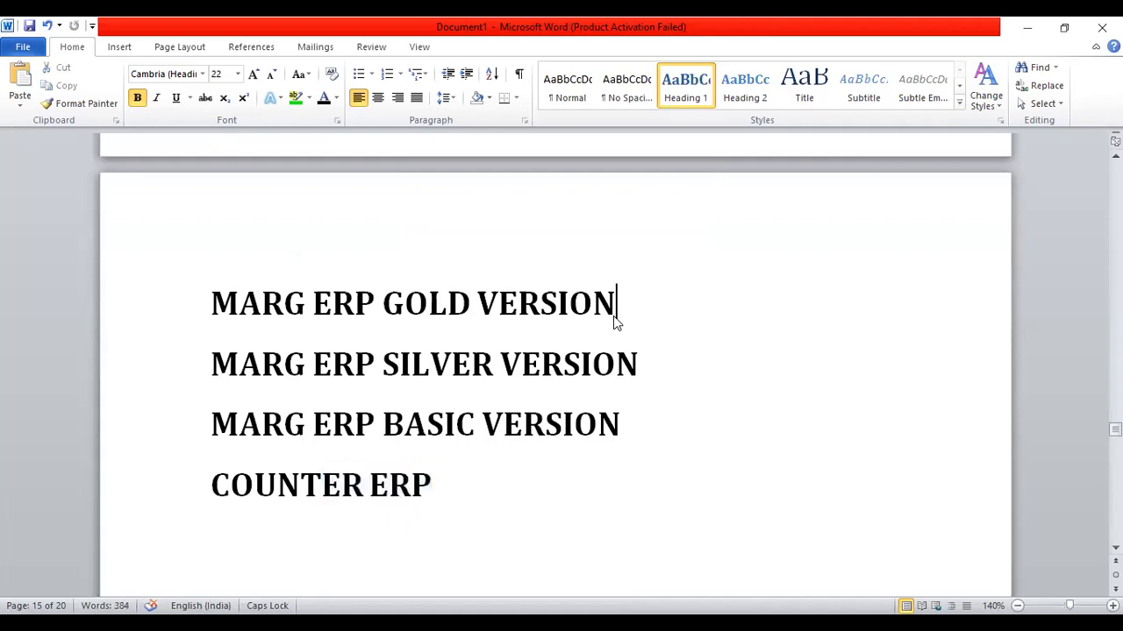
- Append "- MULTI USER" to the Gold version line and "- SINGLE" to the Silver version line
type("- MULTI")
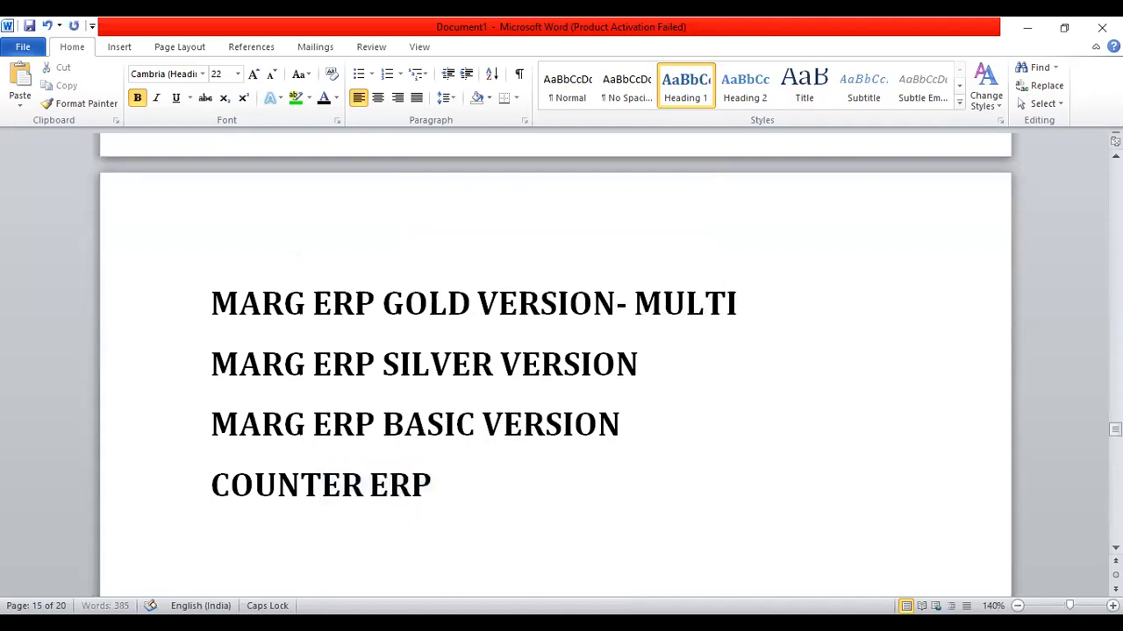
type(" USER")
key("Down")
type("- SIN")
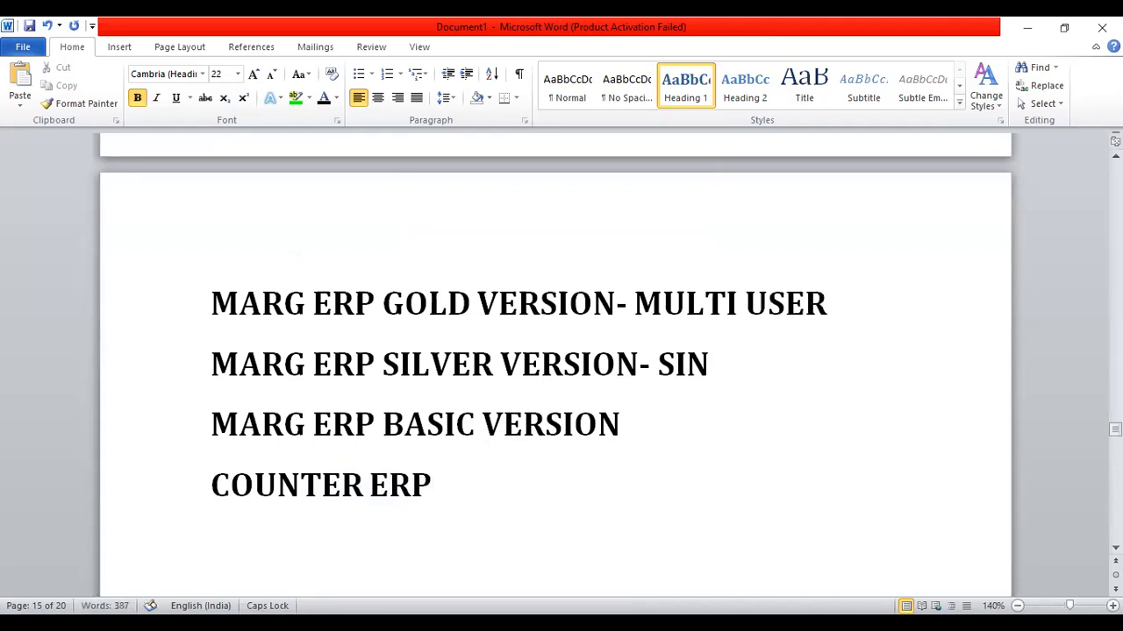
type("GLE")
key("Down")
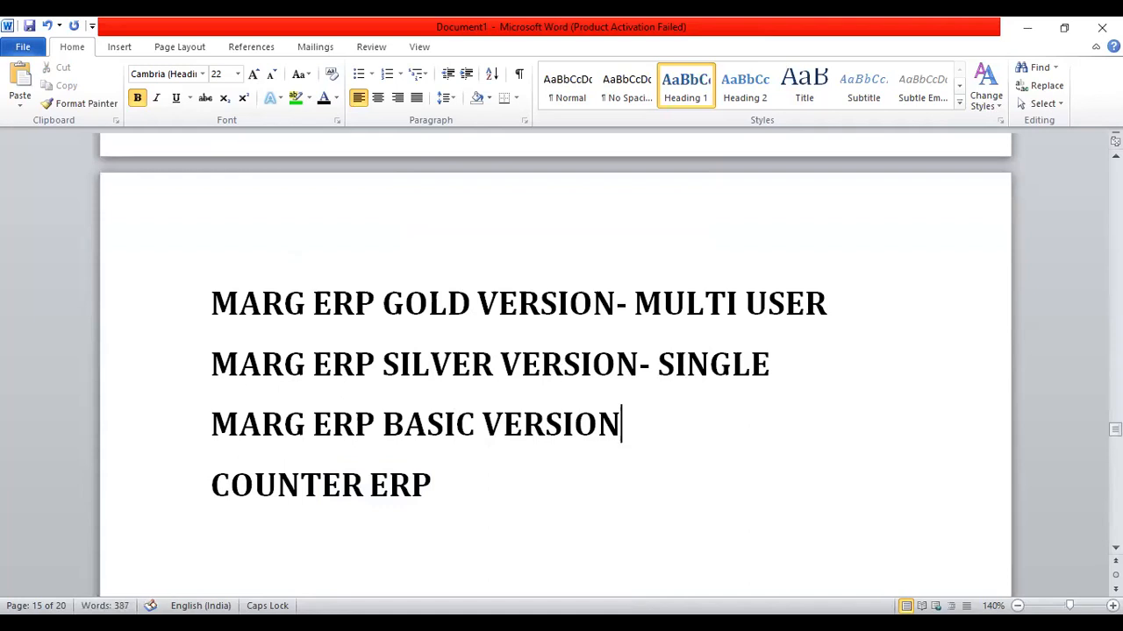
- Append "-LIMITED" to the Basic version line, correcting the mistyped characters
type("-LIMI=")
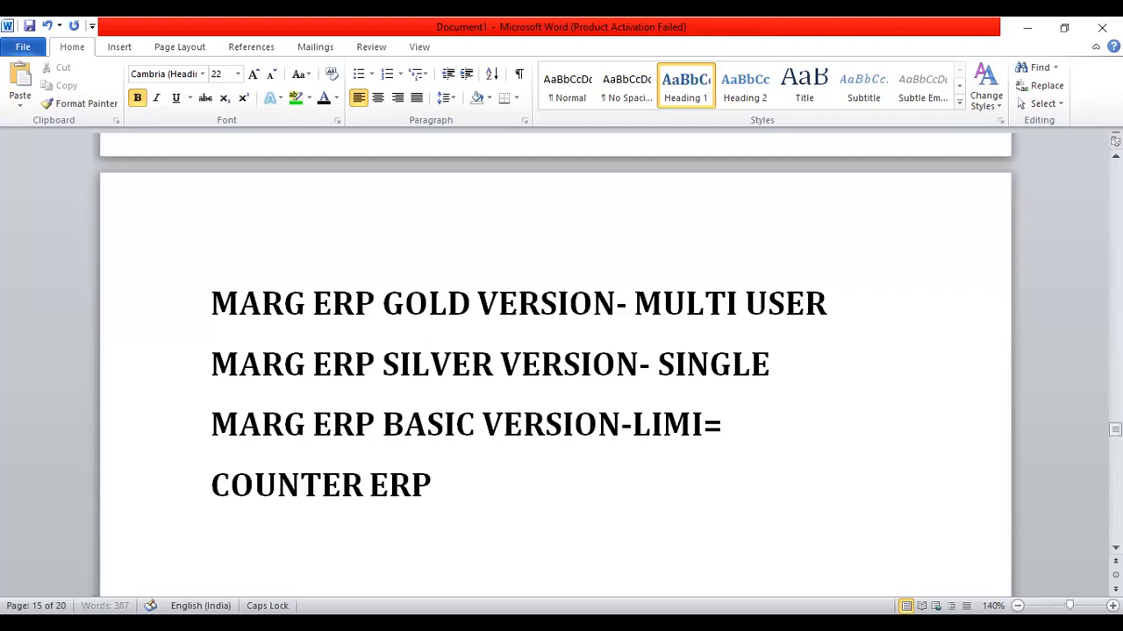
type("T")
key("BackSpace")
key("BackSpace")
key("Delete")
key("BackSpace")
key("Return")
left_click(692, 426)
type("ITED")
- Highlight the word GOLD in green and the word SILVER in yellow
left_click_drag(384, 304, 471, 306)
left_click(295, 98)
left_click_drag(383, 365, 476, 365)
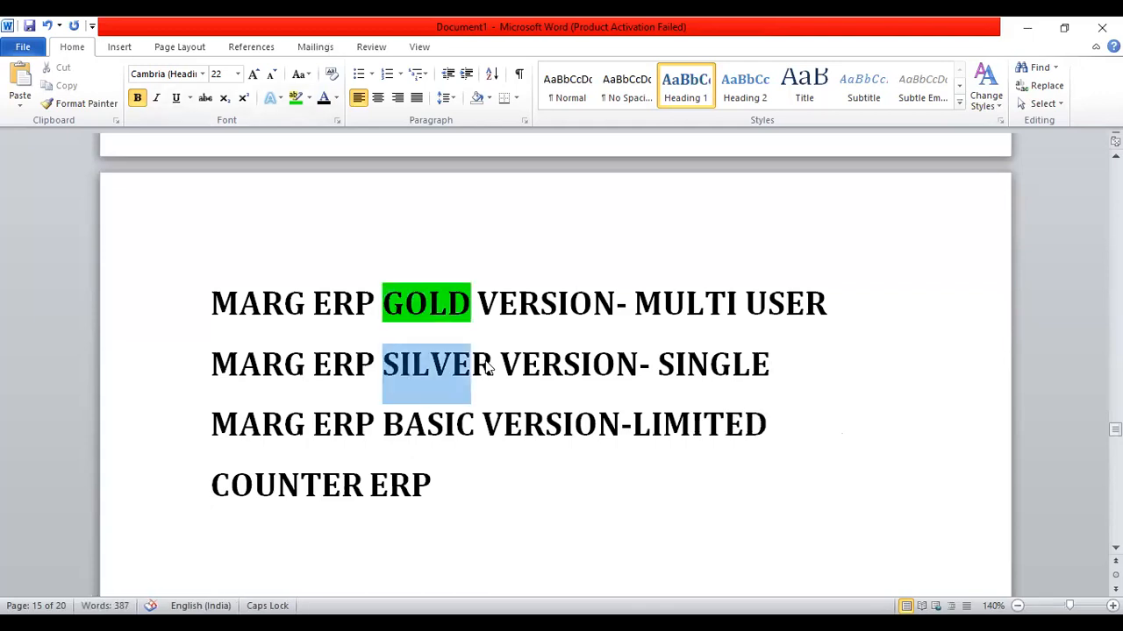
key("shift+Right")
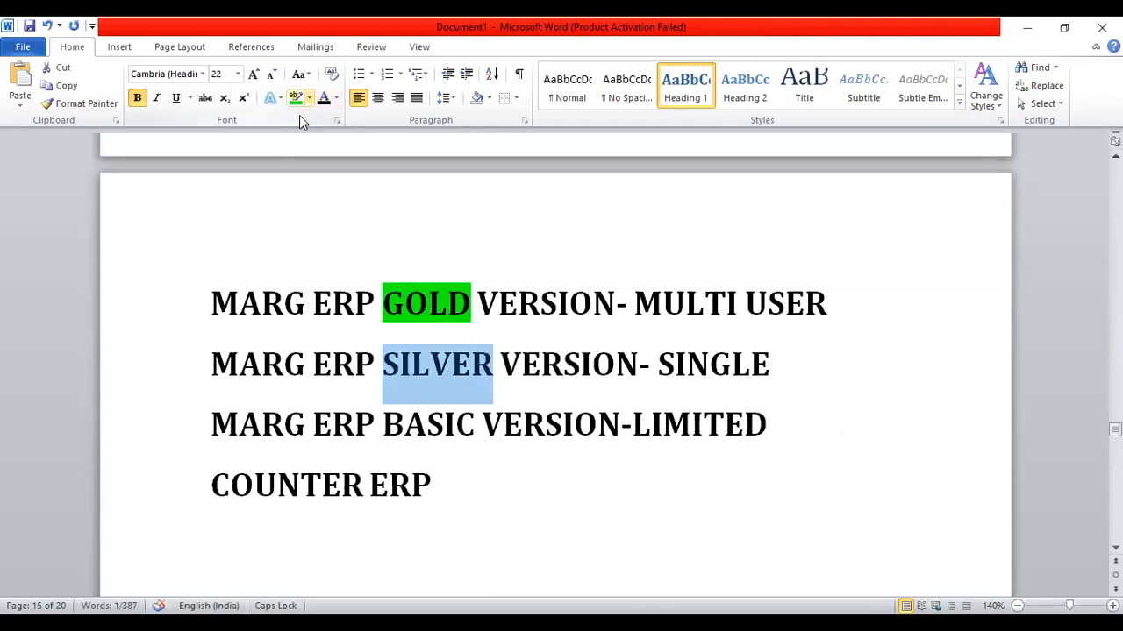
left_click(309, 98)
left_click(299, 123)
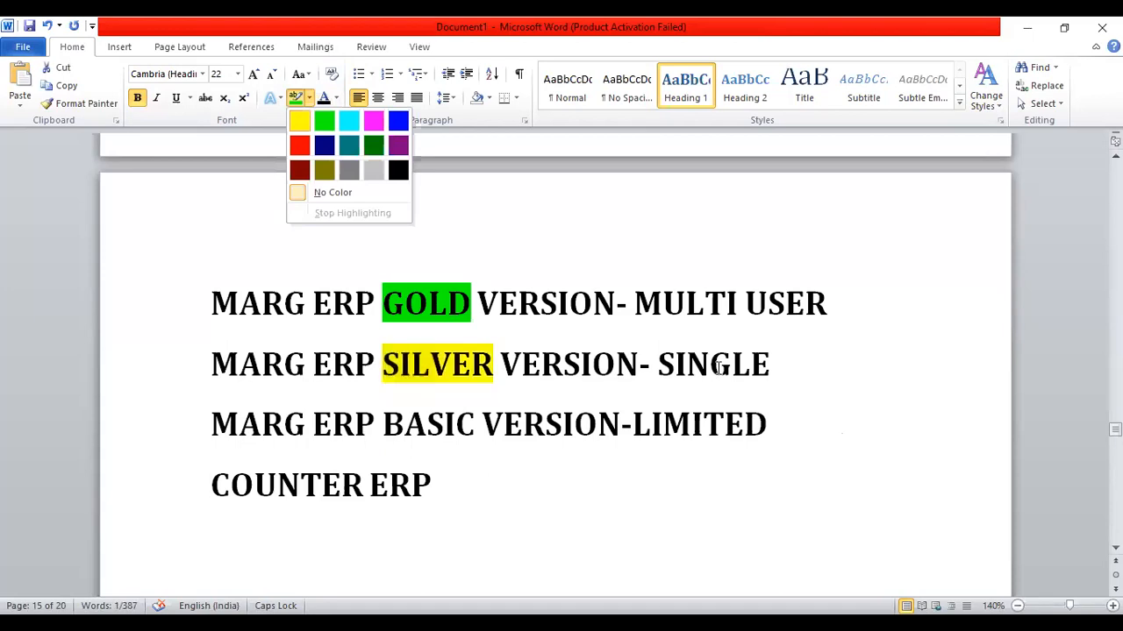
key("Right")
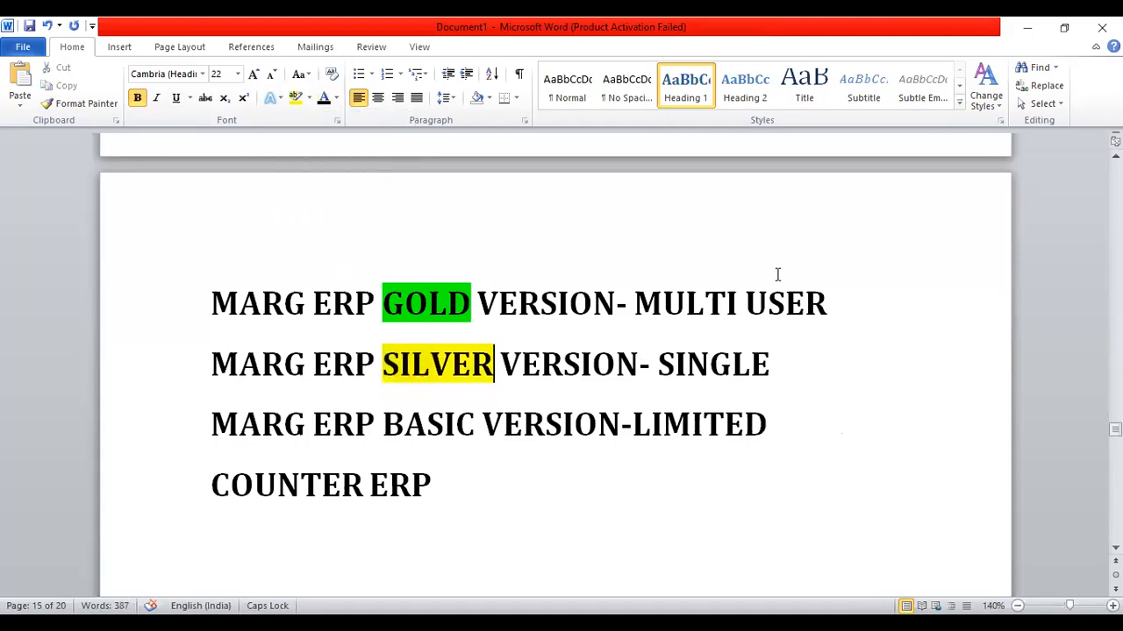
- Reduce the font size of the Gold and Silver version lines to 16
left_click(835, 292)
left_click(215, 303)
left_click(790, 388, "shift")
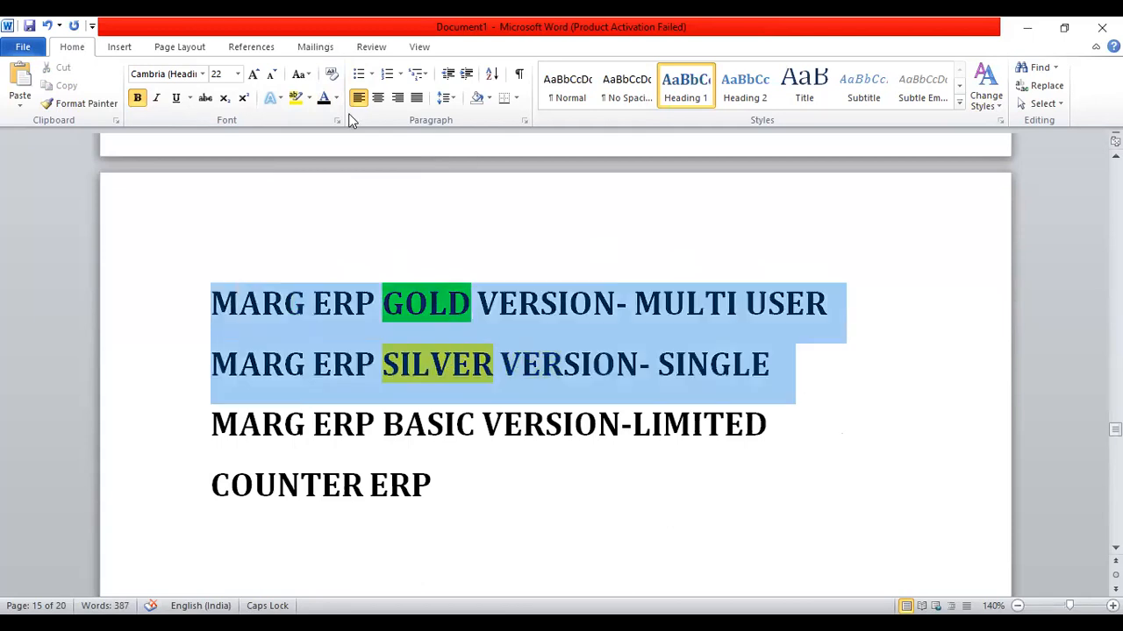
left_click(274, 77)
left_click(274, 78)
left_click(275, 77)
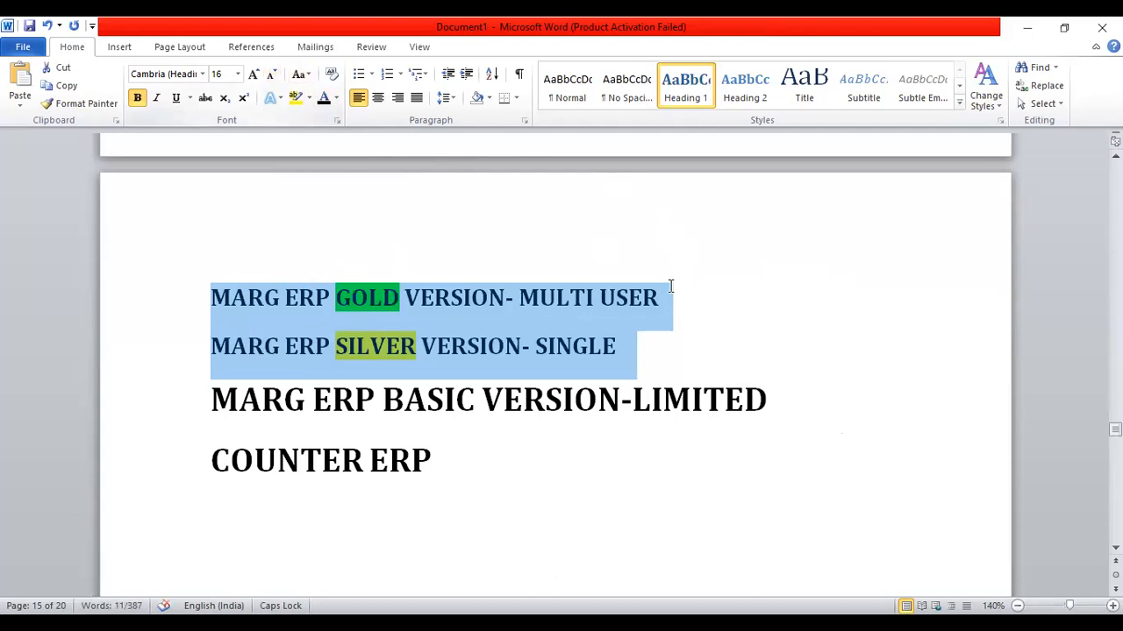
- Append "( 2000 FEA." to the end of the Gold version line
left_click(662, 299)
type("( 2")
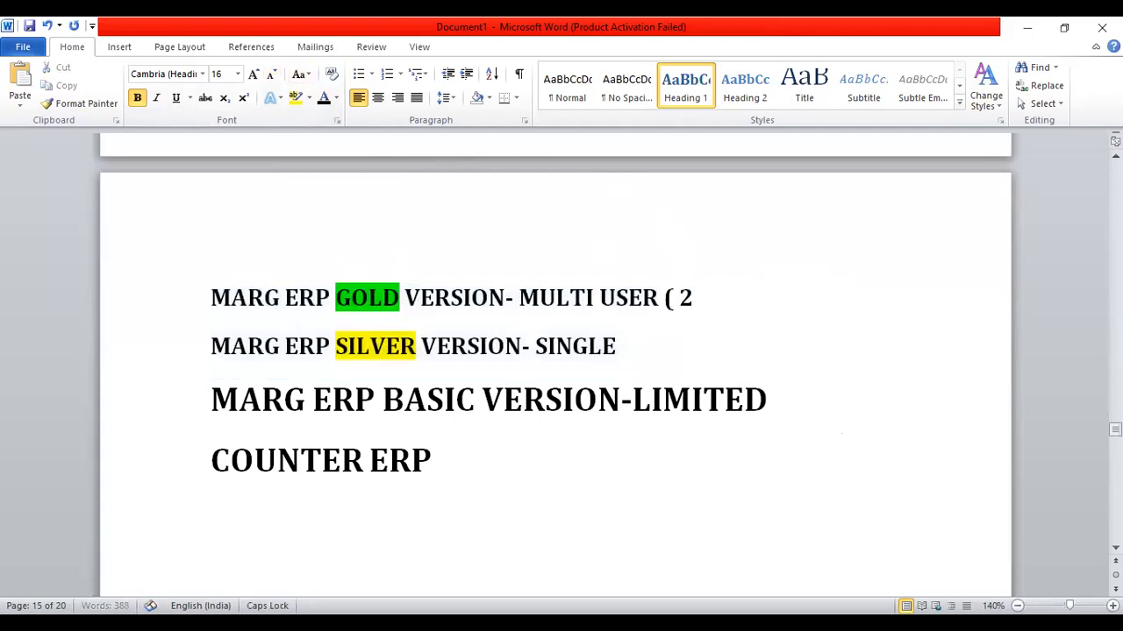
type("000 F")
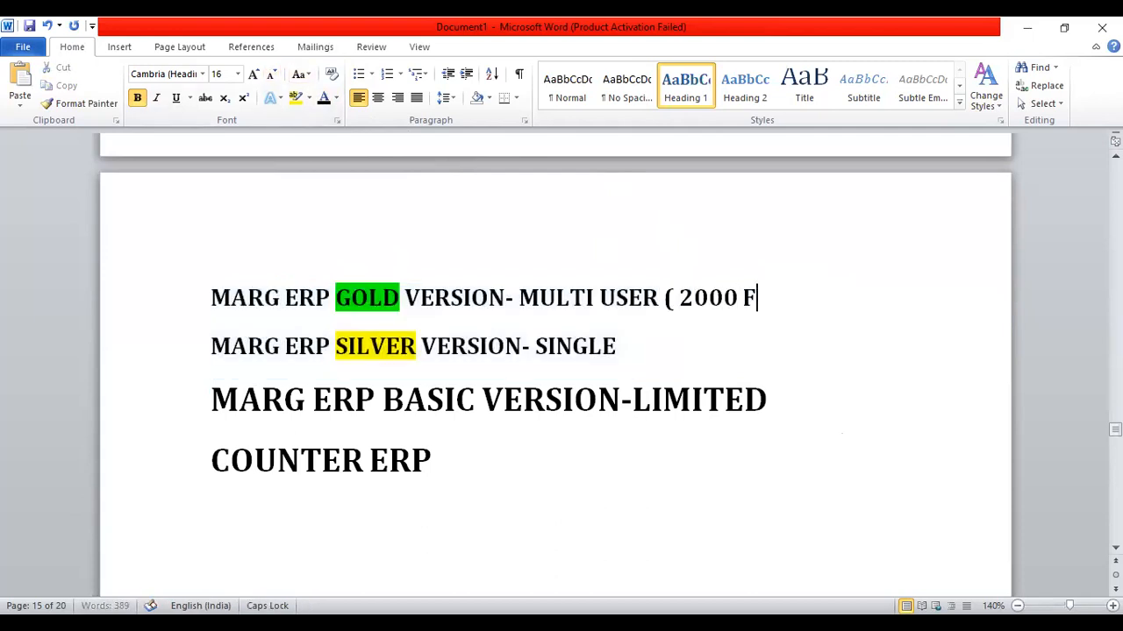
type("EA.")
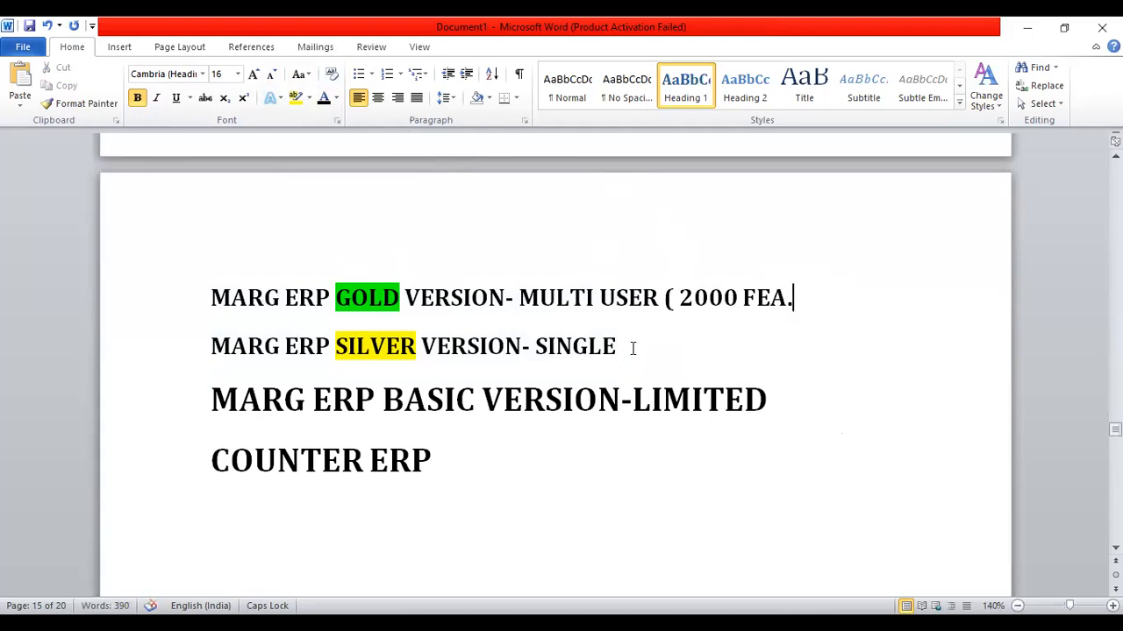
- Append "9 (2000 FEA" to the end of the Silver version line
key("Down")
type("9 2000")
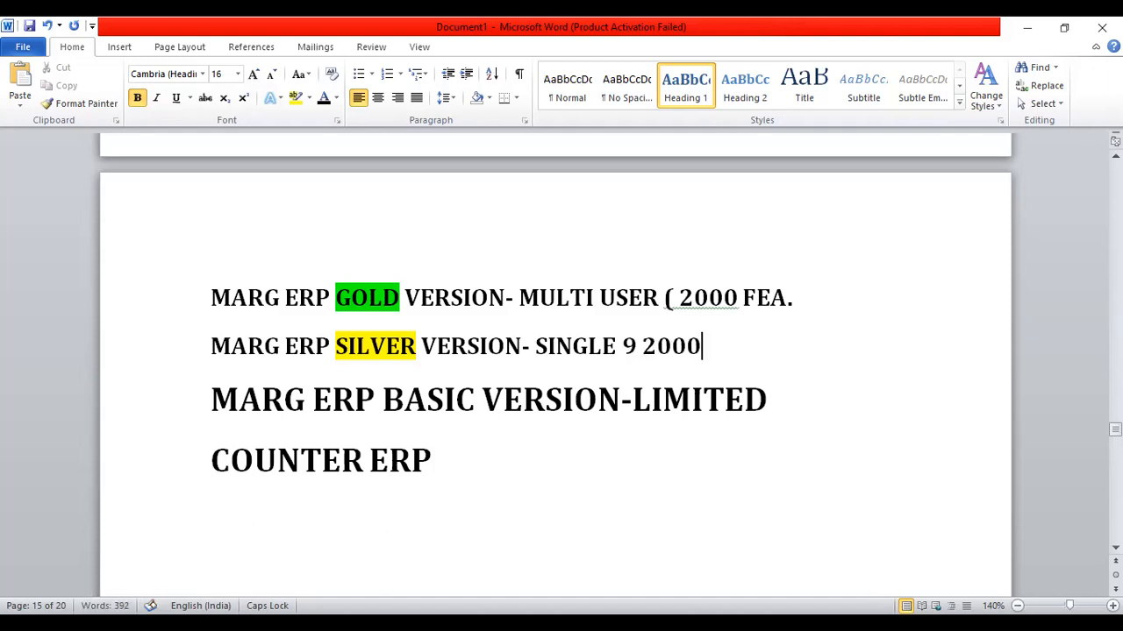
key("ctrl+Left")
type("(")
key("End")
type("FEA")
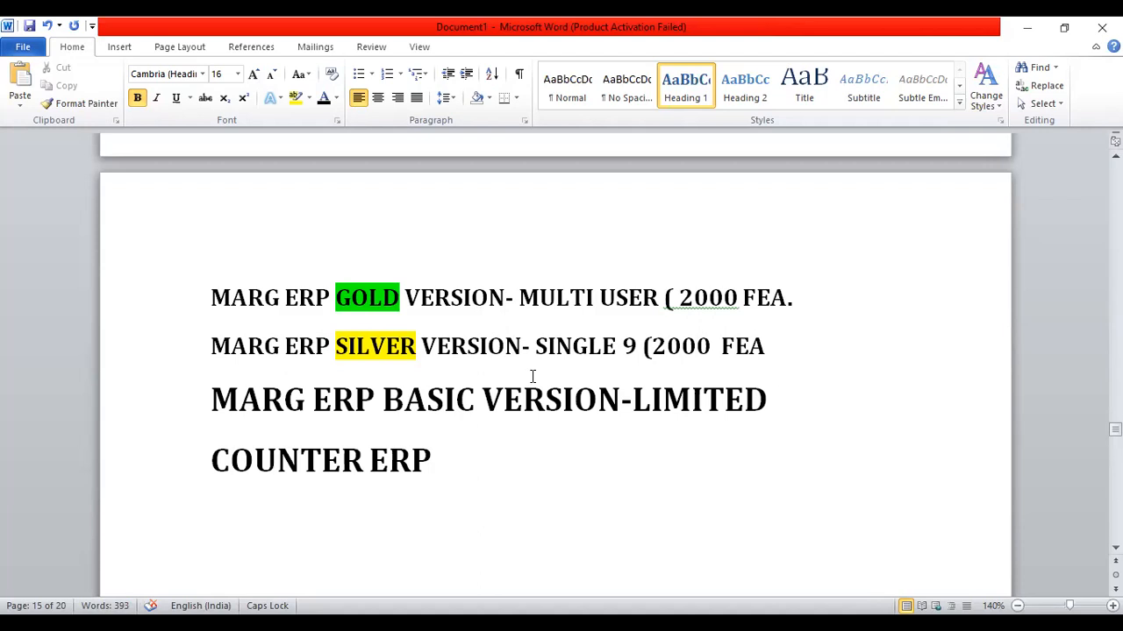
- Copy the Silver version line's size 16 text formatting onto the Basic version line
left_click(233, 345)
left_click_drag(233, 346, 283, 346)
left_click(104, 105)
left_click_drag(220, 423, 690, 426)
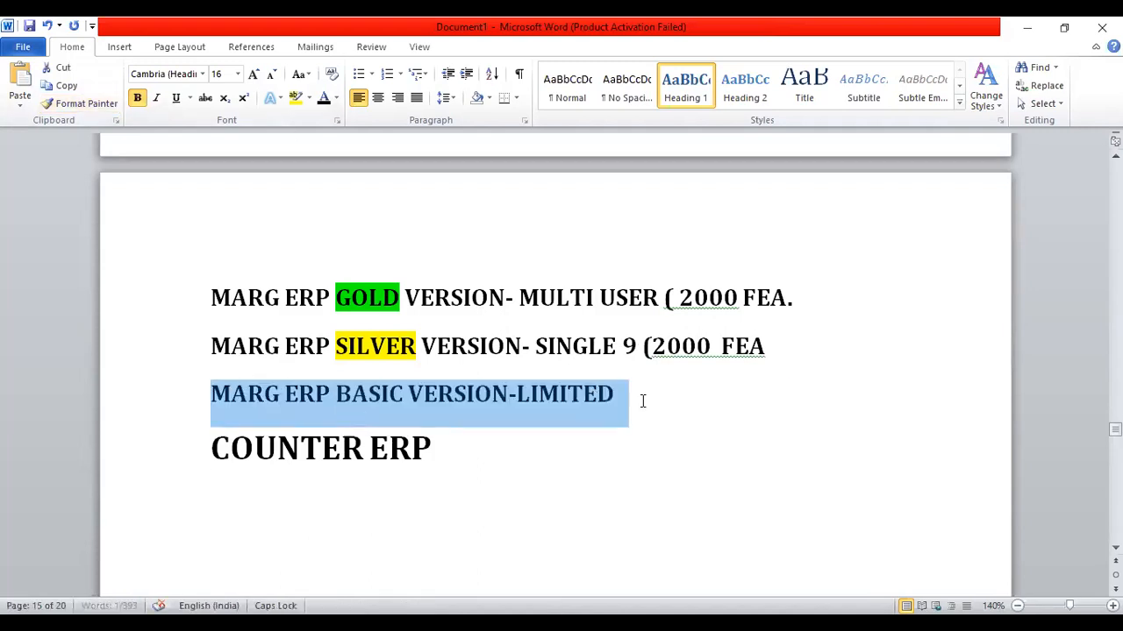
- Append "FEATURE( 700)" to the end of the Basic version line
left_click(642, 400)
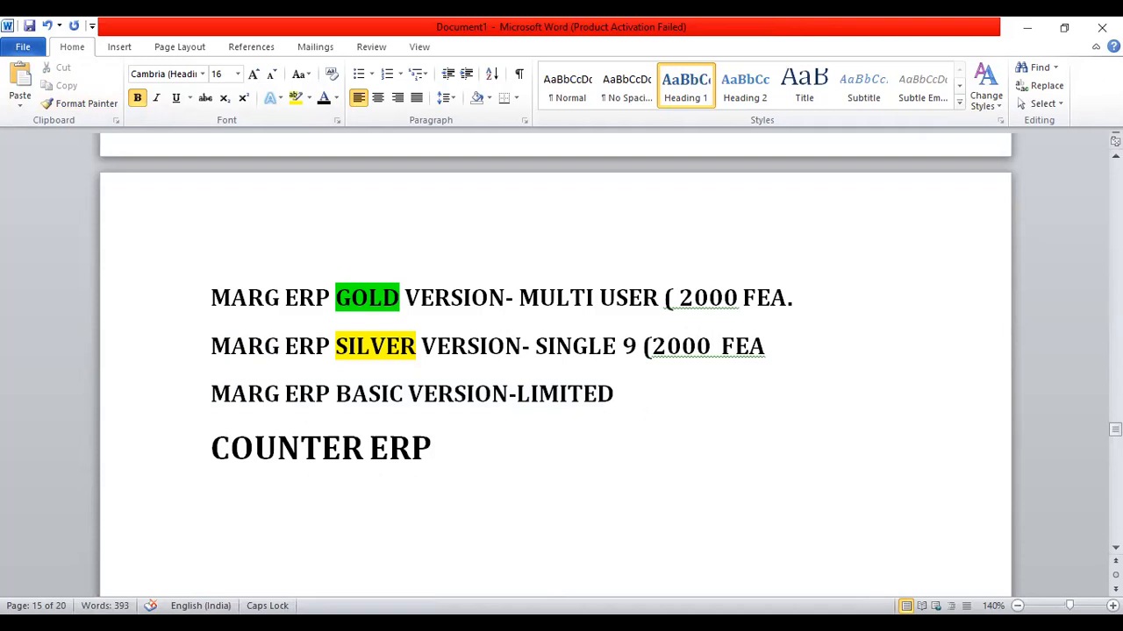
type("FEATU")
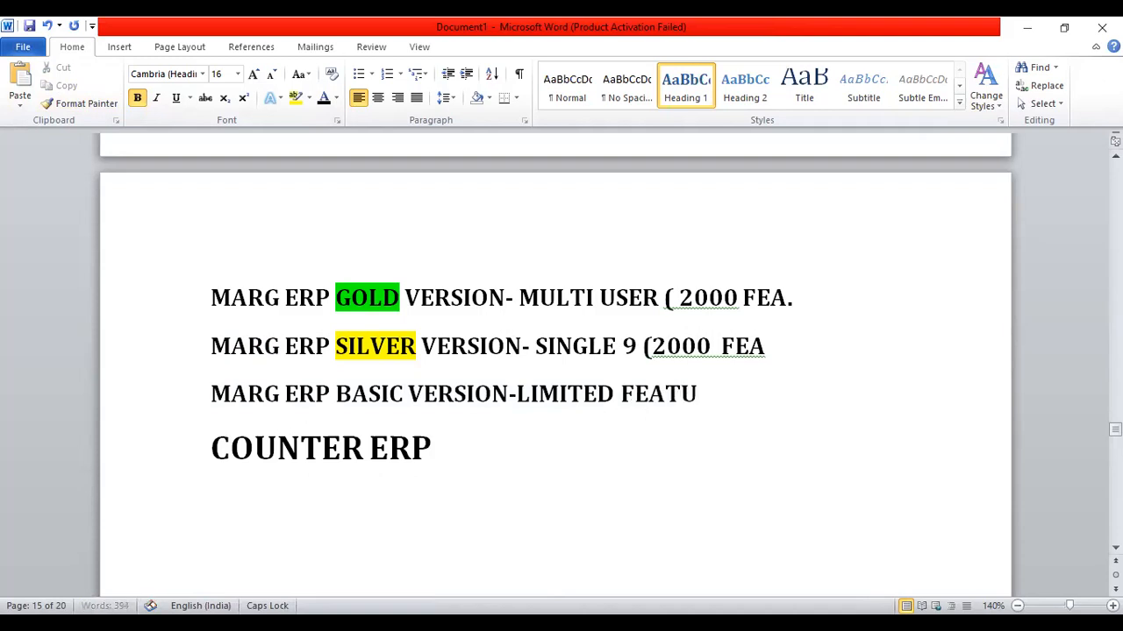
type("RE")
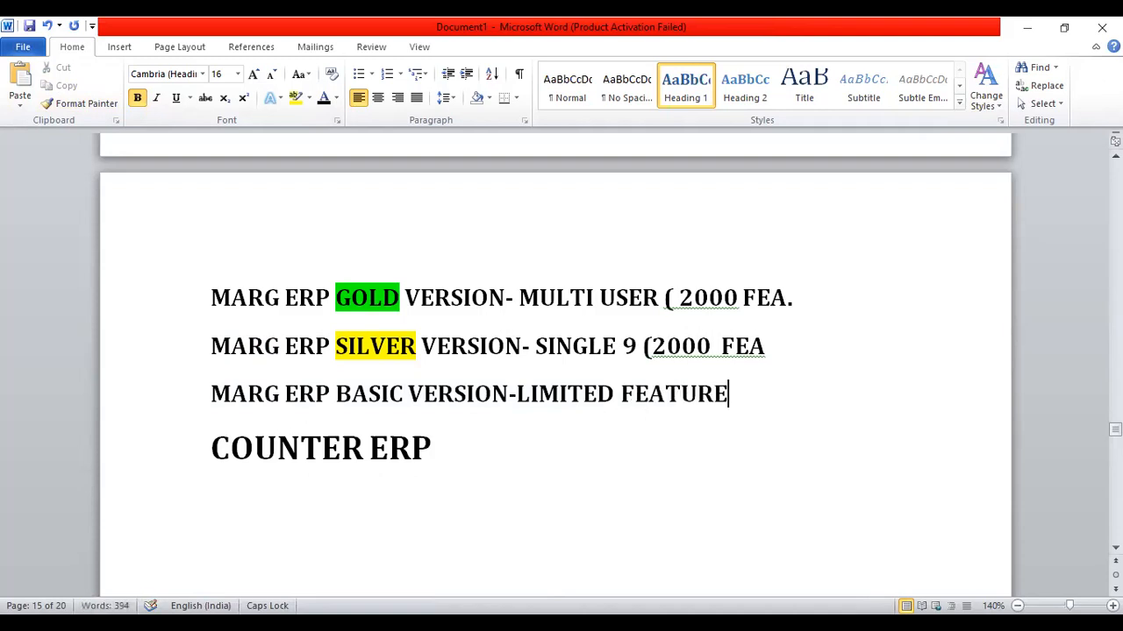
type("( 700)")
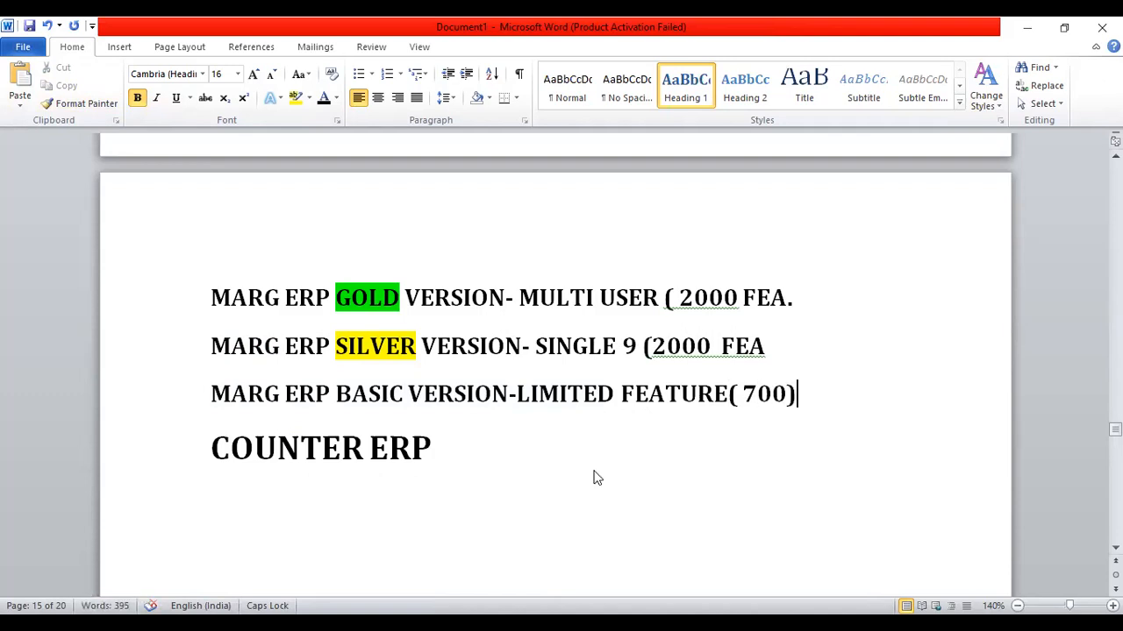
- Switch to Marg ERP and review the commands offered under Digital, Masters, Hot Keys, Links and Exit
key("alt+Tab")
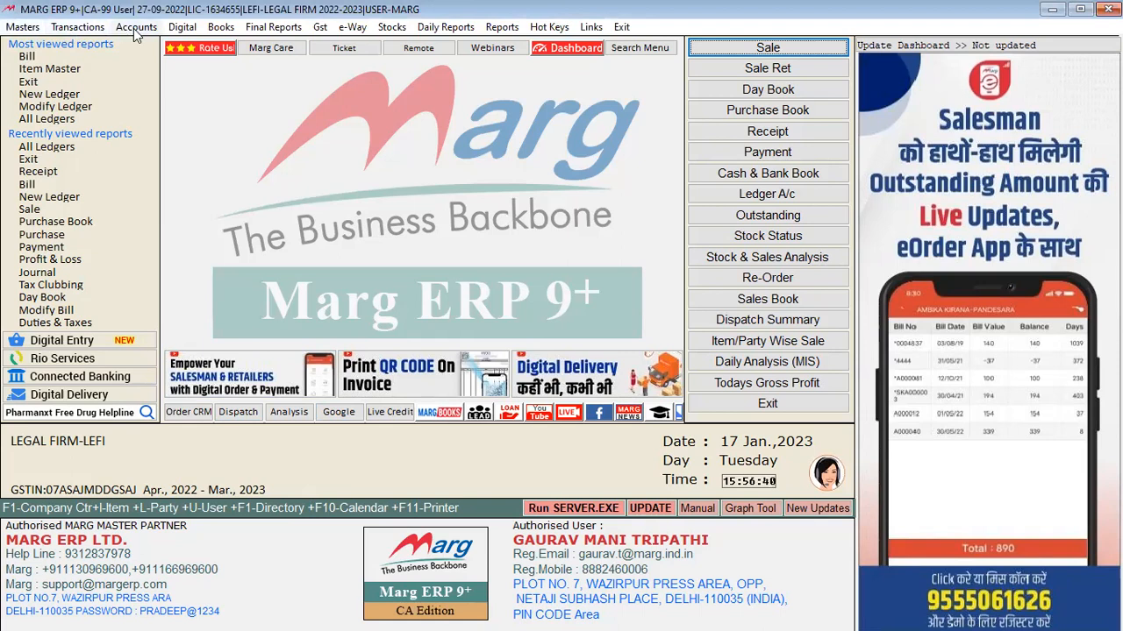
left_click(183, 26)
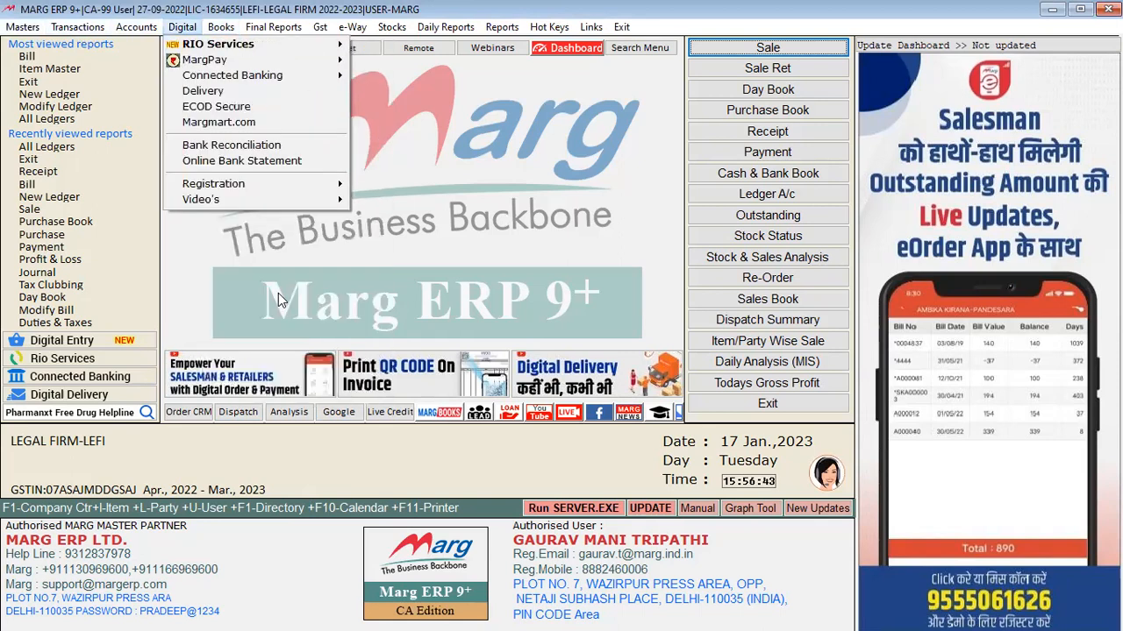
left_click(427, 46)
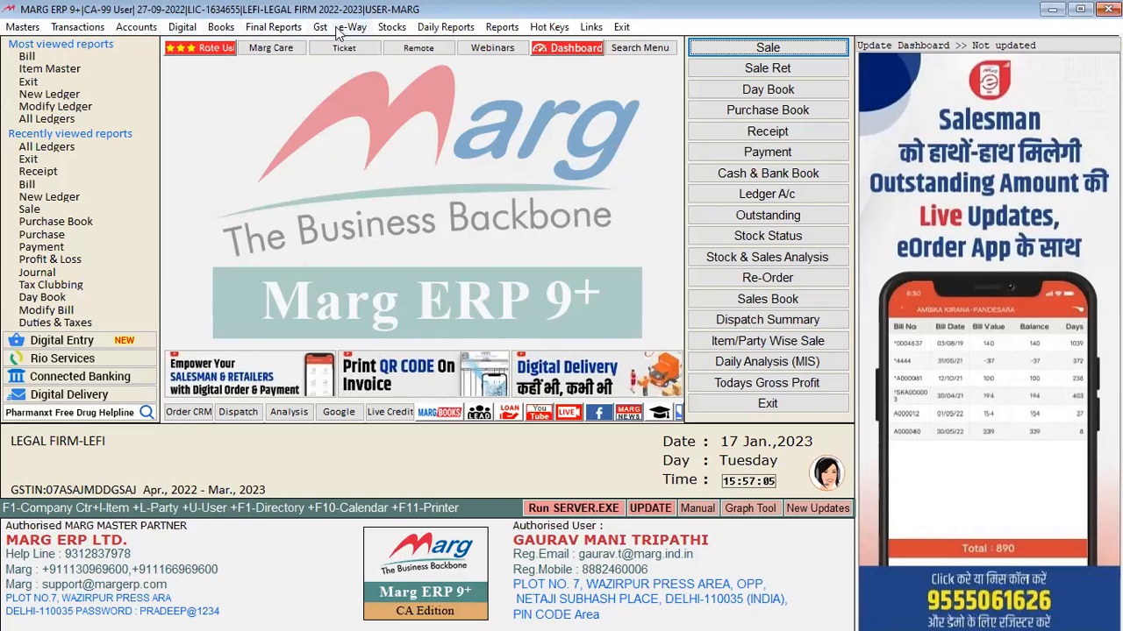
left_click(26, 29)
key("Down")
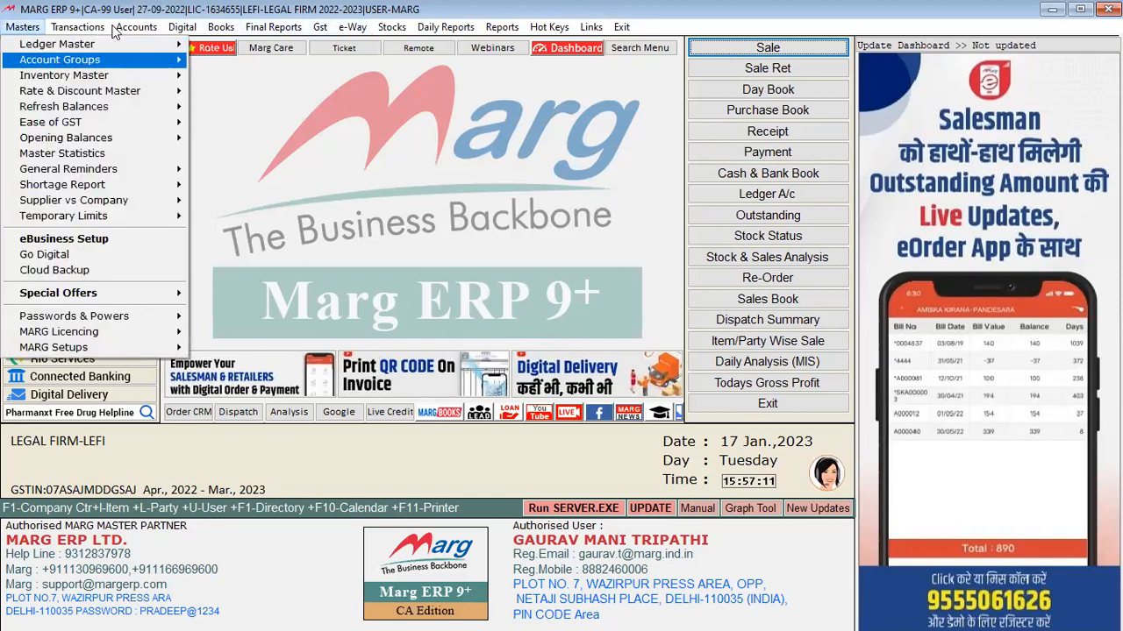
key("Right")
key("Escape")
key("Escape")
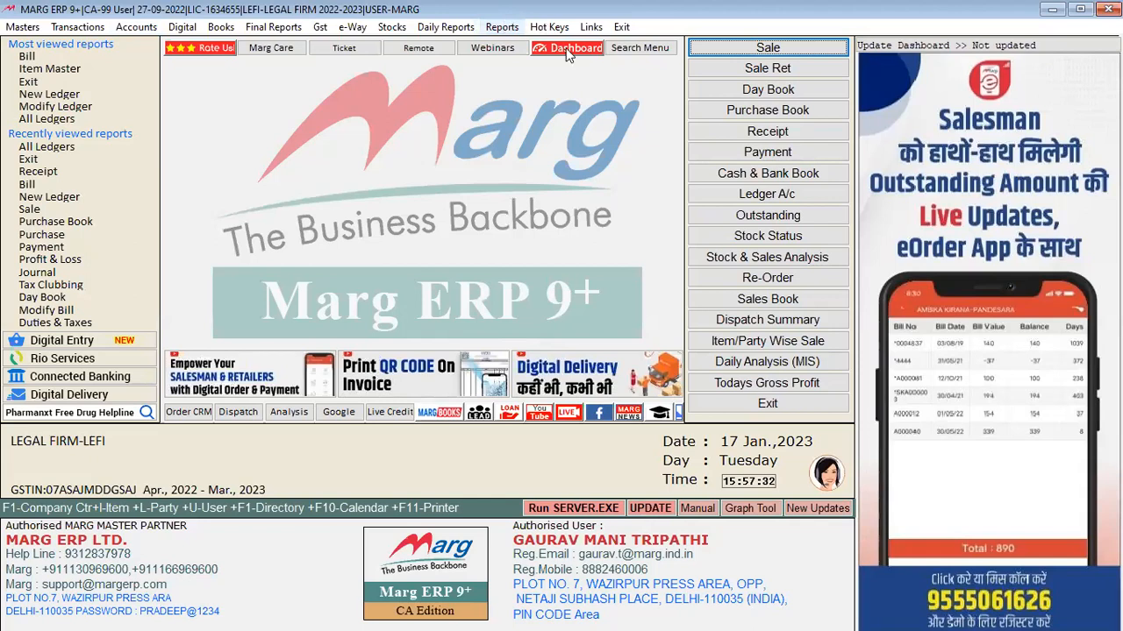
left_click(537, 26)
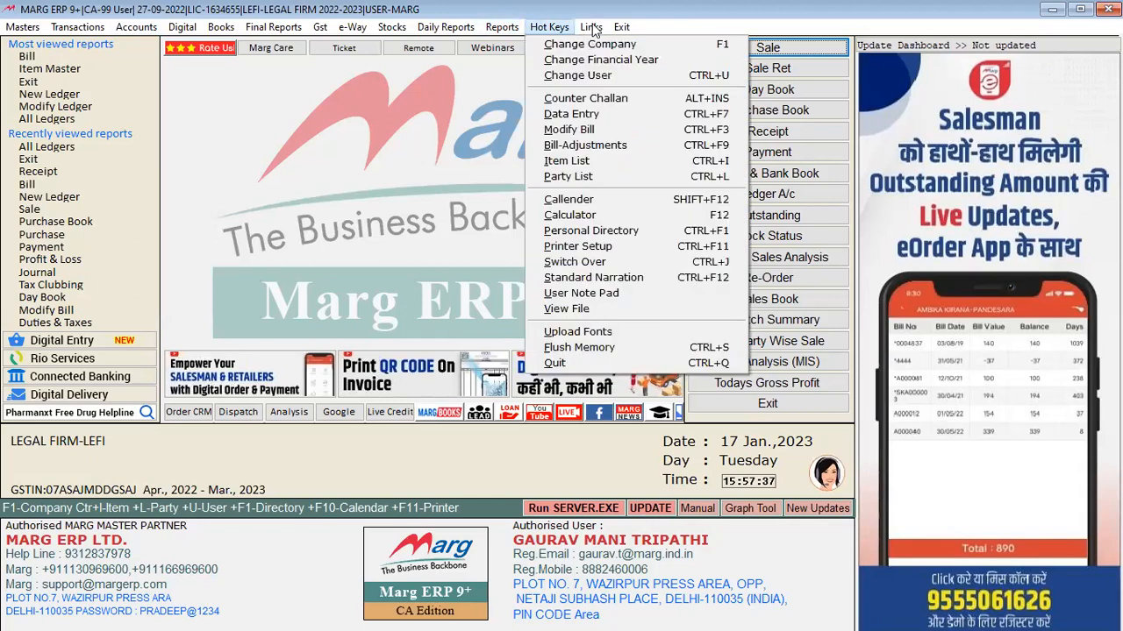
left_click(592, 28)
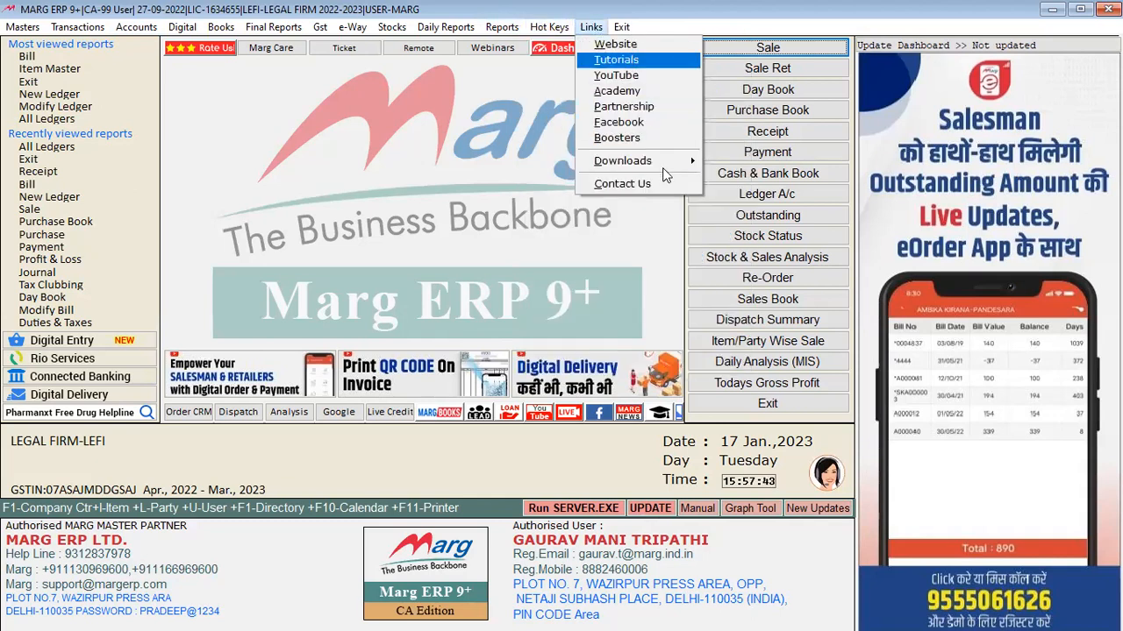
left_click(622, 27)
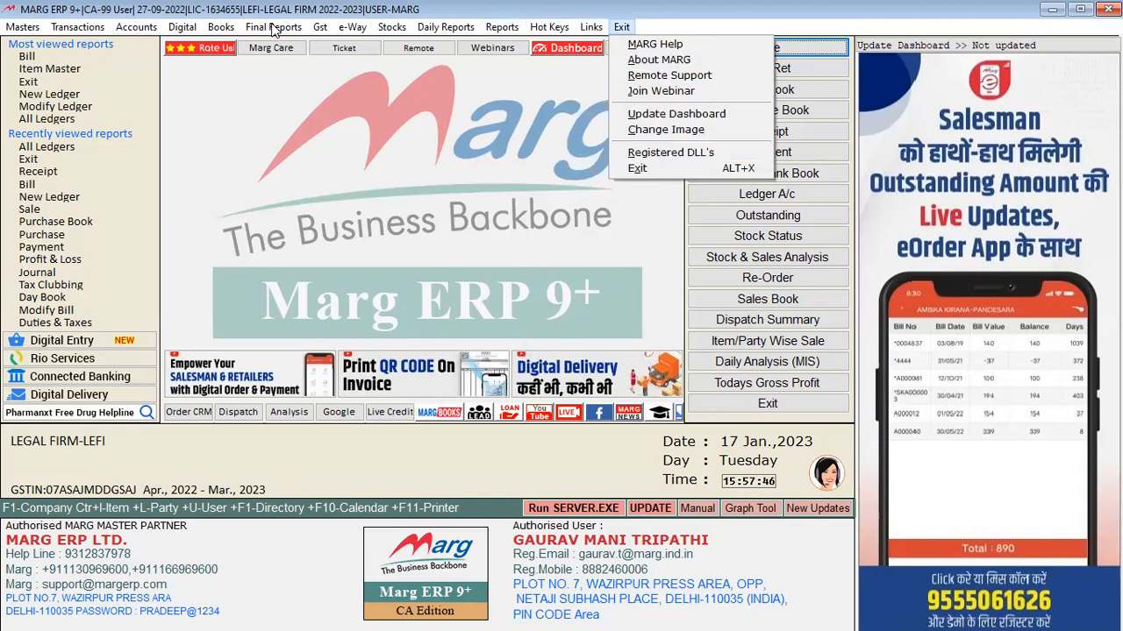
key("Escape")
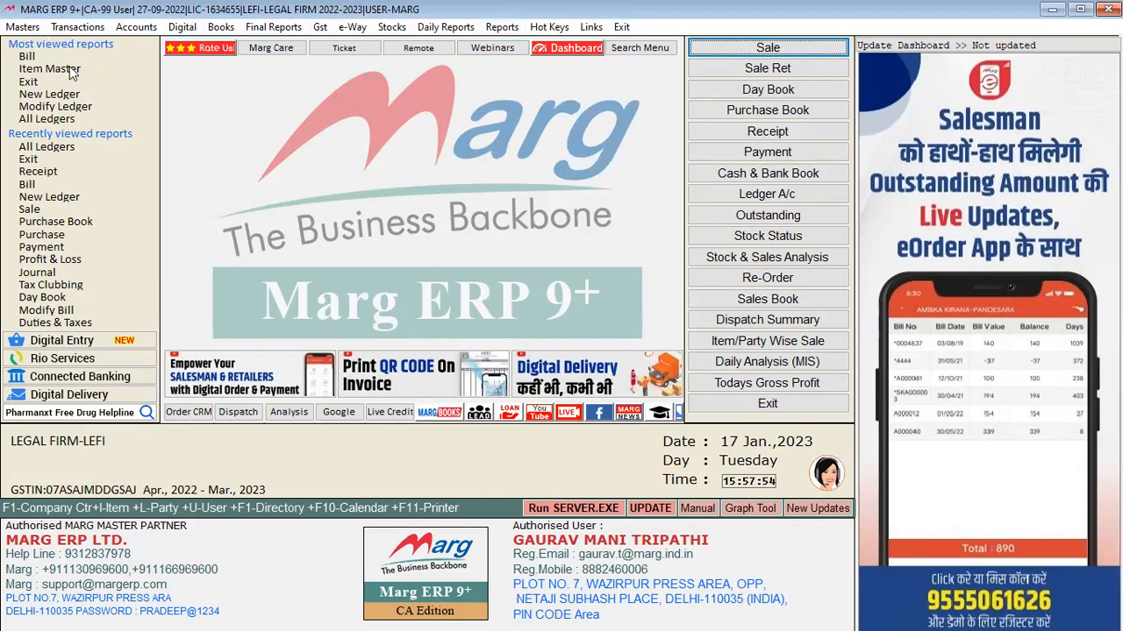
- Examine the purchase entry options among the transaction commands
key("alt+m")
key("Right")
key("Down")
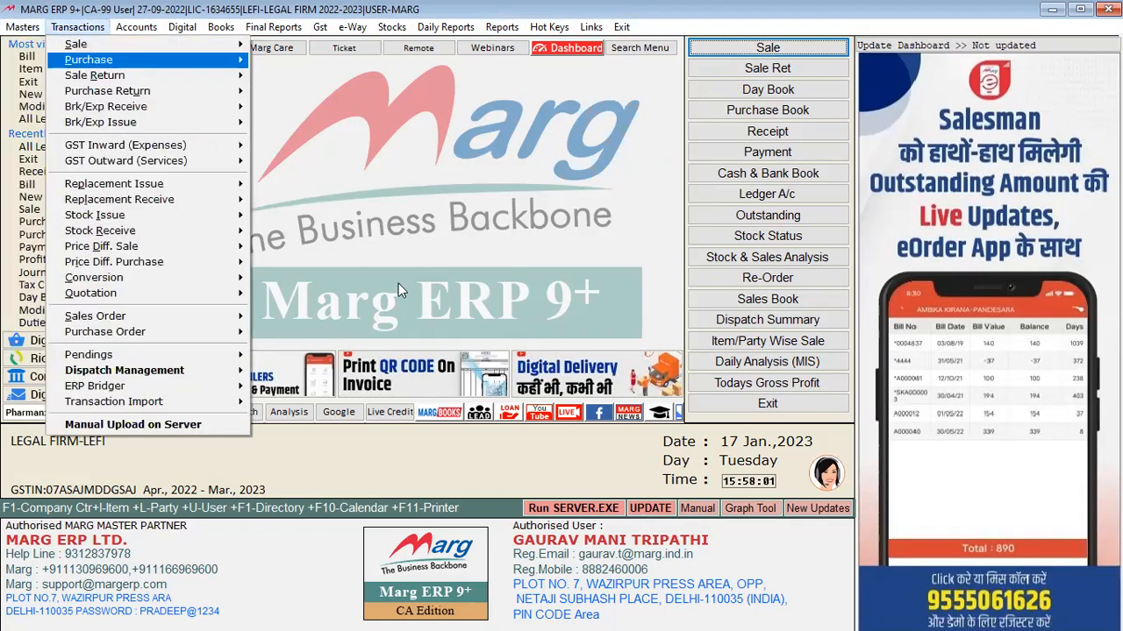
key("Right")
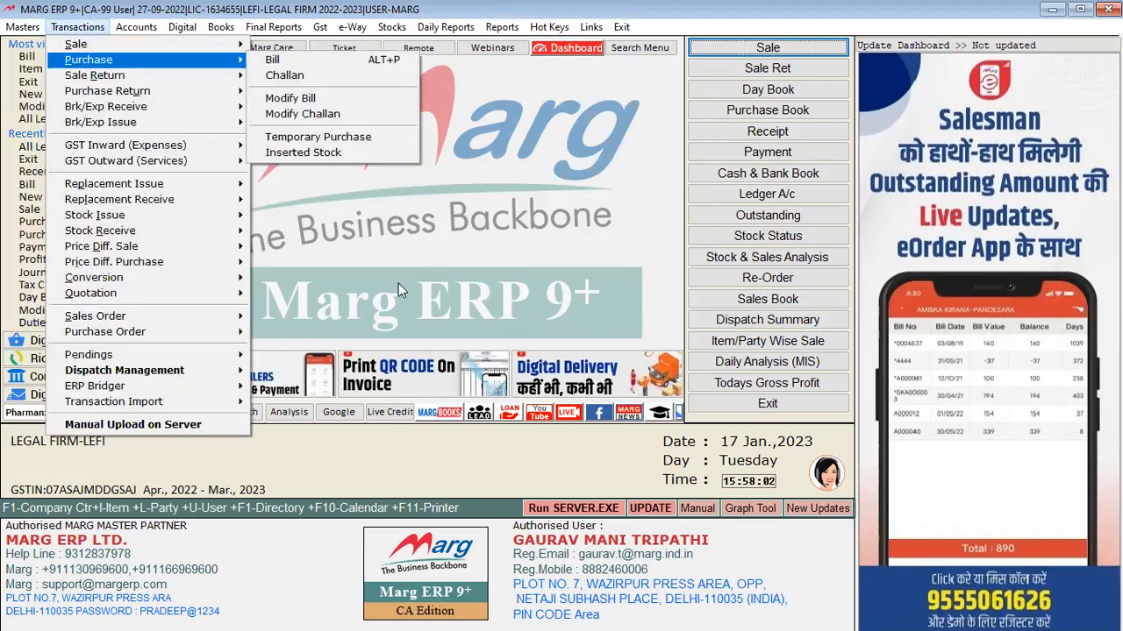
key("Escape")
key("Escape")
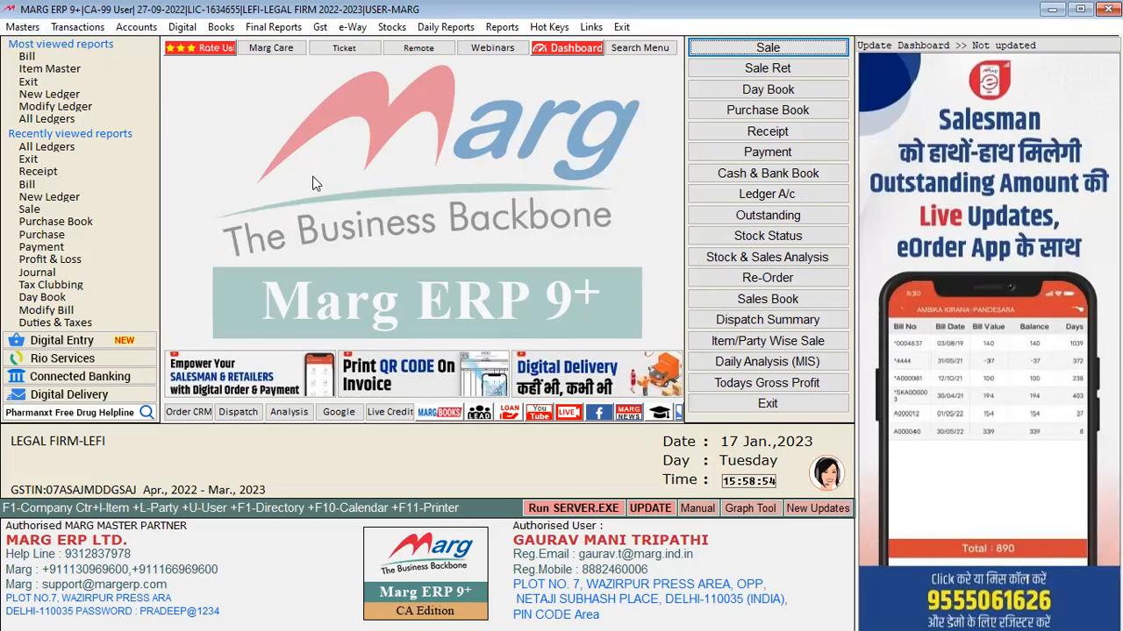
- Examine the ledger commands among the masters, including those for creating, modifying and deleting a ledger
key("alt")
key("alt")
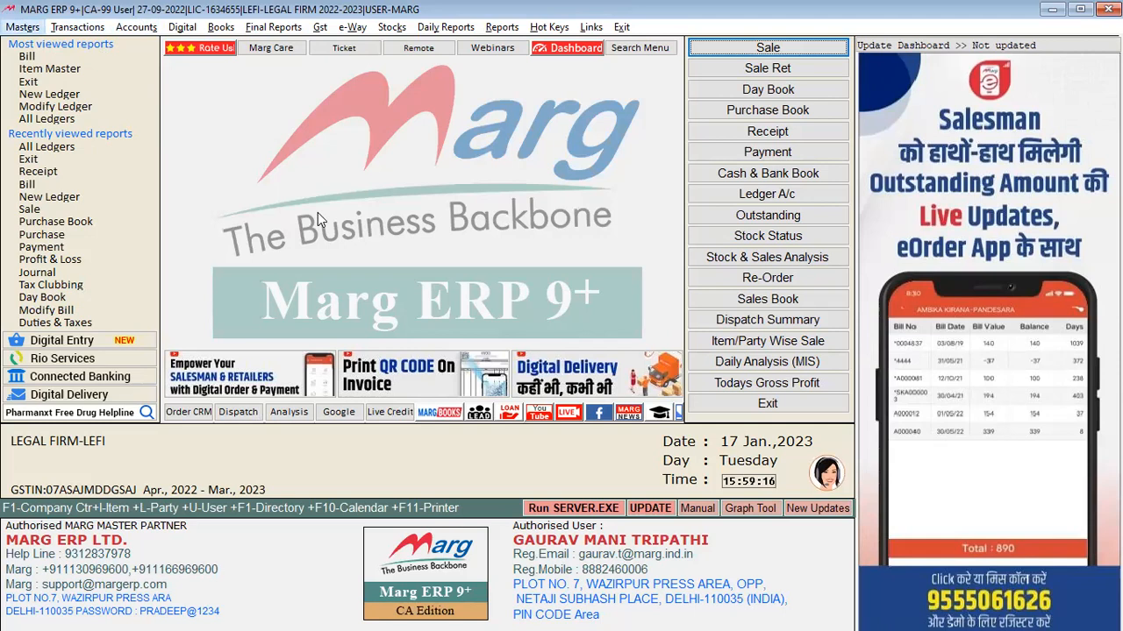
key("Down")
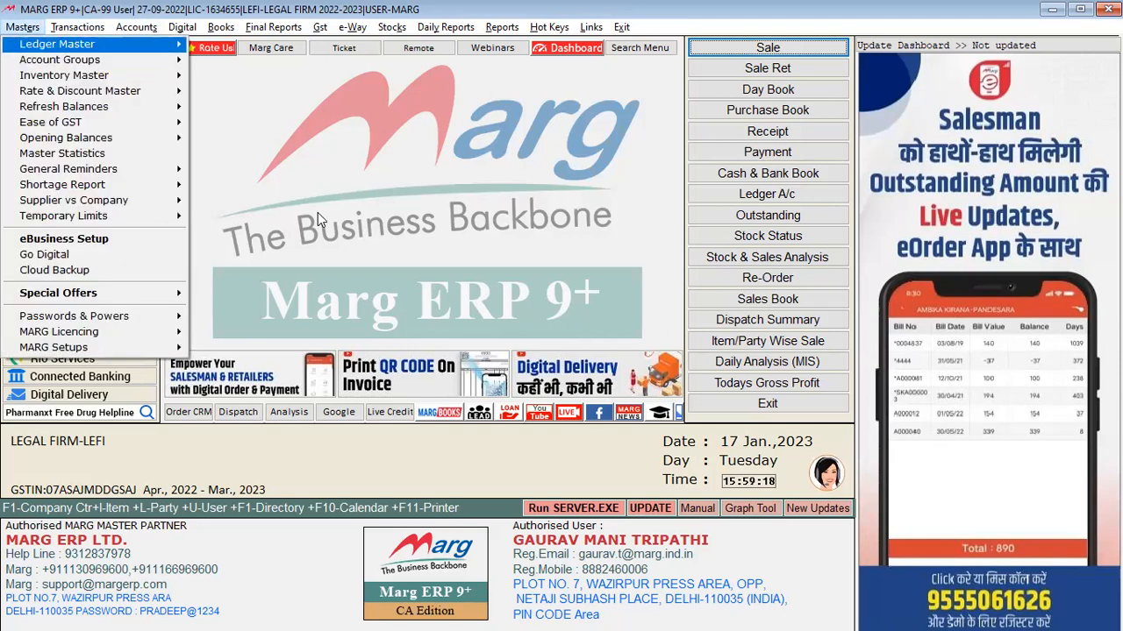
key("Right")
key("Right")
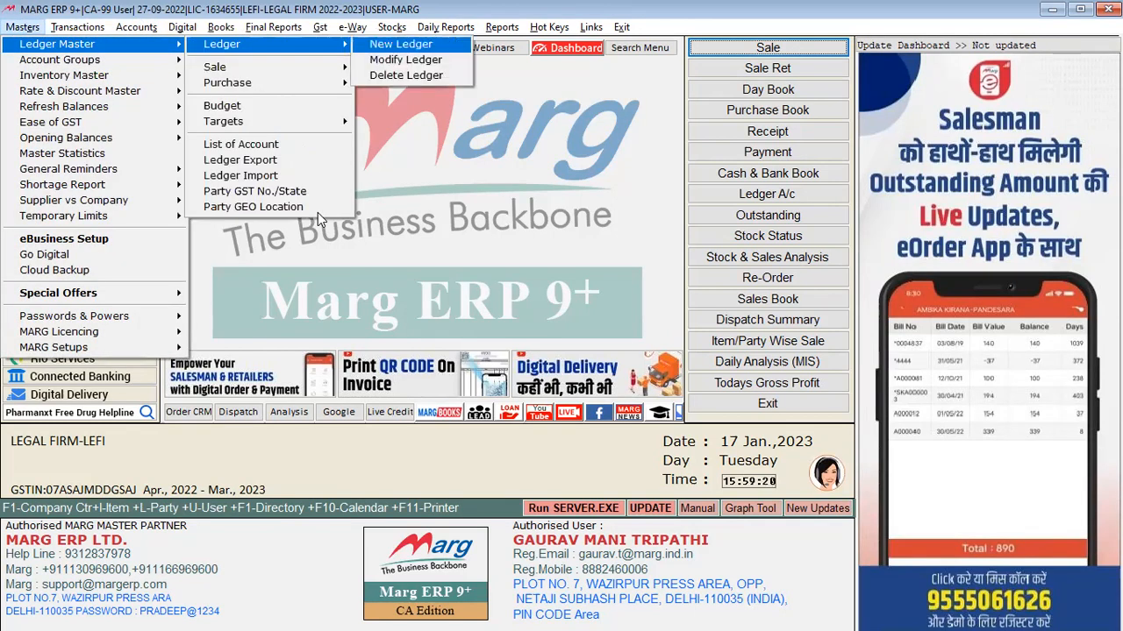
key("Left")
key("Left")
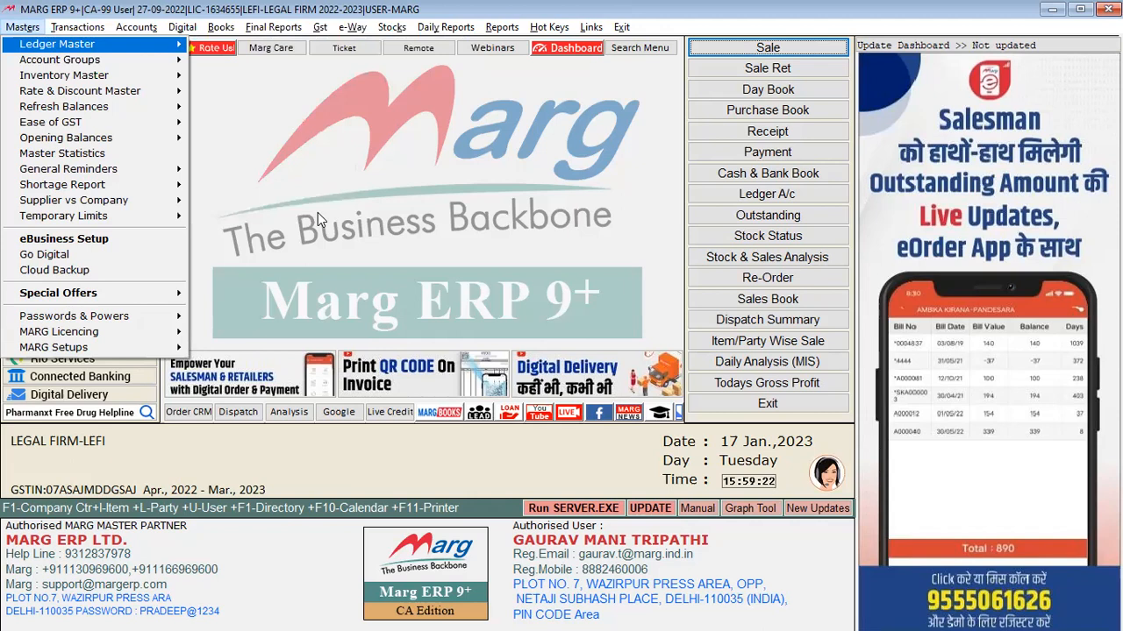
- Review the commands offered under Transactions and Accounts
key("Escape")
key("Right")
key("Down")
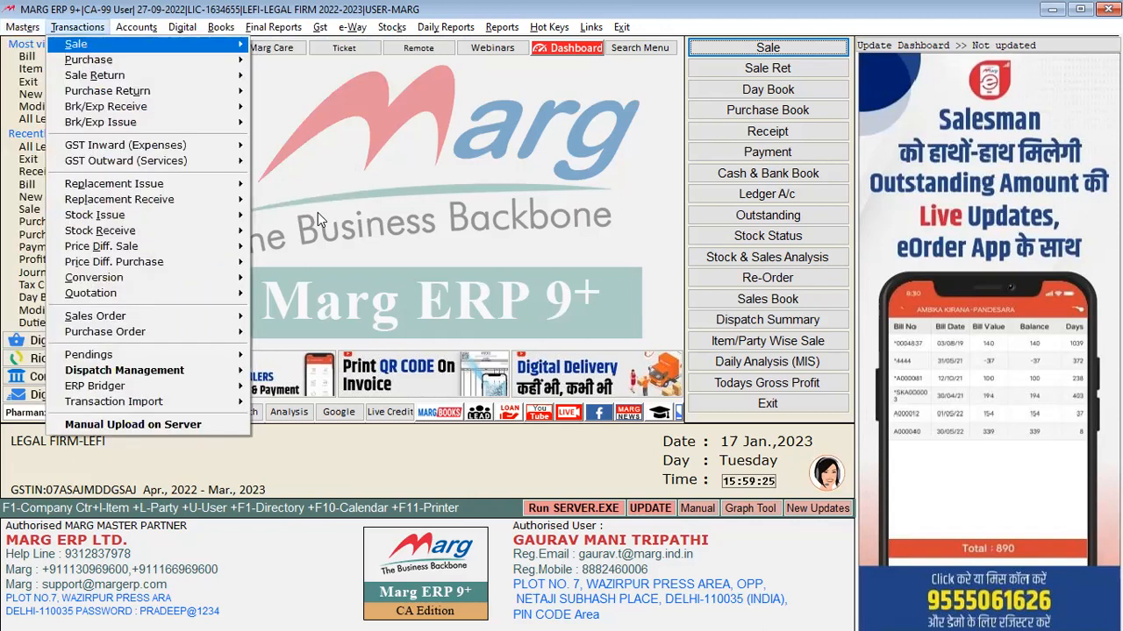
key("Escape")
key("Right")
key("Down")
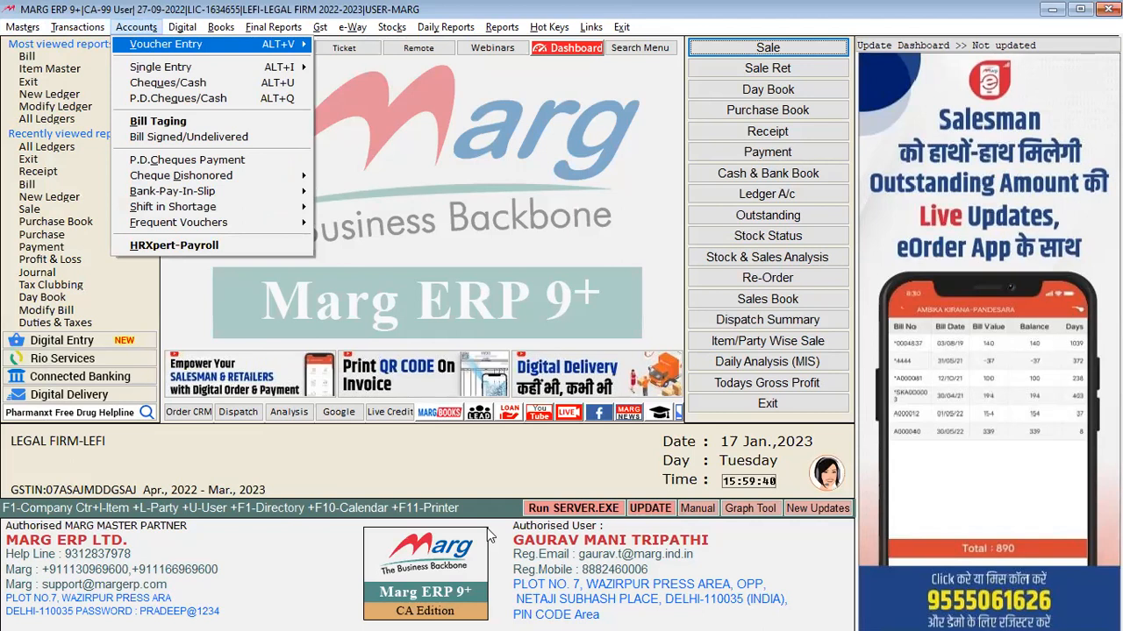
key("Right")
key("Right")
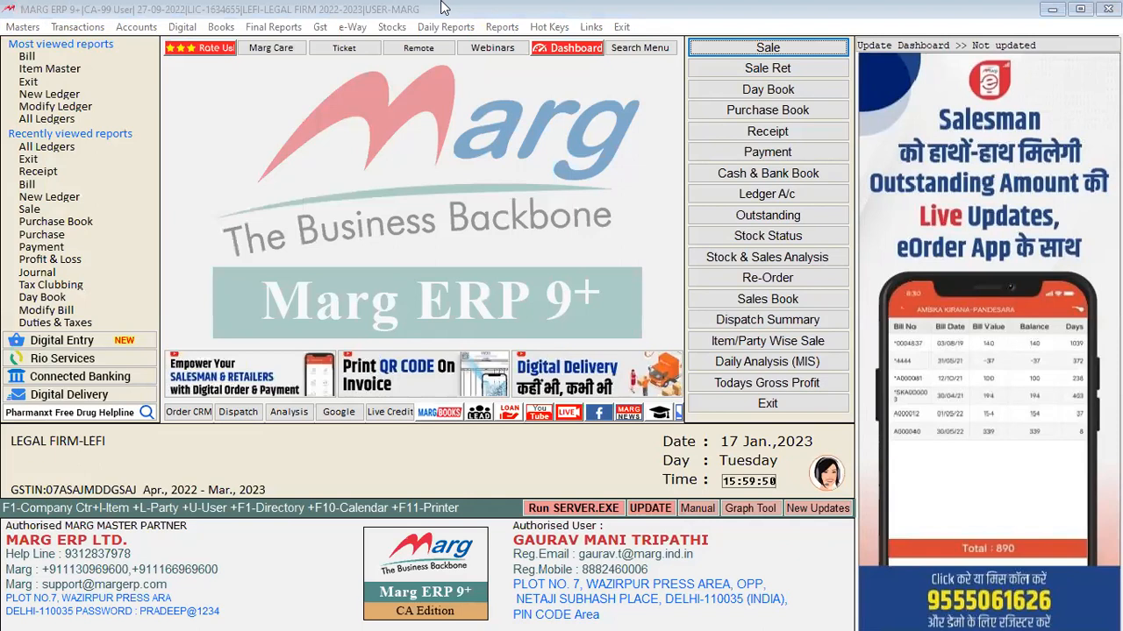
key("alt+t")
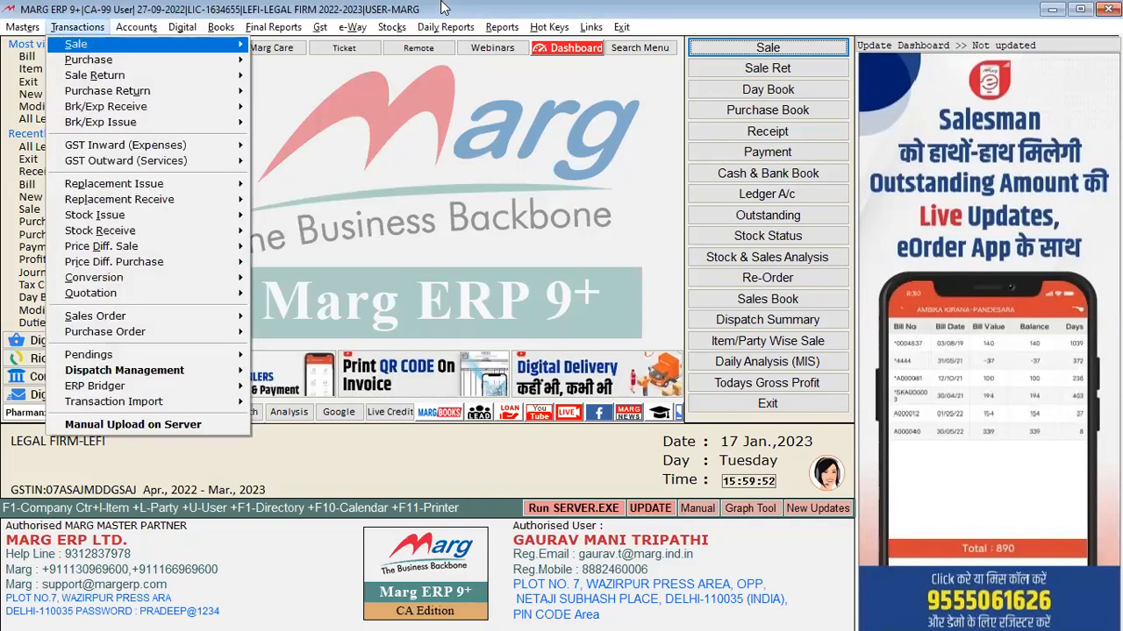
key("alt+a")
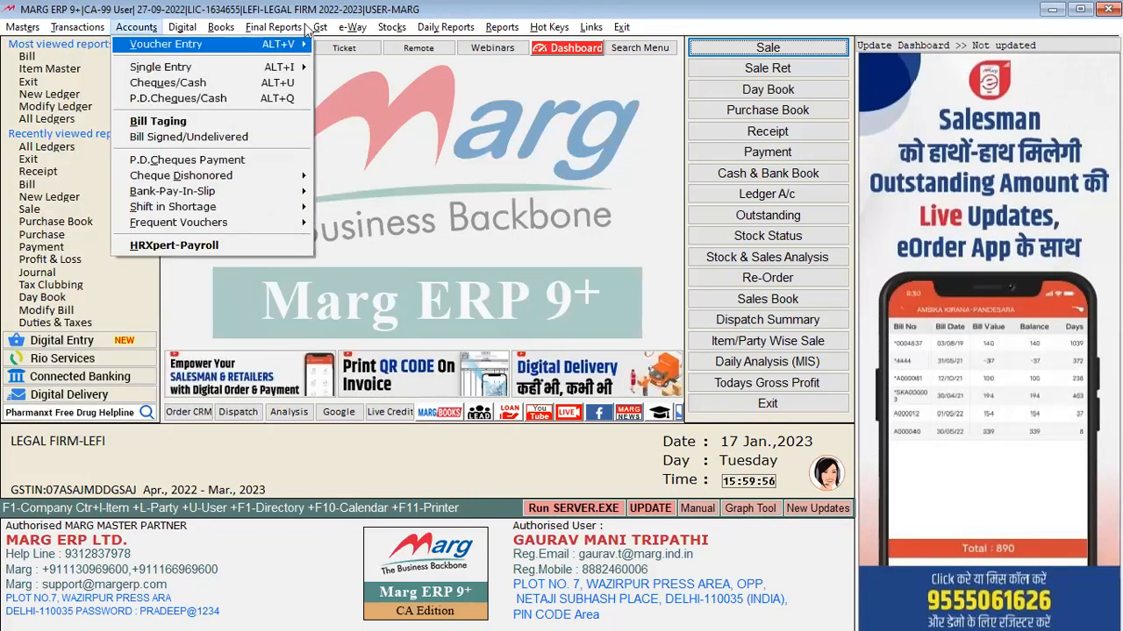
key("alt+b")
key("Escape")
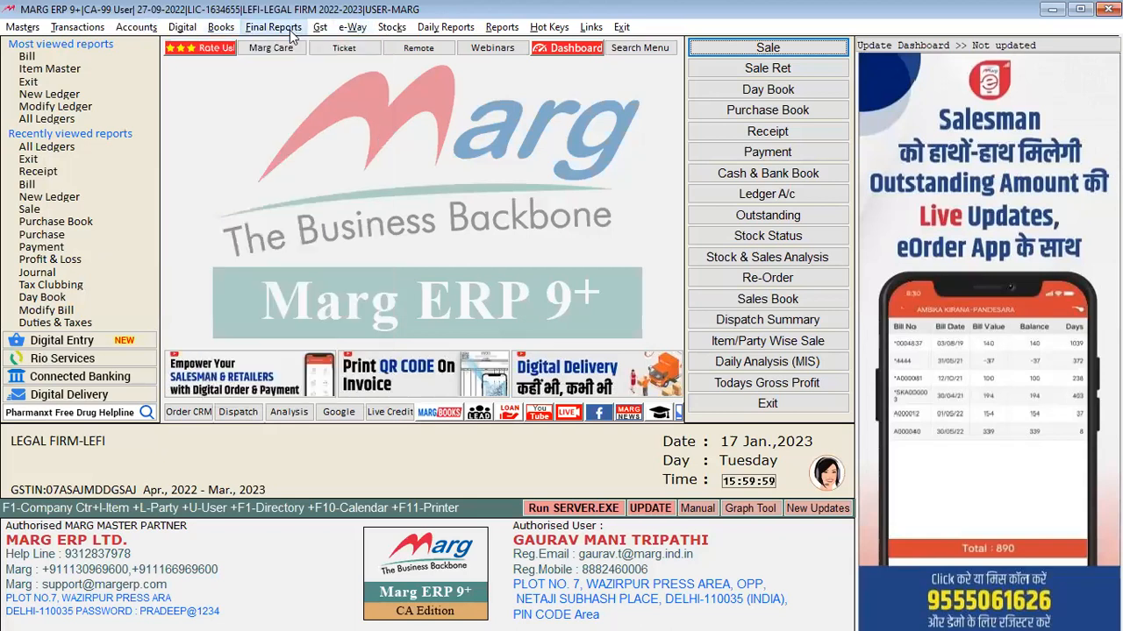
- Open the inventory master's new product form to view its fields, and close it without creating a product
key("alt+m")
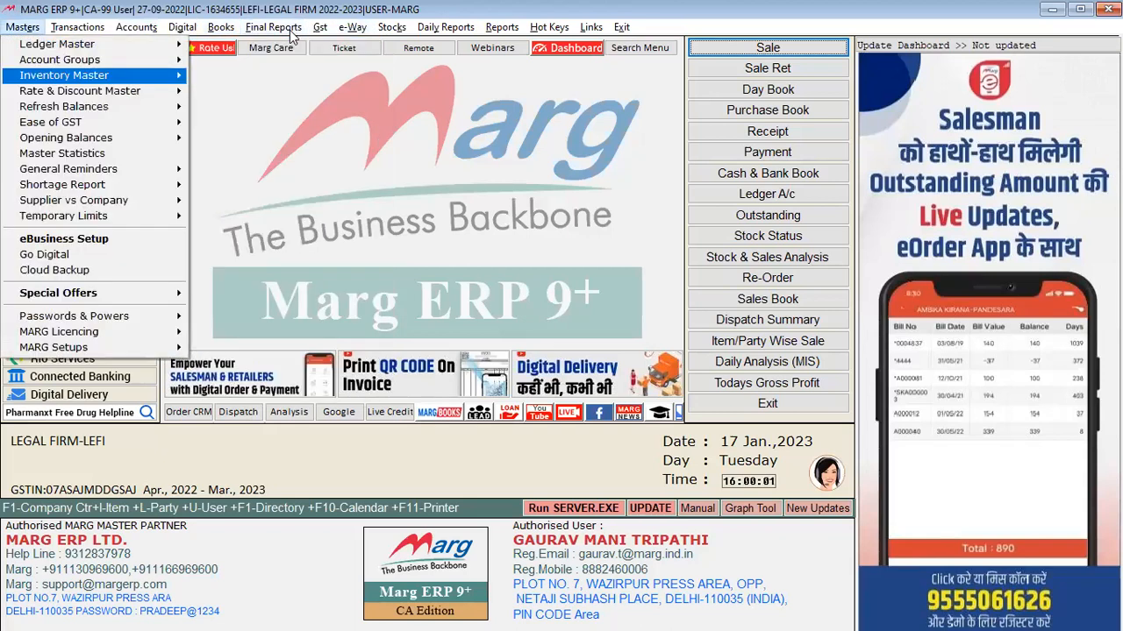
key("Escape")
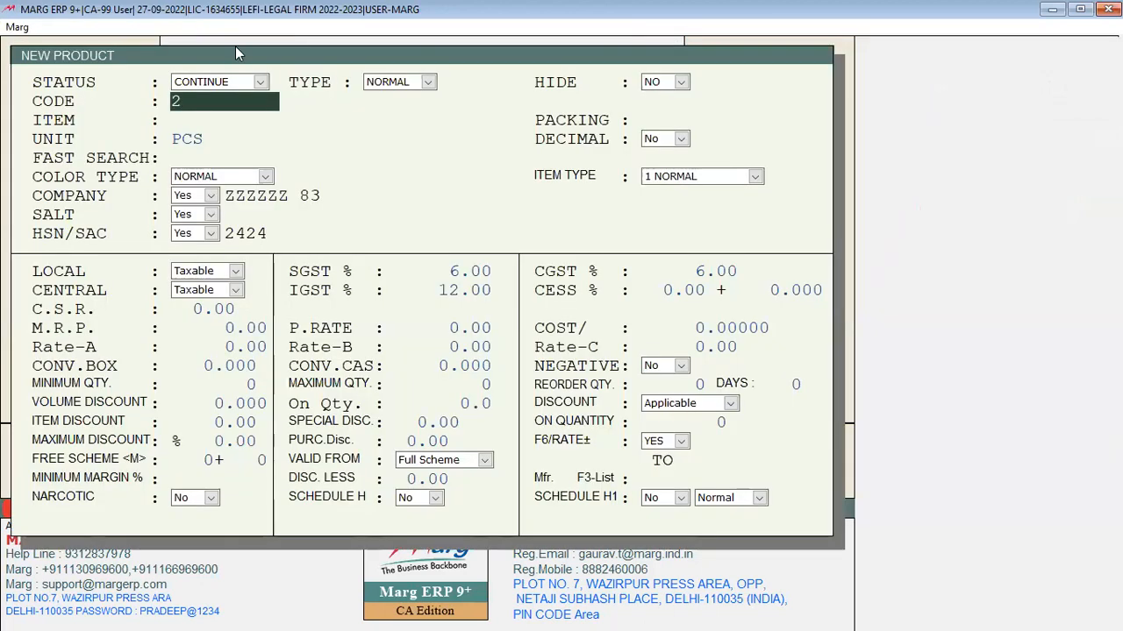
key("Escape")
key("Escape")
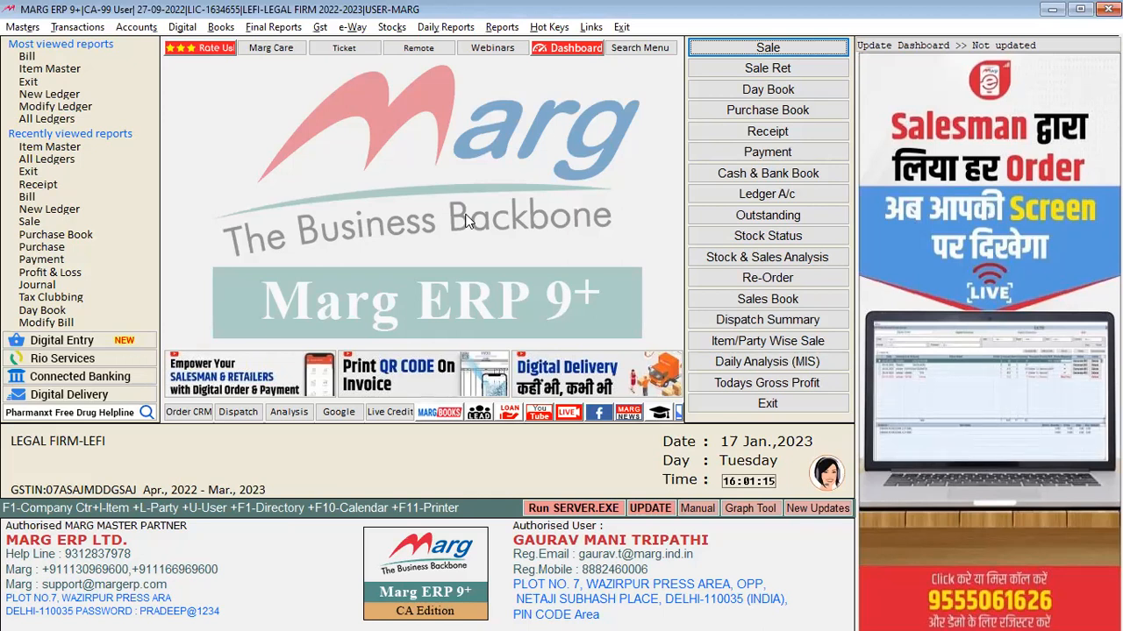
- Open the Control Room to view its setup categories, and close it answering Yes to saving changes
key("alt")
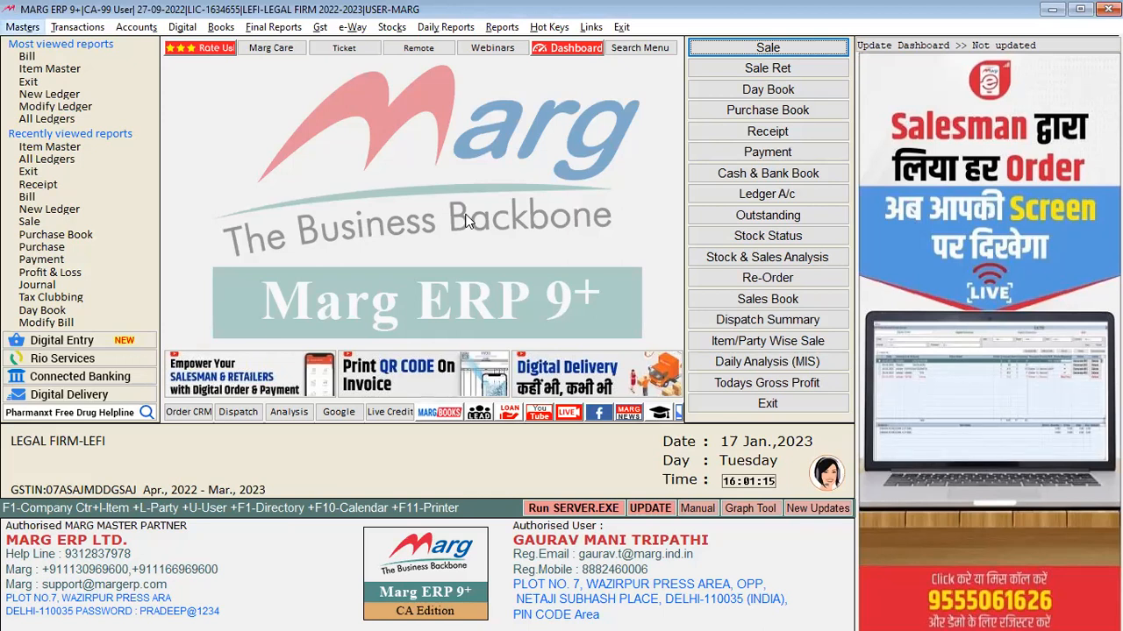
key("ctrl+alt+r")
key("Escape")
key("Escape")
key("Escape")
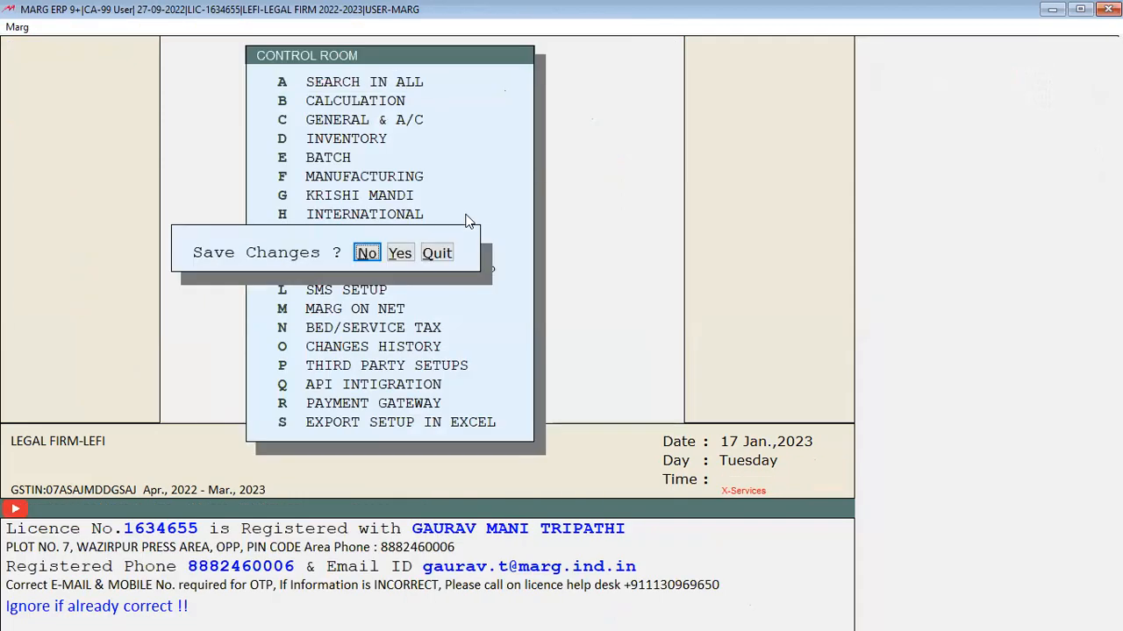
key("Right")
key("Return")
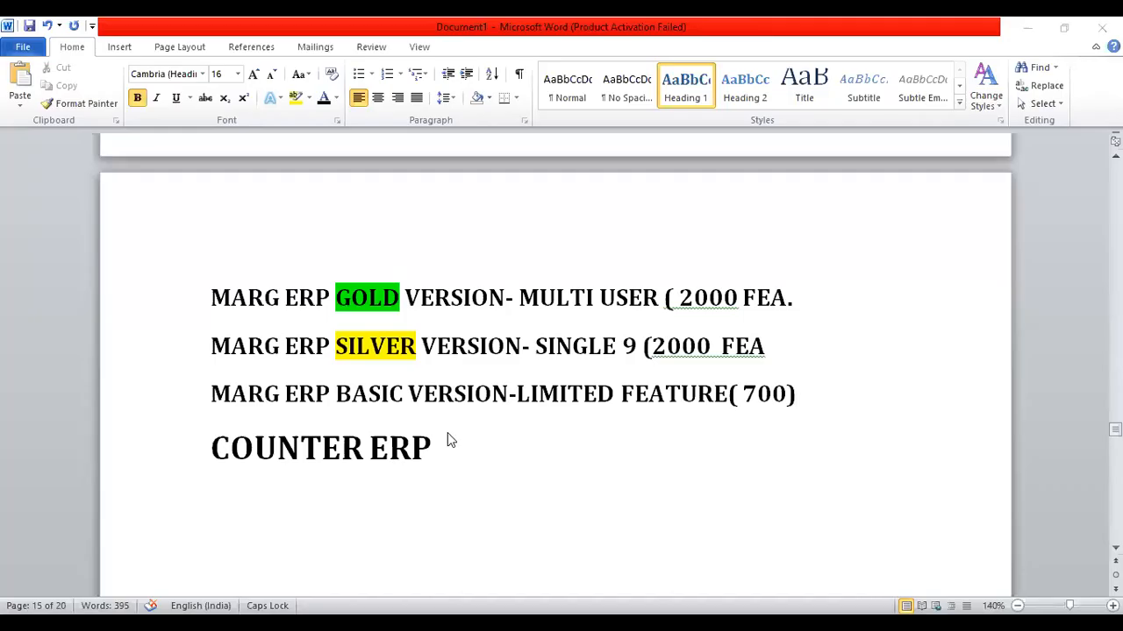
- Switch to Word and paste the copied e-mail address on a new line three paragraphs below the COUNTER ERP line
left_click(442, 444)
key("Return")
key("Return")
key("Return")
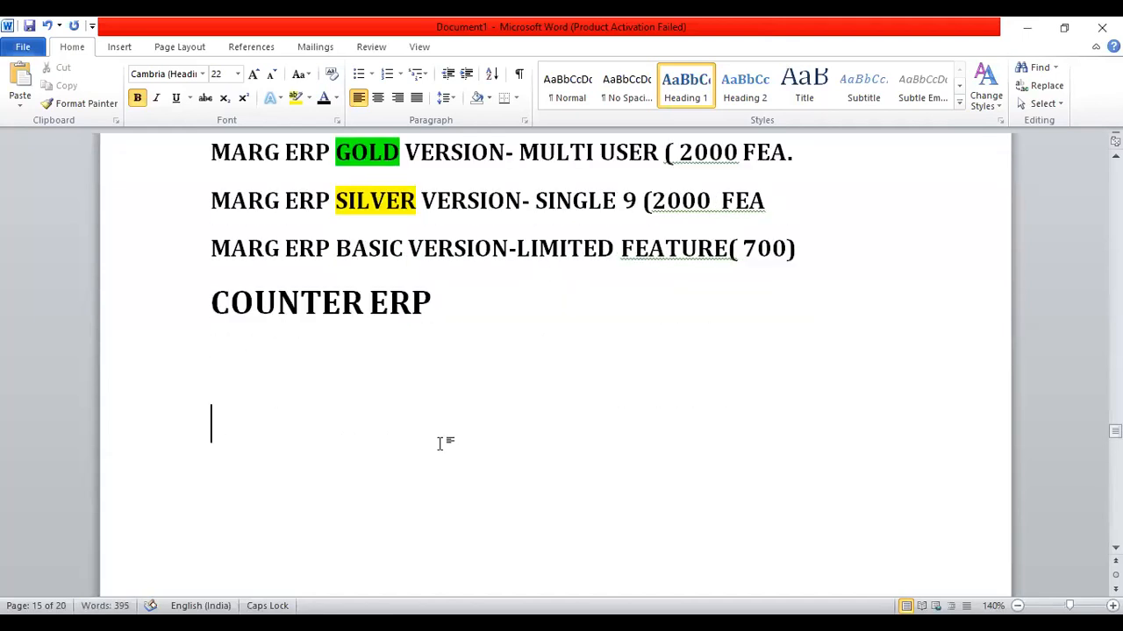
key("ctrl+v")
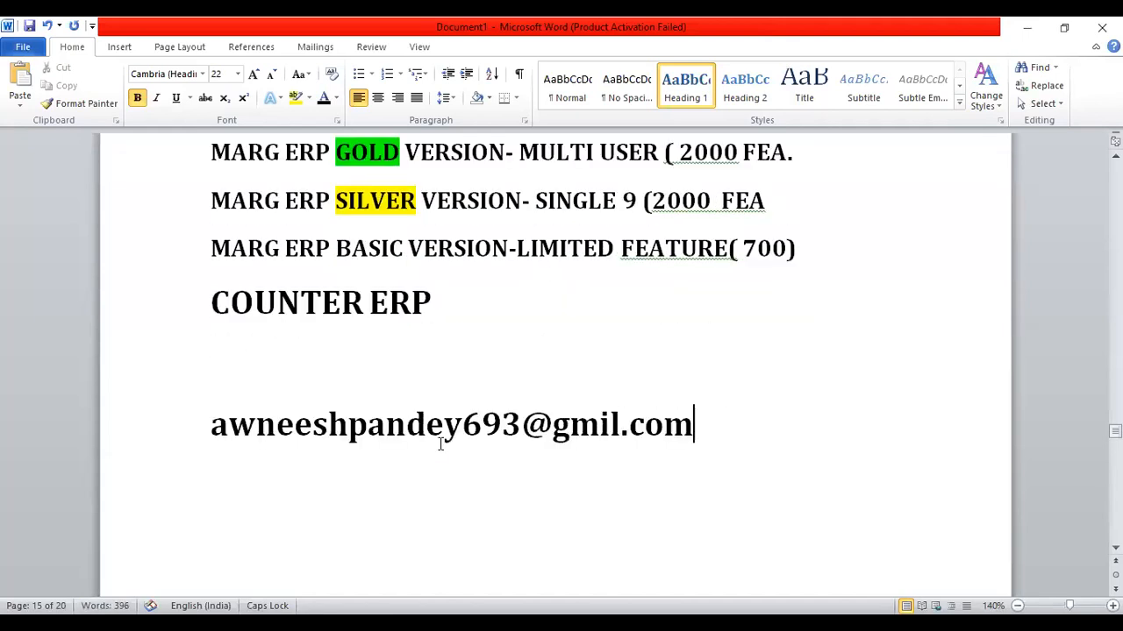
left_click(571, 428)
key("alt+Tab")
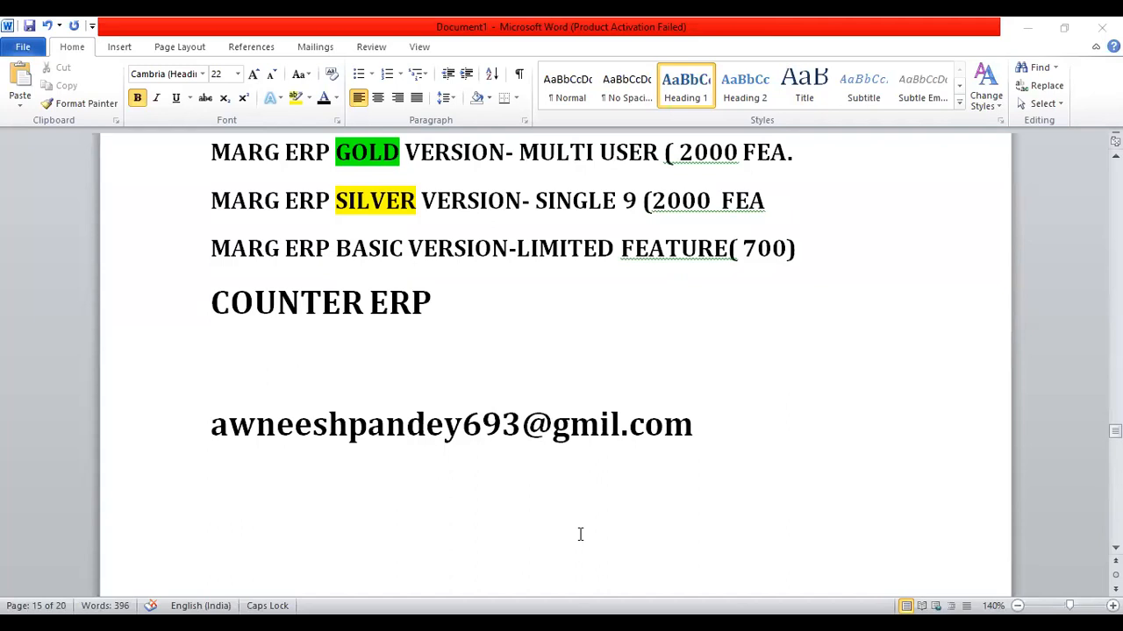